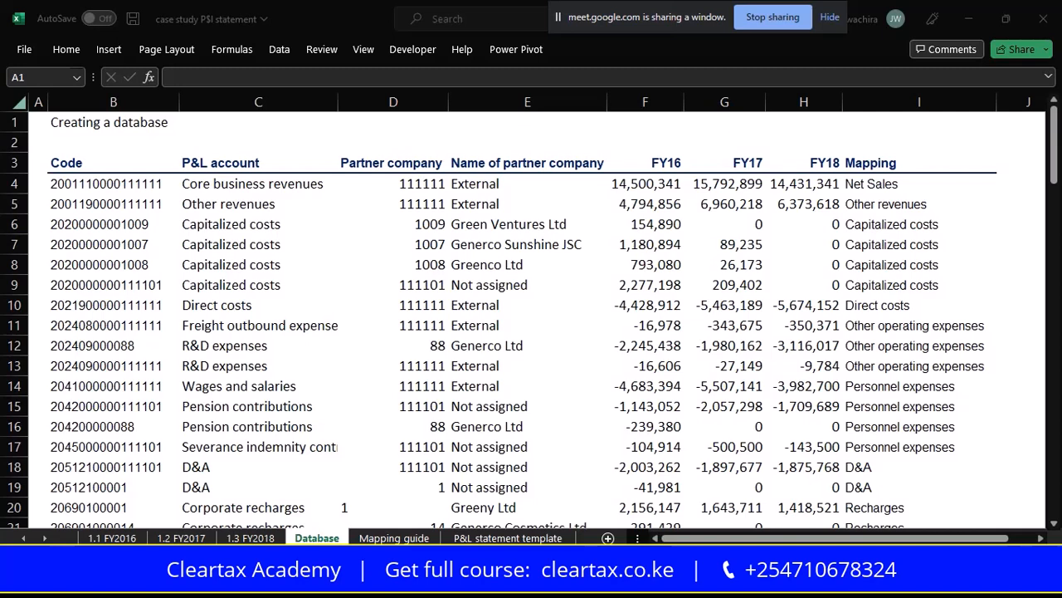
Switch to the Excel case study workbook and review the 1.1 FY2016, 1.2 FY2017 and 1.3 FY2018 account sheets
key("alt+Tab")
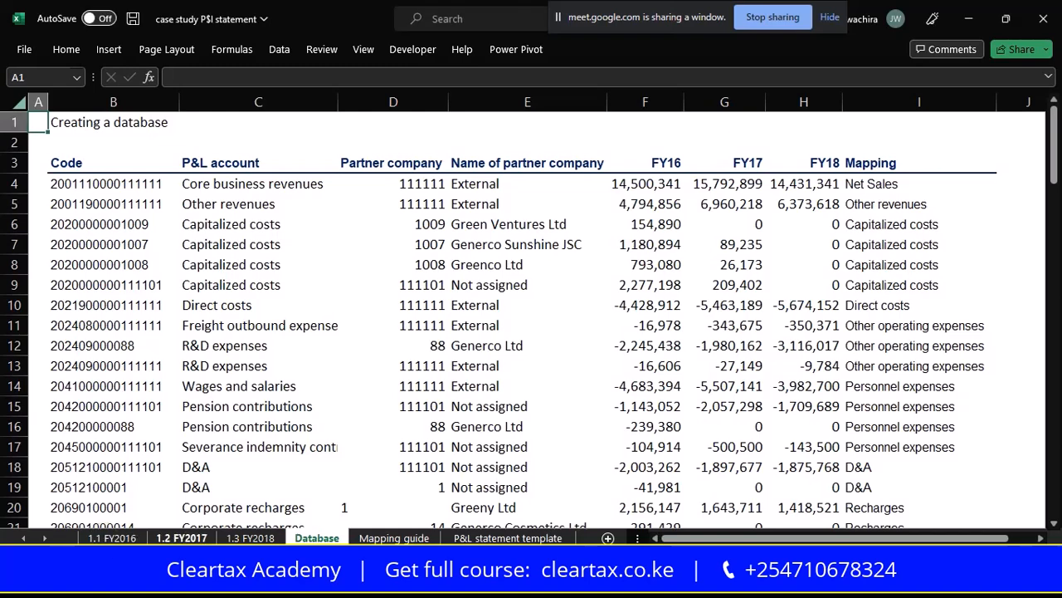
left_click(181, 538)
left_click(249, 538)
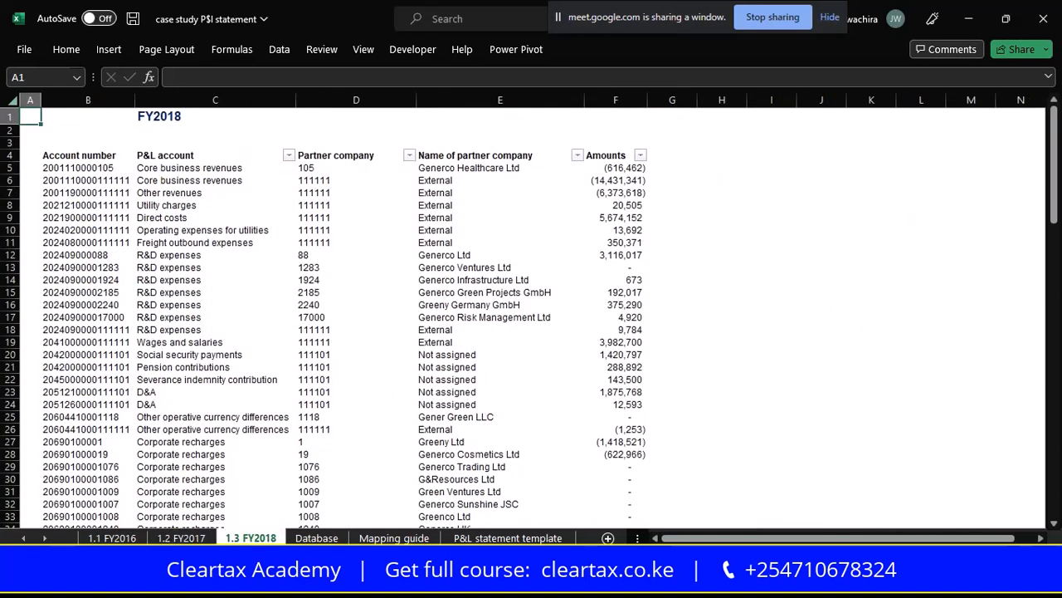
left_click(181, 538)
left_click(250, 538)
left_click(181, 538)
left_click(112, 537)
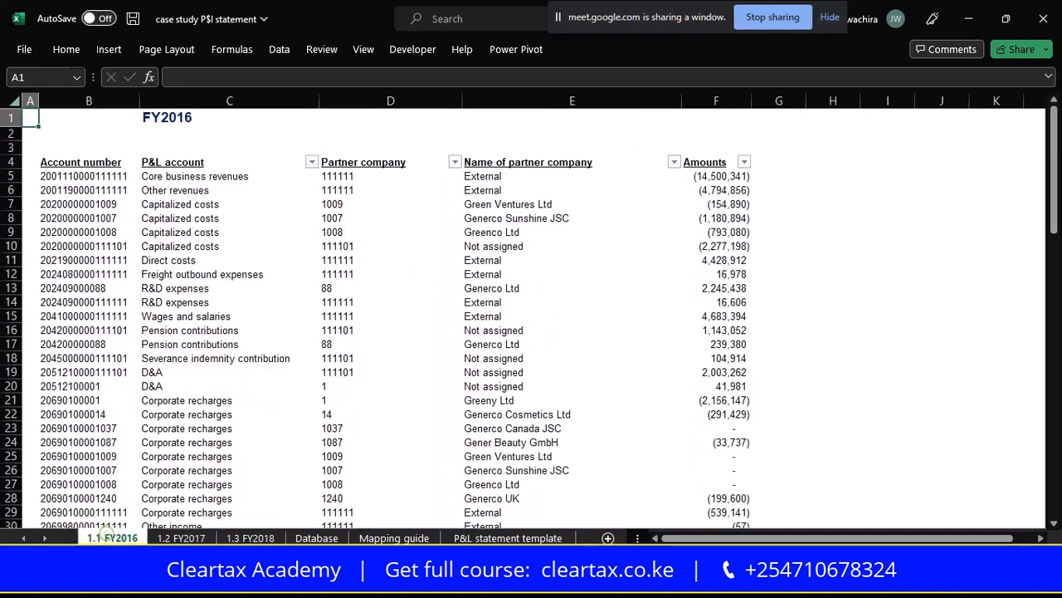
On the Database sheet, examine the P&L account lookup formula and the formulas behind the FY16 to FY18 amounts
left_click(316, 537)
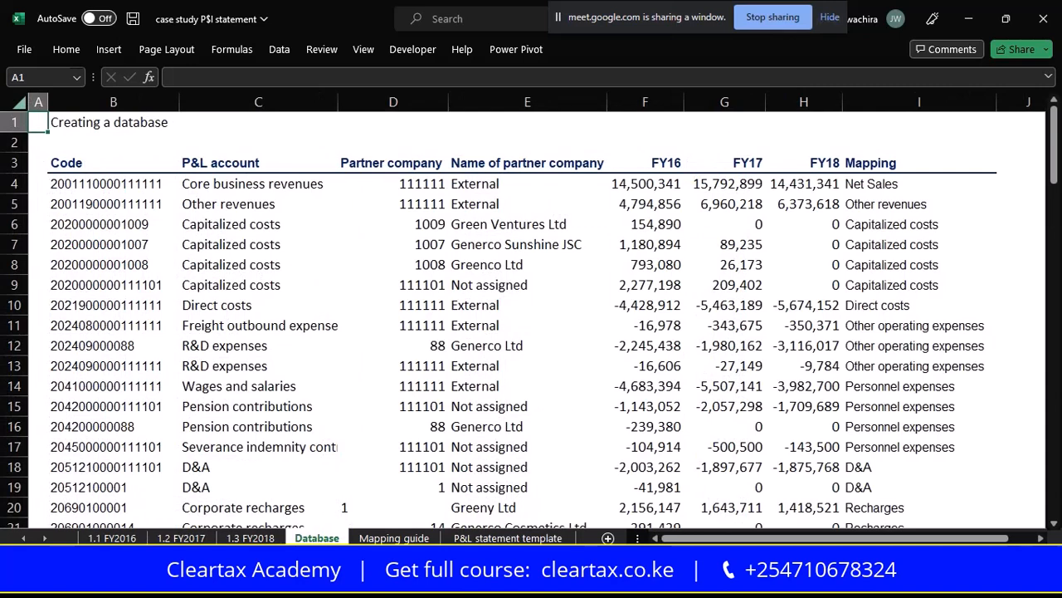
left_click(284, 349)
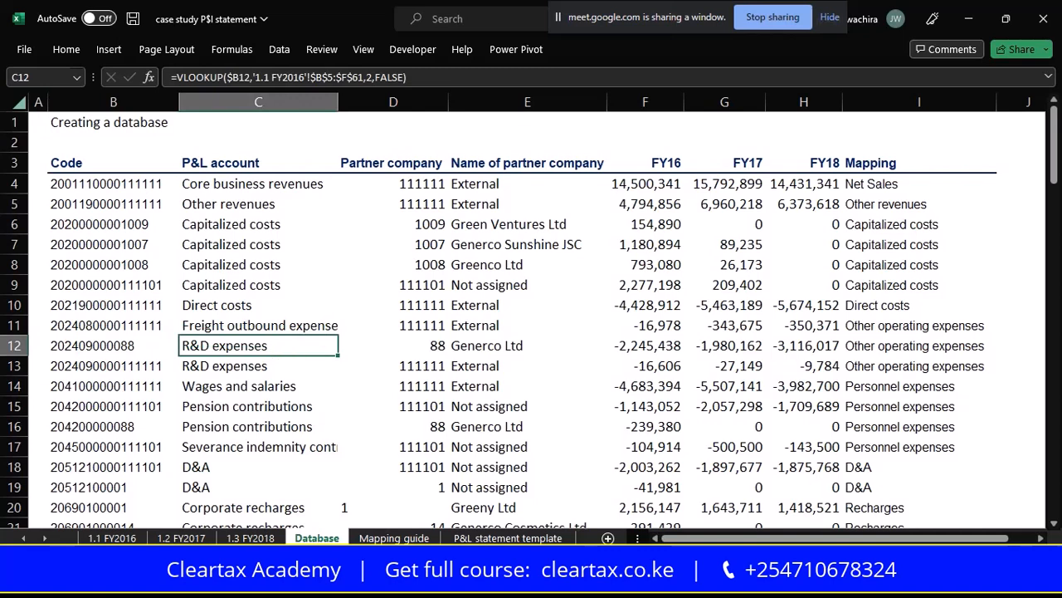
left_click_drag(646, 183, 804, 467)
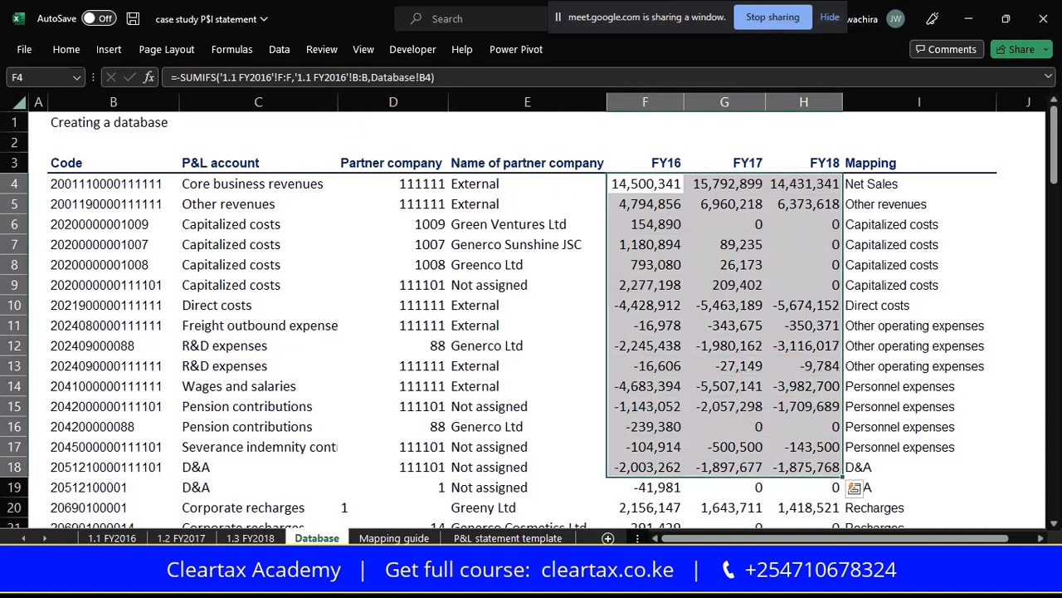
left_click(723, 346)
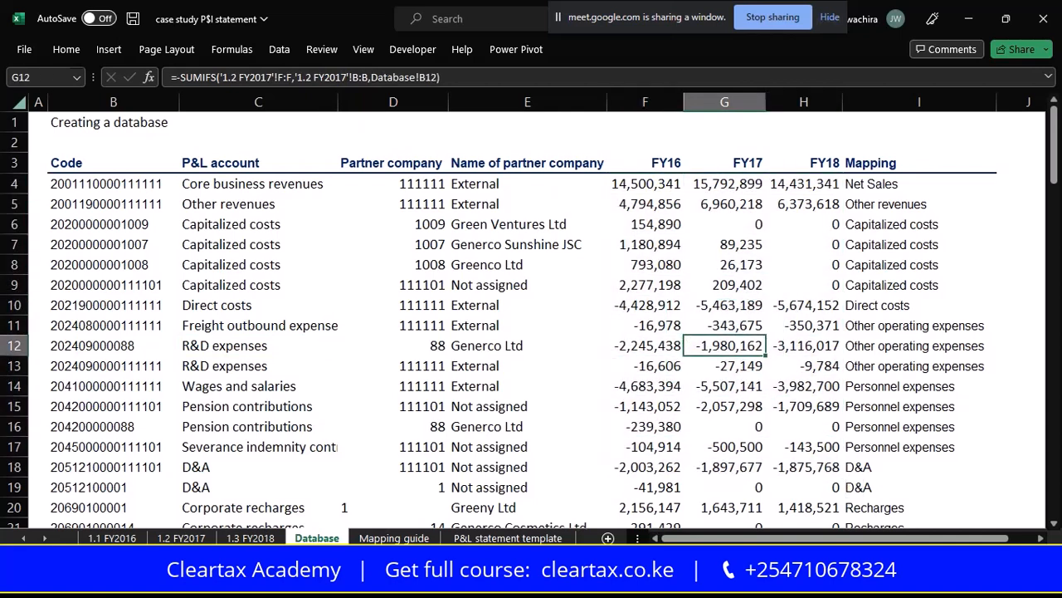
left_click(645, 184)
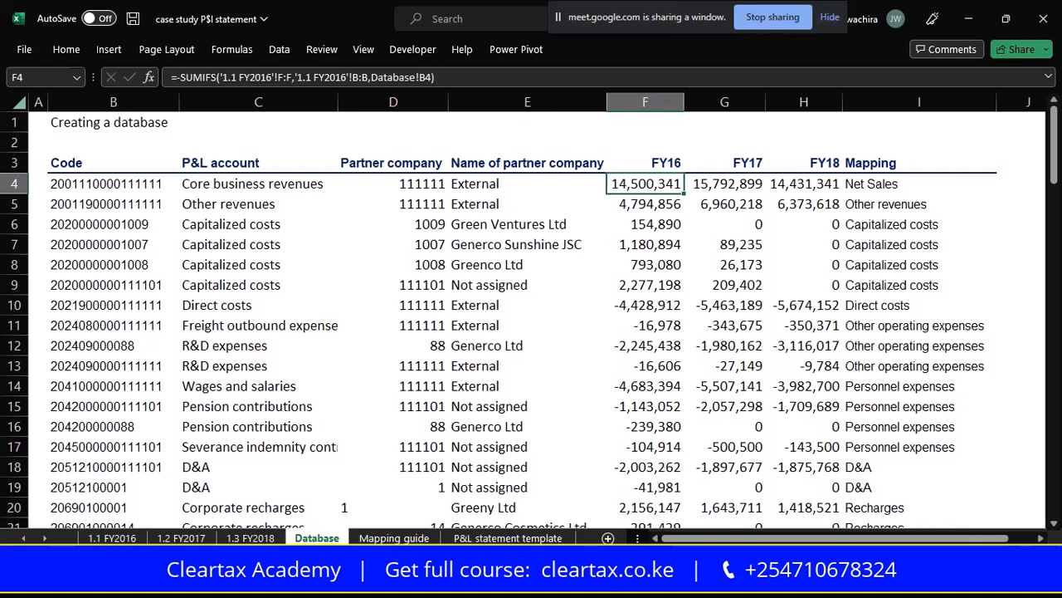
left_click(653, 244)
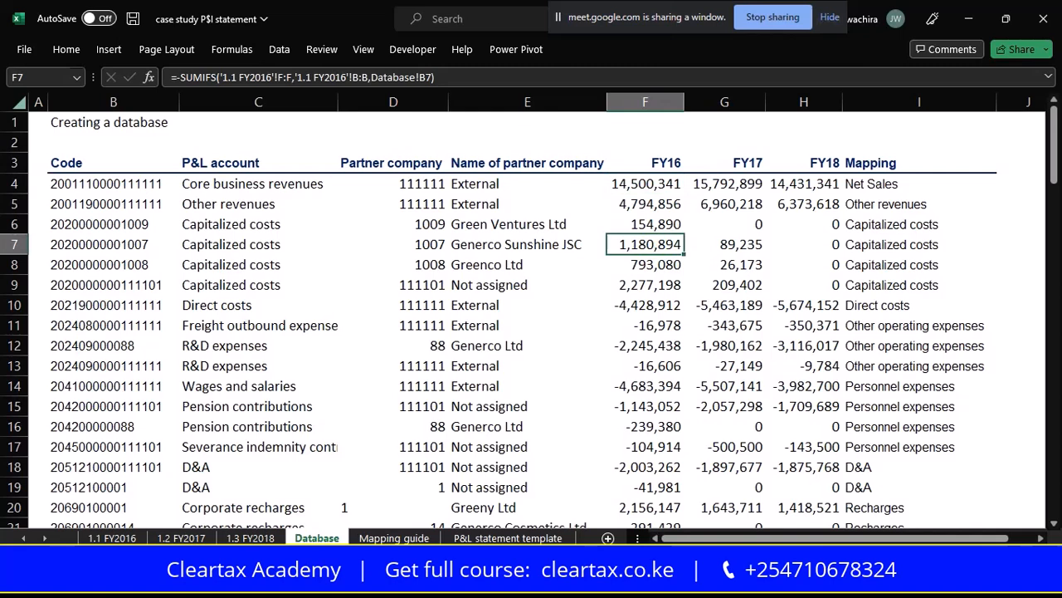
Examine the Database sheet's Mapping column and the list of mapping clusters on the Mapping guide sheet
left_click_drag(870, 163, 870, 346)
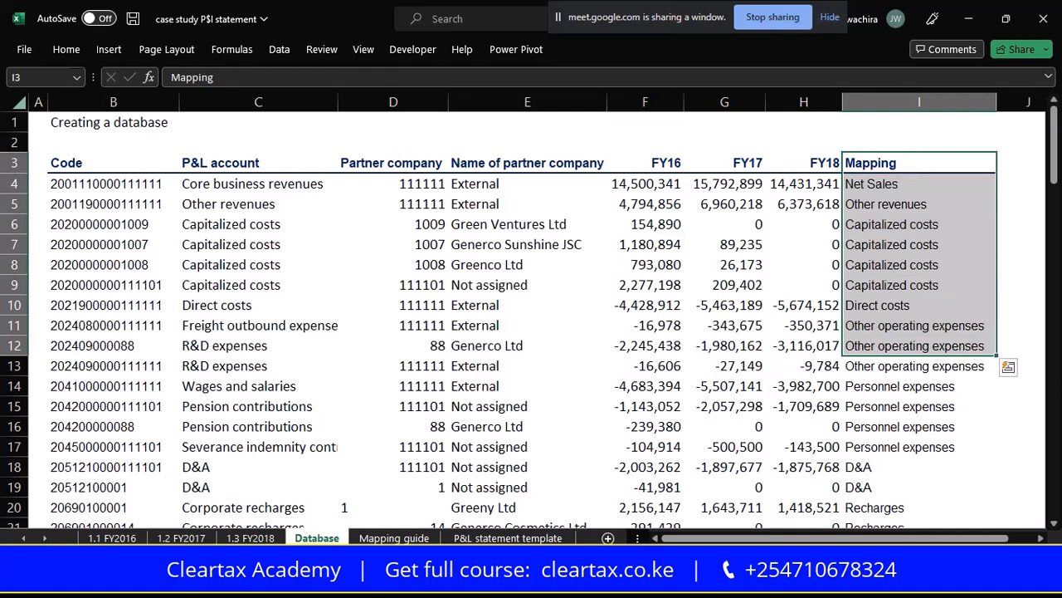
left_click(910, 187)
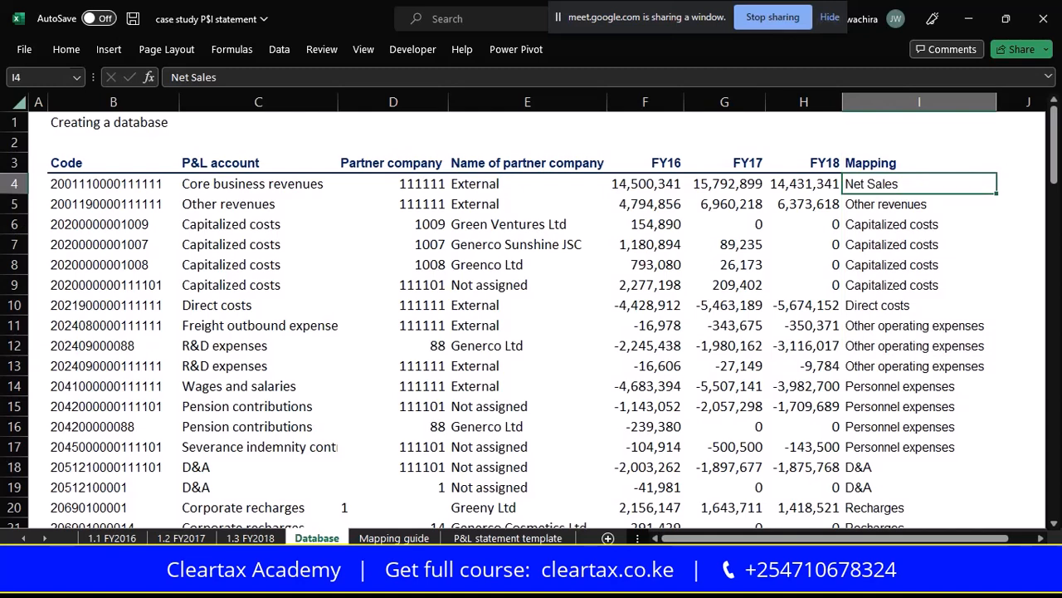
left_click(395, 538)
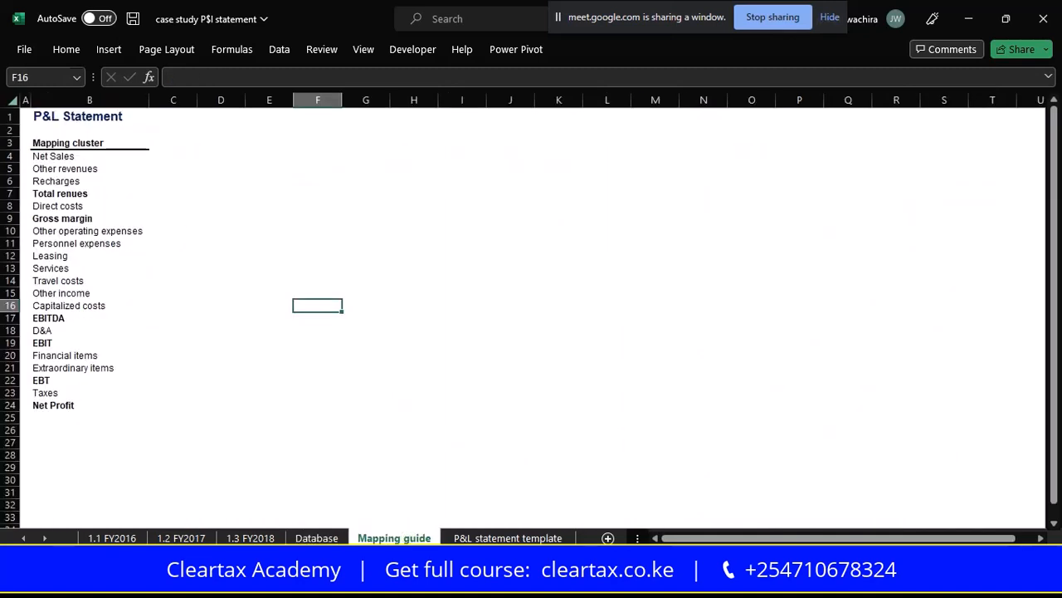
left_click_drag(100, 156, 100, 405)
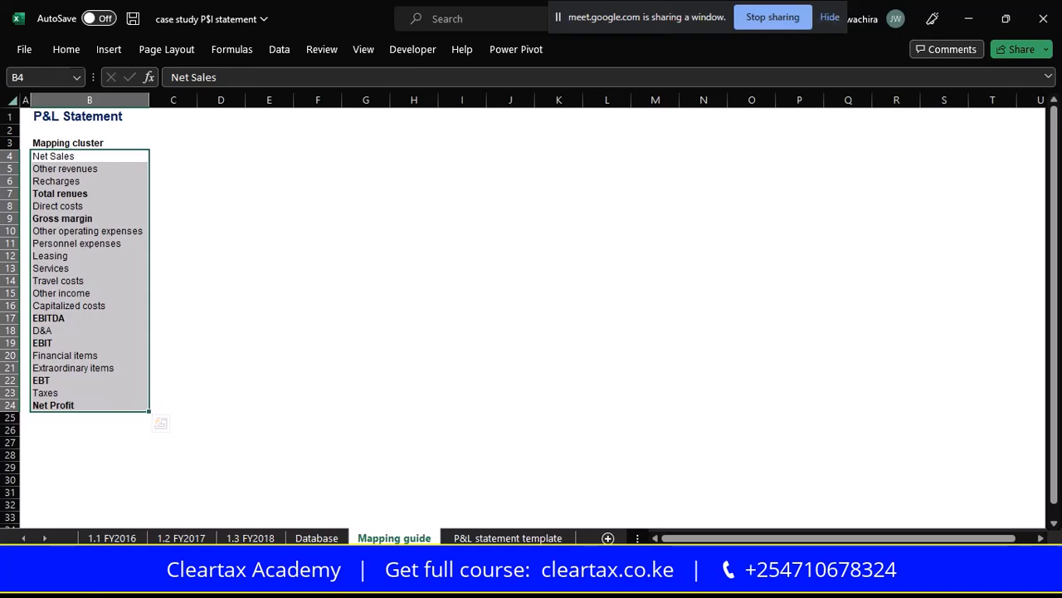
Review how each account in the Database sheet is assigned to a mapping category, through to the last row
left_click(316, 538)
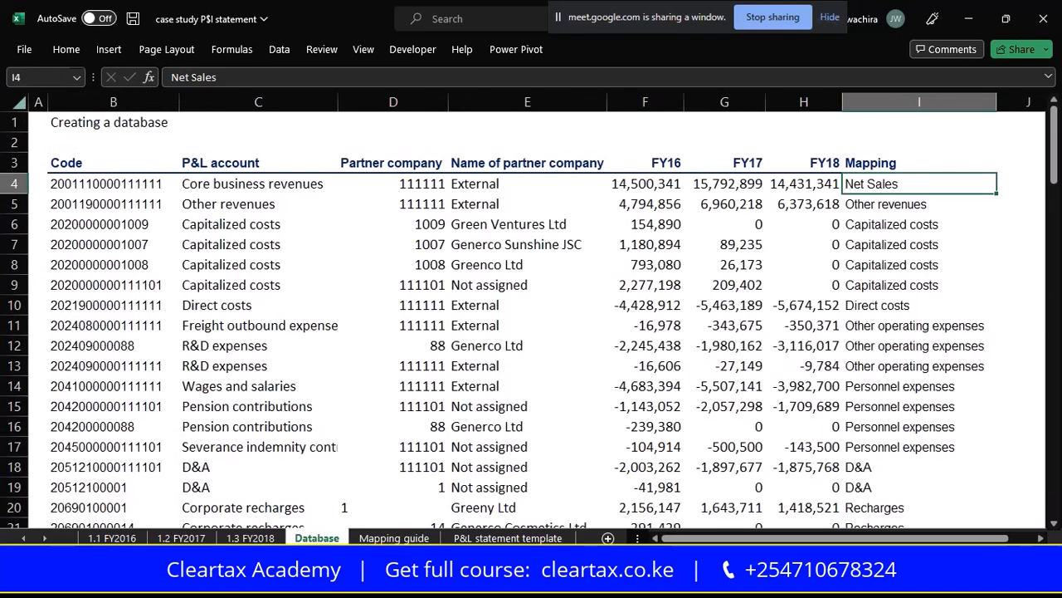
left_click(714, 222)
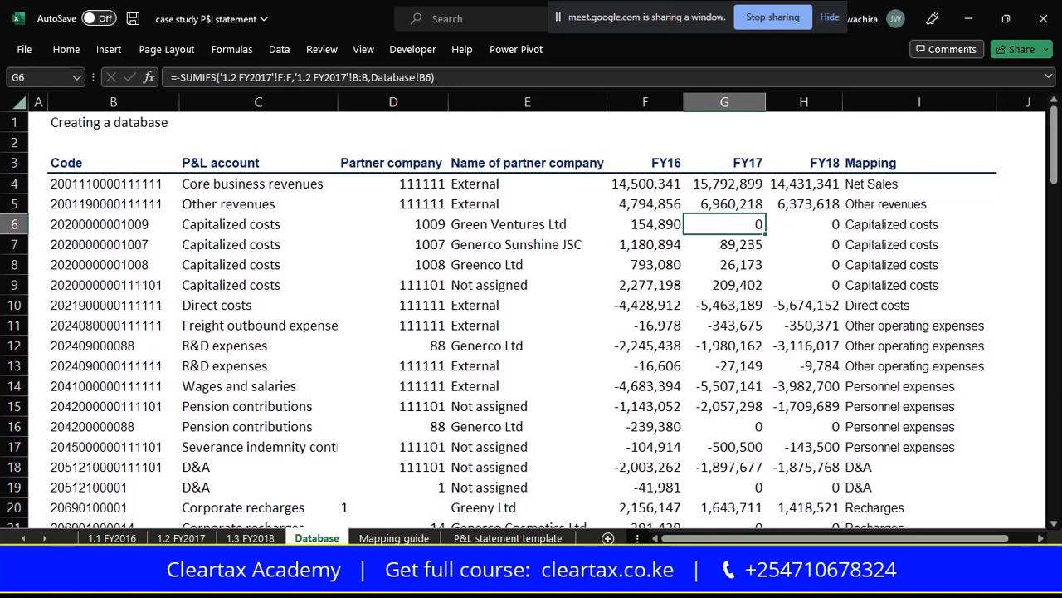
left_click_drag(913, 183, 913, 447)
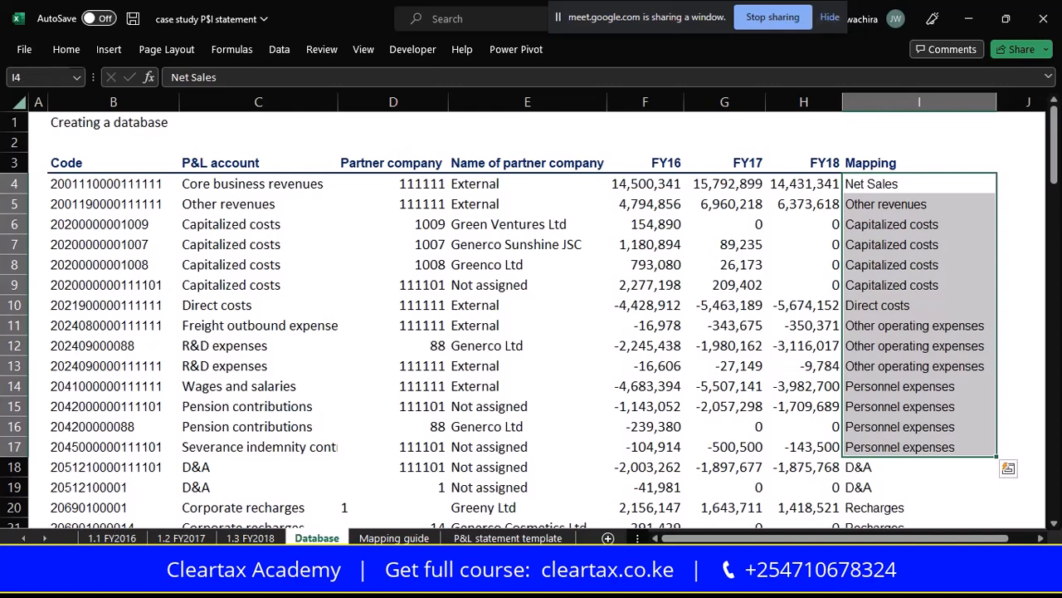
left_click(897, 386)
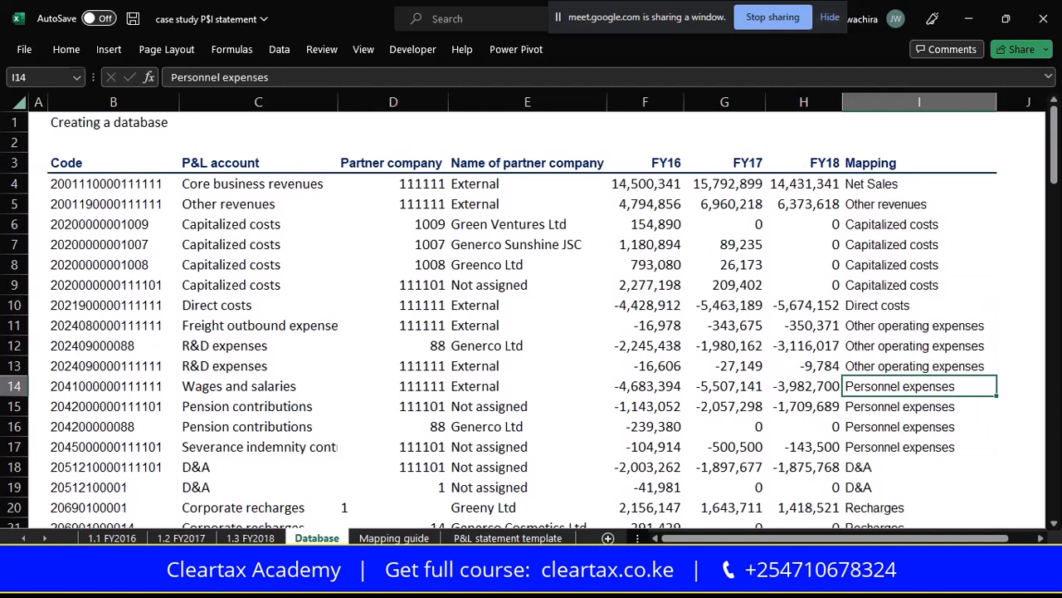
left_click_drag(913, 183, 913, 446)
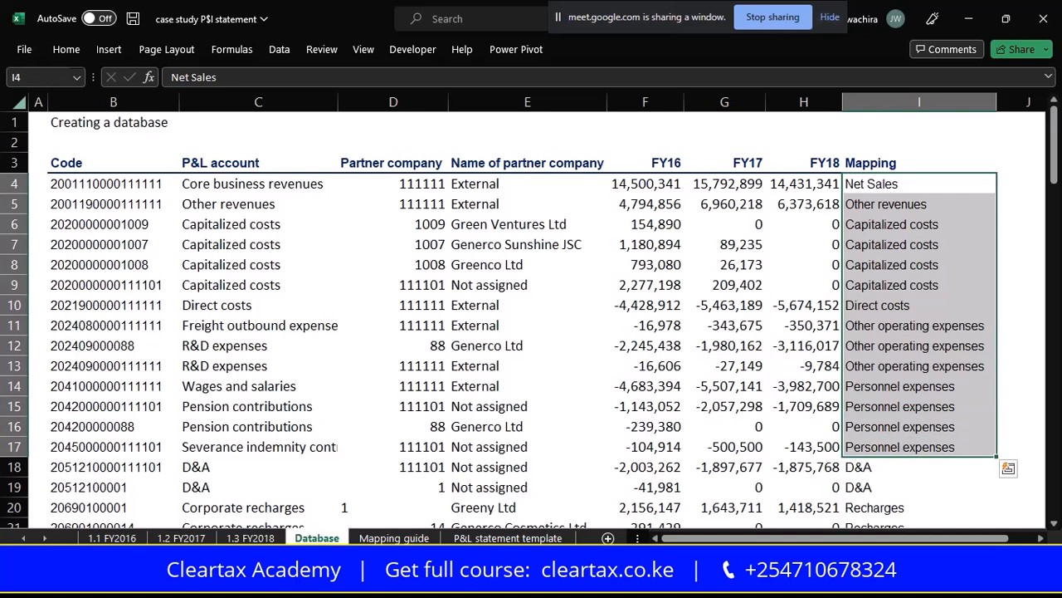
left_click(870, 466)
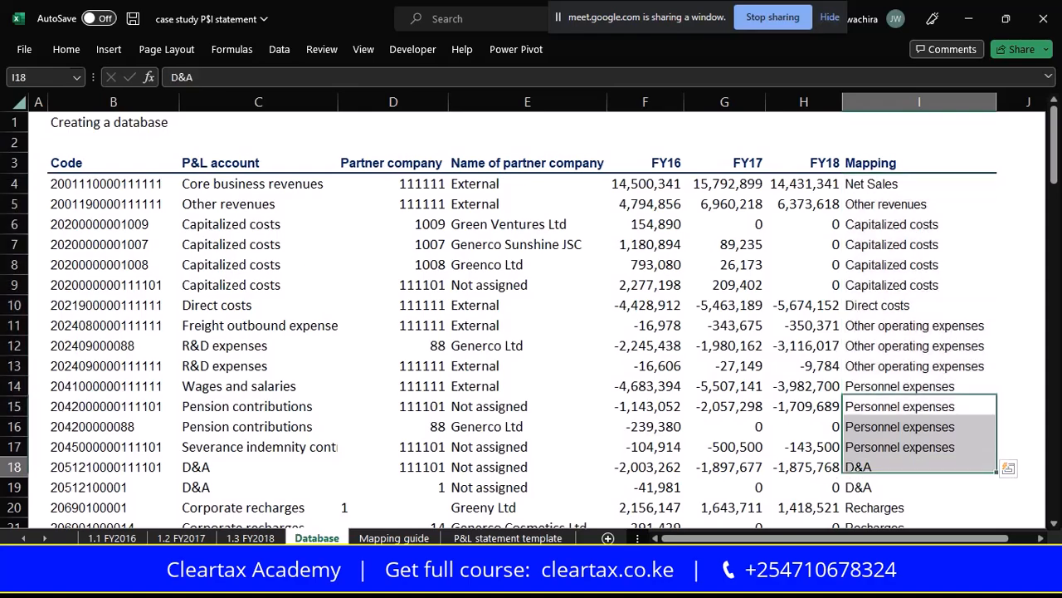
scroll(531, 323, "down", 20)
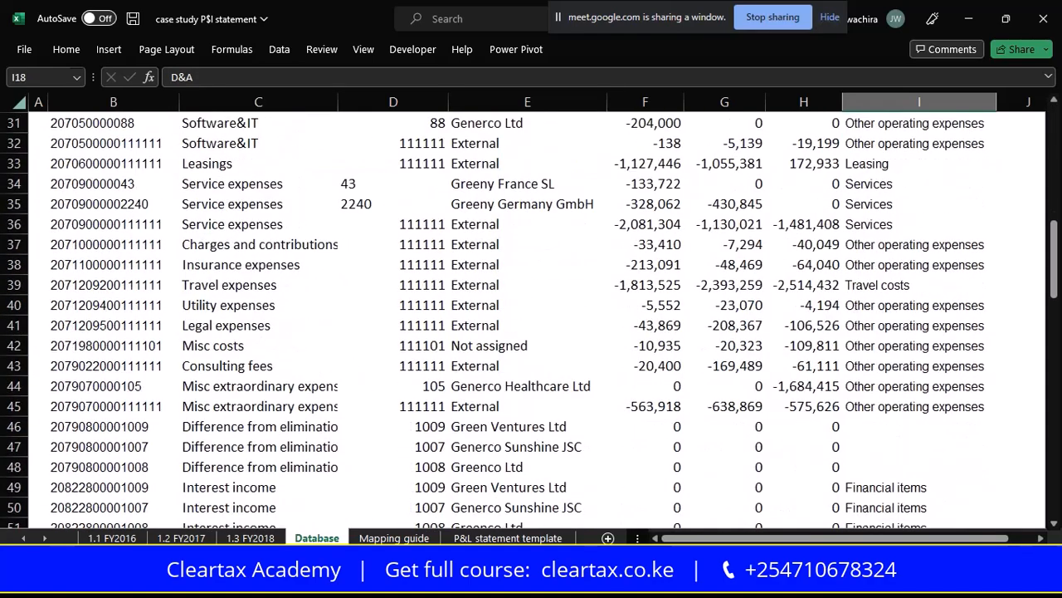
scroll(531, 324, "down", 10)
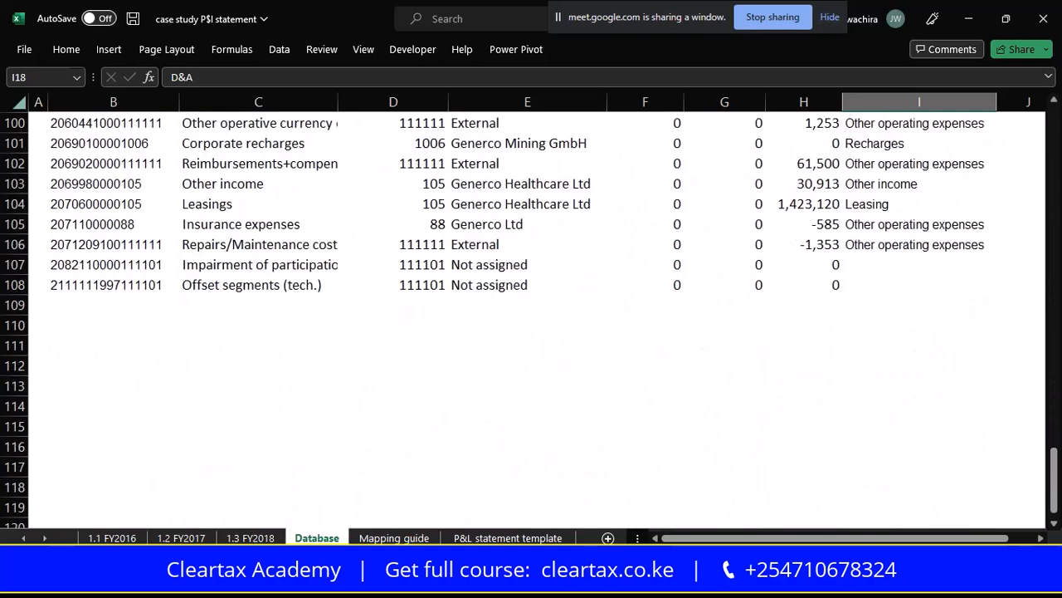
scroll(532, 324, "up", 10)
scroll(531, 324, "up", 20)
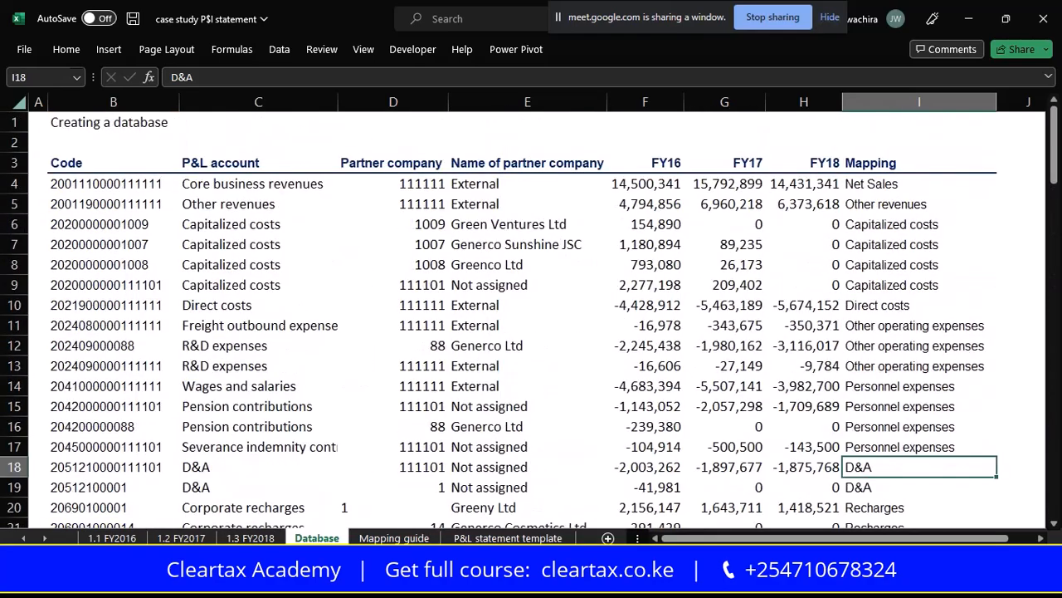
left_click(904, 309)
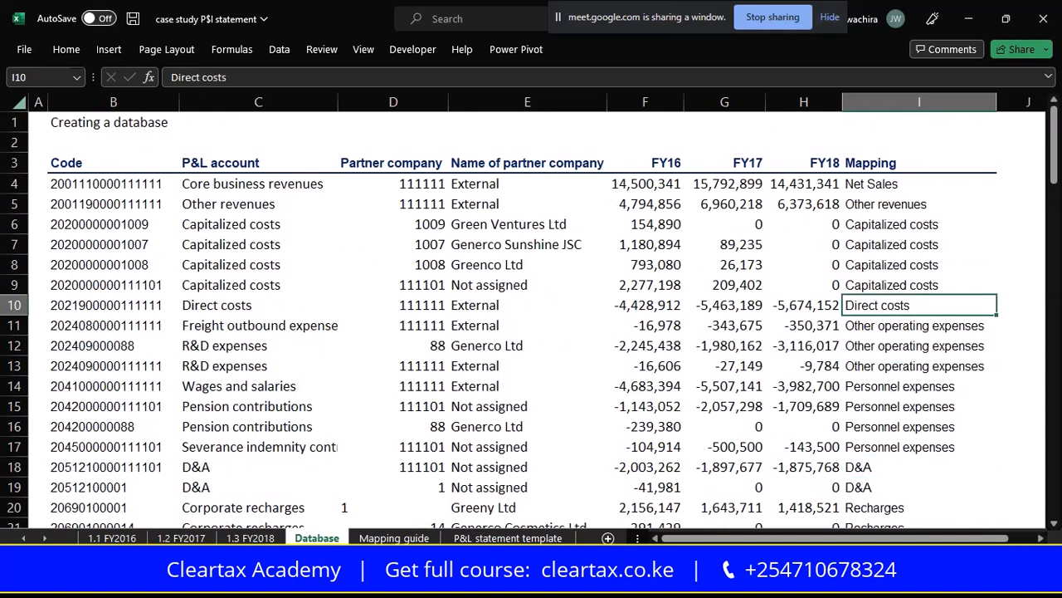
left_click(890, 372)
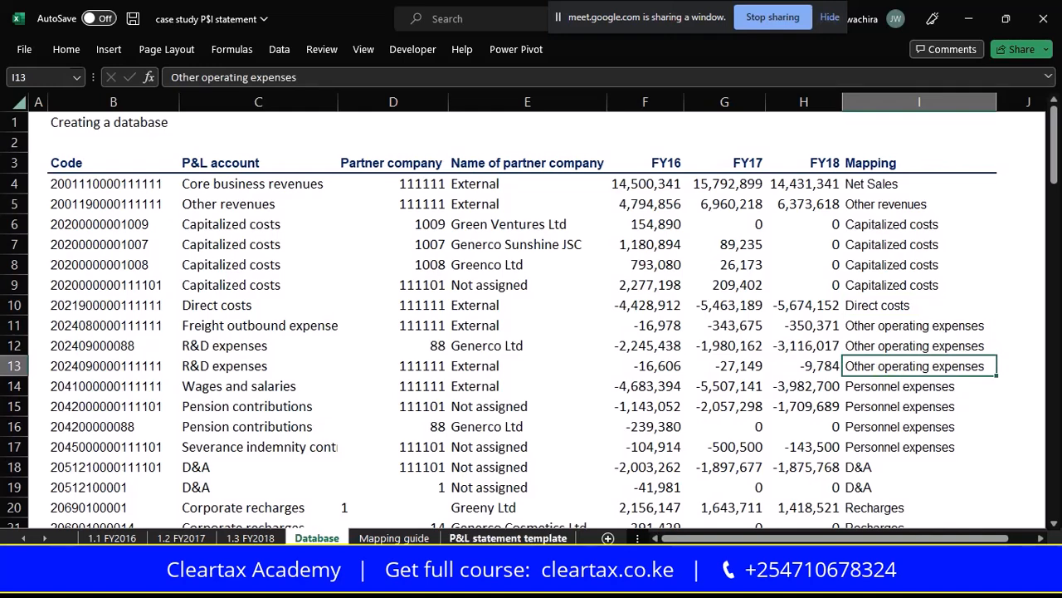
Examine the P&L statement template's layout, including its line items, yearly columns and growth rates section
left_click(508, 538)
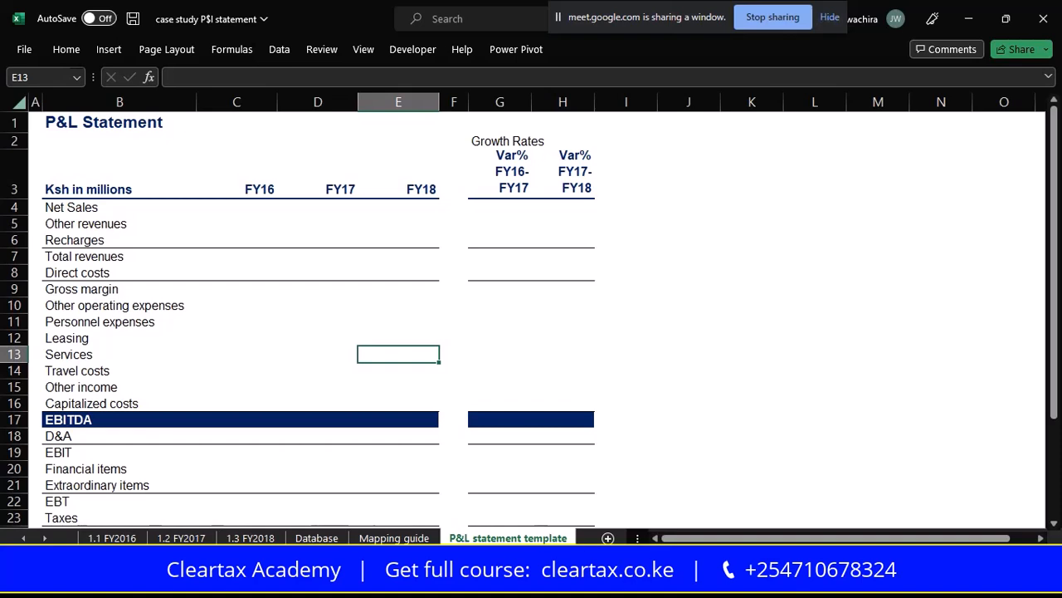
left_click(317, 353)
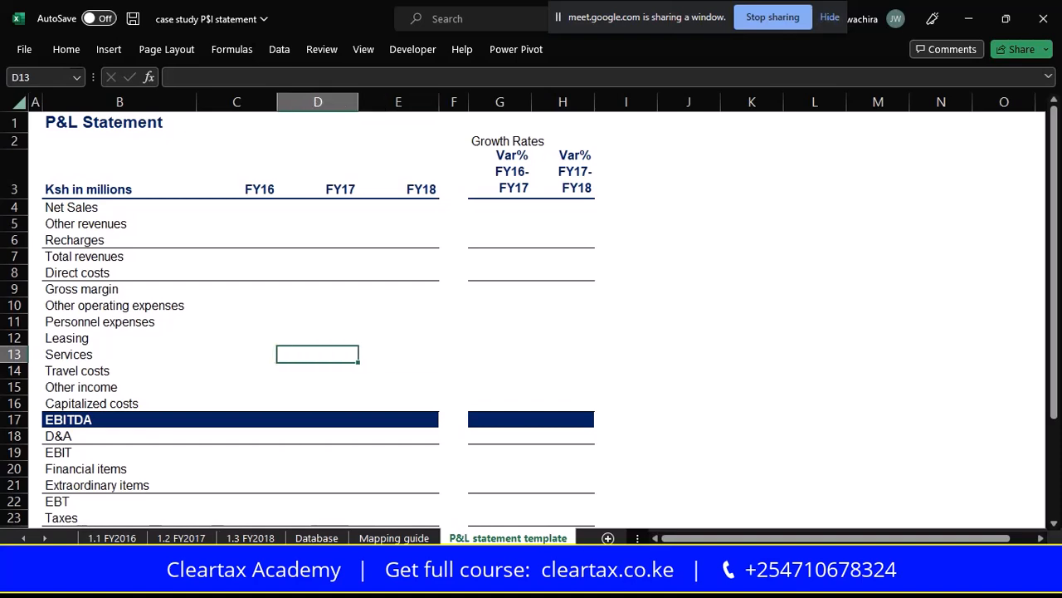
left_click_drag(119, 122, 659, 308)
scroll(659, 308, "up", 3)
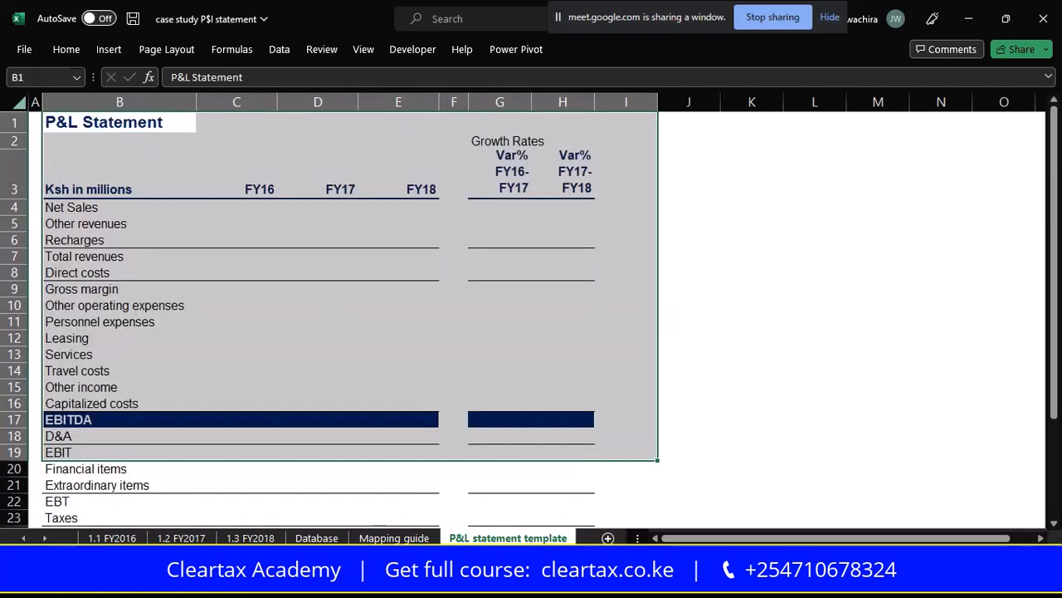
left_click(280, 215)
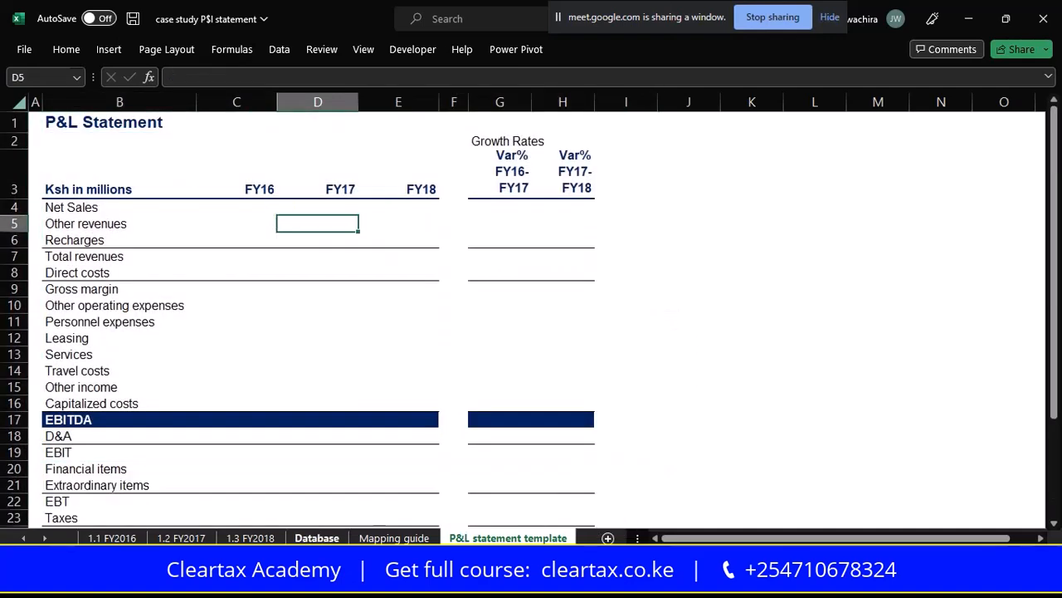
Return to the Database sheet and inspect the FY16 amounts alongside their mapping categories
left_click(316, 538)
left_click(645, 386)
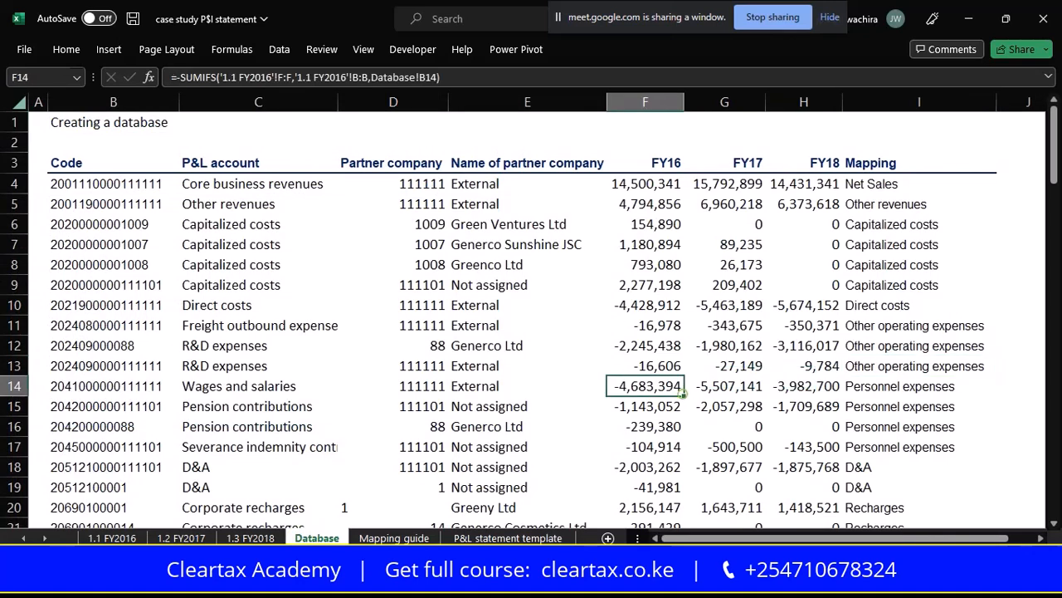
left_click_drag(645, 184, 645, 447)
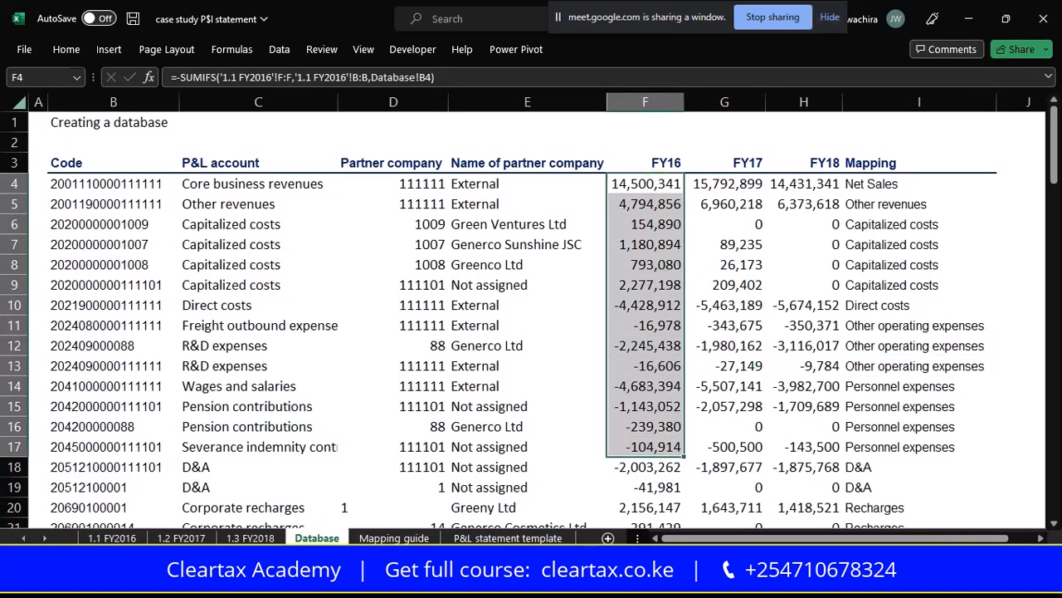
left_click_drag(919, 183, 919, 447)
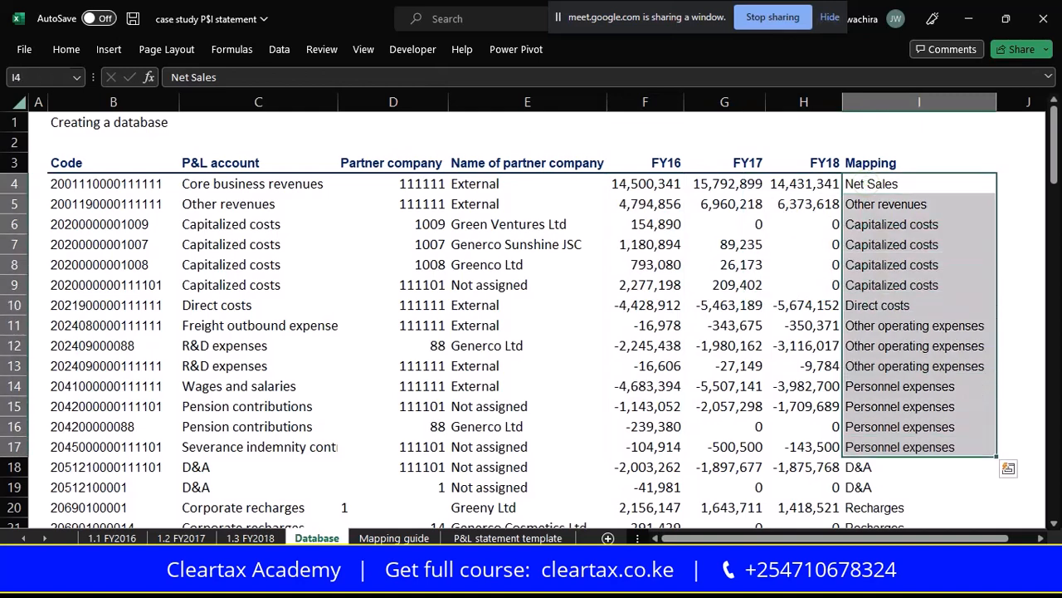
In the P&L statement template, examine the line items and the Net Sales, Other revenues and Recharges rows above Total revenues
left_click(508, 538)
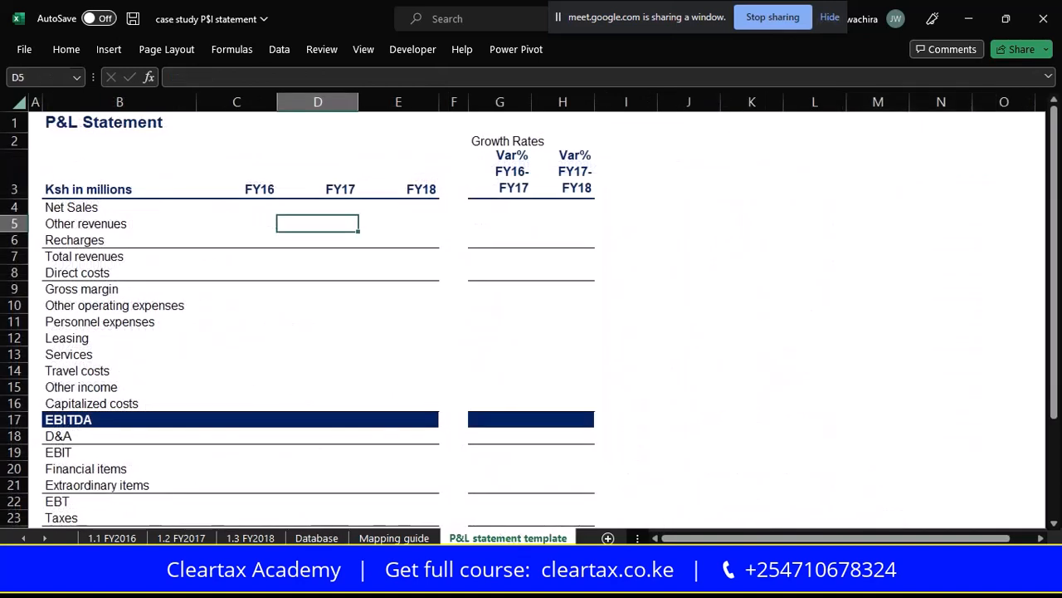
left_click_drag(75, 207, 116, 301)
left_click(689, 300)
scroll(703, 305, "up", 1)
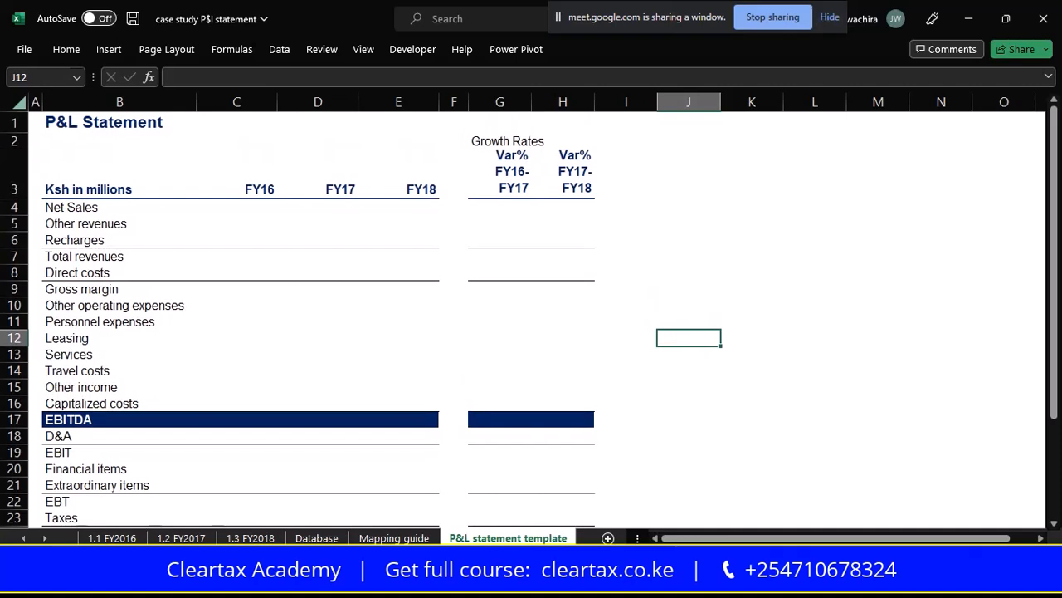
left_click(218, 258)
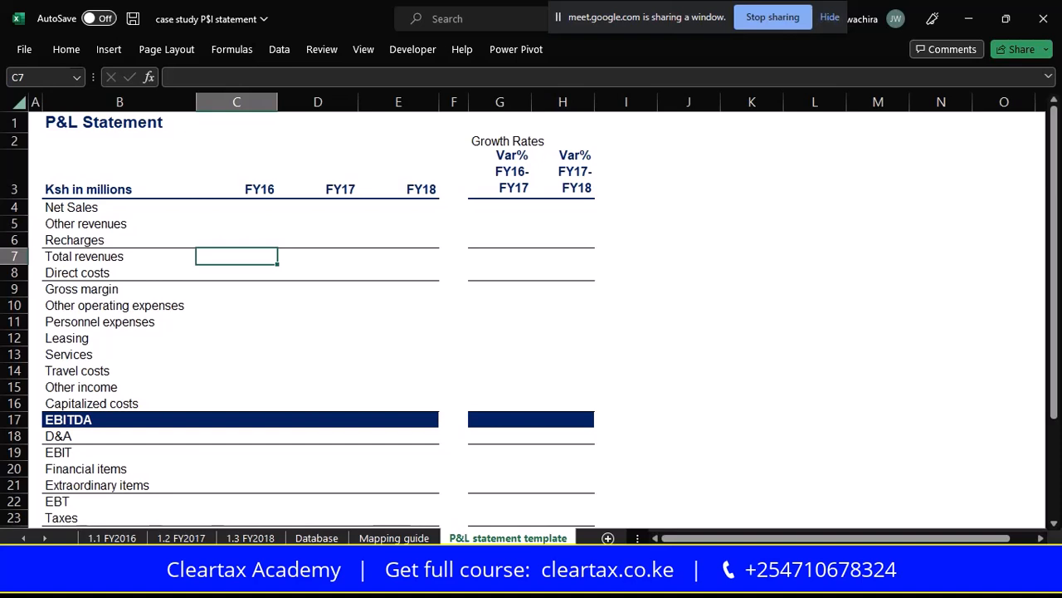
left_click(104, 208)
key("shift+Down")
key("shift+Down")
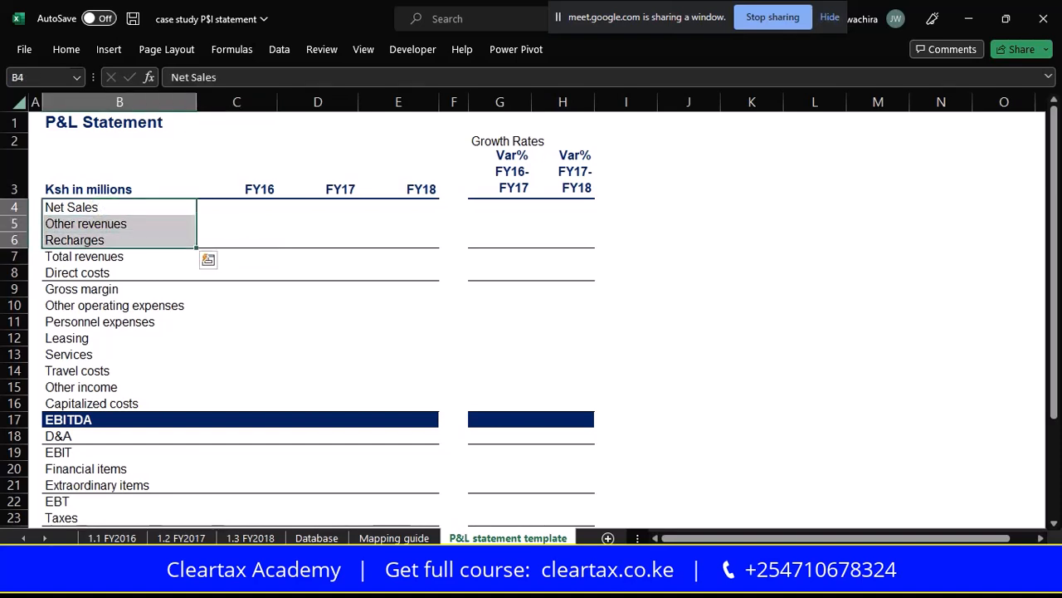
Make the Total revenues label in the P&L statement bold
left_click_drag(99, 207, 100, 239)
left_click(82, 257)
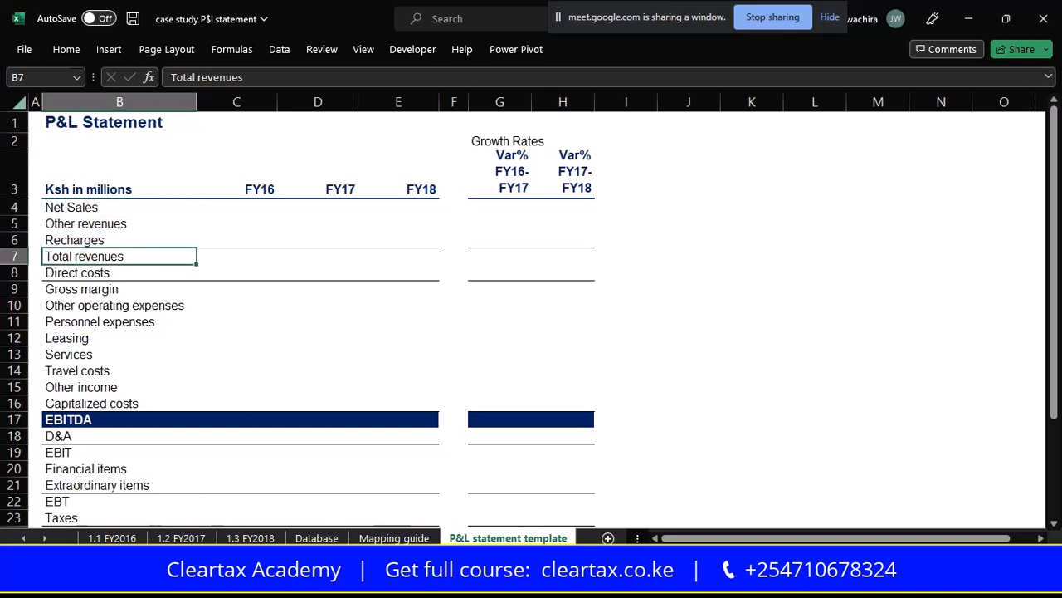
key("ctrl+b")
Check the Total revenues row and the Net Sales to Recharges cells above it for FY16, FY17 and FY18
left_click(244, 256)
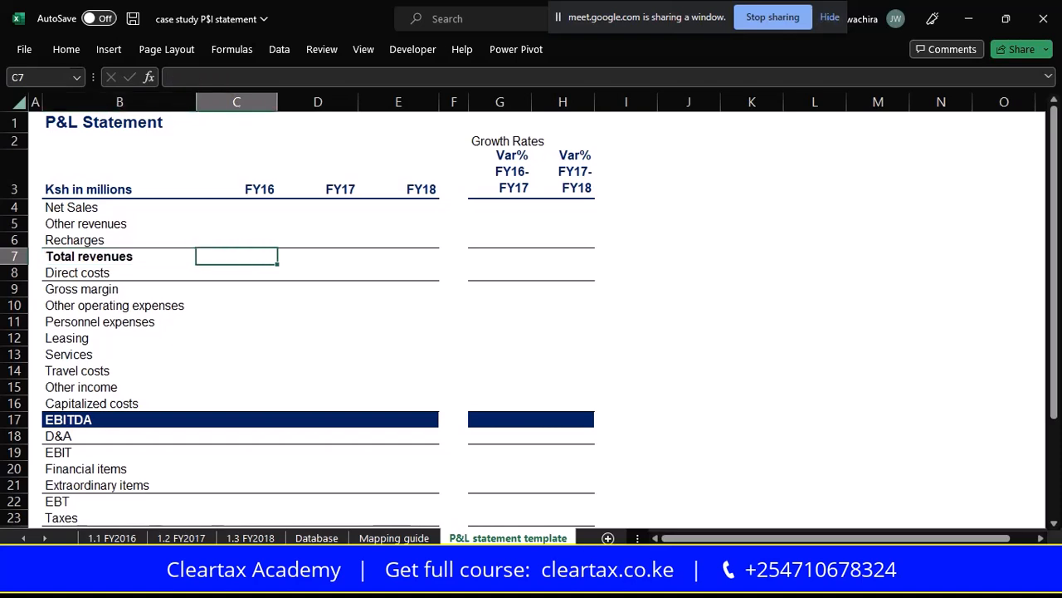
left_click_drag(249, 256, 398, 256)
left_click(247, 216)
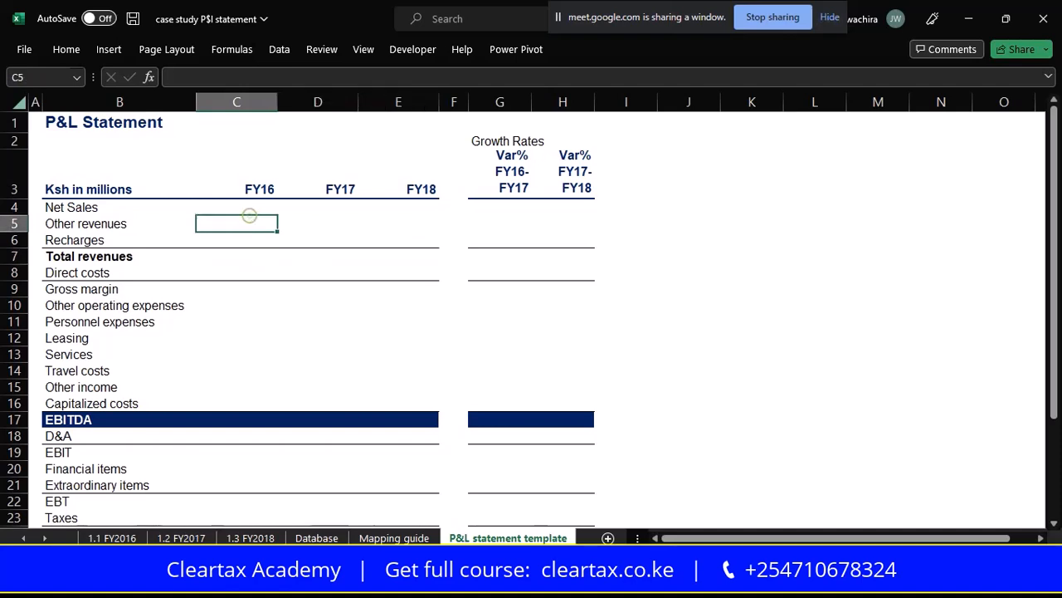
left_click_drag(244, 205, 241, 240)
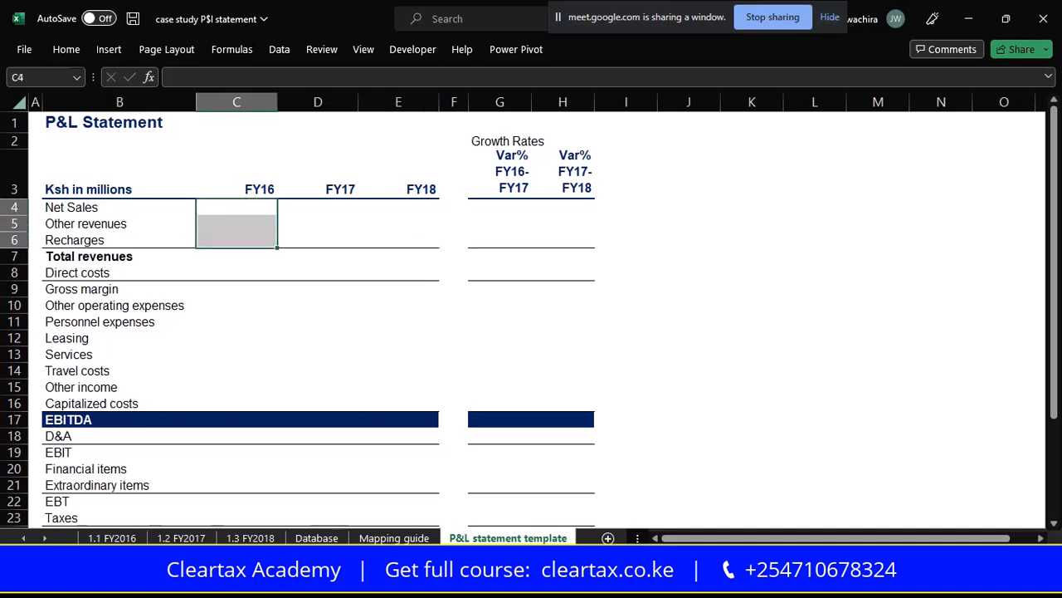
left_click_drag(331, 206, 328, 240)
left_click_drag(399, 207, 398, 240)
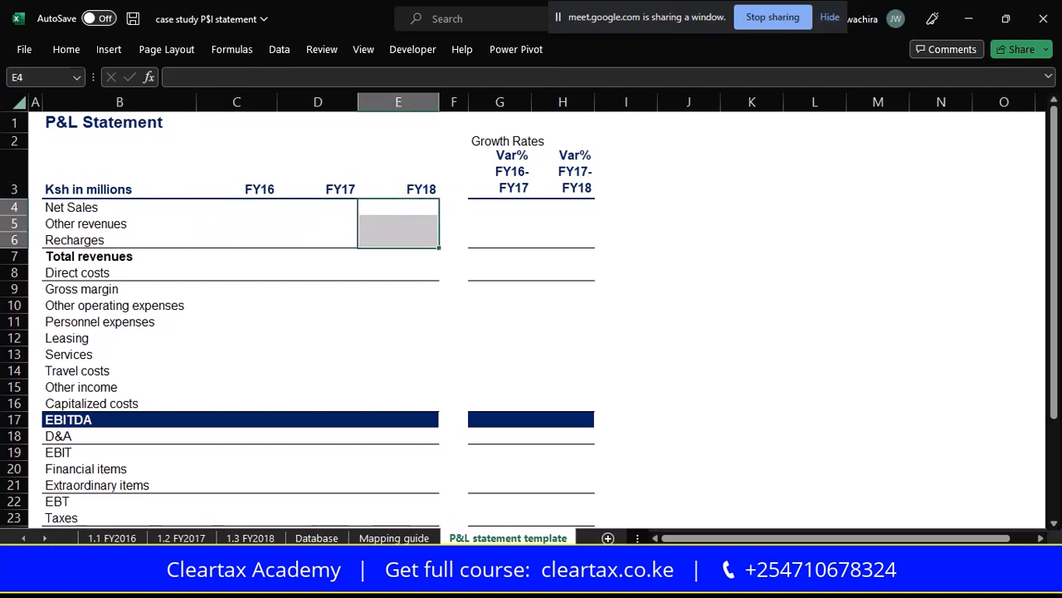
Calculate FY16 Total revenues as the SUM of C4:C6 and copy the formula across to FY17 and FY18
left_click(254, 256)
type("=")
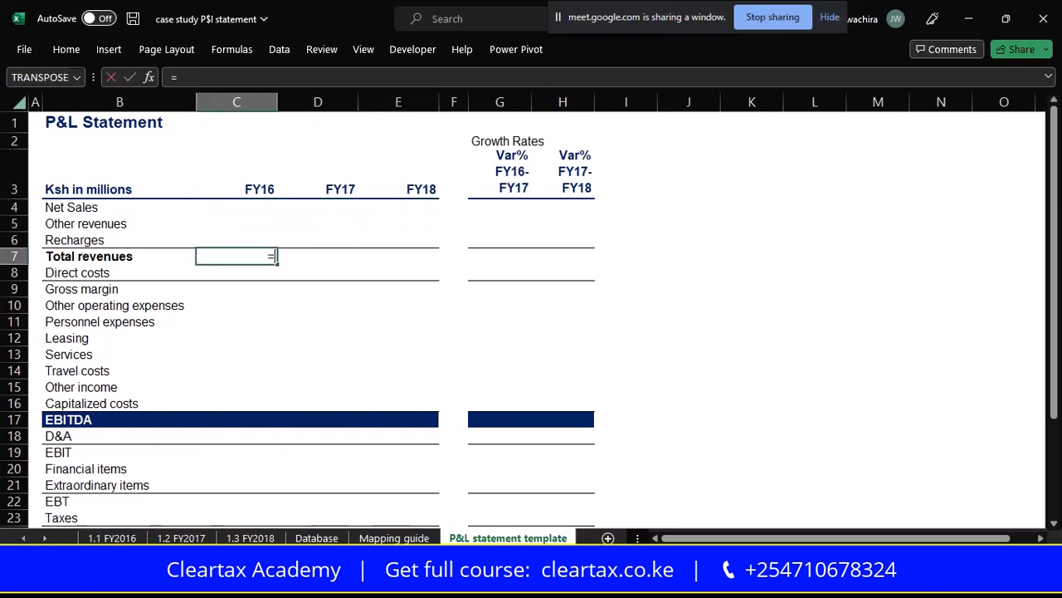
type("sum")
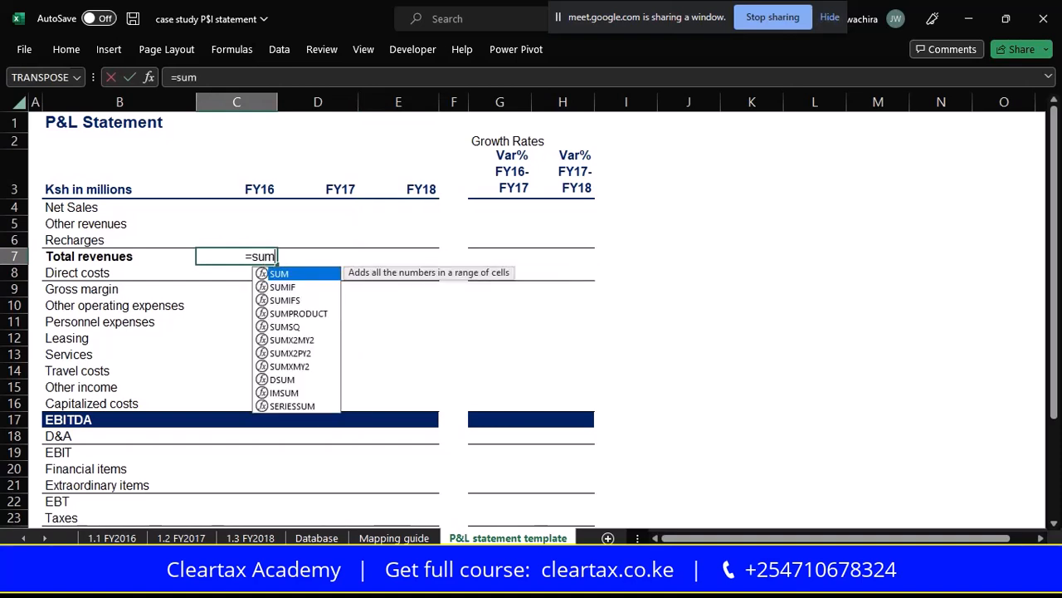
key("Tab")
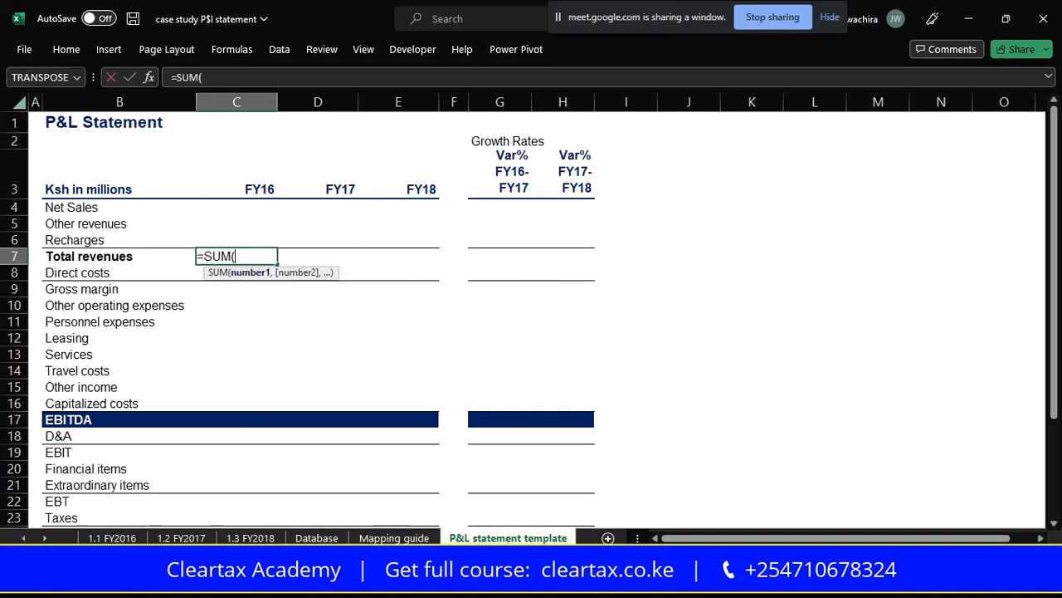
left_click_drag(237, 207, 237, 240)
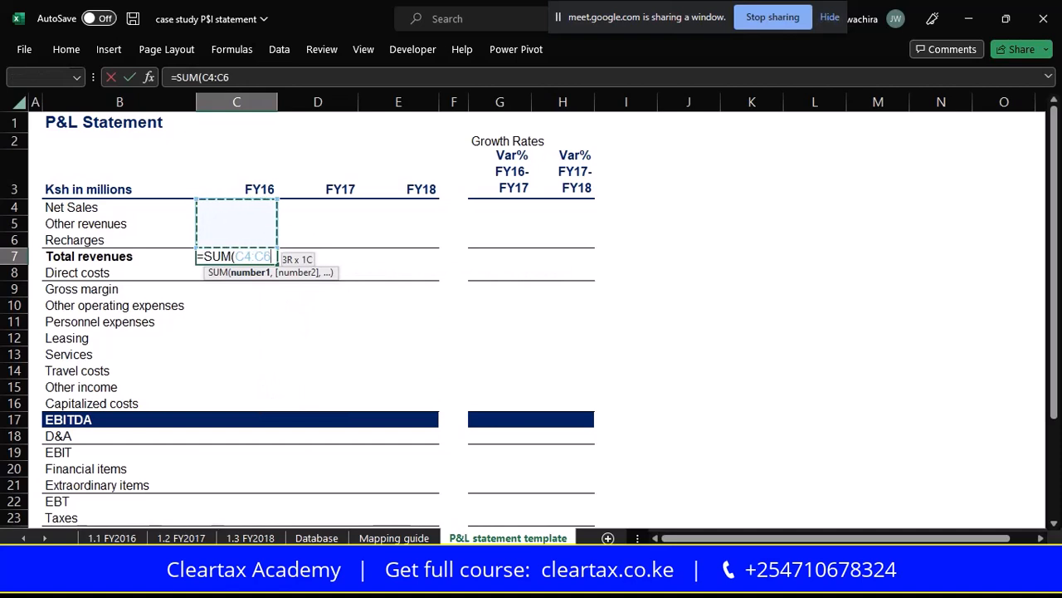
key("Return")
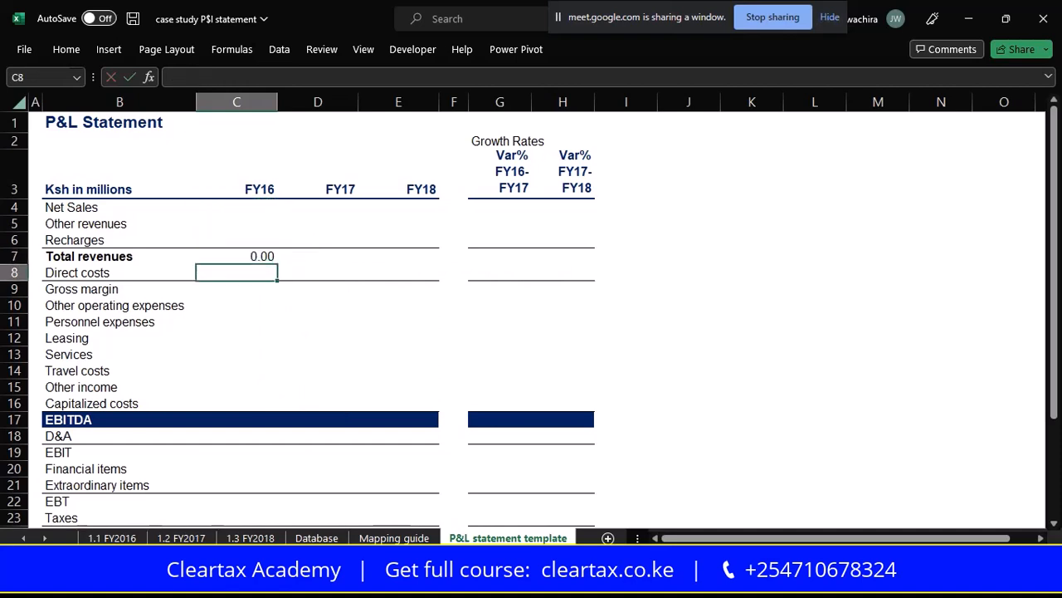
left_click(254, 256)
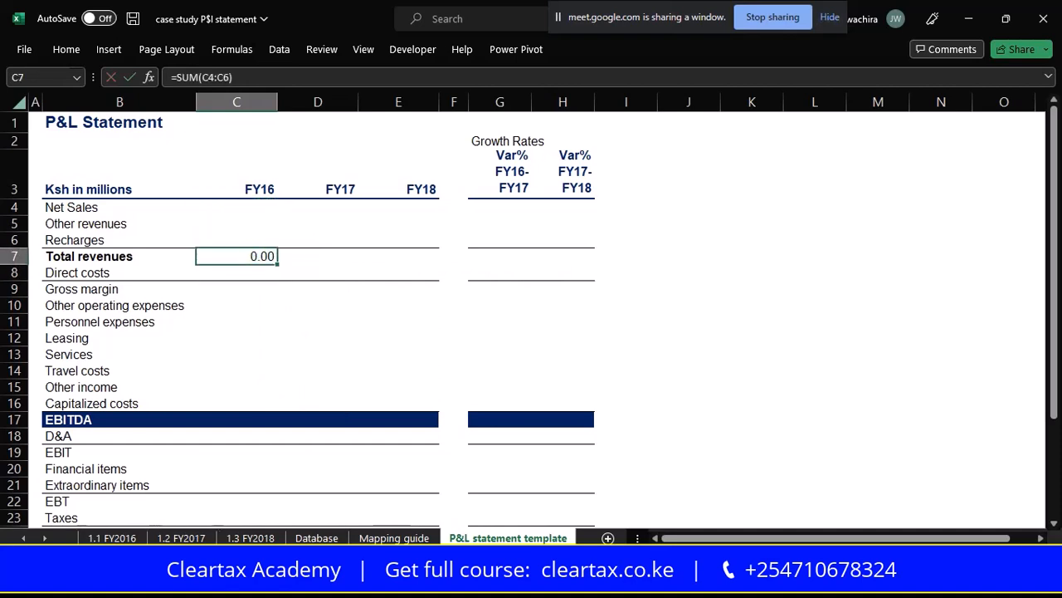
left_click_drag(278, 260, 437, 259)
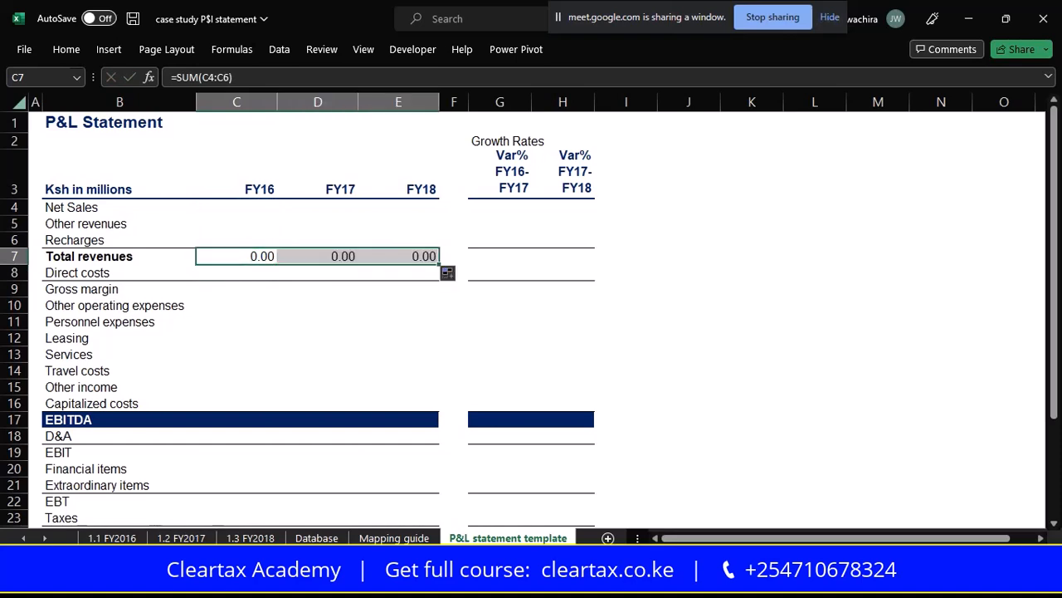
Calculate FY16 Gross margin as the SUM of Total revenues and Direct costs (C7:C8), and copy the formula across to FY17 and FY18
left_click(95, 273)
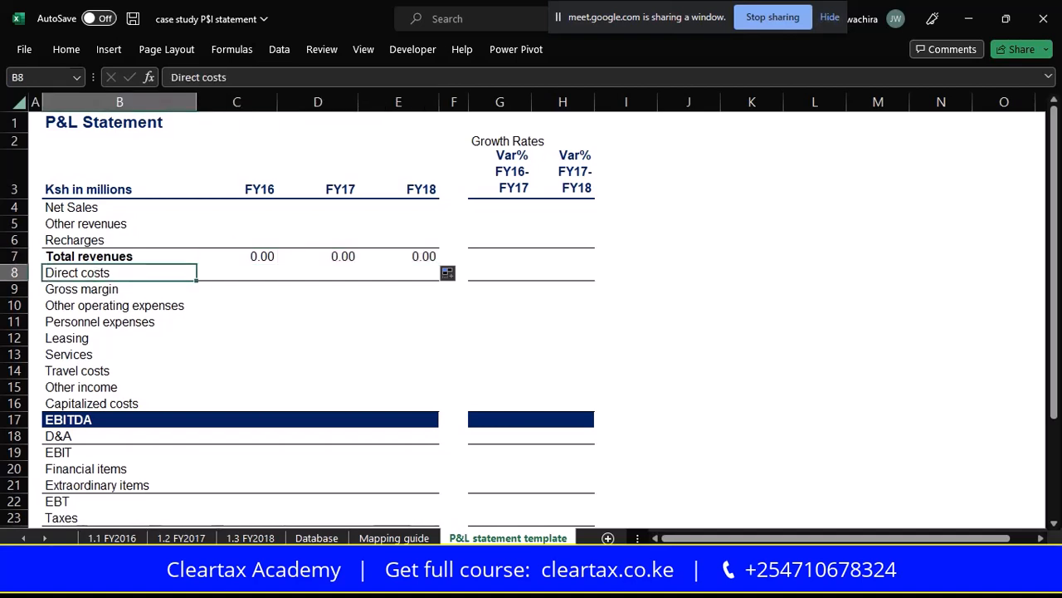
left_click(89, 288)
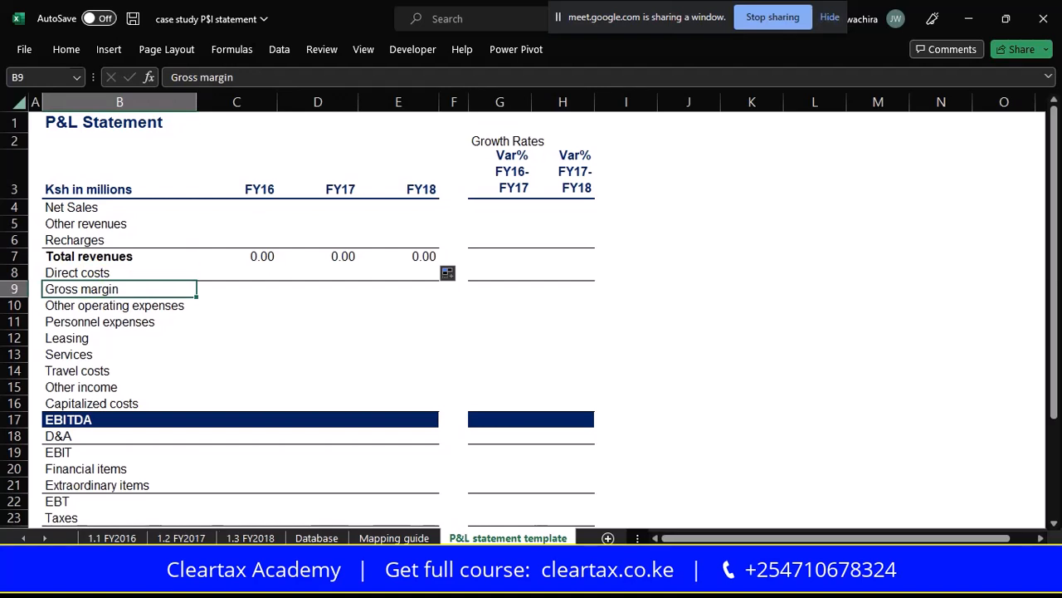
left_click(249, 287)
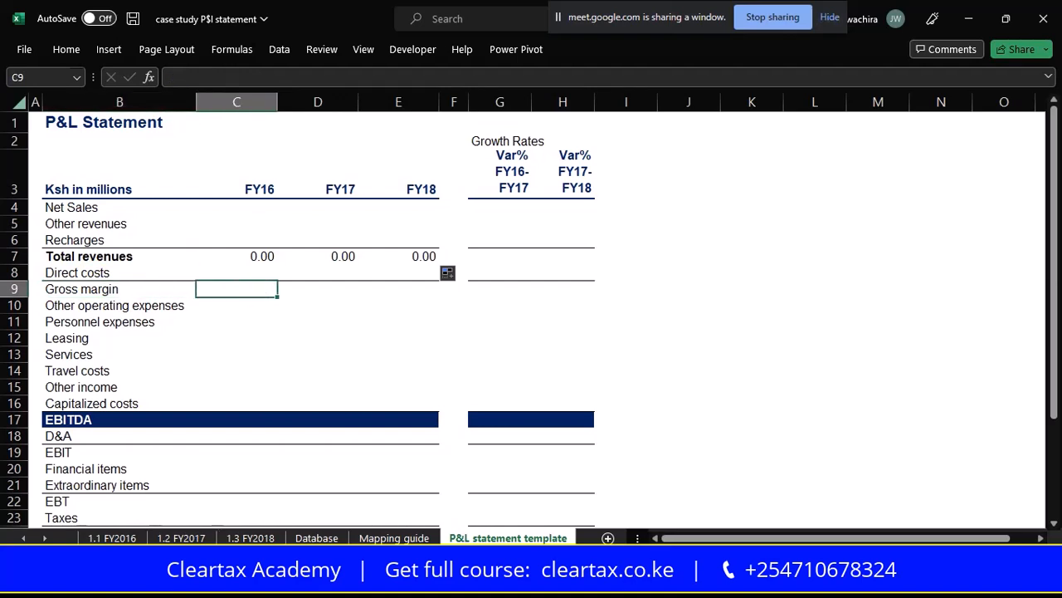
type("=")
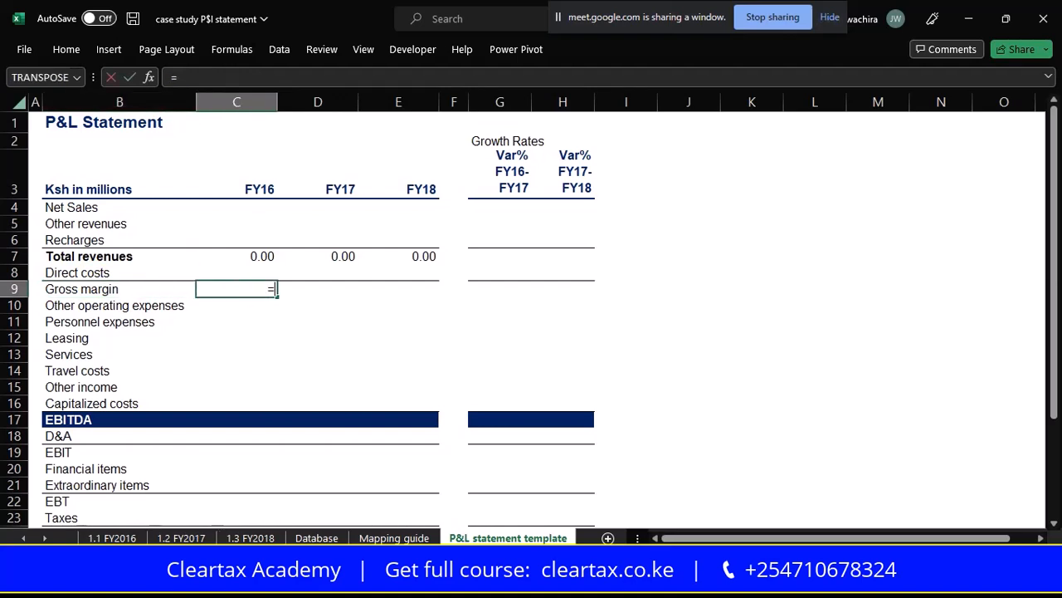
type("sum")
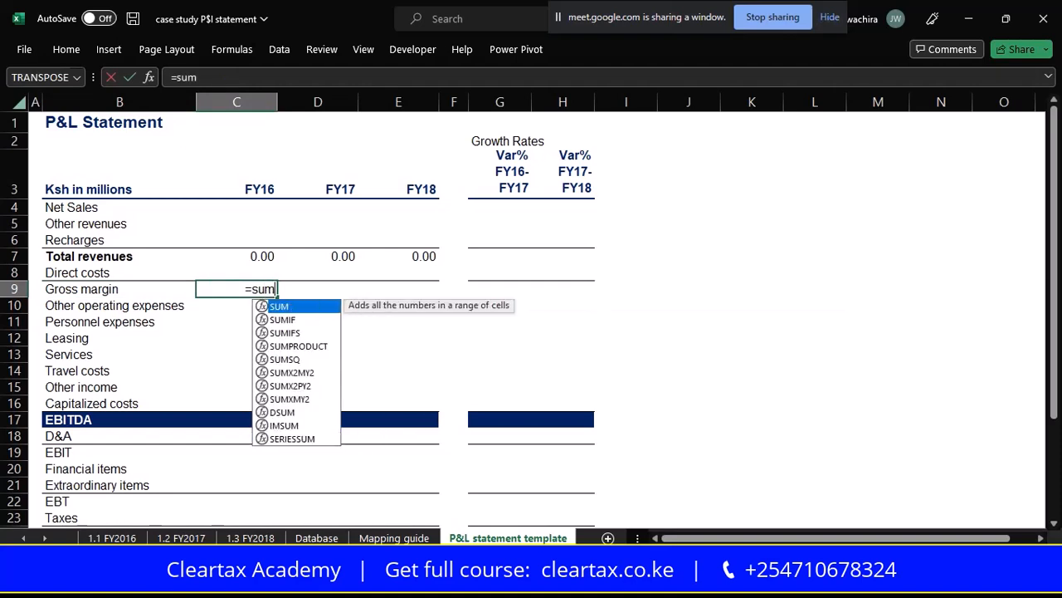
key("Tab")
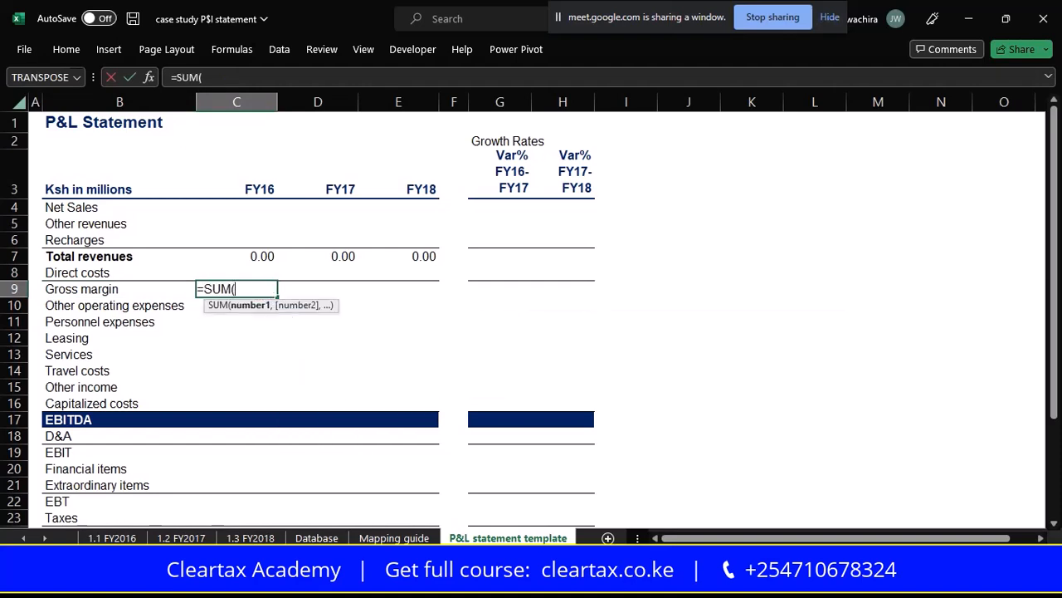
key("Up")
key("Up")
key("shift+Down")
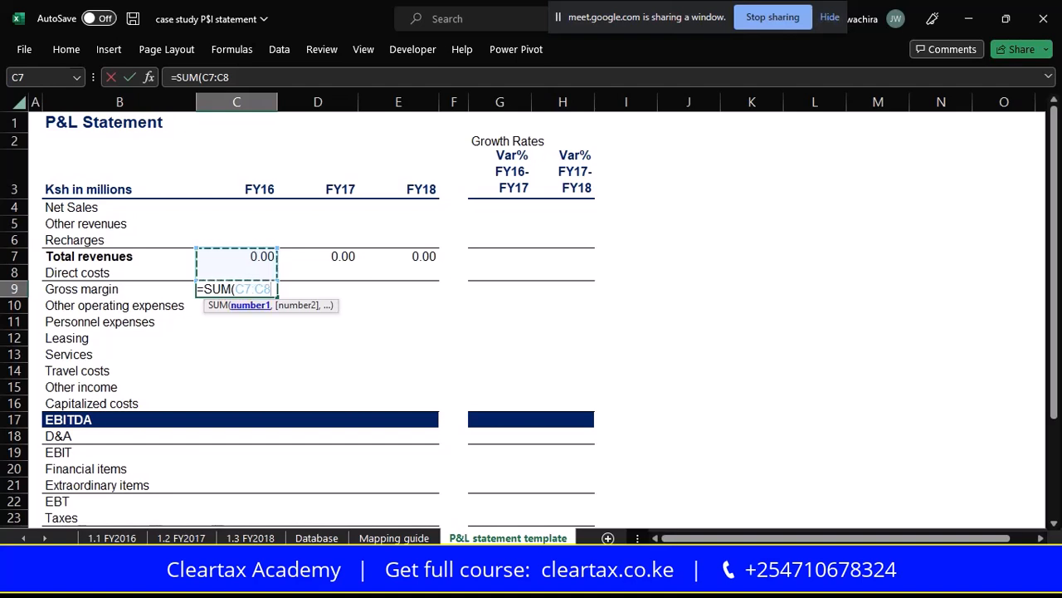
type(")")
key("Return")
left_click(254, 289)
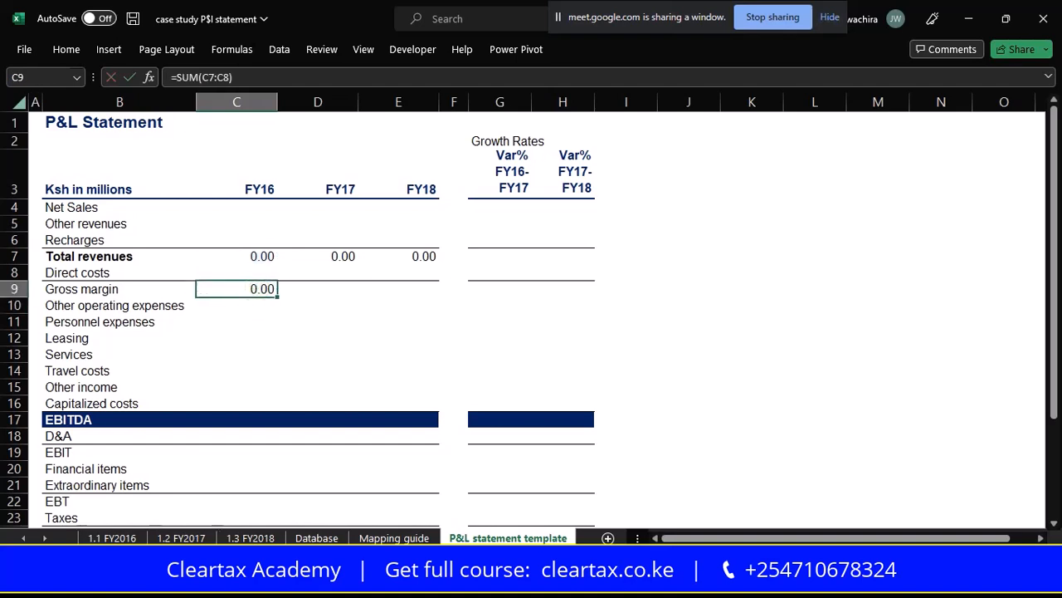
left_click_drag(278, 296, 428, 297)
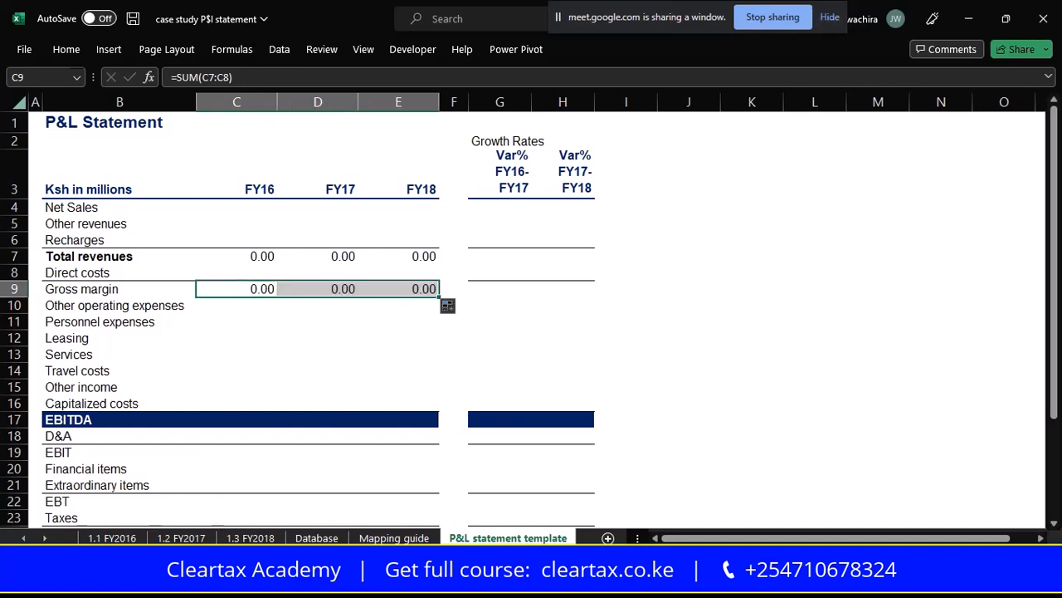
Calculate FY16 EBITDA as the SUM of Gross margin through Capitalized costs (C9:C16), and copy the formula across to FY17 and FY18
left_click(262, 308)
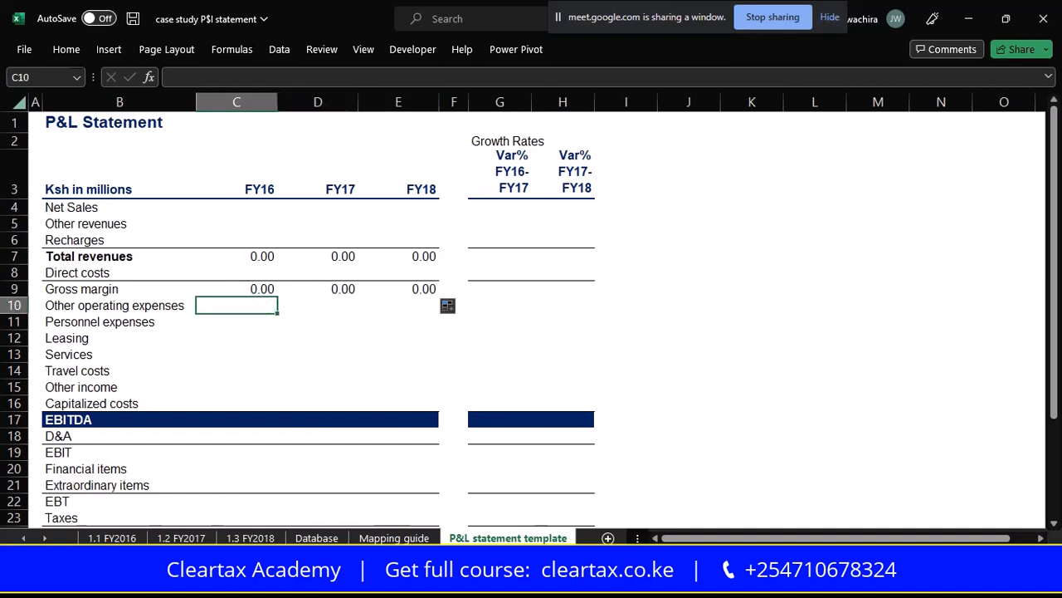
left_click_drag(116, 305, 116, 403)
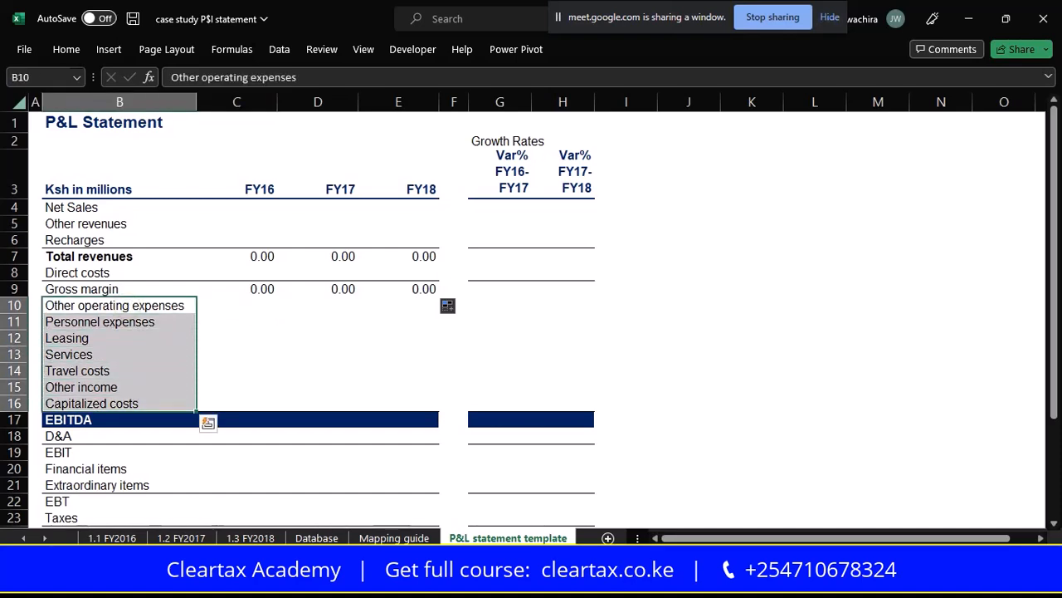
left_click(263, 322)
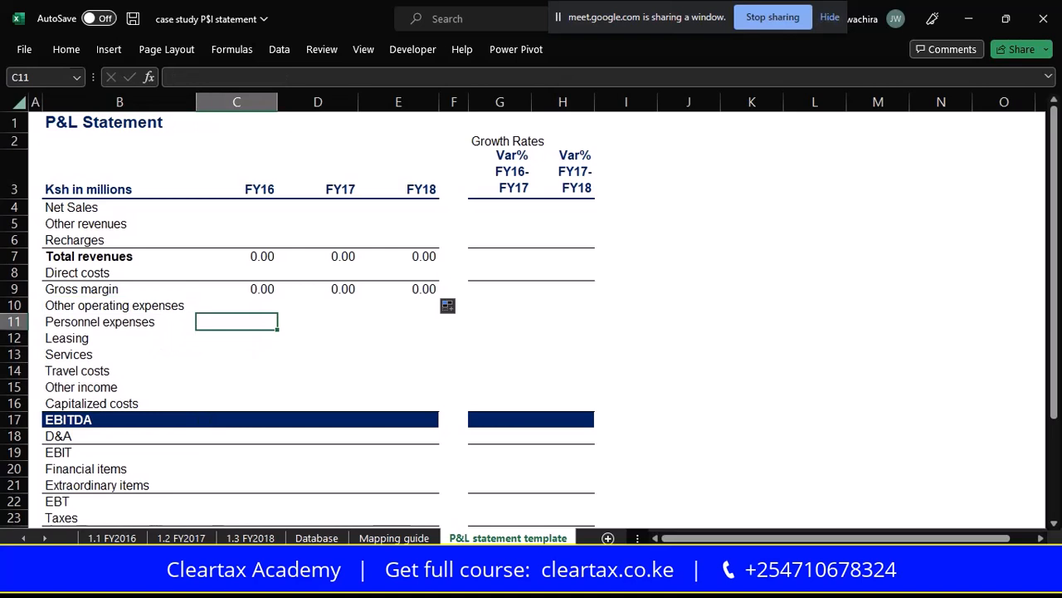
left_click(252, 287)
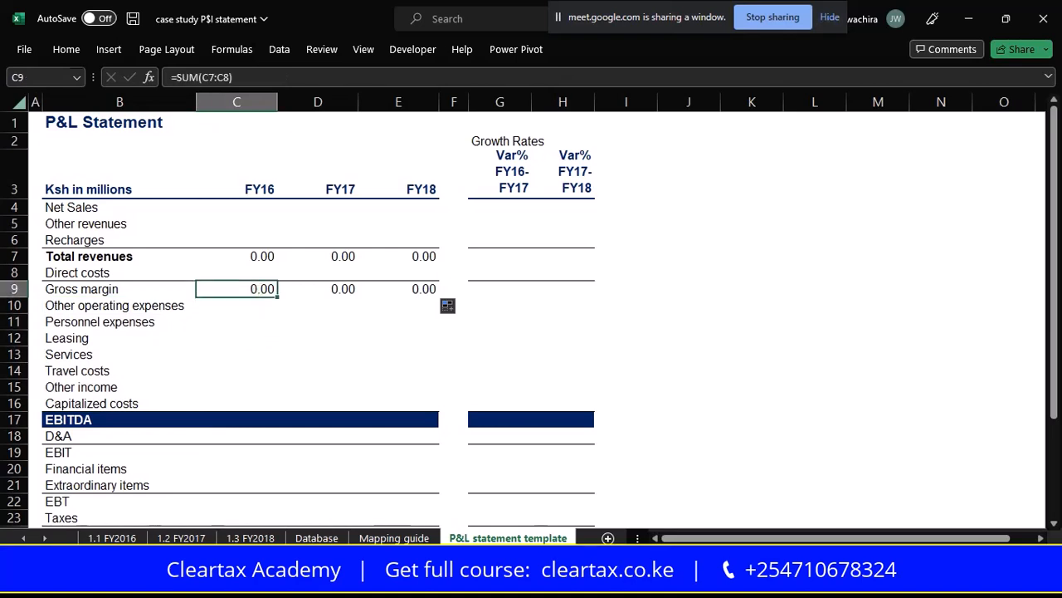
left_click_drag(253, 305, 254, 403)
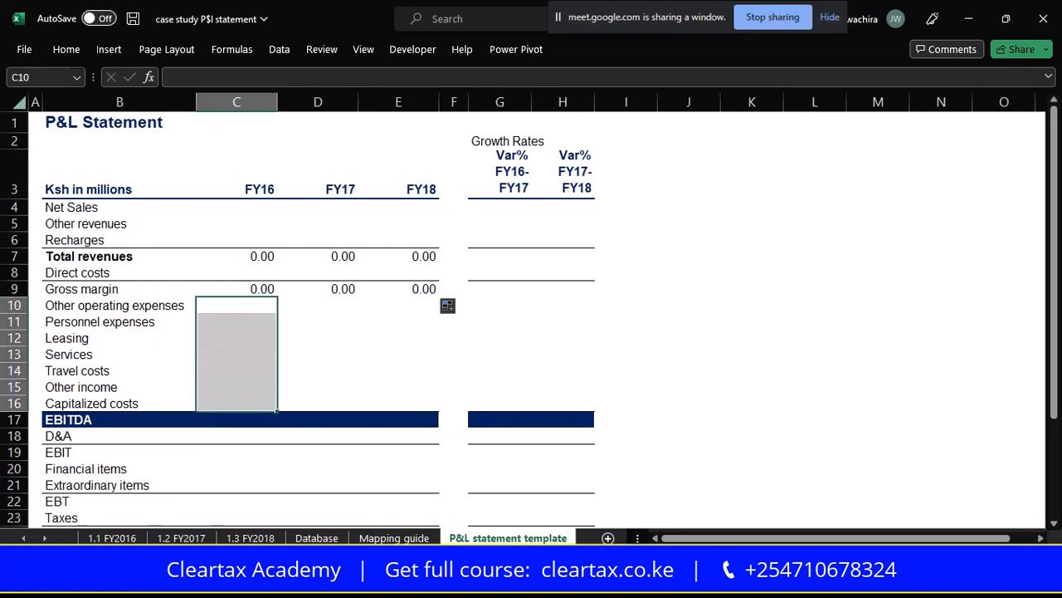
left_click(236, 420)
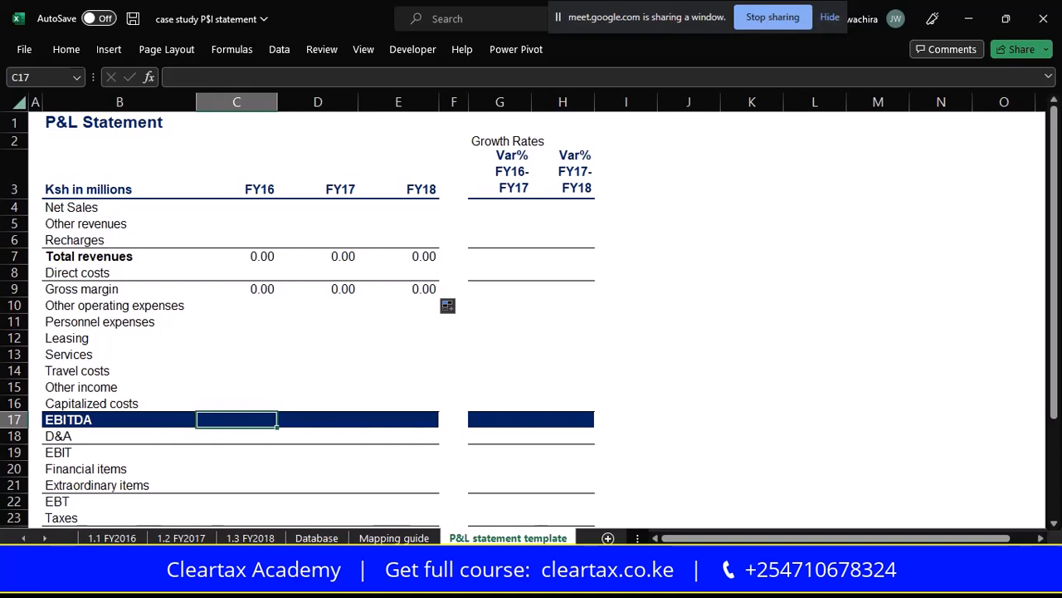
type("=")
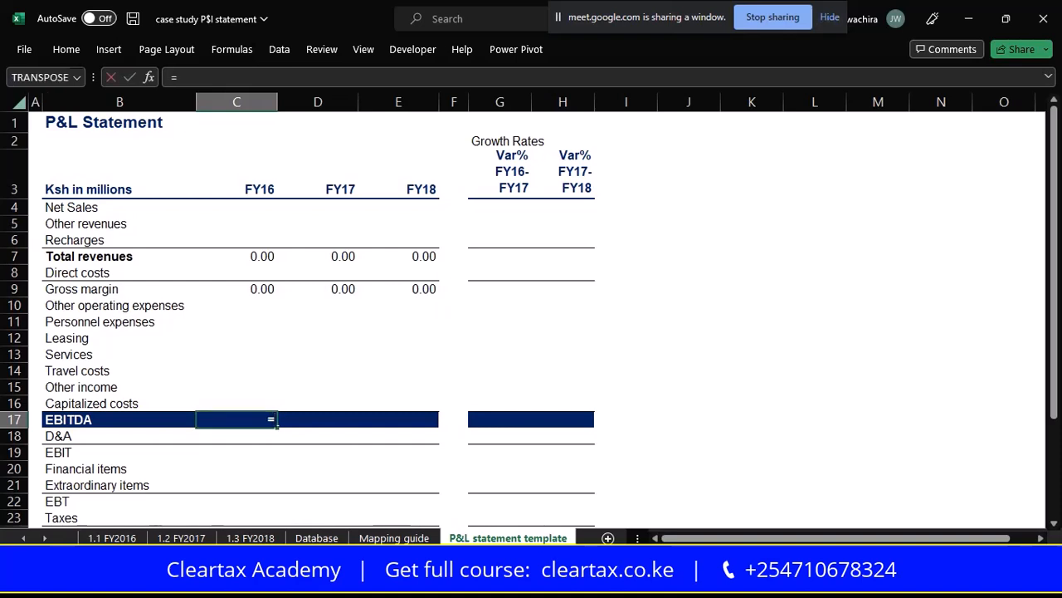
type("sum")
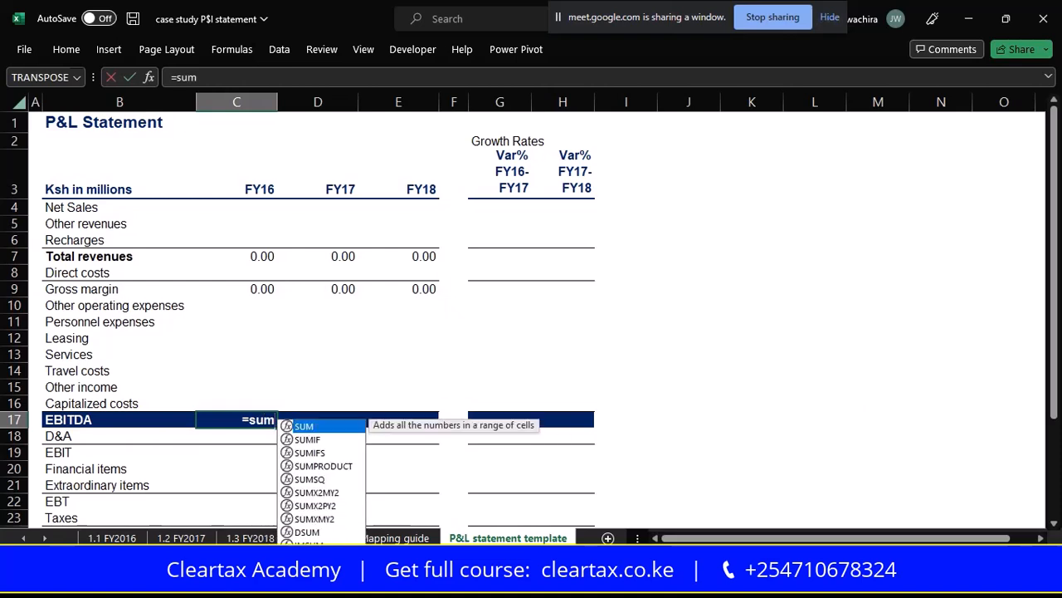
key("Tab")
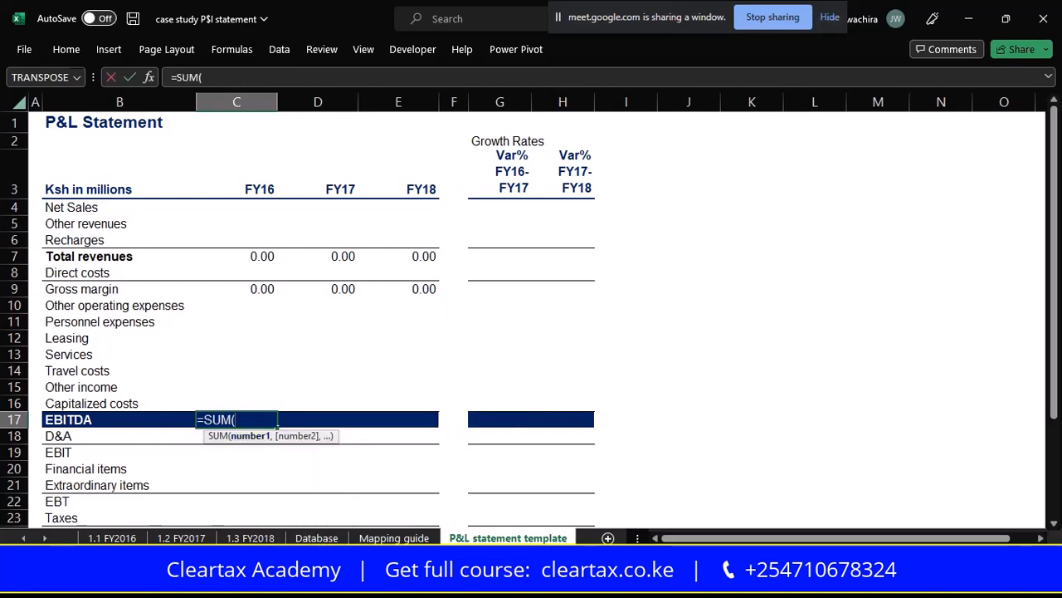
left_click_drag(237, 289, 257, 404)
key("Return")
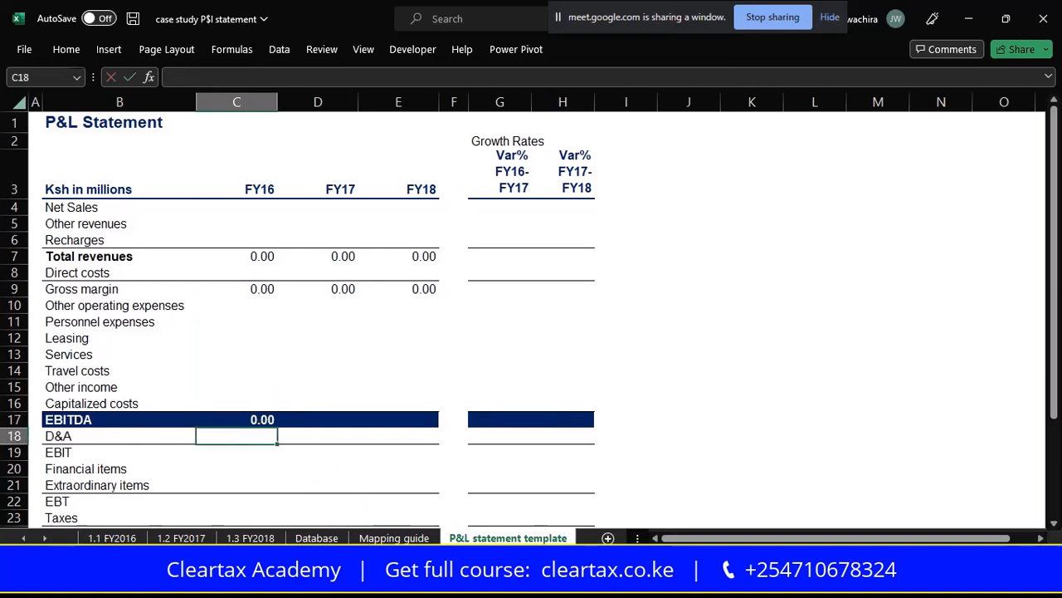
left_click(249, 418)
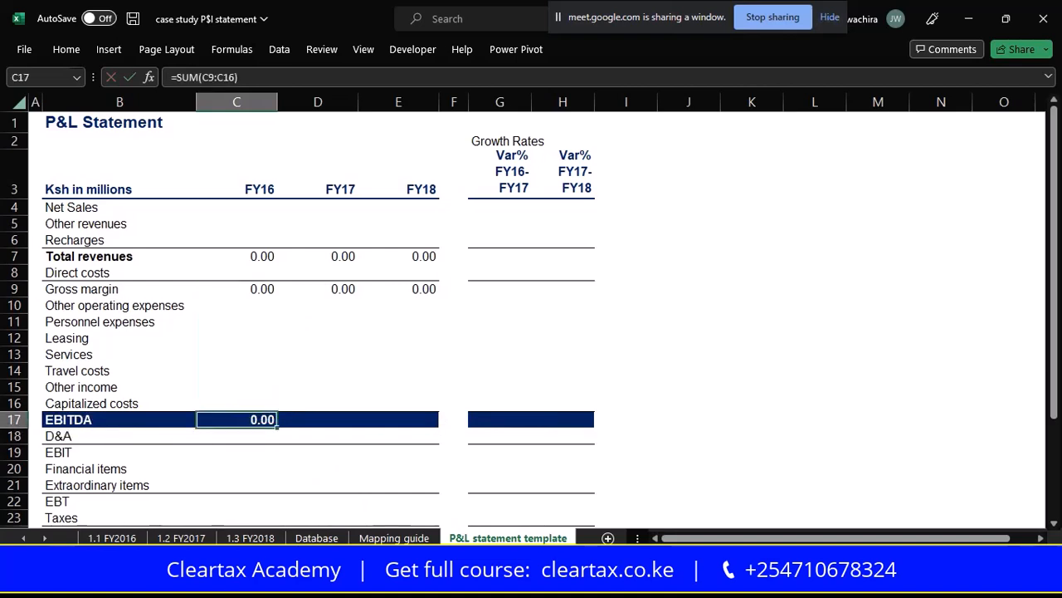
left_click_drag(277, 426, 424, 422)
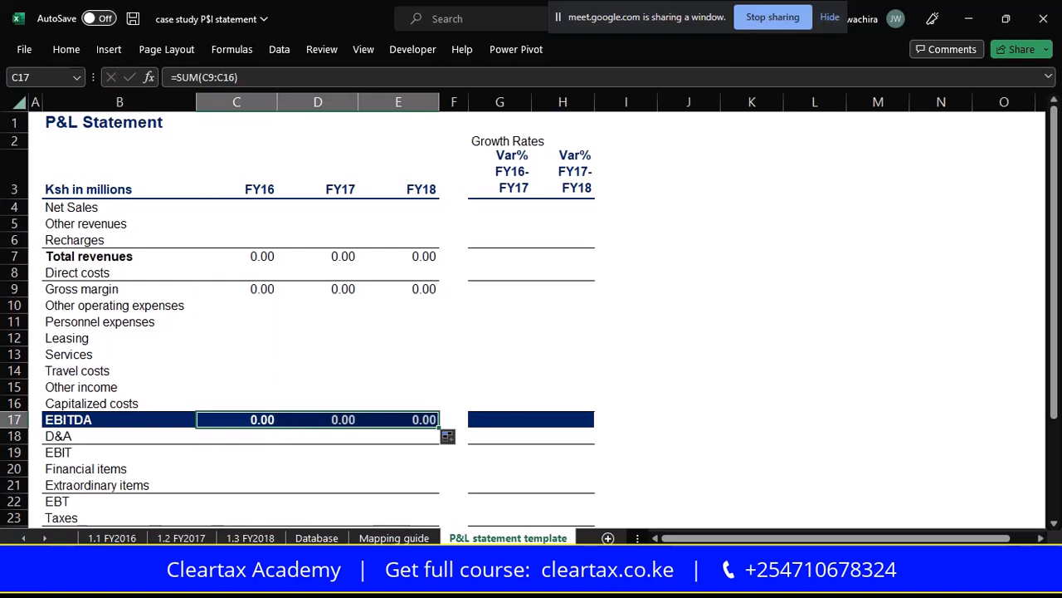
Calculate FY16 EBIT as the SUM of EBITDA and D&A (C17:C18), copy it across to FY17 and FY18, and check the copied formulas
scroll(531, 315, "down", 2)
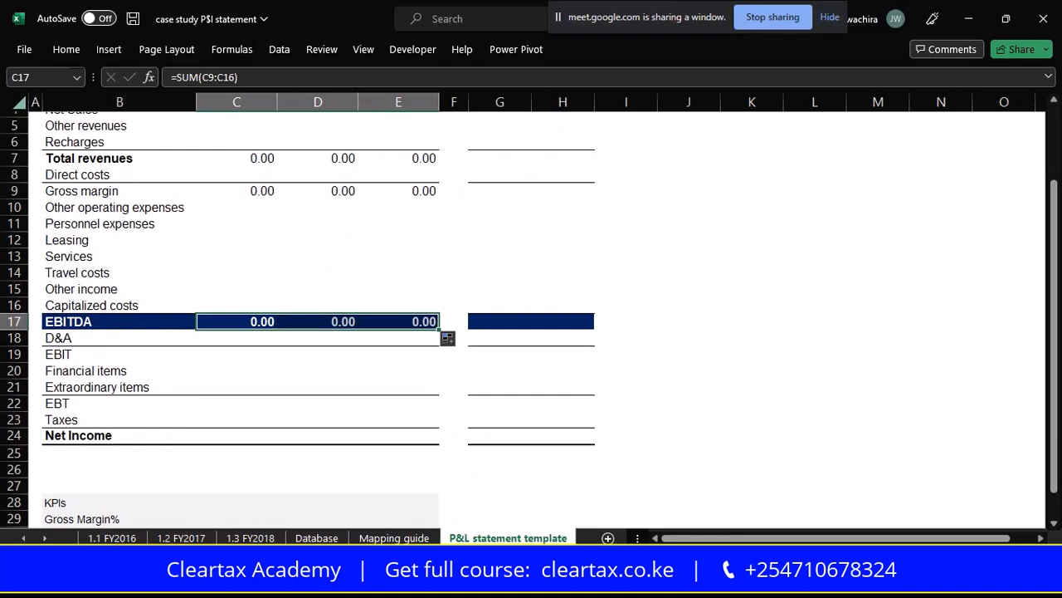
left_click(223, 353)
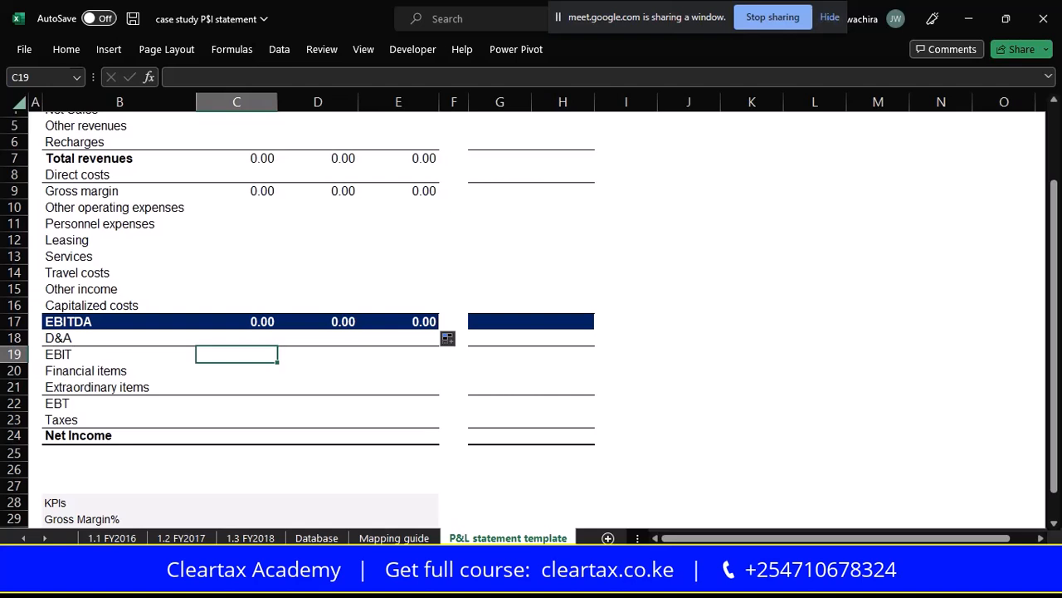
type("=sum")
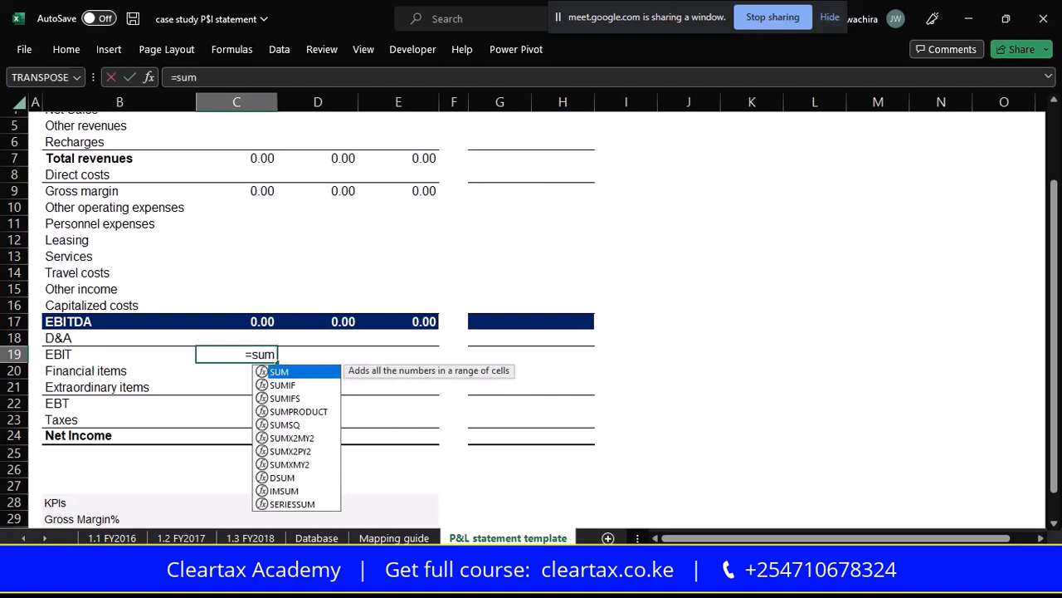
key("Tab")
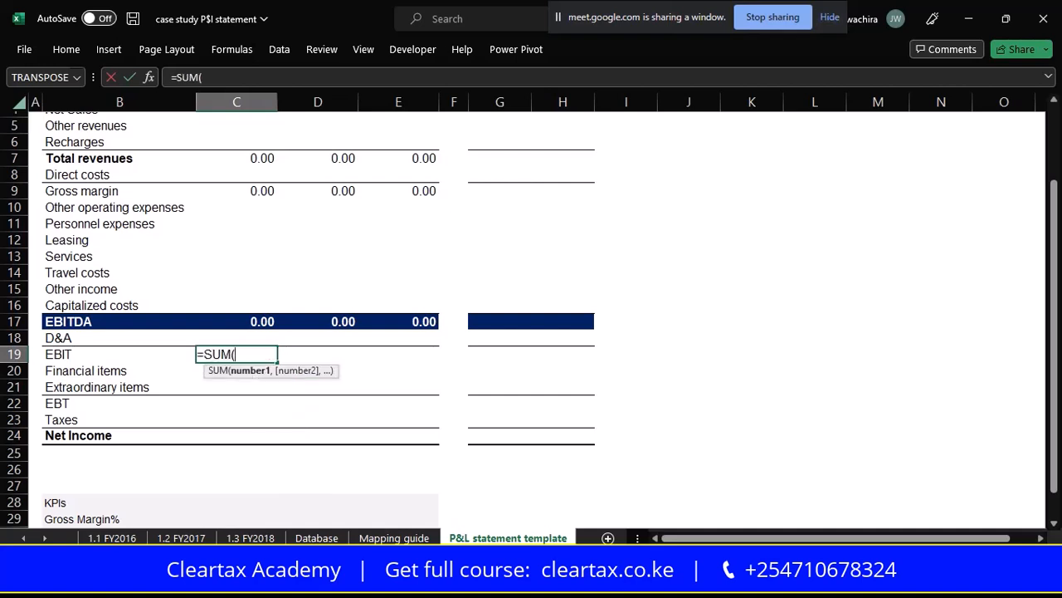
left_click_drag(254, 322, 254, 336)
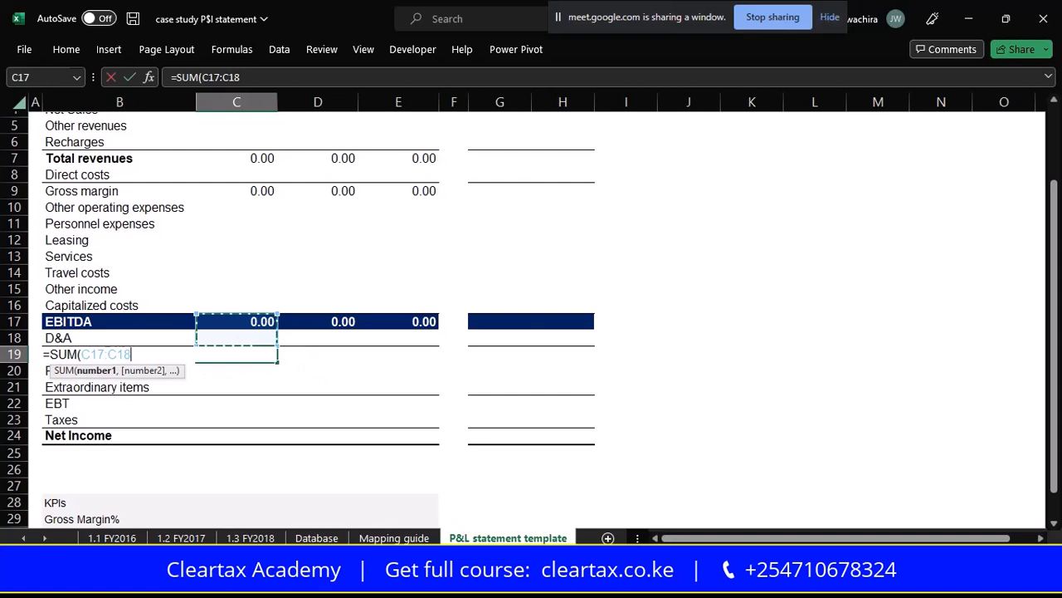
key("Return")
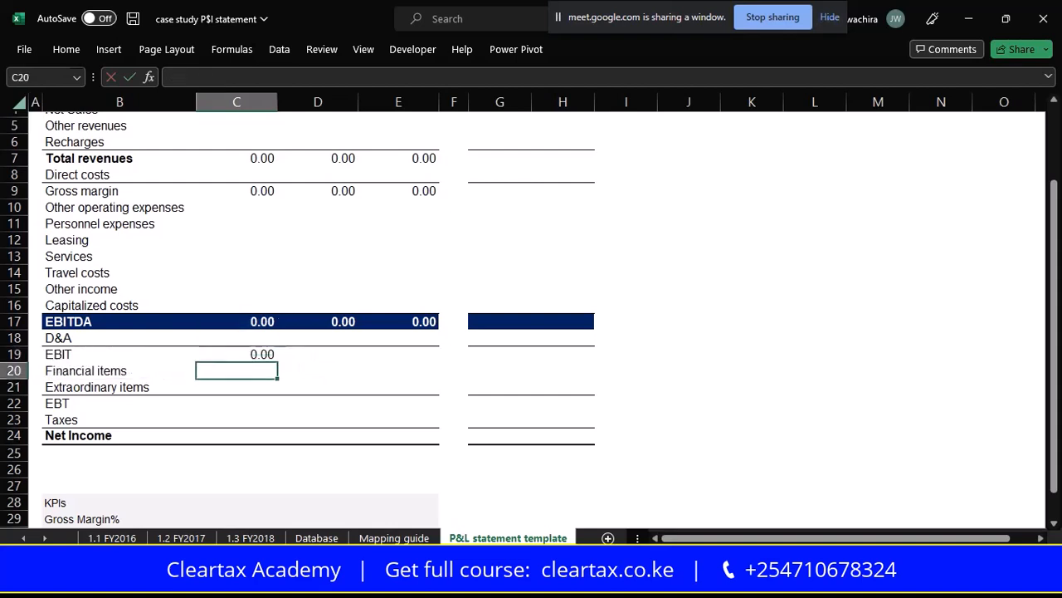
left_click(252, 352)
left_click_drag(277, 362, 421, 357)
double_click(422, 355)
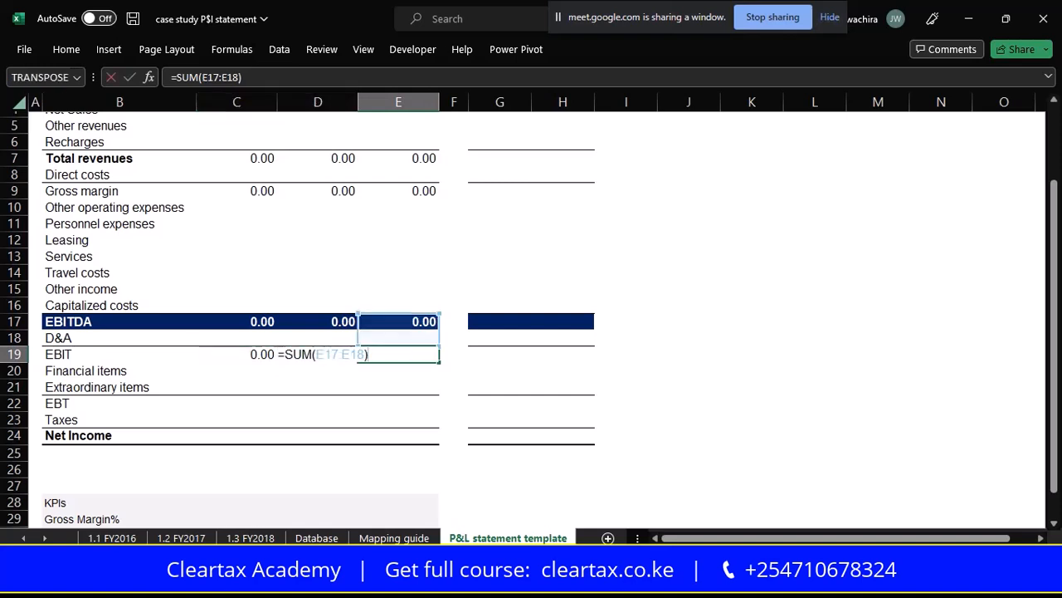
key("Return")
double_click(333, 353)
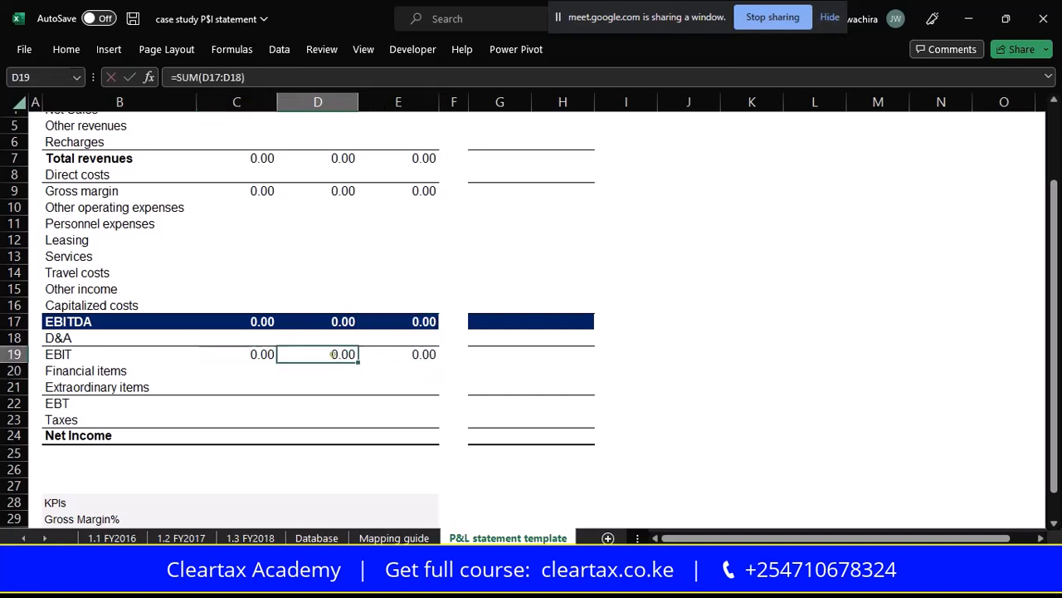
key("Return")
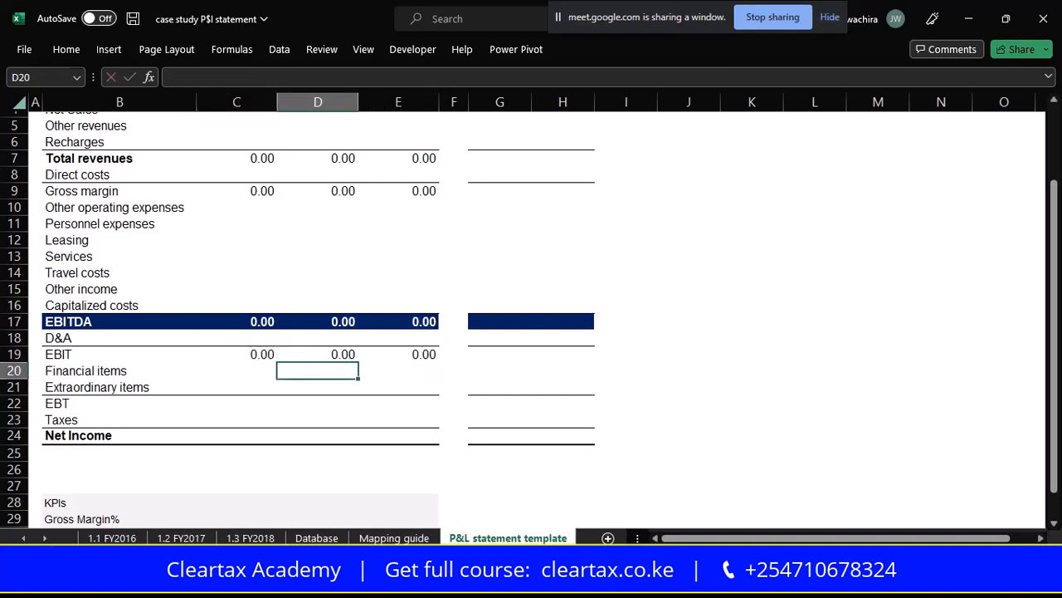
Calculate FY16 EBT as the SUM of EBIT through Extraordinary items (C19:C21), and copy the formula across to FY17 and FY18
left_click(251, 402)
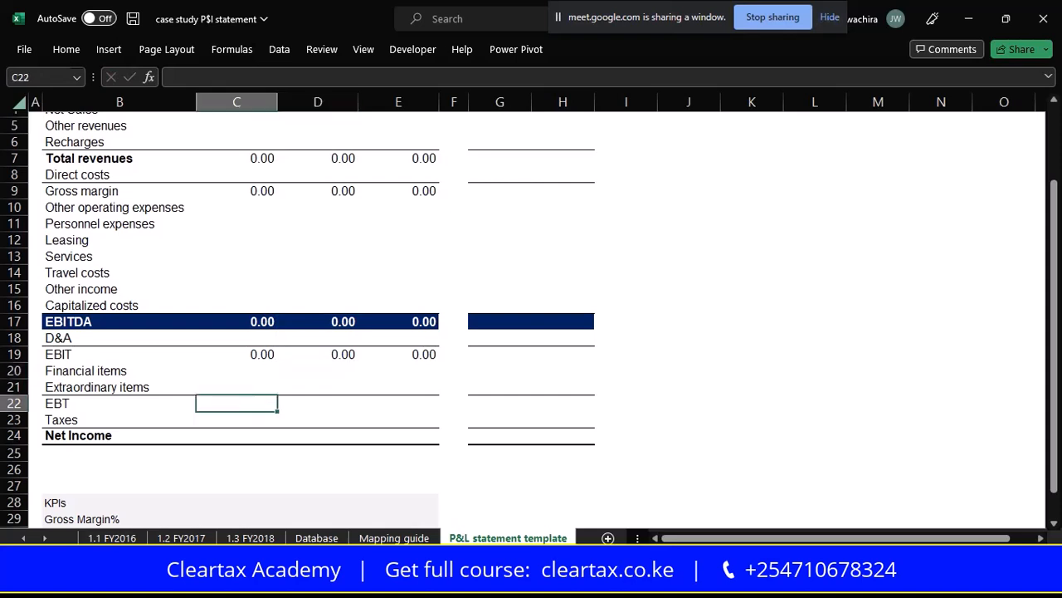
type("=sum")
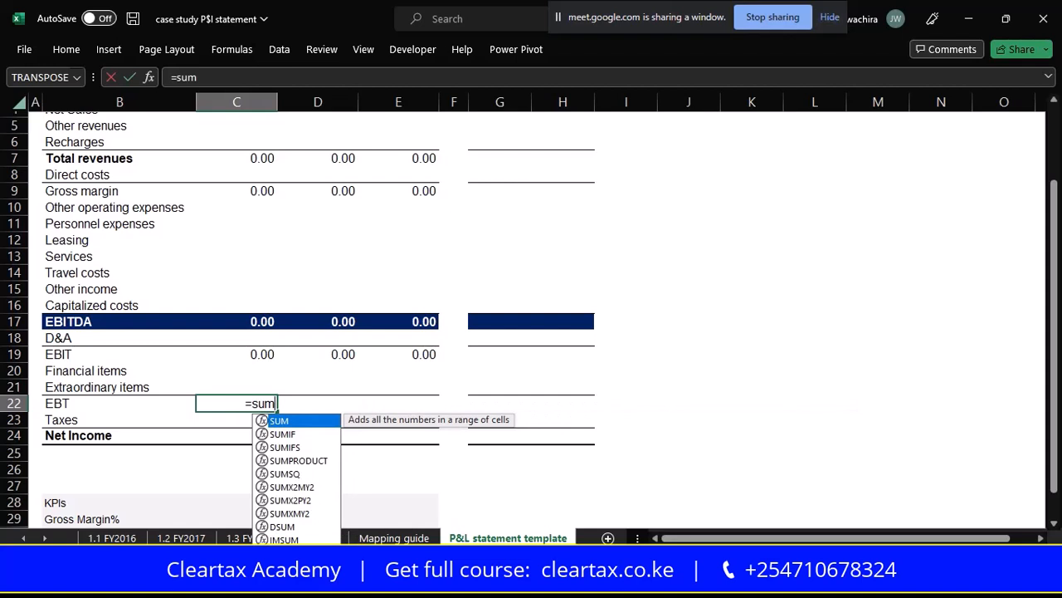
key("Tab")
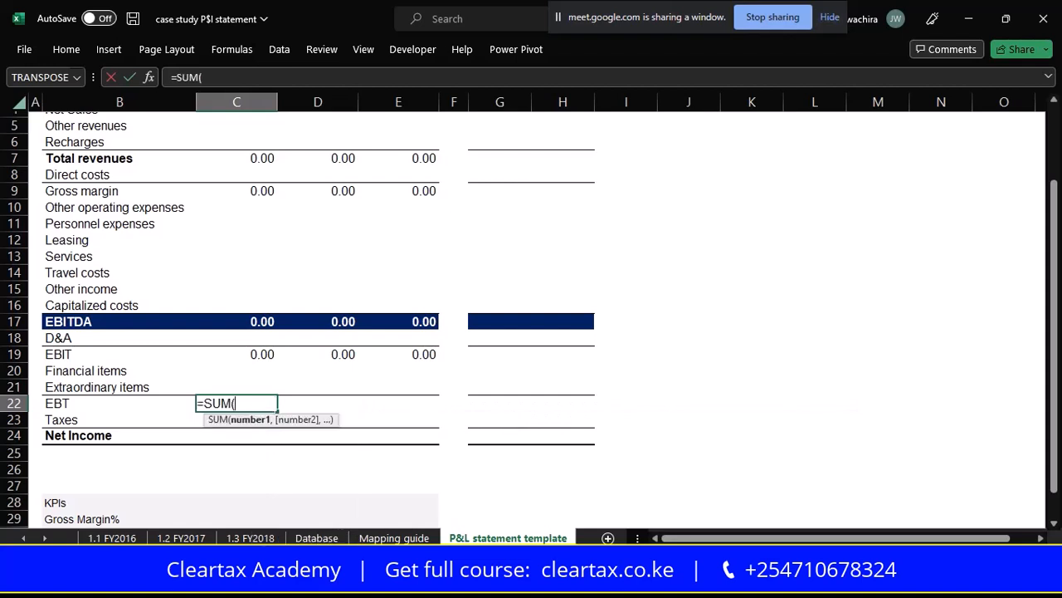
left_click_drag(236, 354, 249, 387)
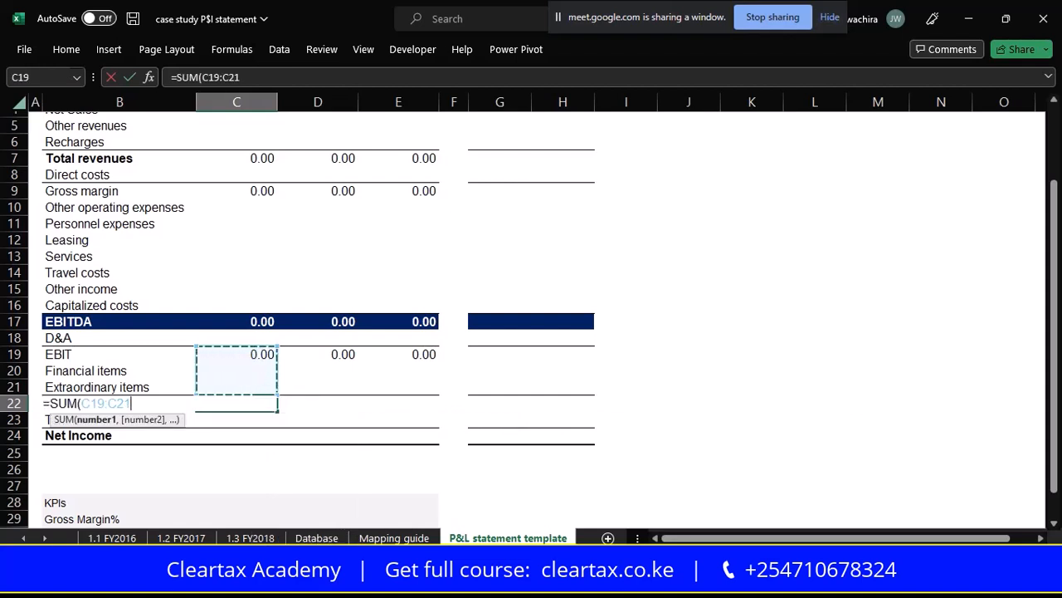
key("Return")
left_click(237, 402)
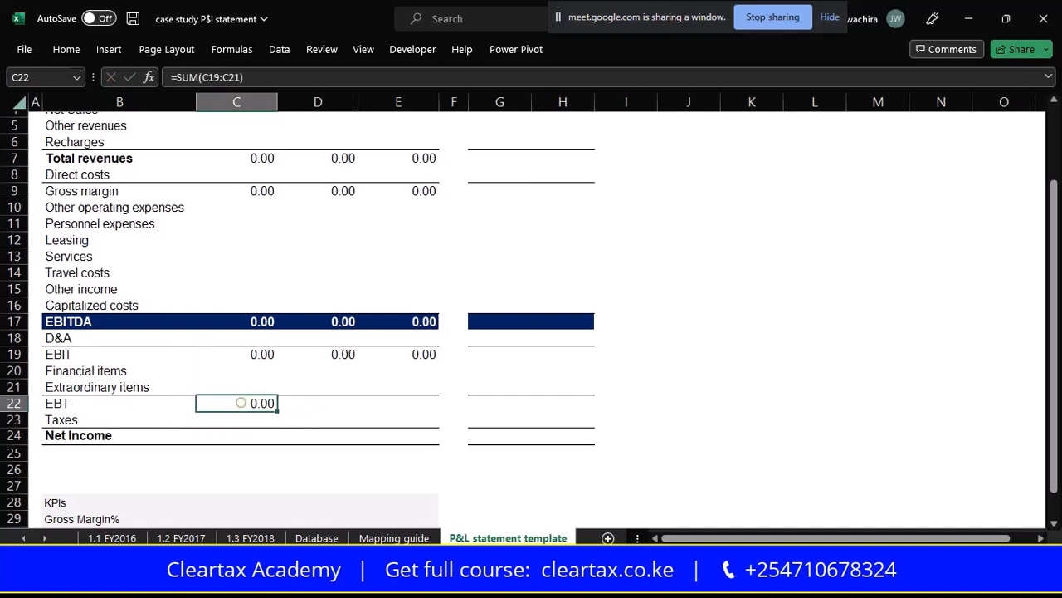
key("shift+Right")
key("shift+Right")
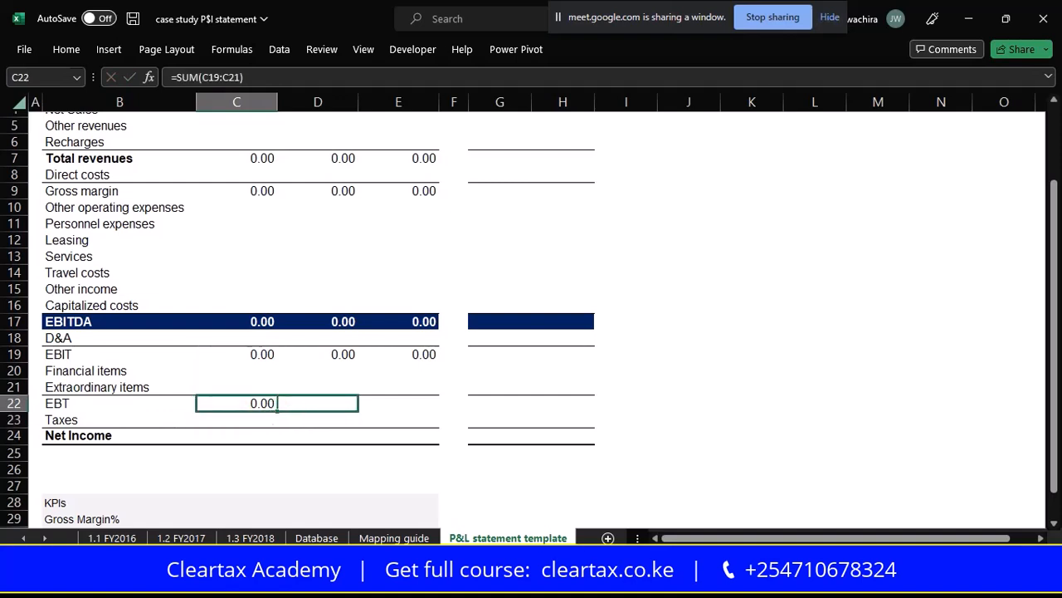
key("ctrl+r")
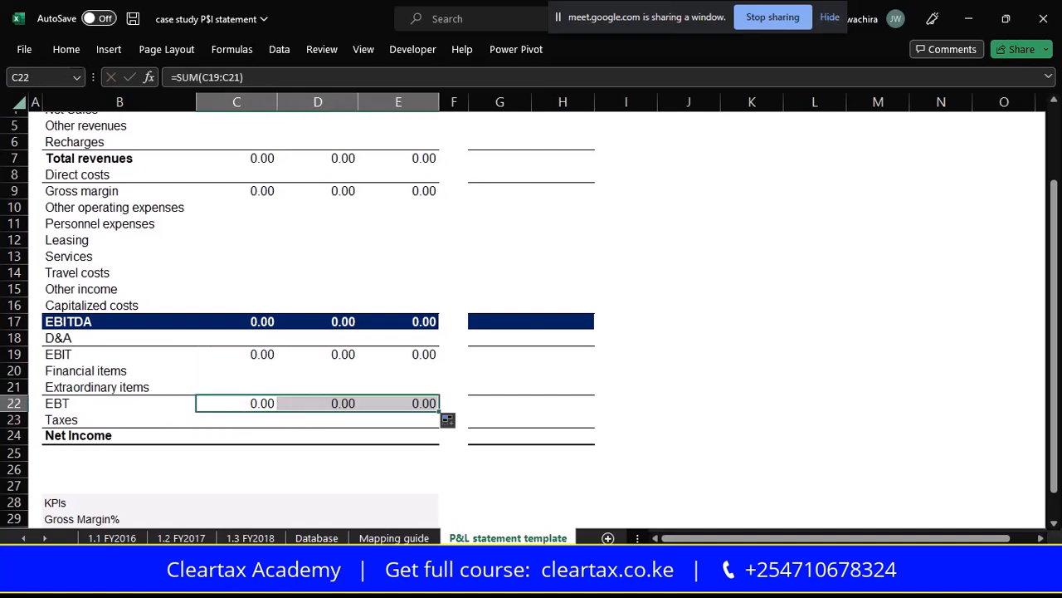
Calculate FY16 Net Income as the SUM of EBT and Taxes (C22:C23), and copy the formula across to FY17 and FY18
left_click(251, 437)
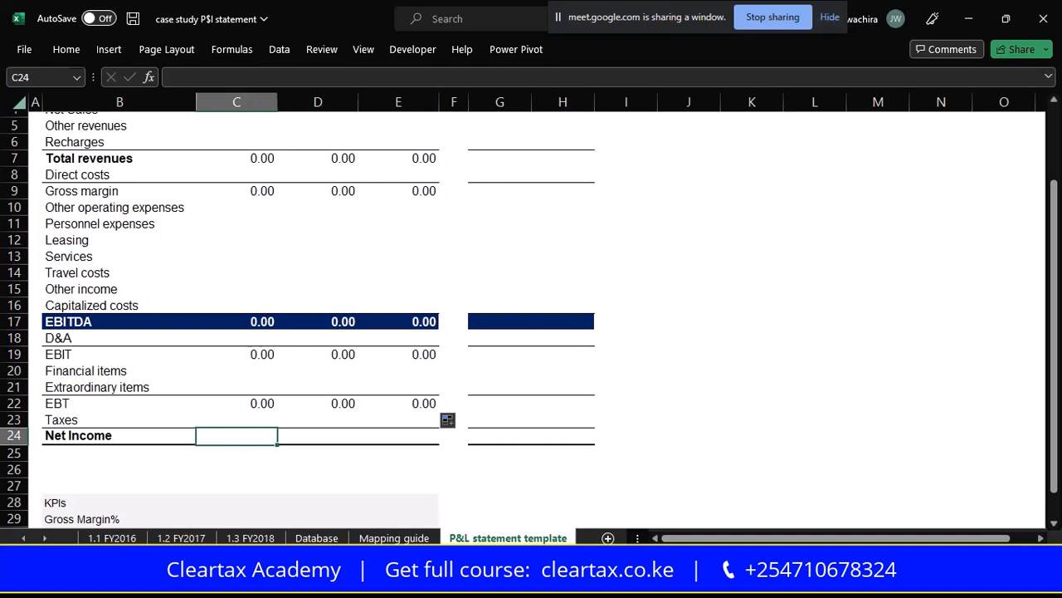
type("=")
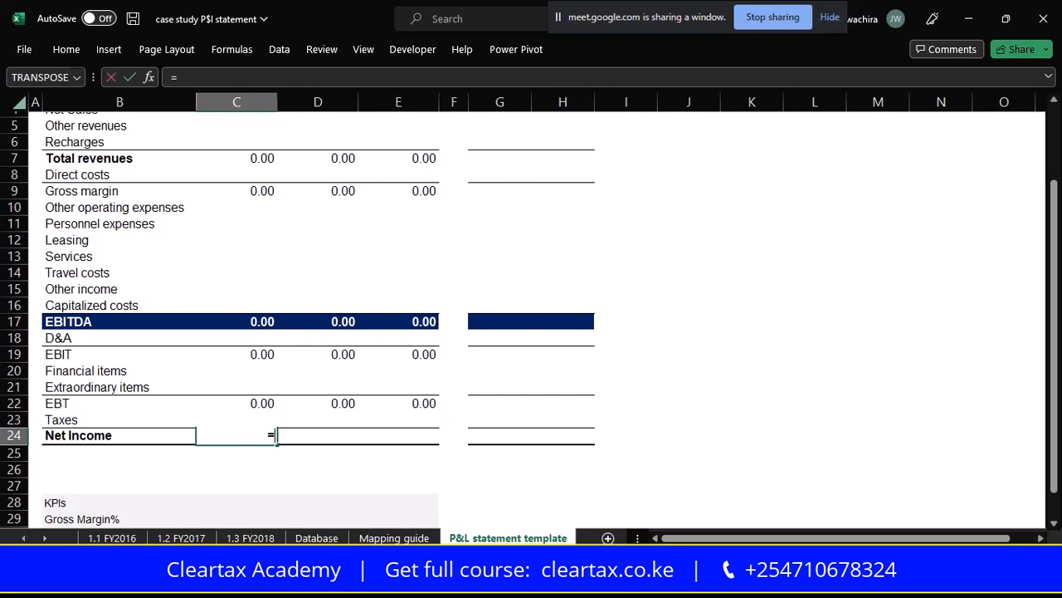
type("sum")
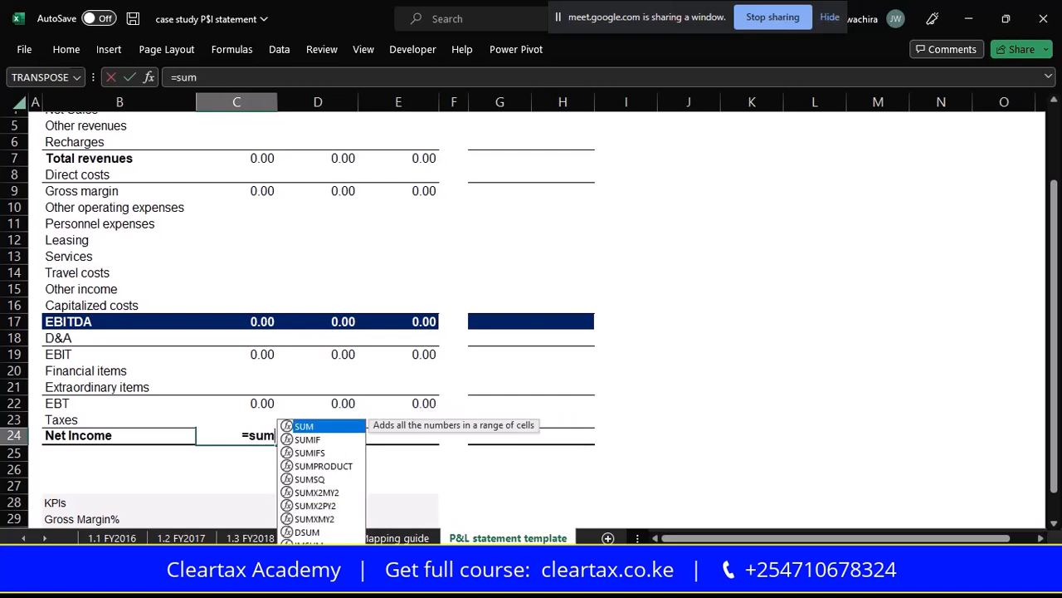
key("Tab")
left_click_drag(255, 403, 256, 419)
key("Return")
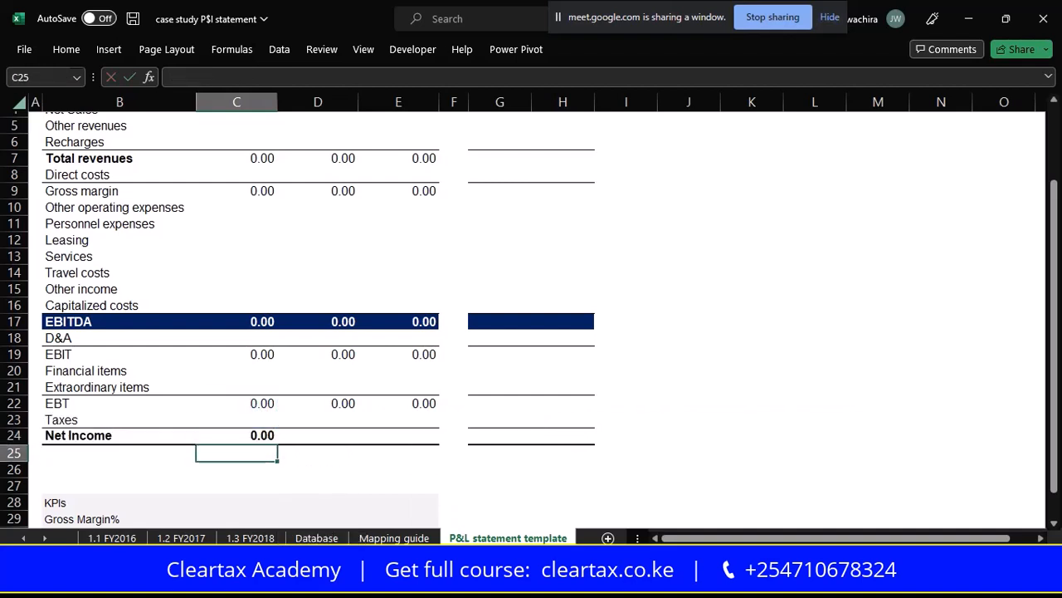
left_click(253, 434)
left_click_drag(277, 444, 438, 443)
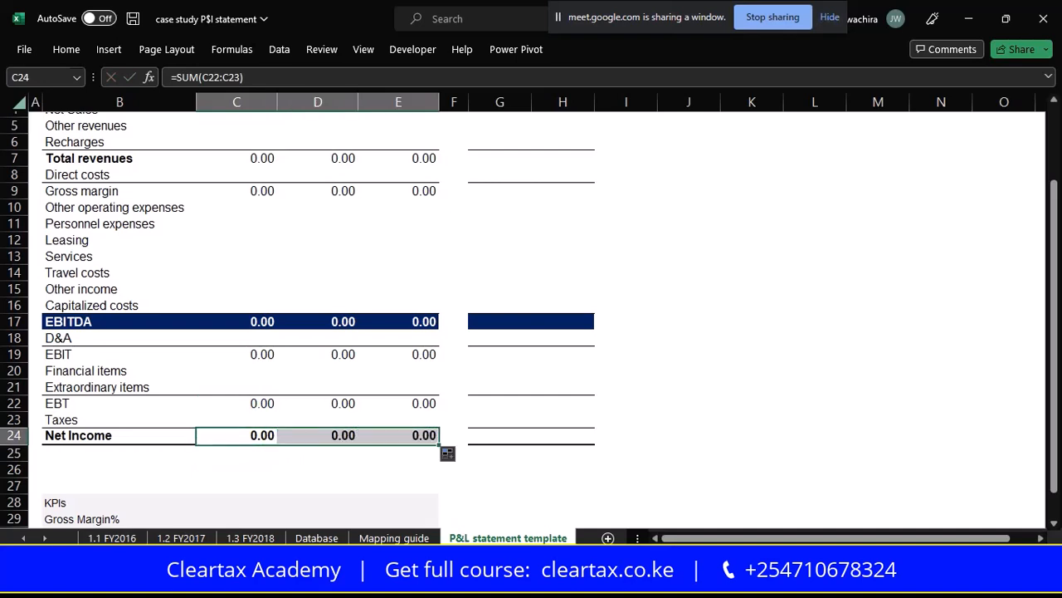
left_click(301, 467)
Review the empty FY16 revenue lines against the yearly amounts in the Database sheet and the clusters in the Mapping guide
scroll(531, 316, "up", 2)
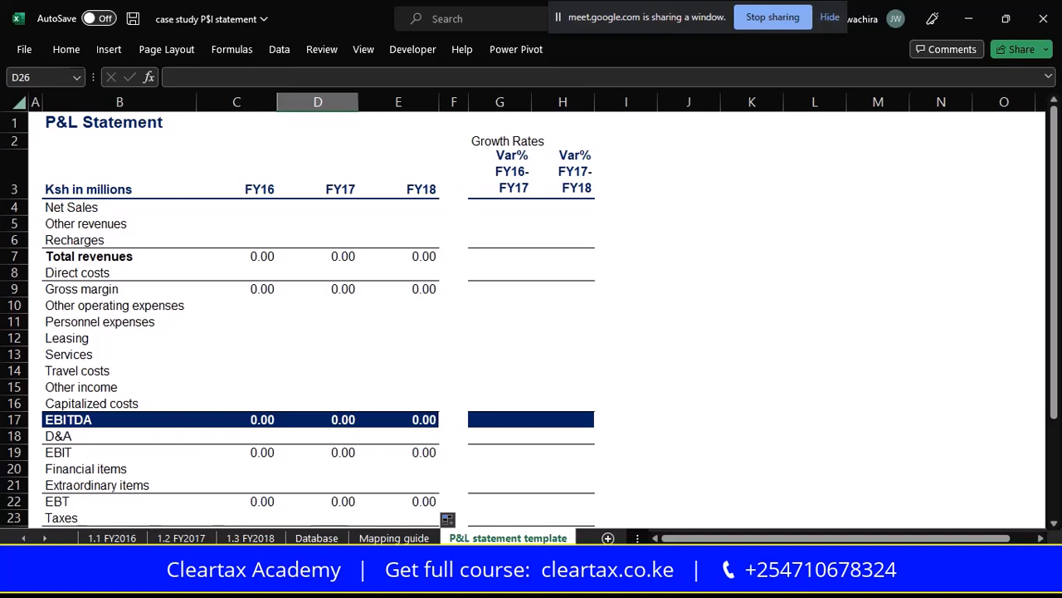
left_click(237, 206)
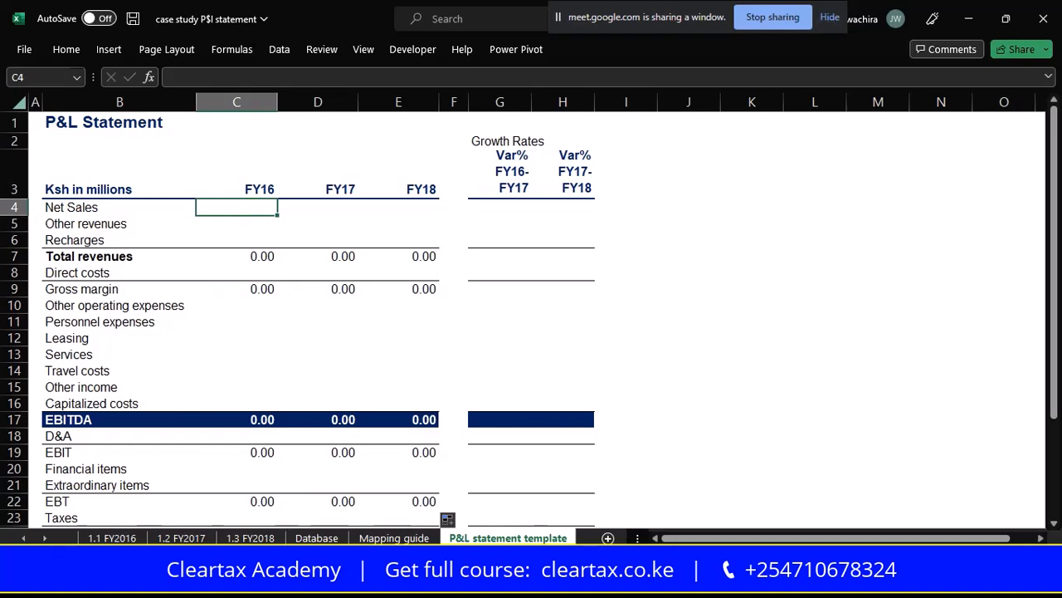
left_click(256, 224)
left_click(266, 240)
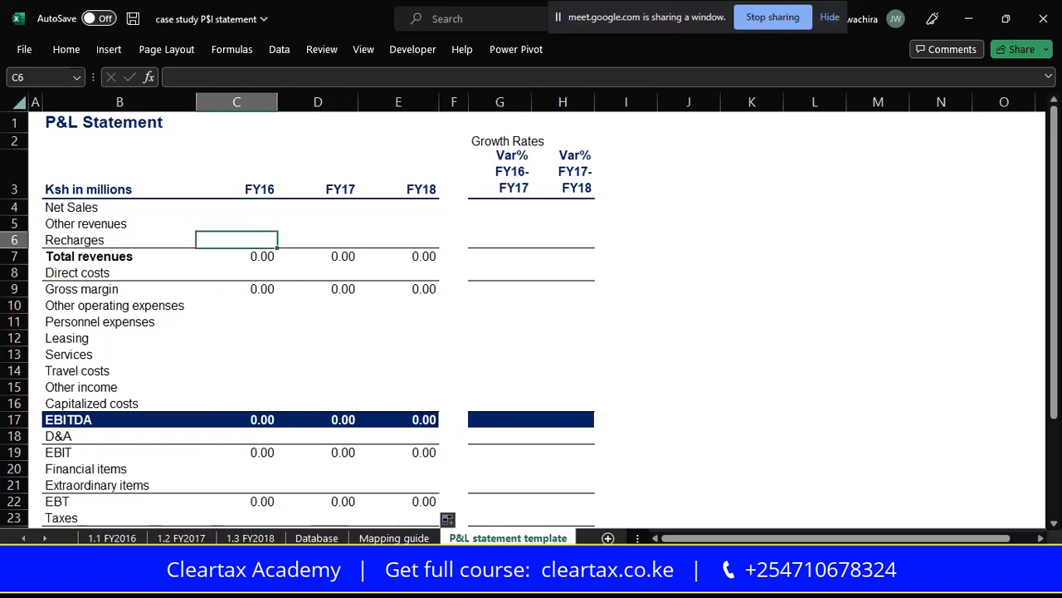
left_click(318, 537)
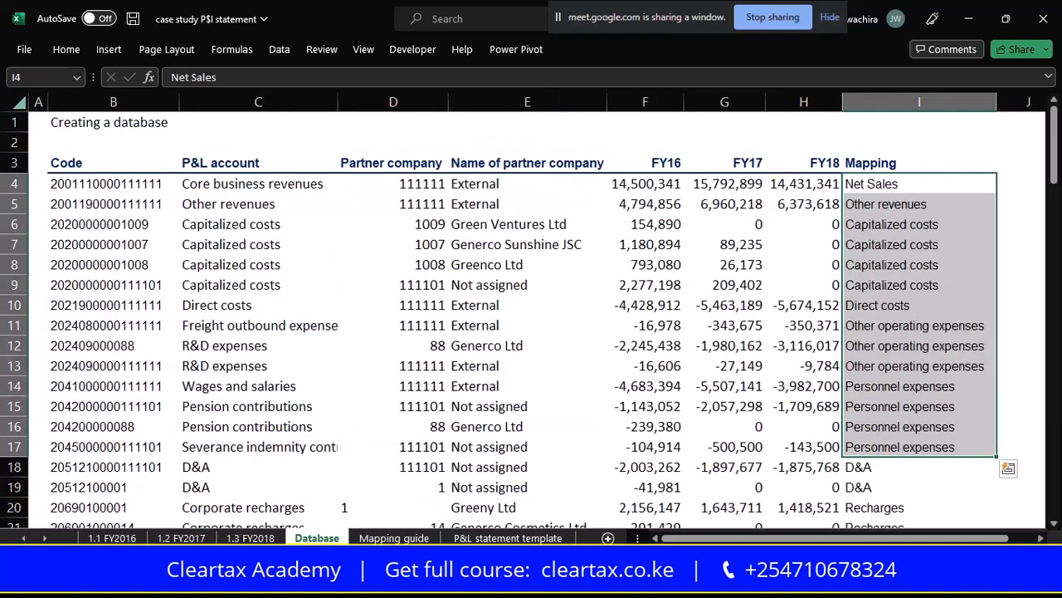
left_click_drag(647, 183, 830, 406)
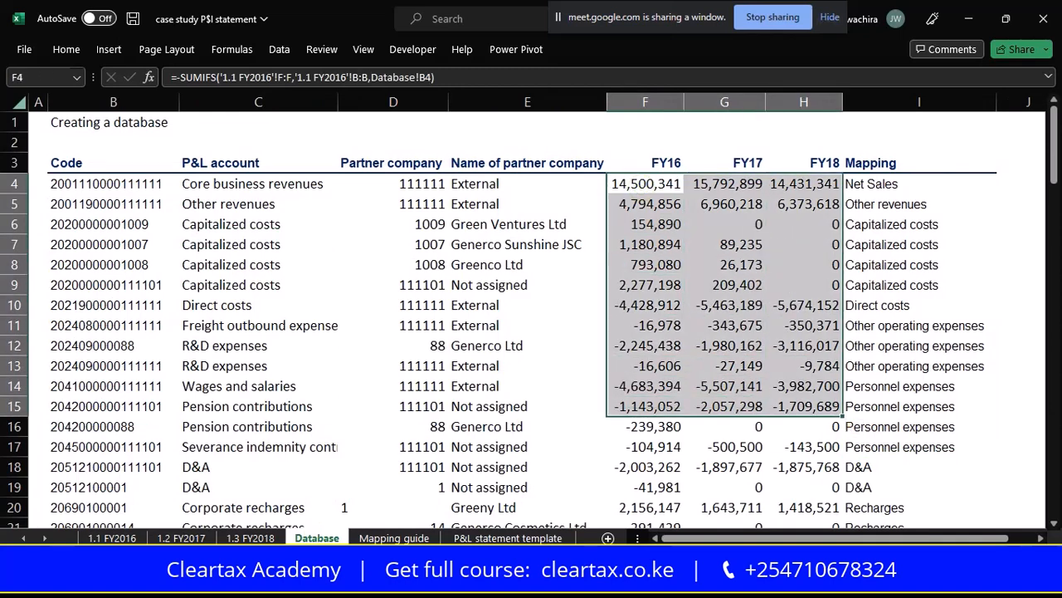
left_click(394, 538)
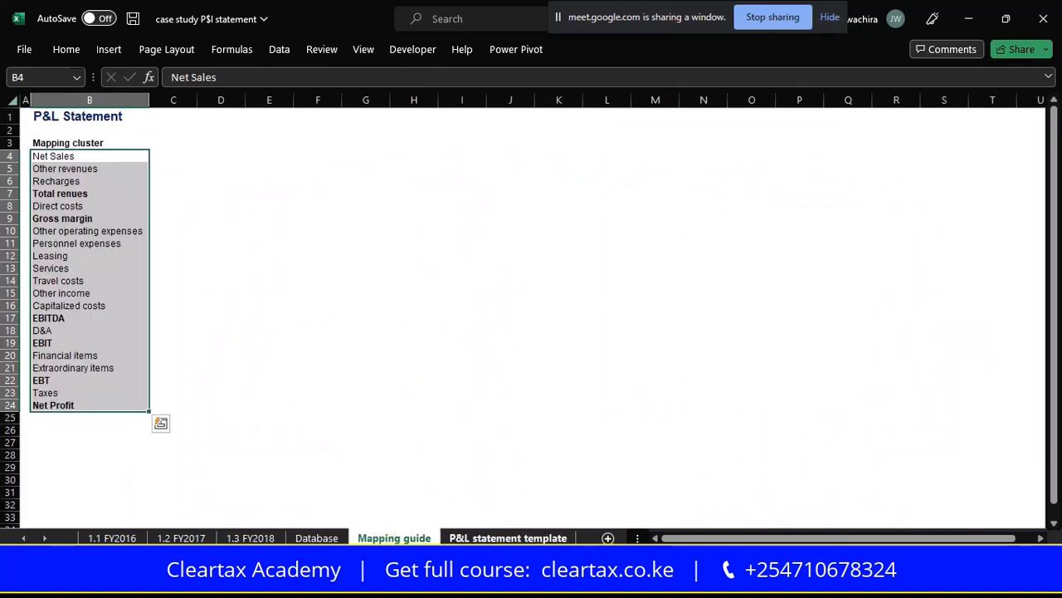
left_click(508, 538)
Begin a SUMIFS formula in cell C4 for FY16 Net Sales on the P&L statement template
left_click(224, 207)
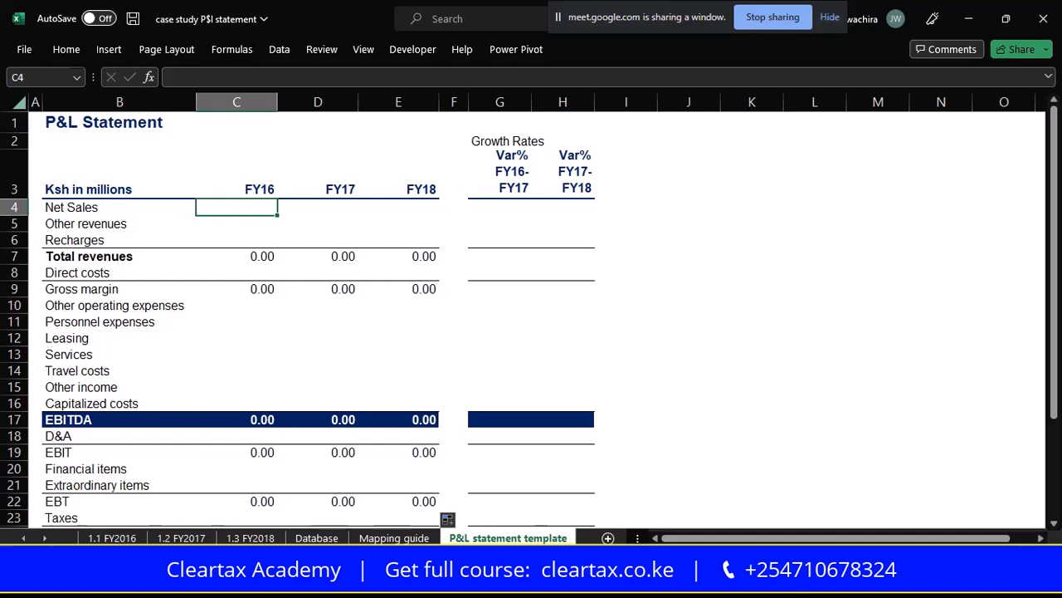
type("=")
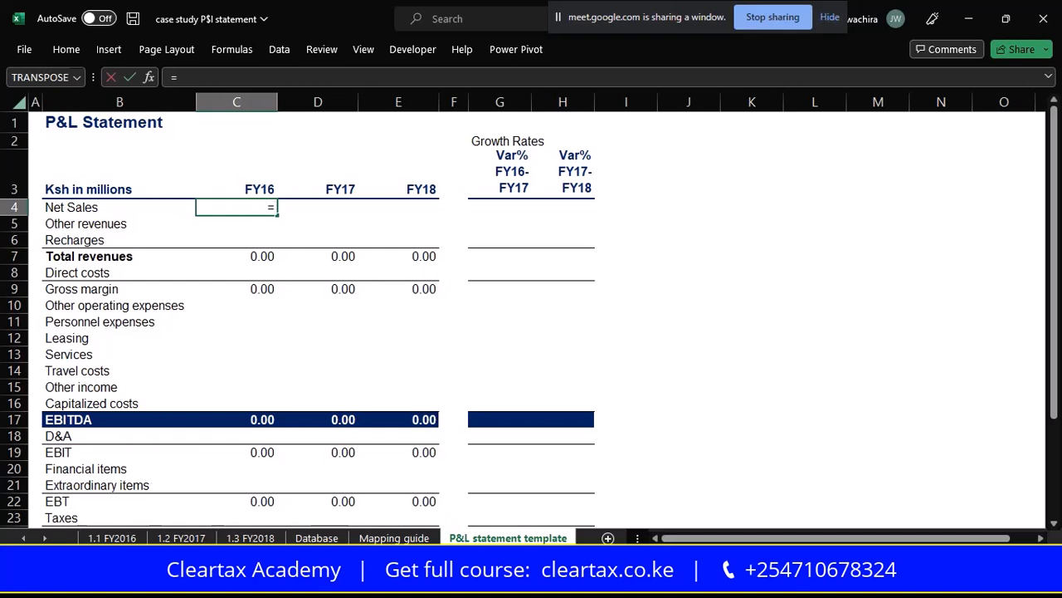
type("sumifs")
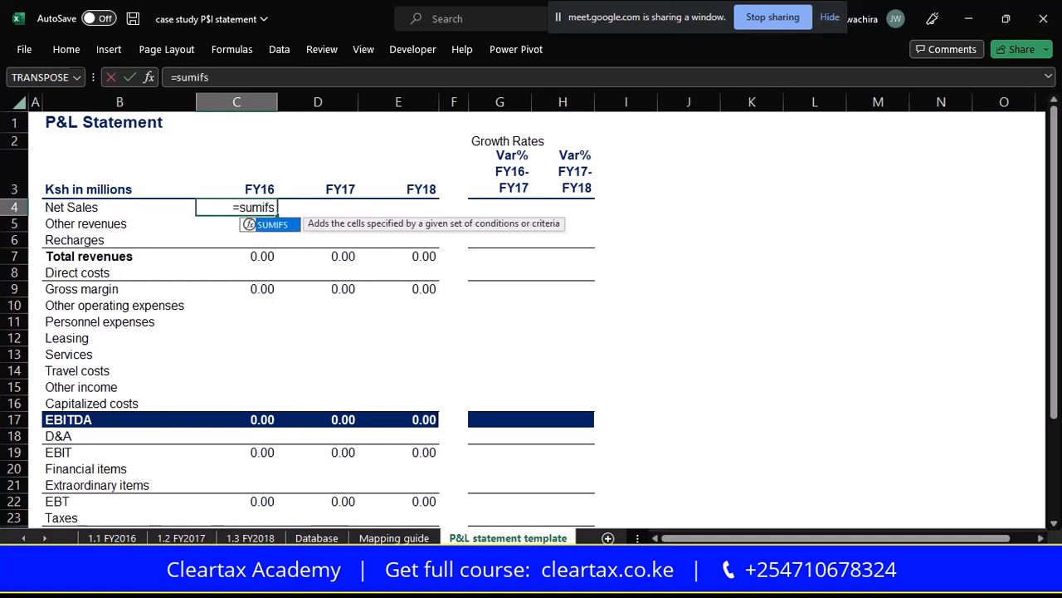
key("Tab")
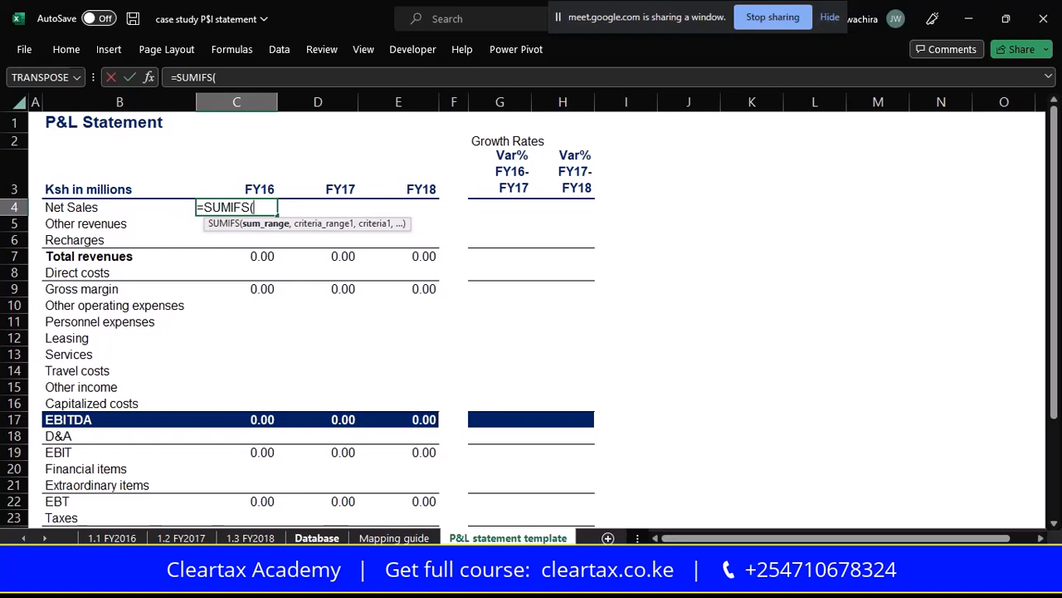
Discard the unfinished SUMIFS formula in the FY16 Net Sales cell C4, leaving the cell empty
left_click(317, 538)
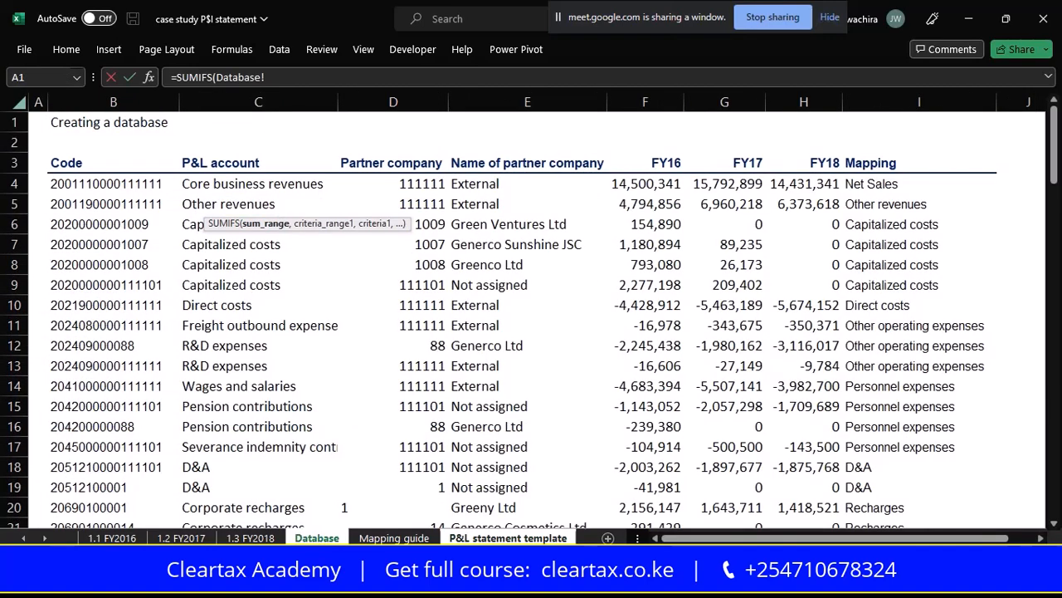
left_click(483, 537)
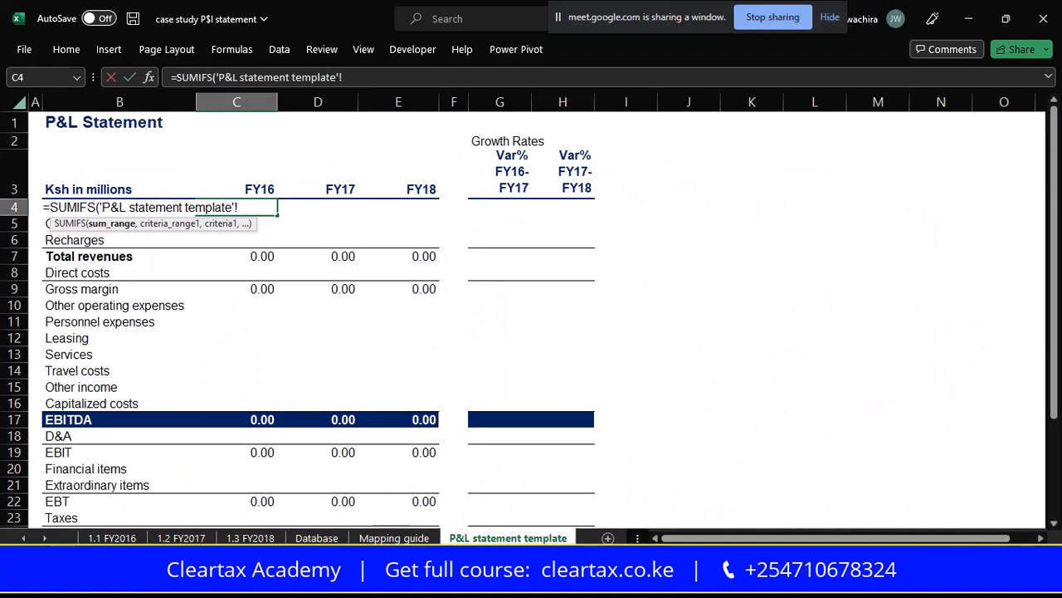
key("BackSpace")
key("BackSpace")
key("BackSpace")
key("BackSpace")
key("BackSpace")
key("BackSpace")
key("BackSpace")
key("BackSpace")
key("BackSpace")
key("BackSpace")
key("BackSpace")
key("BackSpace")
key("BackSpace")
key("BackSpace")
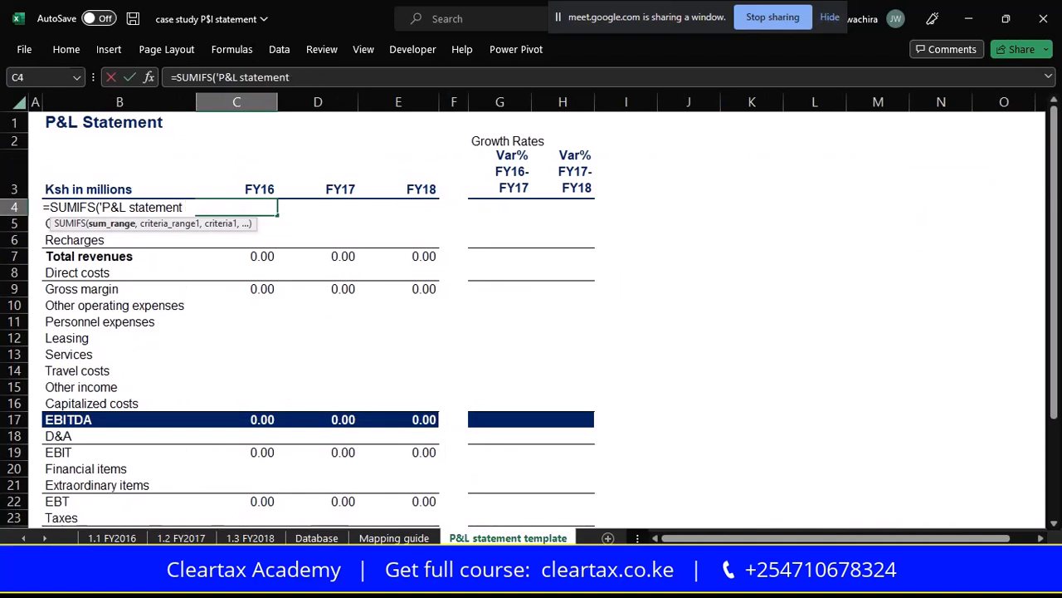
key("BackSpace")
key("BackSpace")
key("BackSpace")
key("BackSpace")
key("BackSpace")
key("BackSpace")
key("BackSpace")
key("BackSpace")
key("BackSpace")
key("BackSpace")
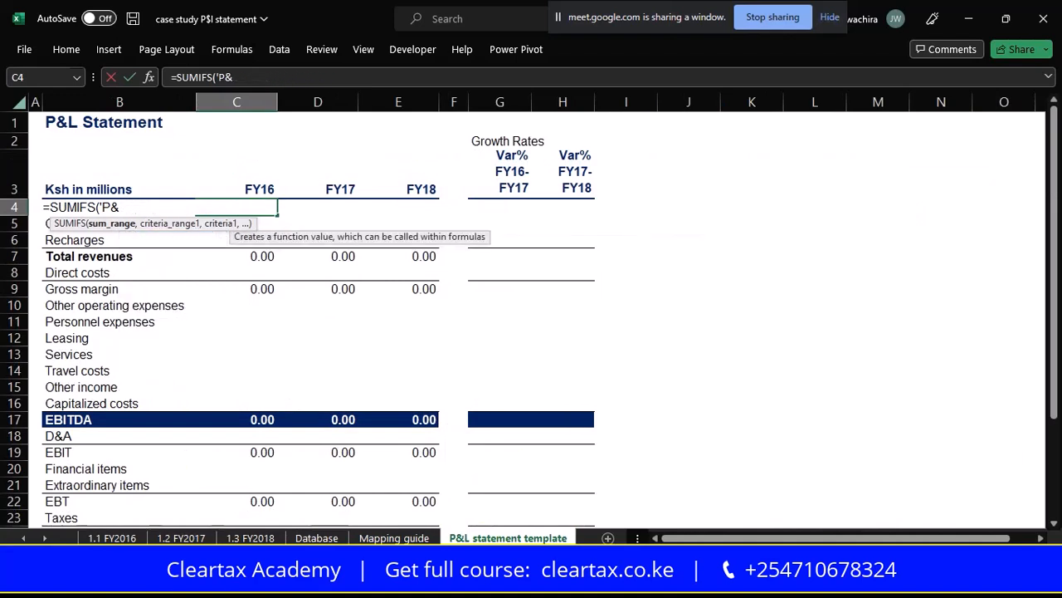
key("BackSpace")
key("BackSpace")
key("BackSpace")
key("BackSpace")
key("BackSpace")
key("BackSpace")
key("BackSpace")
key("BackSpace")
key("BackSpace")
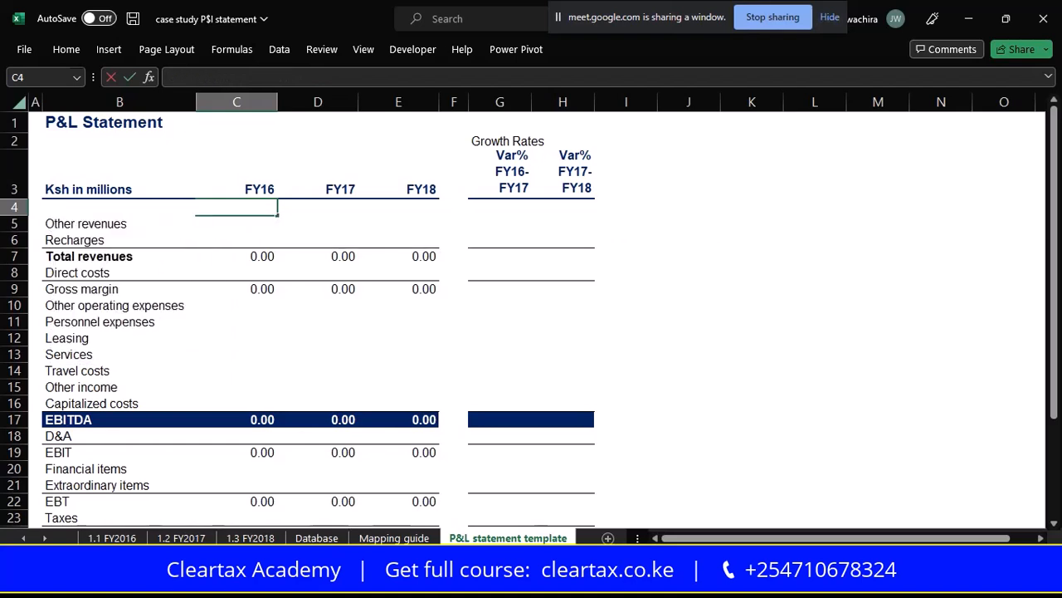
key("Return")
left_click(303, 206)
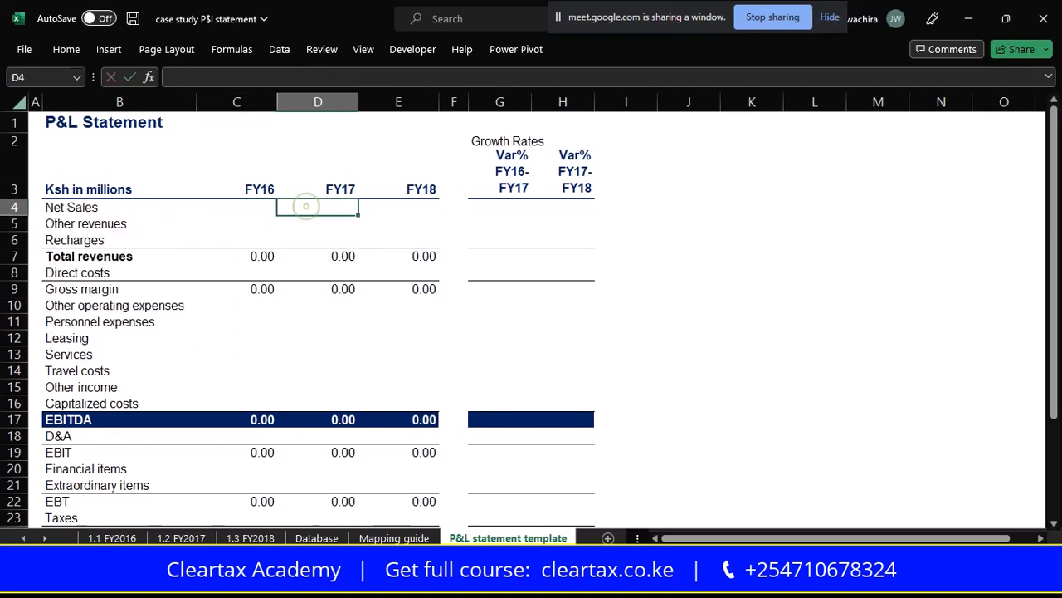
Examine the FY16, FY17 and FY18 amount columns (F, G and H) in the Database sheet as possible sum ranges
left_click(316, 538)
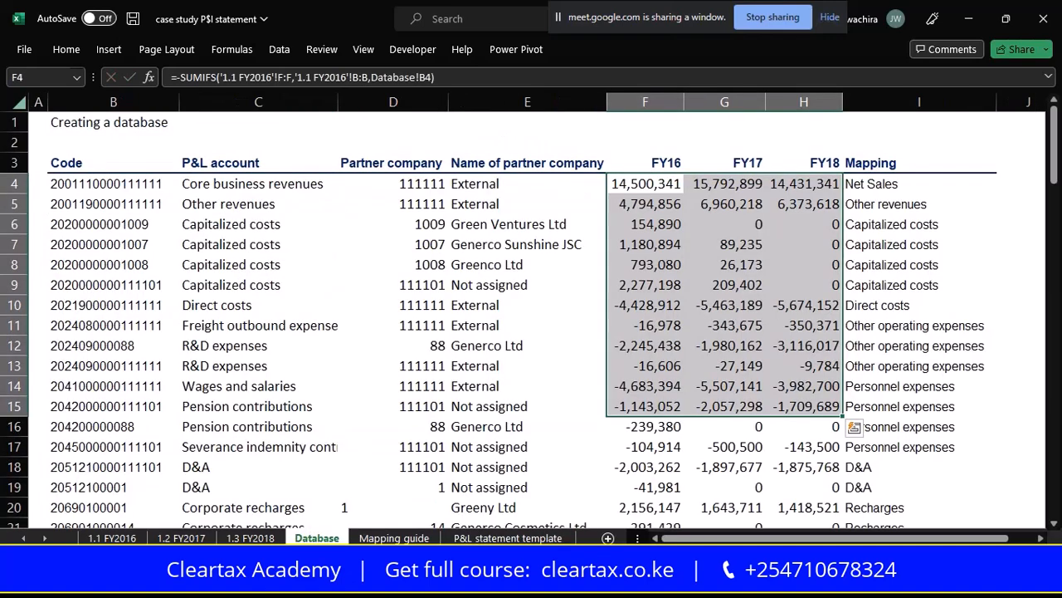
left_click(707, 302)
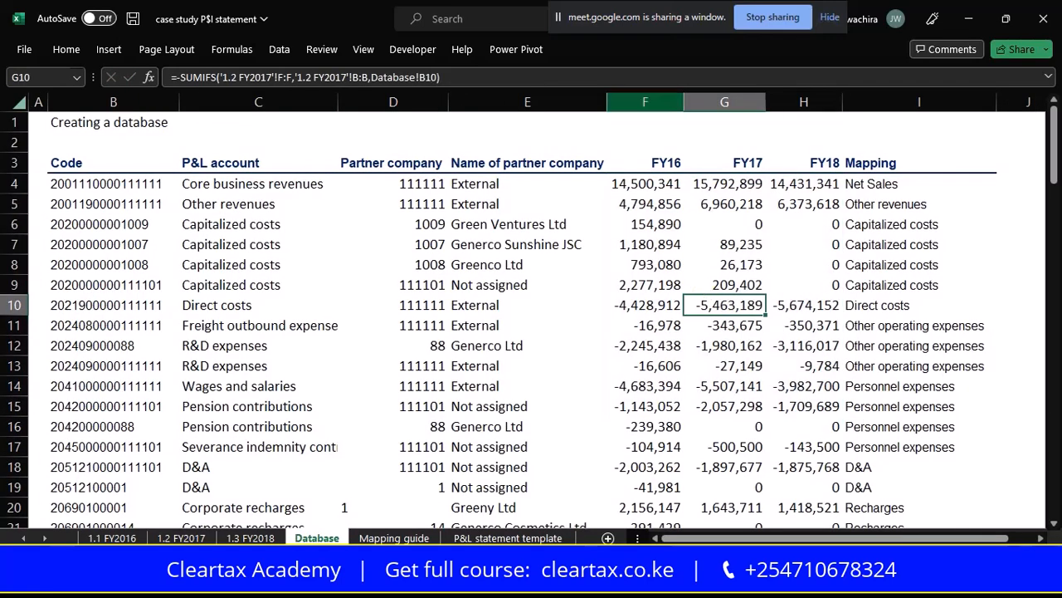
left_click(645, 101)
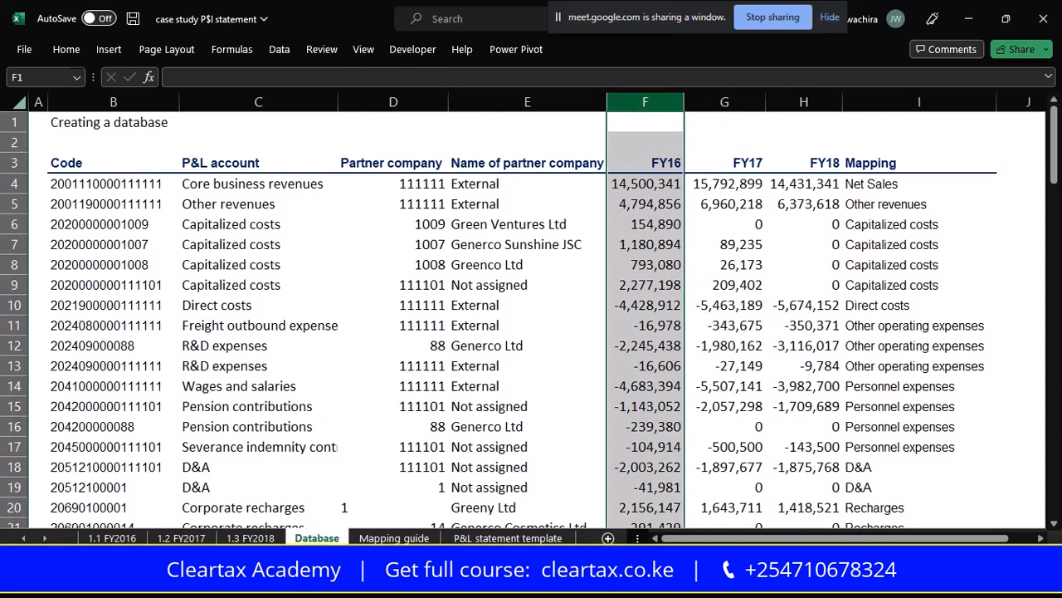
left_click(644, 202)
left_click(725, 101)
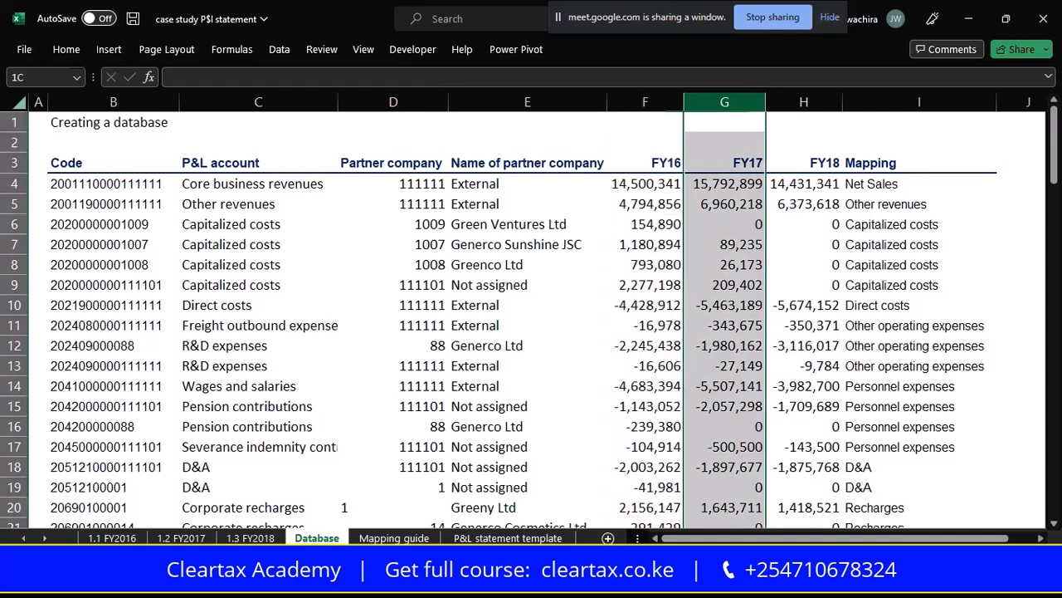
left_click(802, 102)
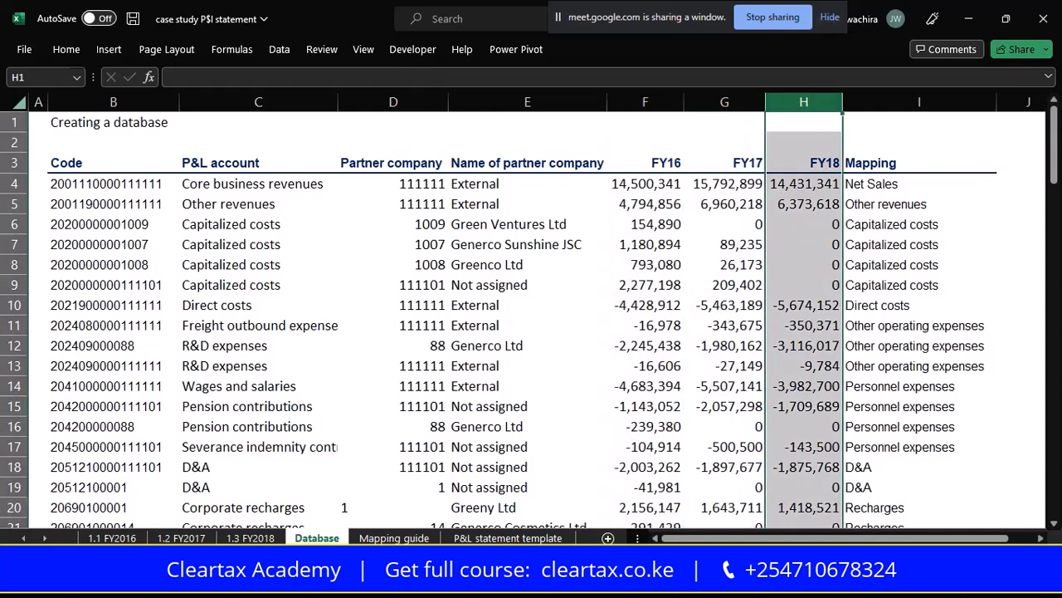
left_click(645, 101)
left_click(707, 101)
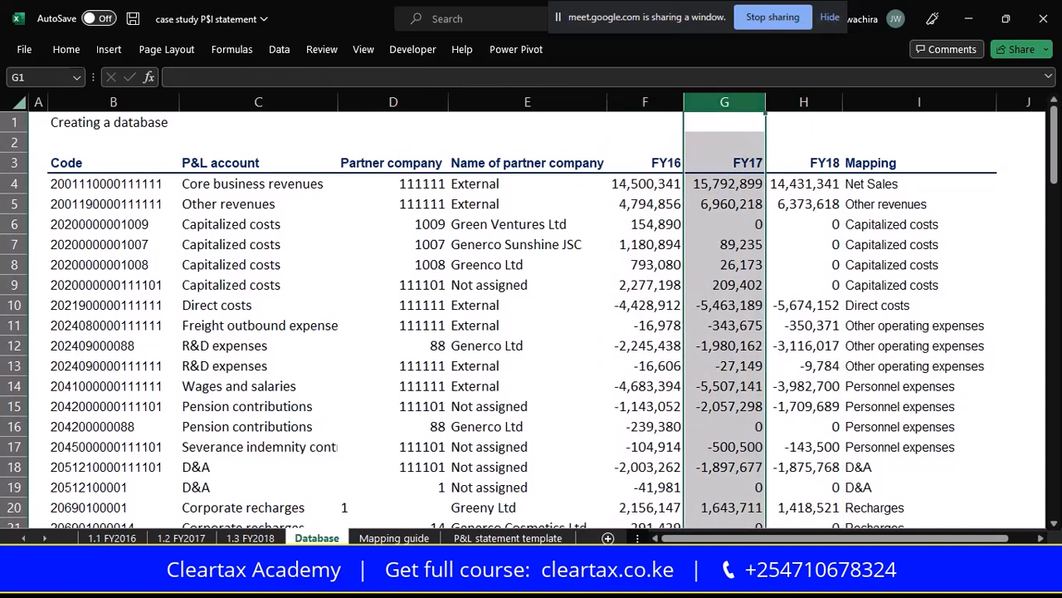
left_click(803, 102)
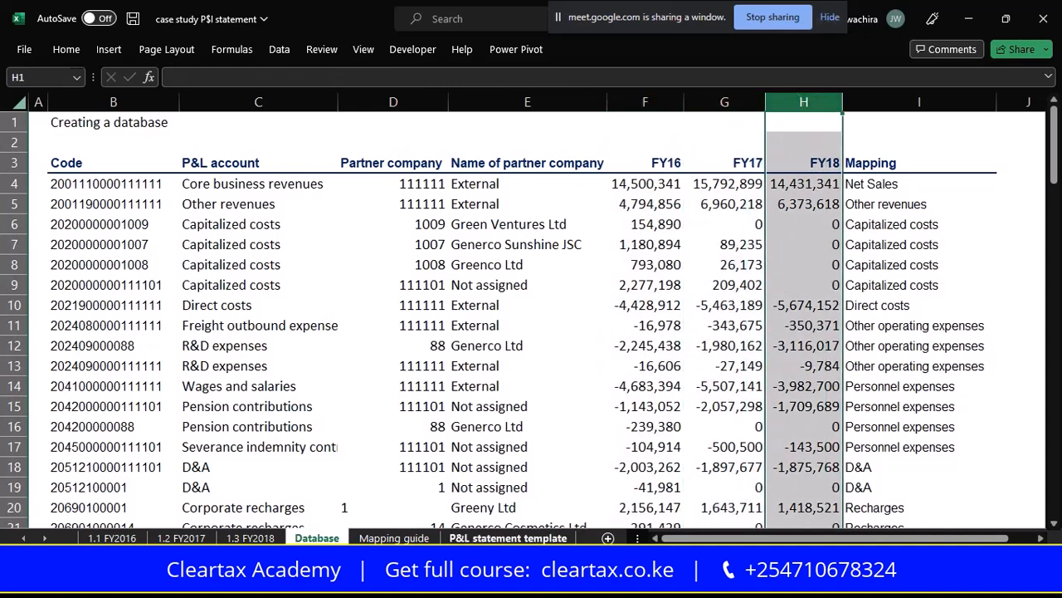
Start a SUMIFS formula in cell C4 for FY16 Net Sales, using Database column F as the sum range
left_click(508, 538)
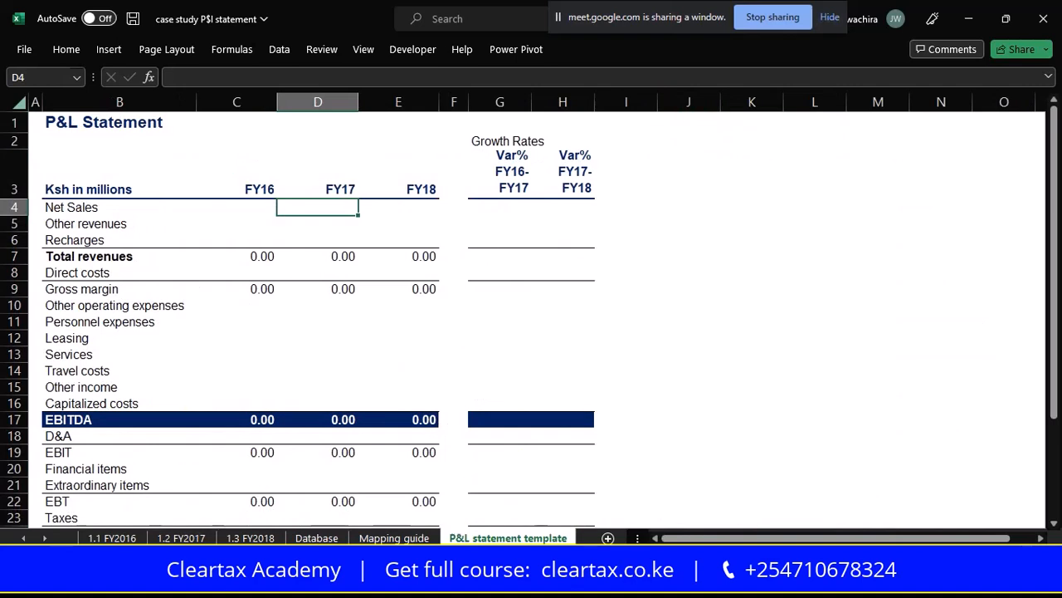
left_click(255, 207)
type("=sum")
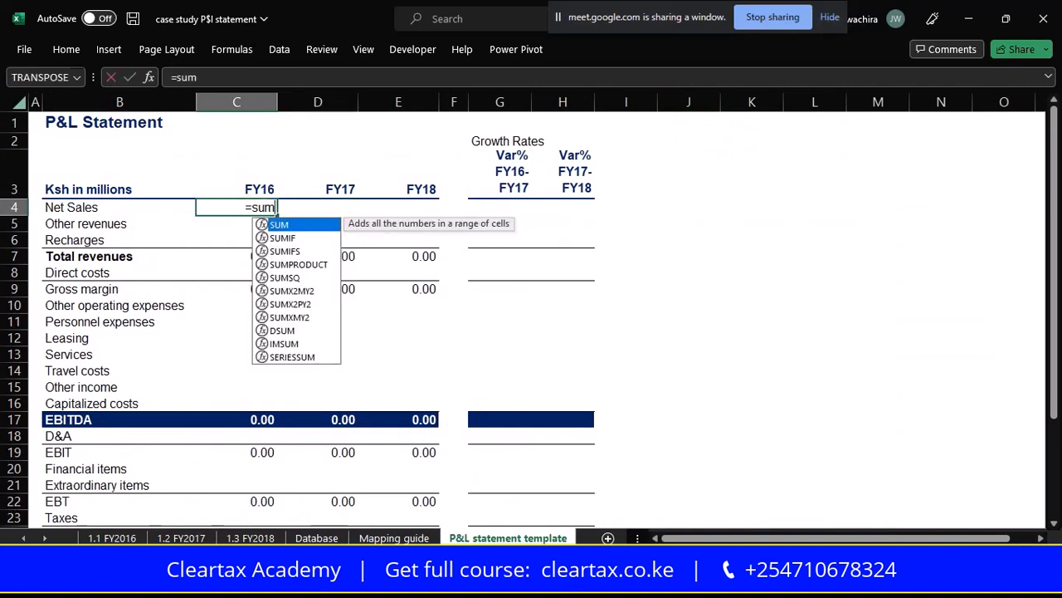
type("ifs")
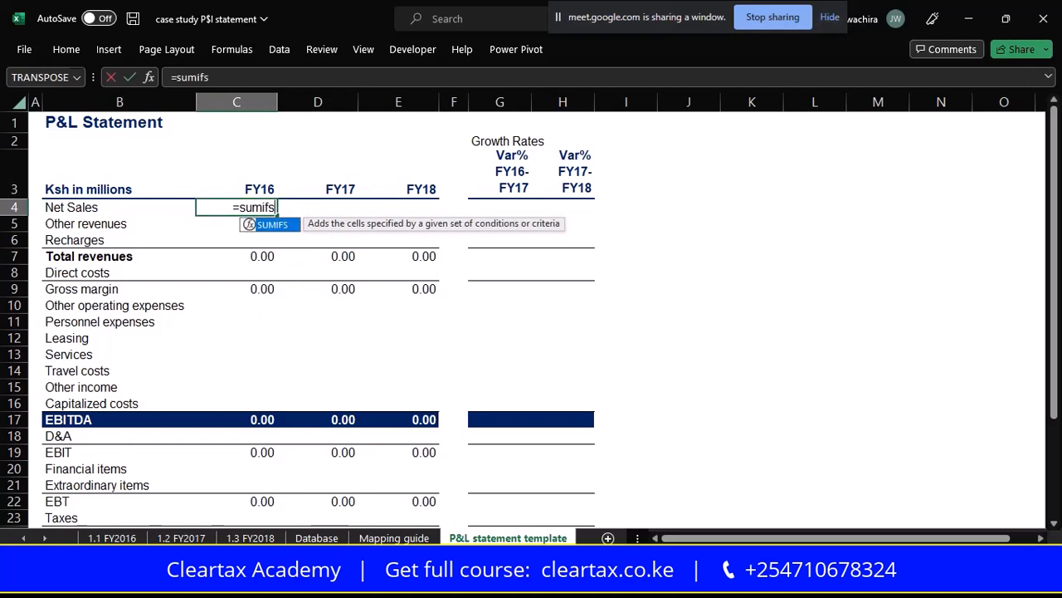
key("Tab")
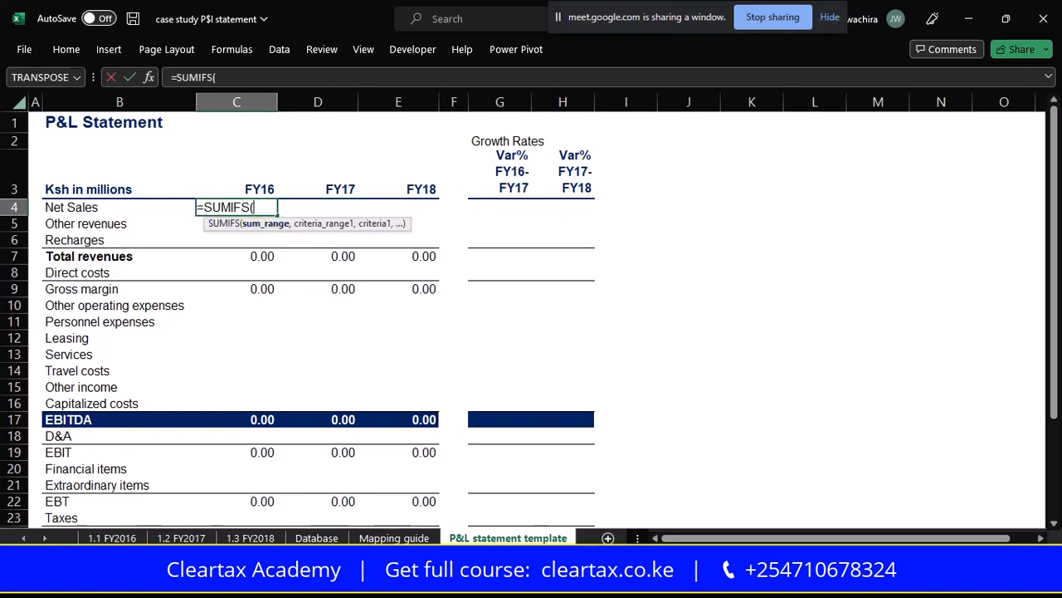
left_click(317, 538)
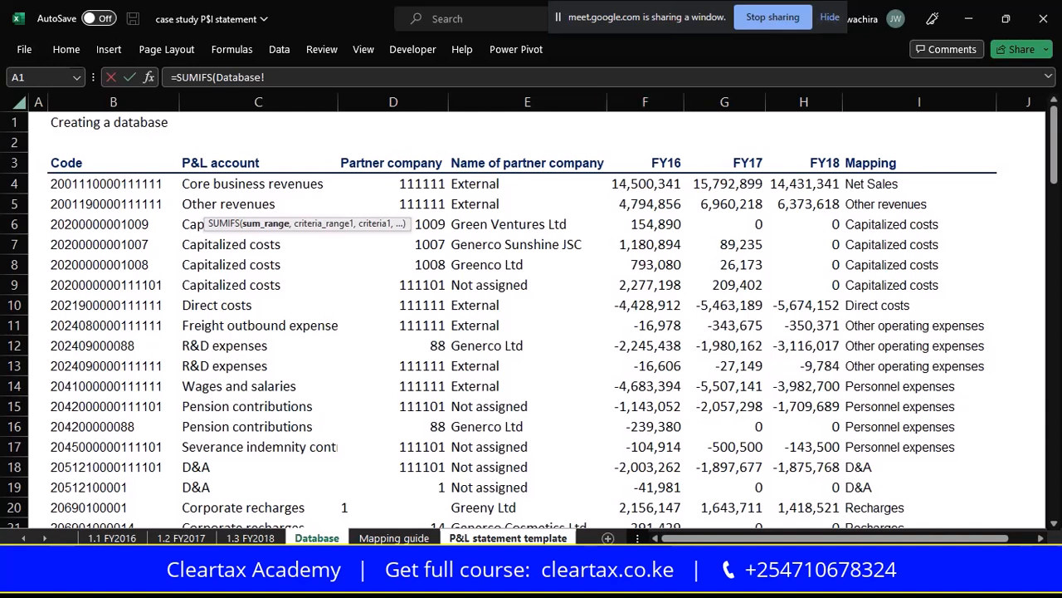
left_click(642, 102)
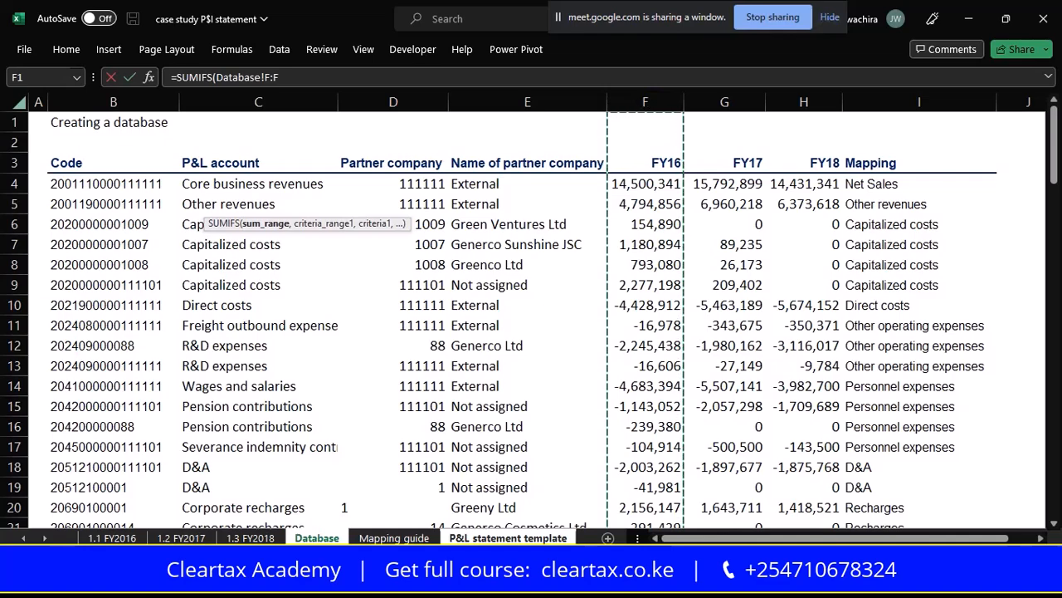
scroll(531, 316, "down", 6)
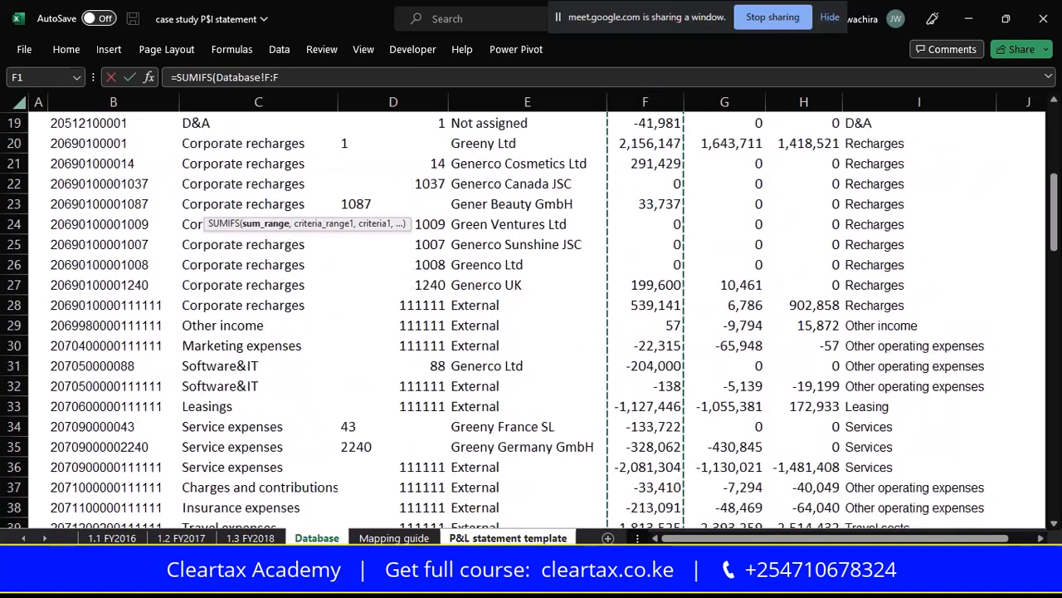
scroll(531, 315, "down", 20)
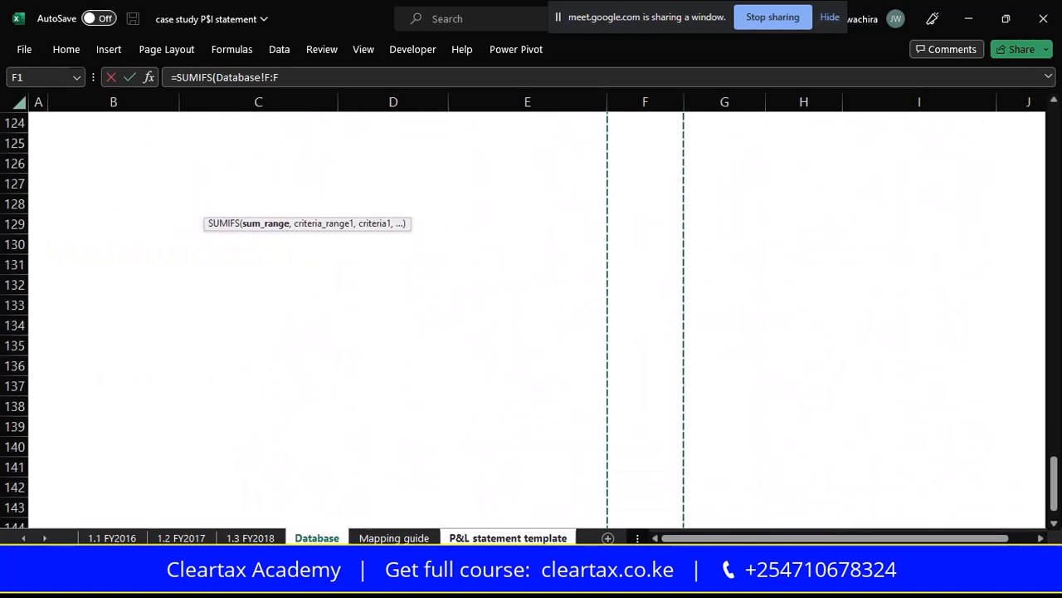
scroll(531, 316, "up", 9)
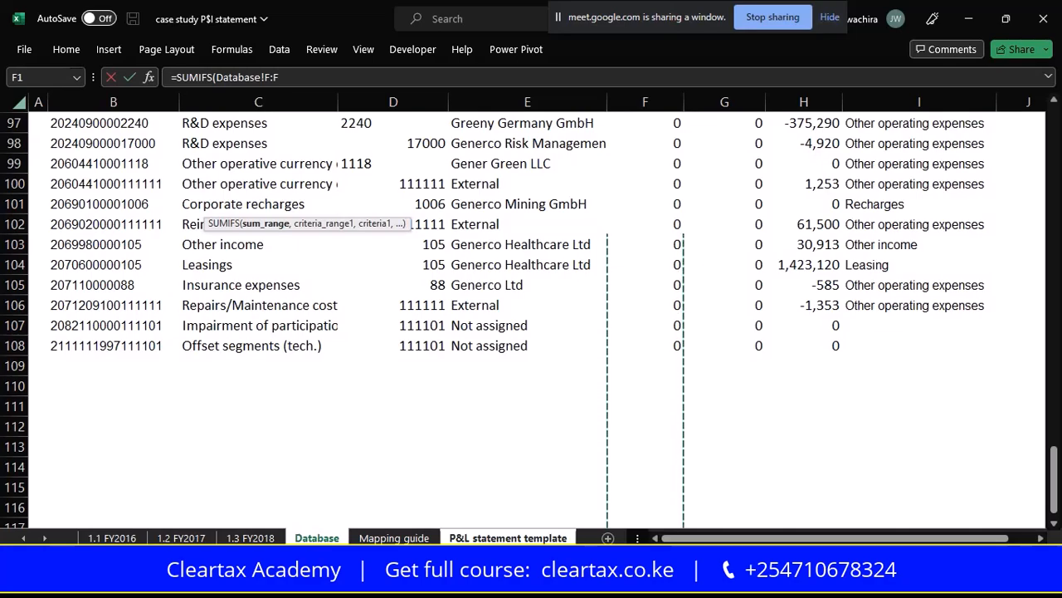
scroll(531, 316, "up", 20)
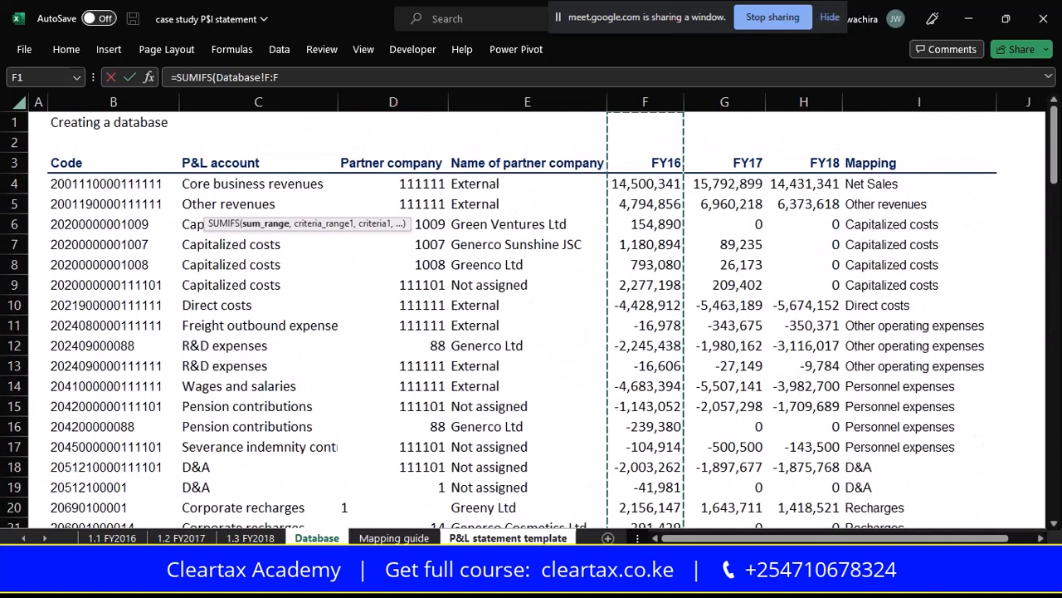
left_click(319, 78)
type(",")
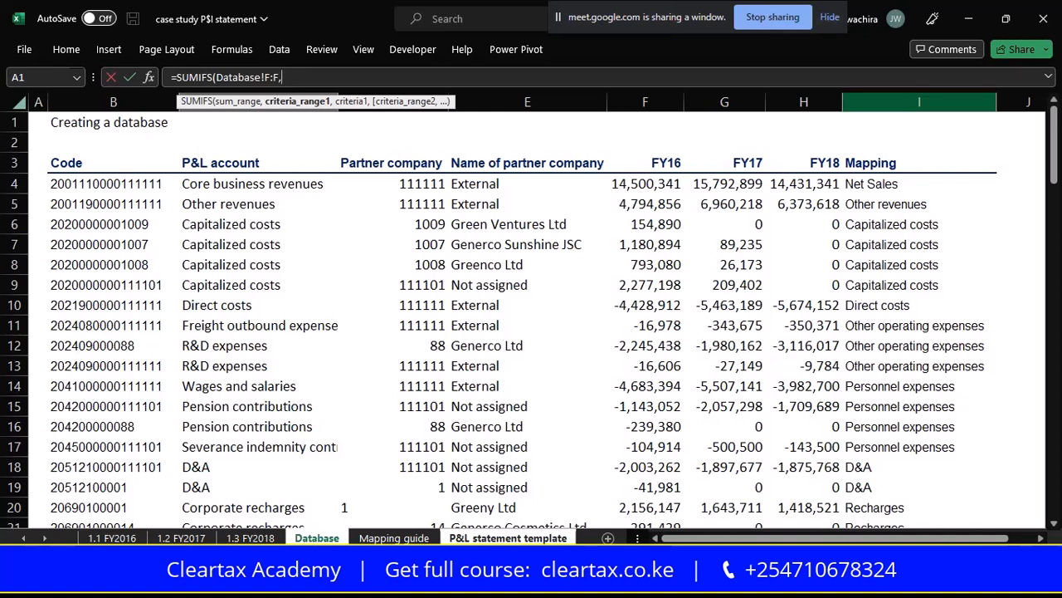
Add the Mapping column Database!I:I as the criteria range and return to the P&L statement template for the criterion
left_click(909, 104)
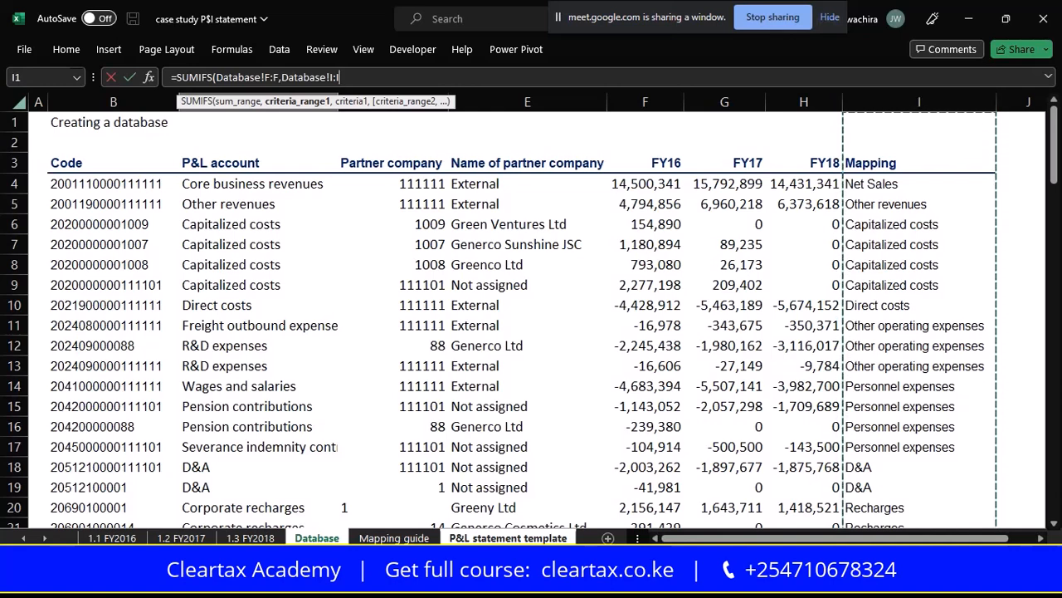
type(",")
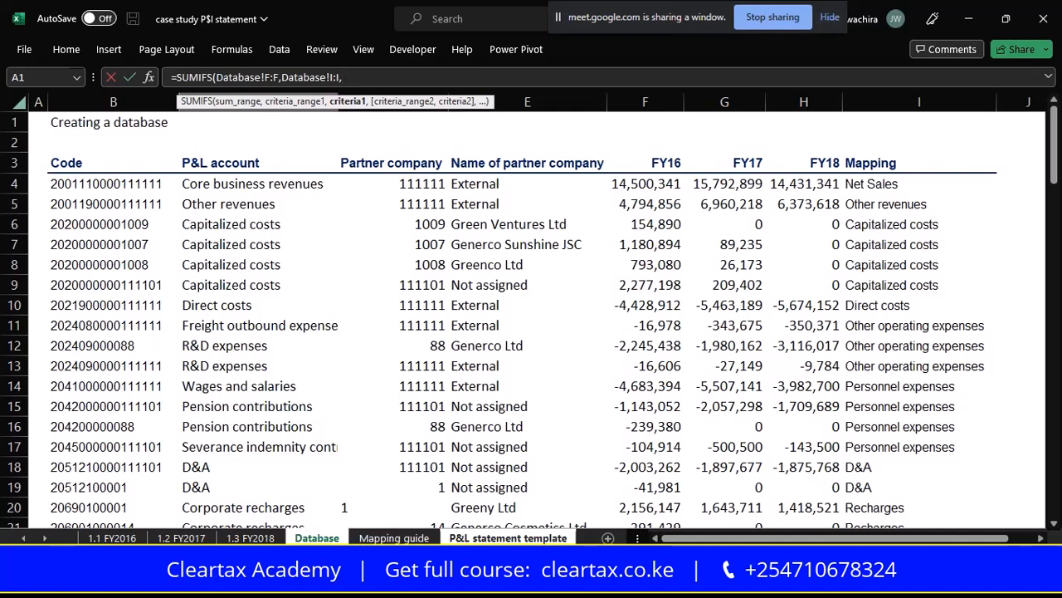
left_click(508, 538)
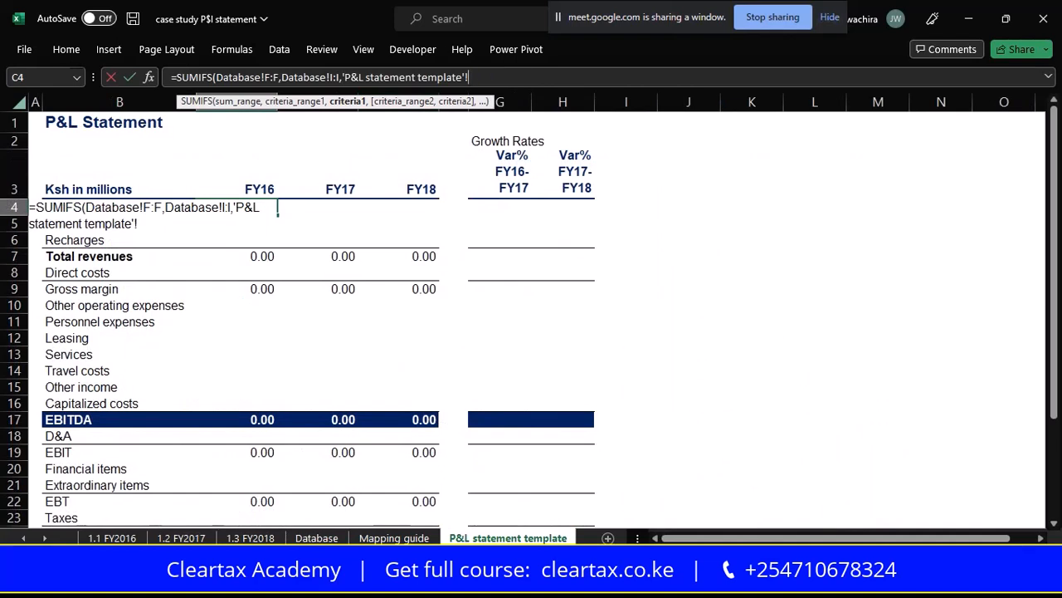
Copy the partial SUMIFS formula text and clear it from cell C4
left_click_drag(478, 78, 171, 77)
key("ctrl+c")
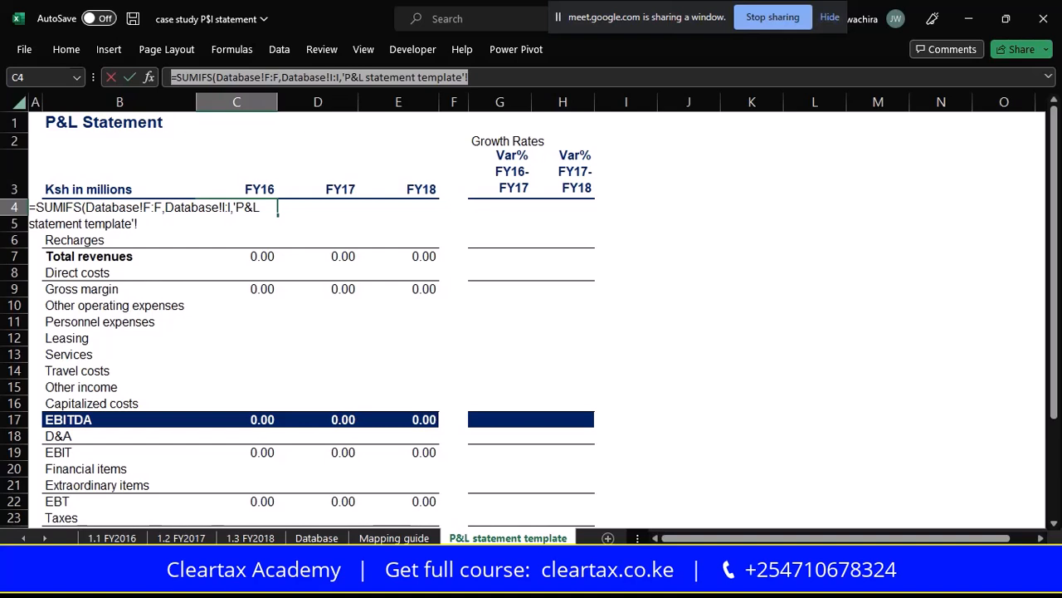
key("BackSpace")
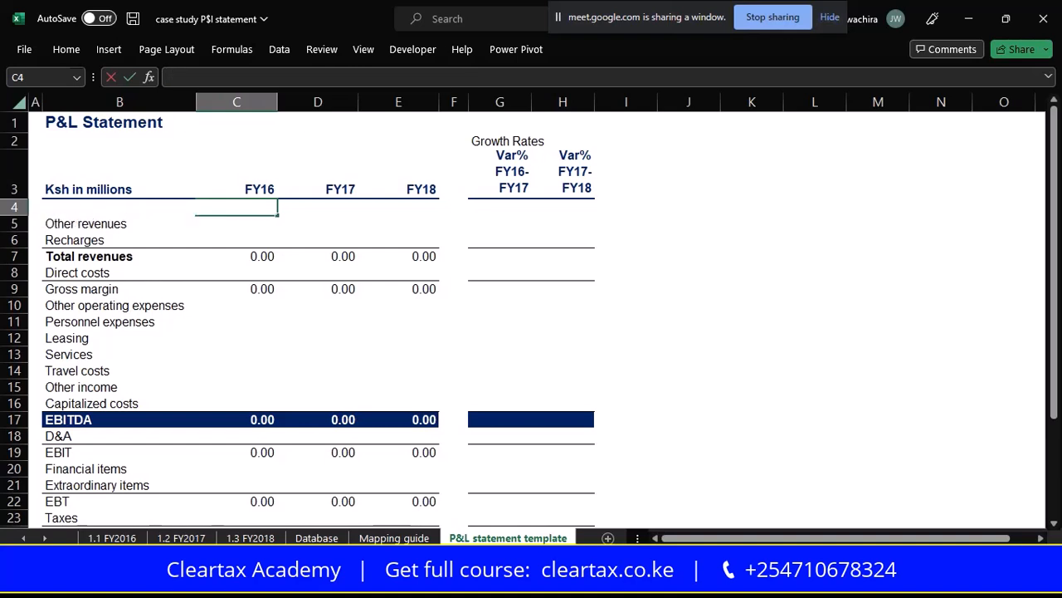
left_click(689, 274)
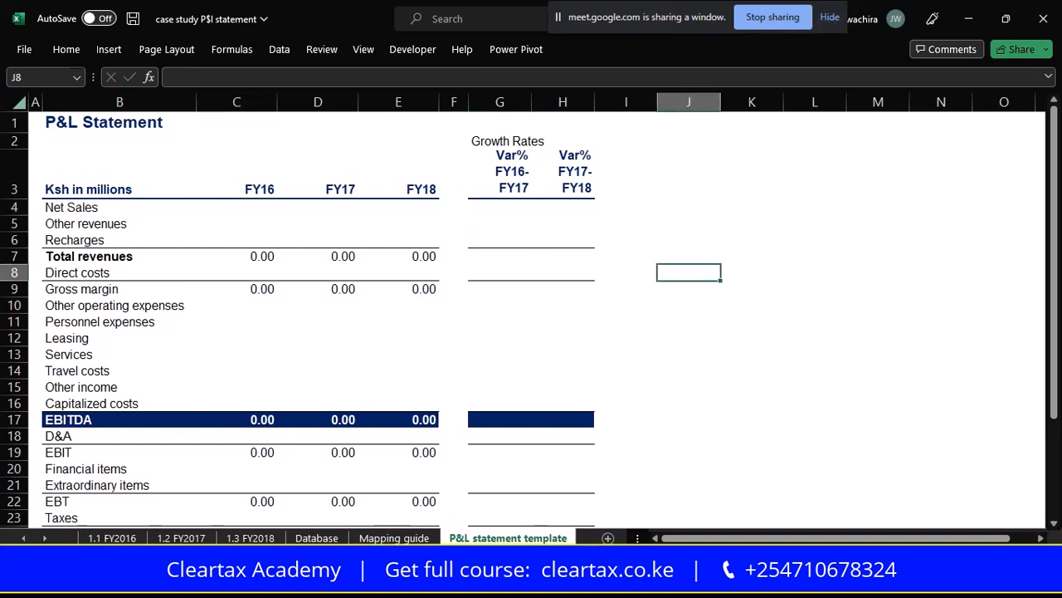
Compare the Net Sales label on the P&L statement with the Mapping column and FY18 amounts in the Database sheet
left_click(75, 208)
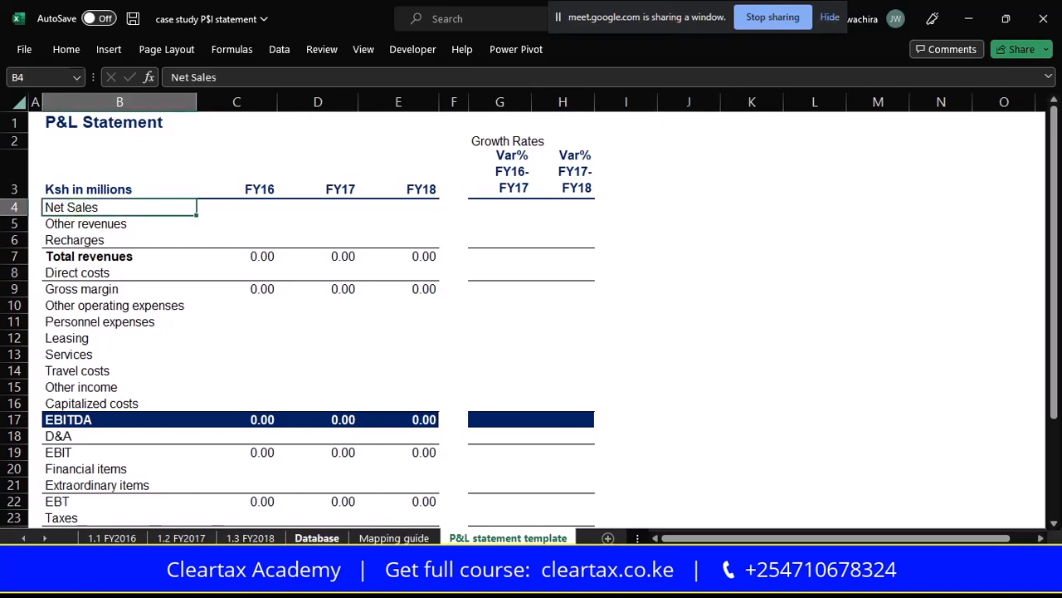
left_click(317, 537)
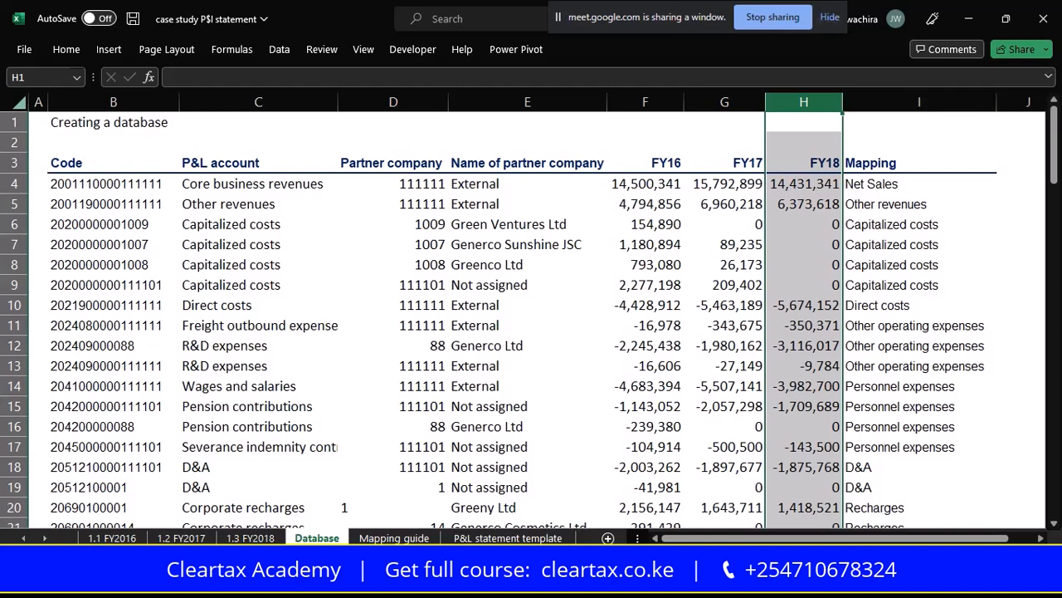
left_click(922, 100)
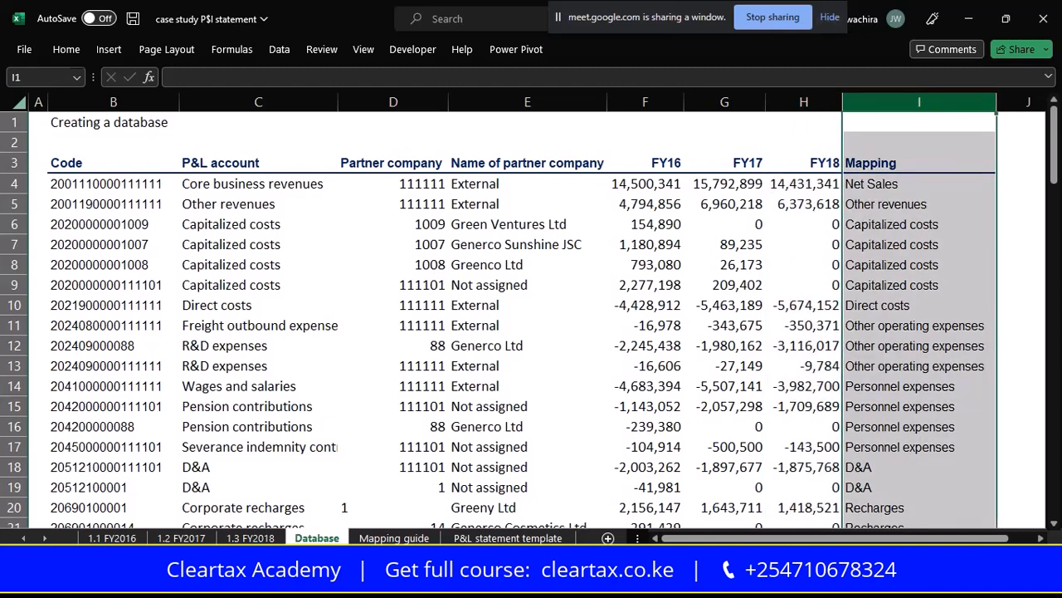
left_click(899, 244)
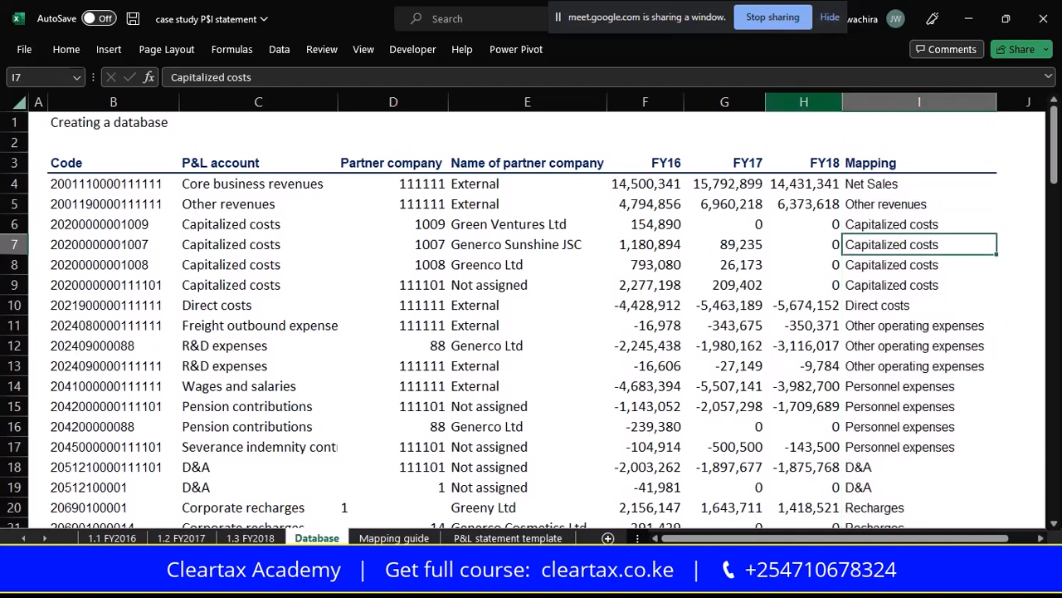
left_click(803, 101)
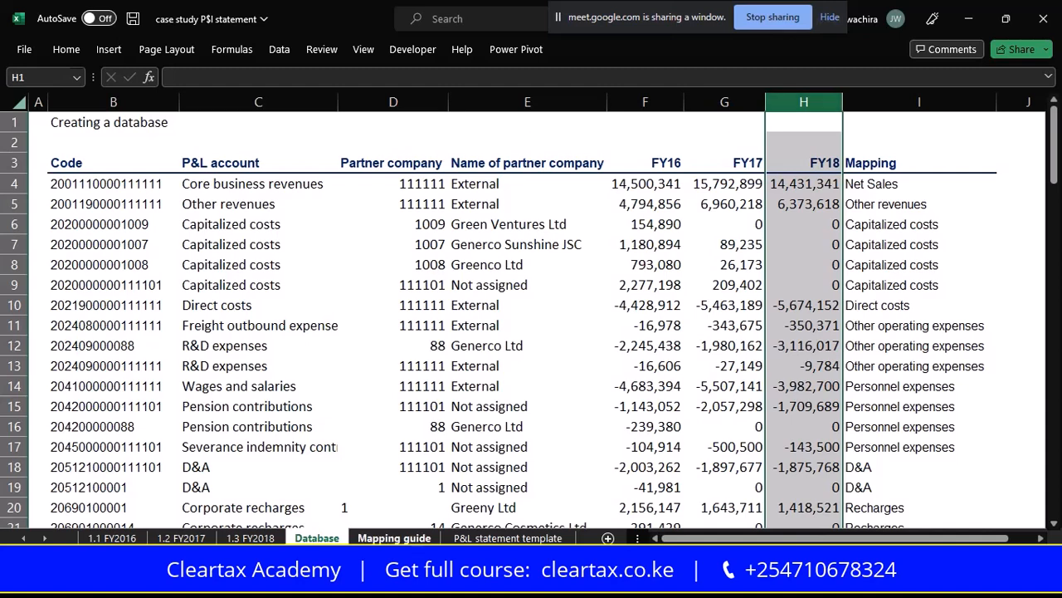
Paste the copied partial SUMIFS formula into C4 on the P&L statement template and complete it with B4 (Net Sales) as the criterion
left_click(497, 538)
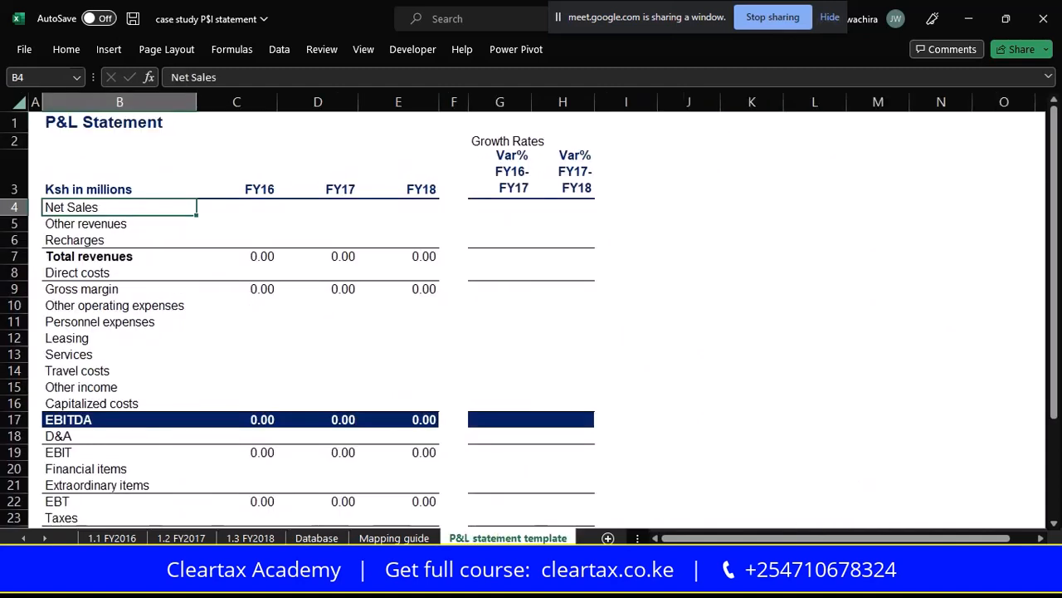
left_click(261, 208)
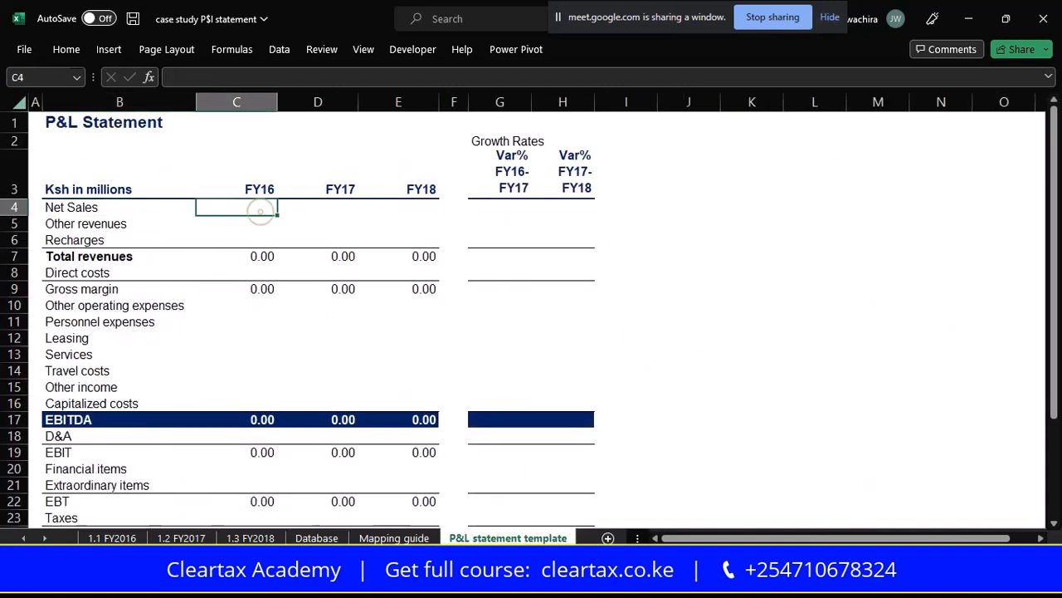
left_click(276, 78)
key("ctrl+v")
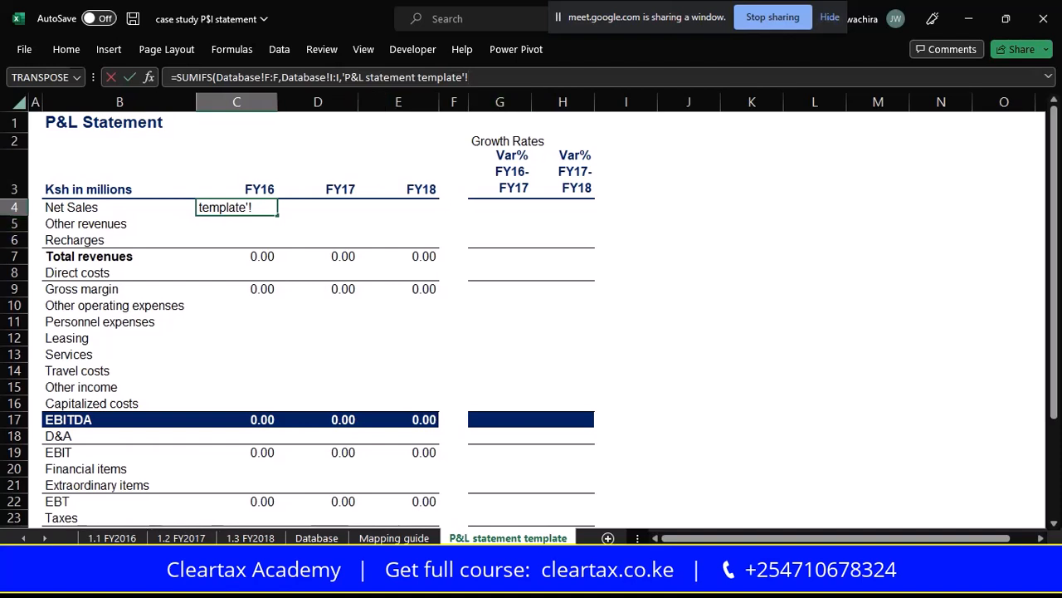
key("Left")
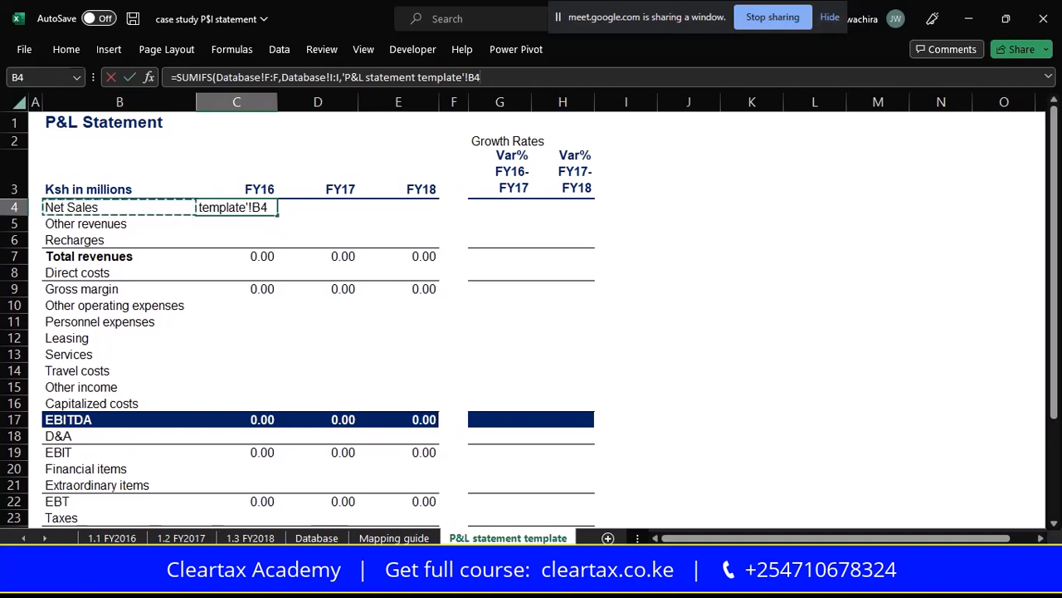
type(")")
key("Return")
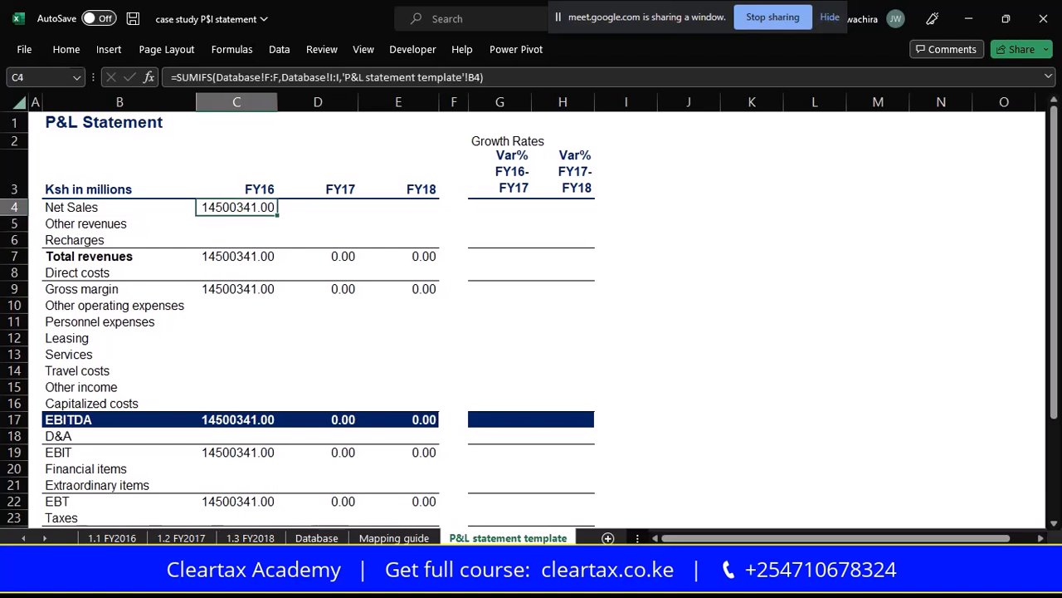
left_click(238, 223)
left_click(240, 240)
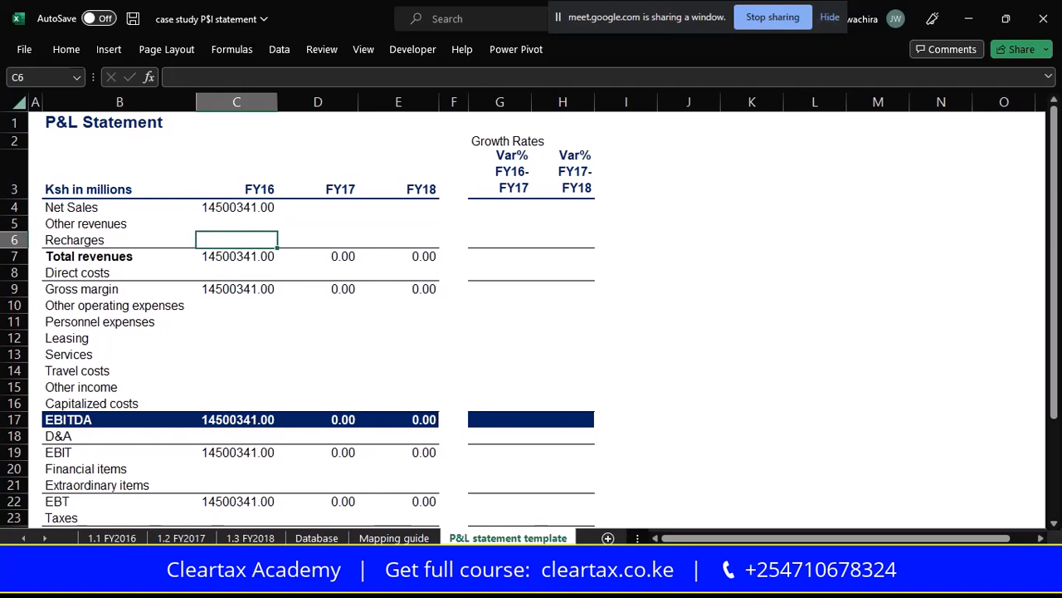
mouse_move(590, 581)
left_click(327, 209)
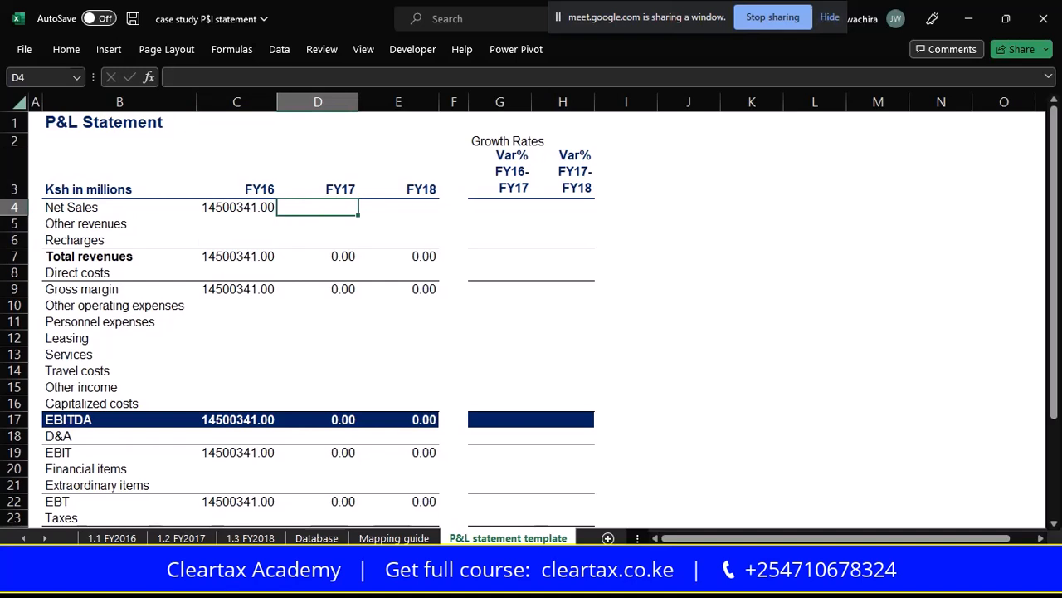
left_click(418, 206)
Start a SUMIFS formula in cell D4 for FY17 Net Sales, using Database column G as the sum range
left_click(343, 205)
type("=su")
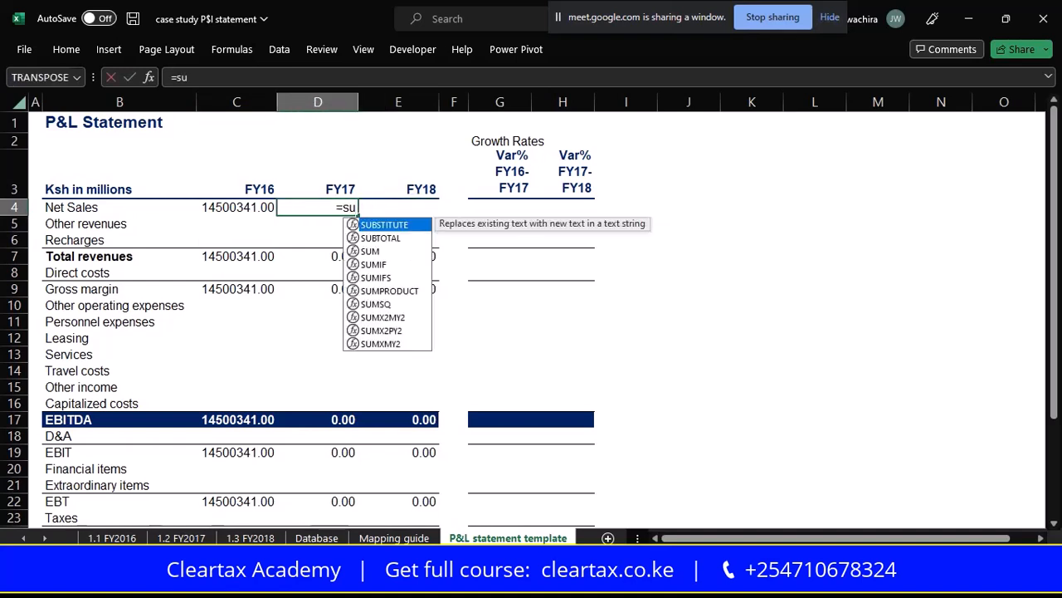
type("mifs")
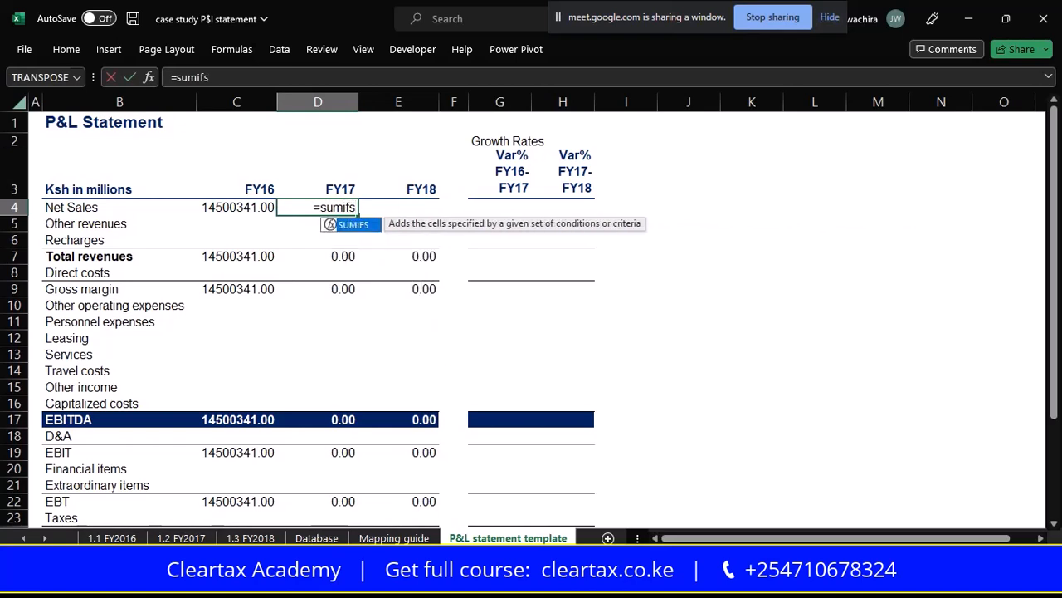
key("Tab")
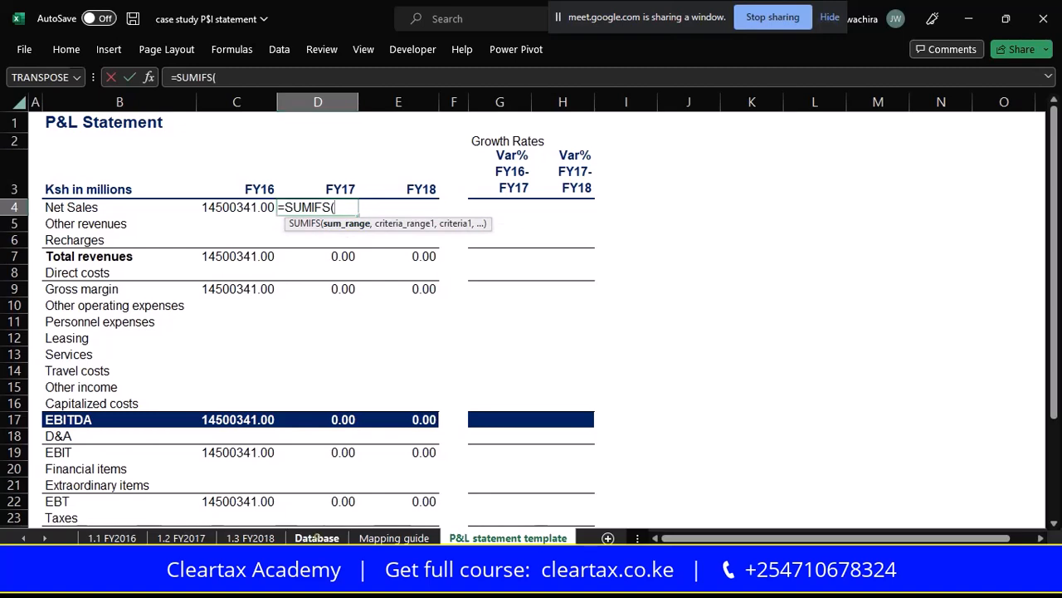
left_click(317, 537)
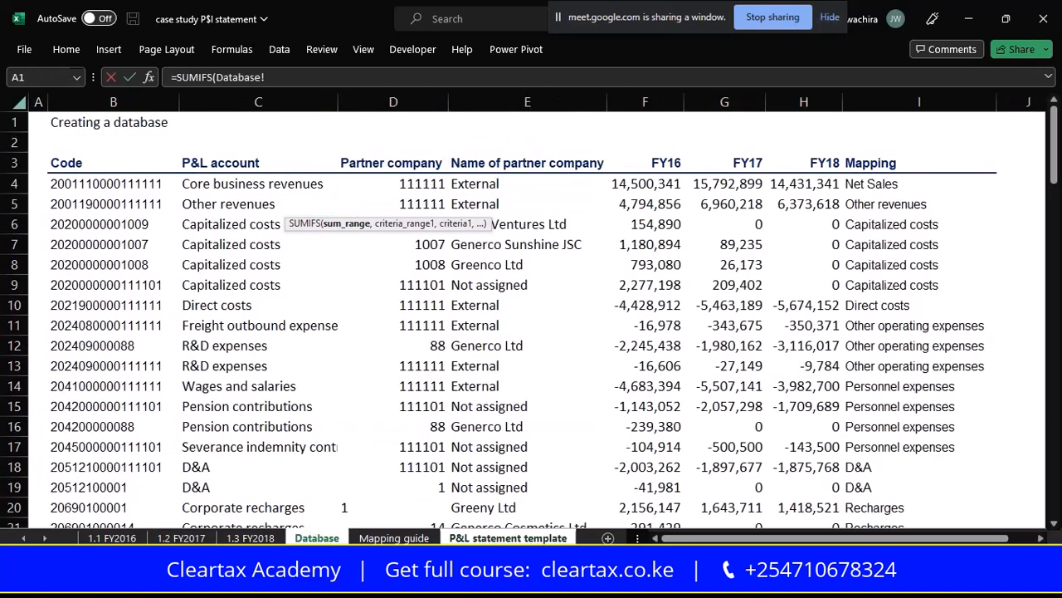
left_click(724, 102)
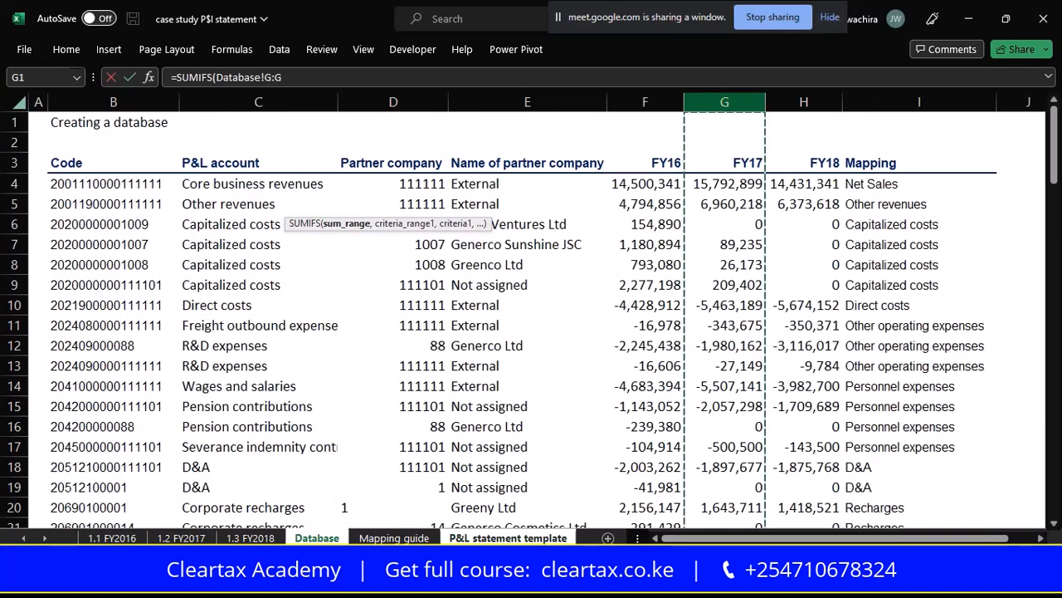
Add Database!I:I as the criteria range in the FY17 formula and return to the P&L statement template for the criterion
type(",")
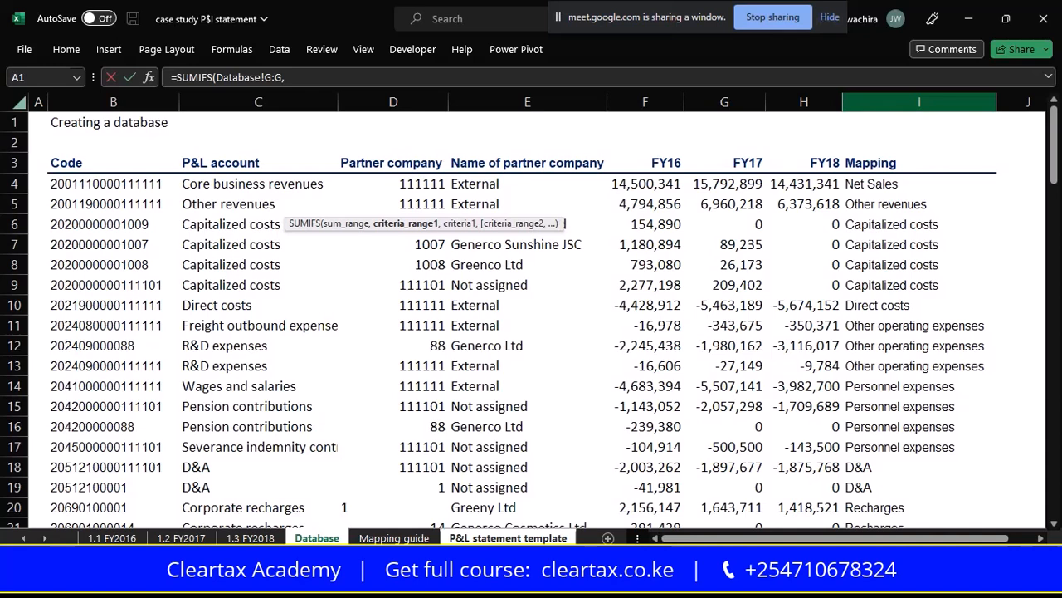
left_click(919, 101)
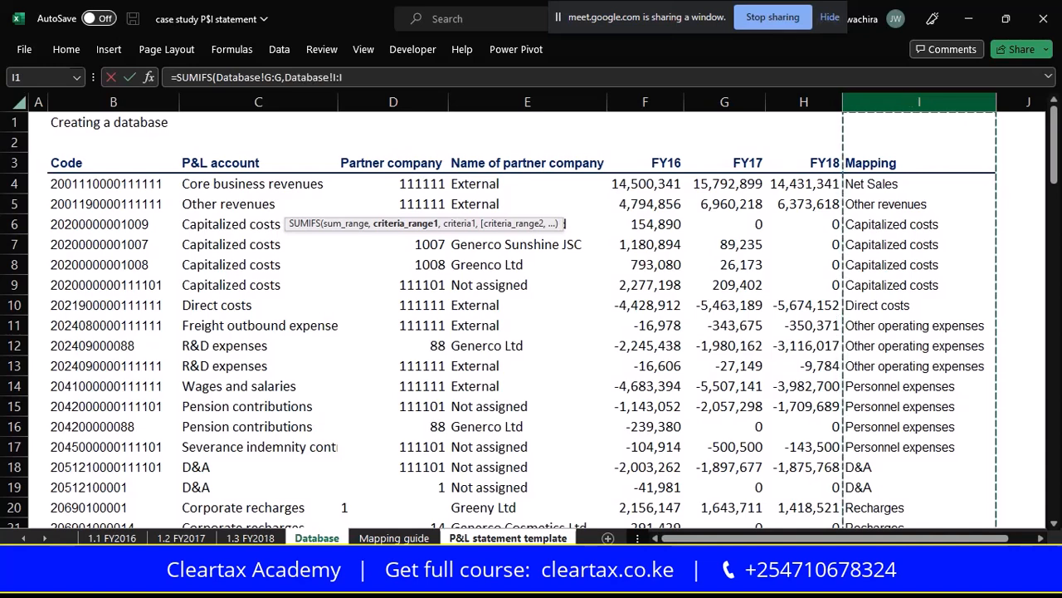
type(",")
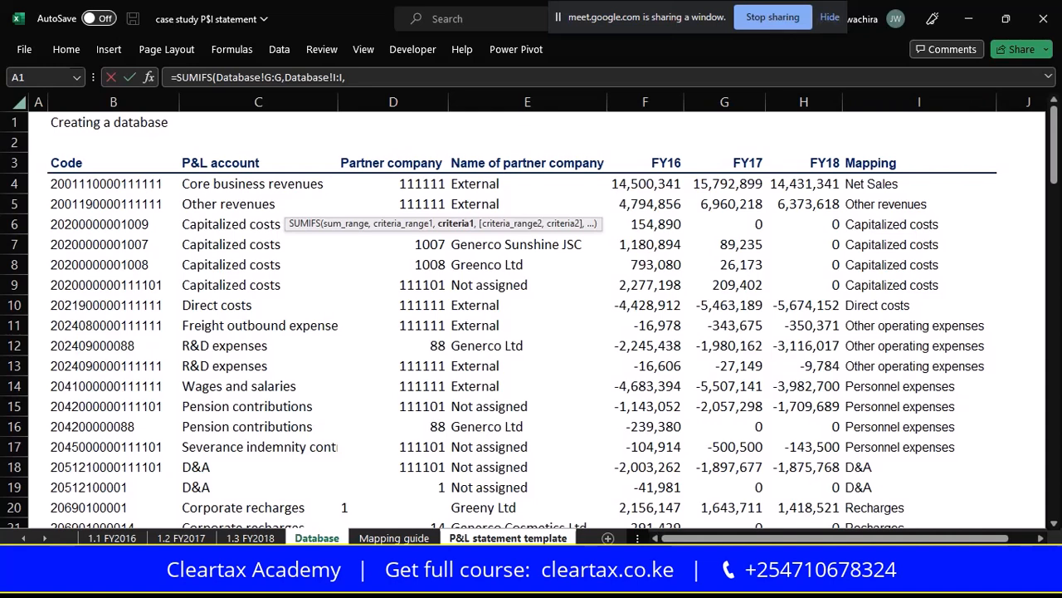
left_click(508, 538)
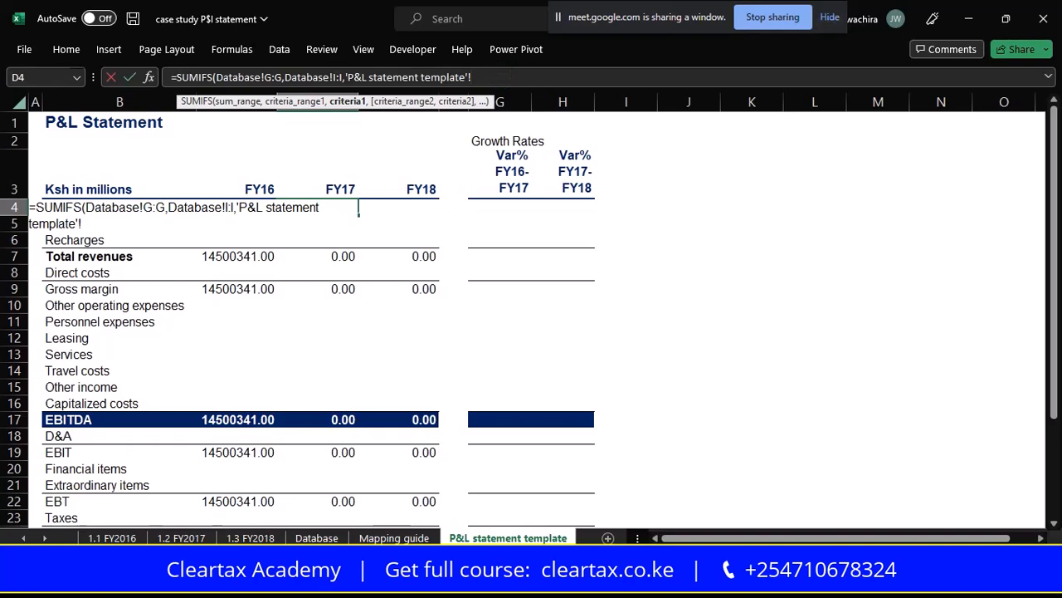
Copy the partial FY17 SUMIFS formula text and clear it from cell D4
key("shift+Home")
key("ctrl+c")
key("BackSpace")
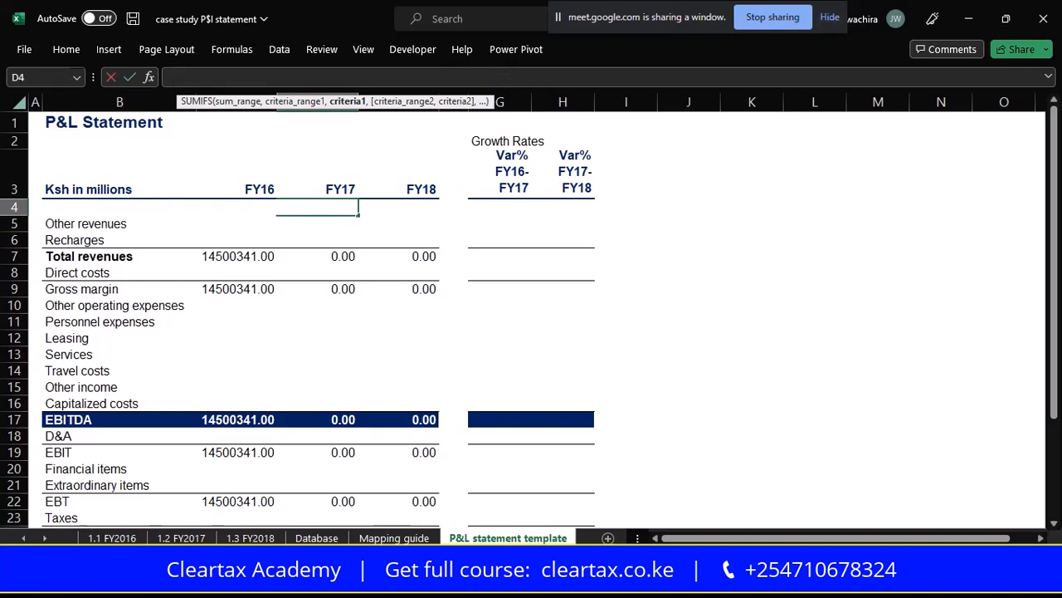
left_click(573, 256)
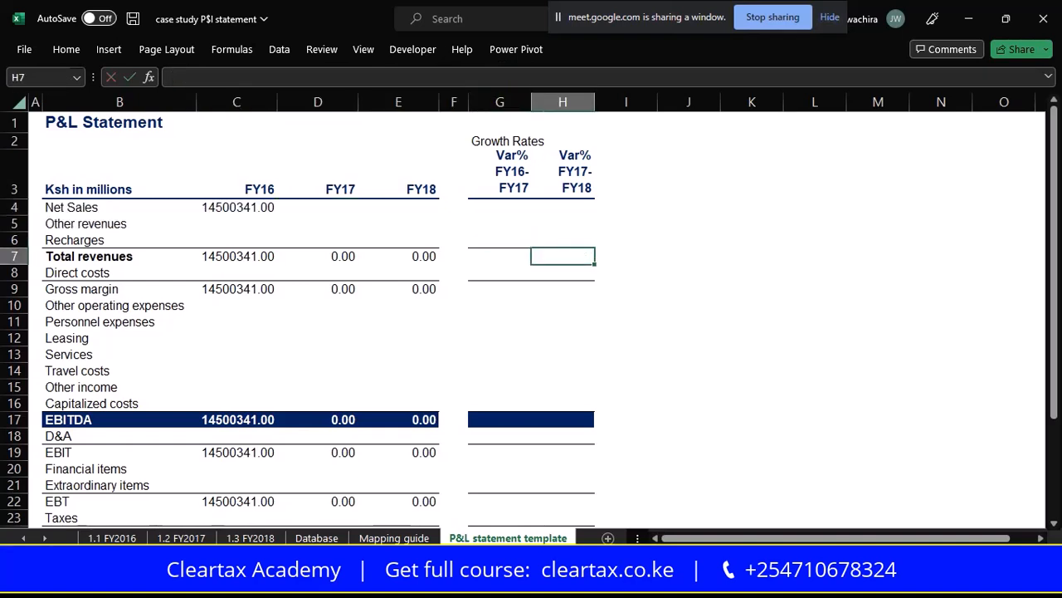
Paste the copied SUMIFS text into D4 and complete the FY17 formula with B4 (Net Sales) as the criterion
left_click(84, 209)
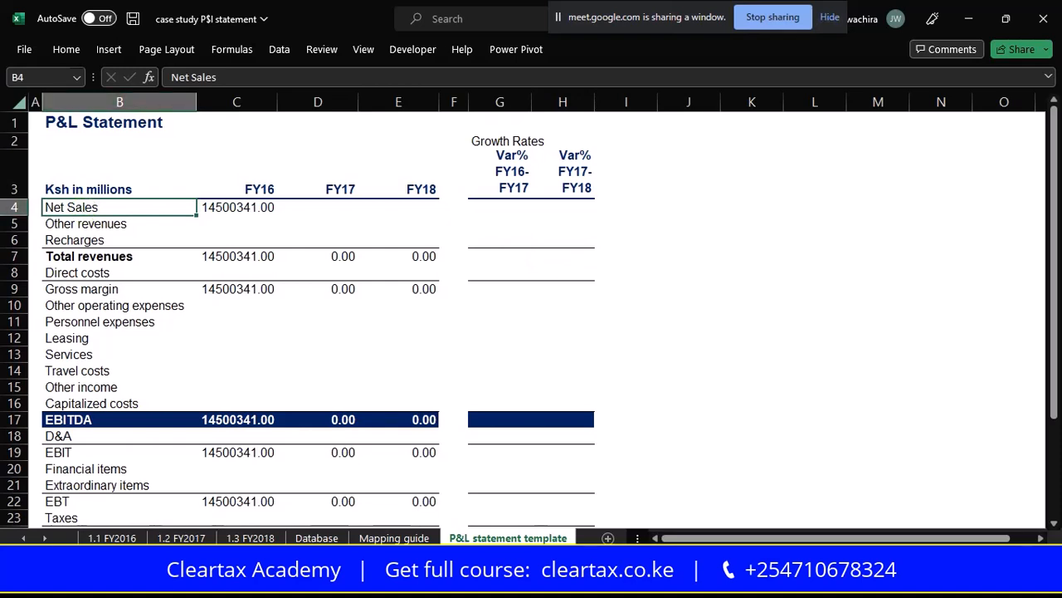
left_click(332, 205)
left_click(337, 75)
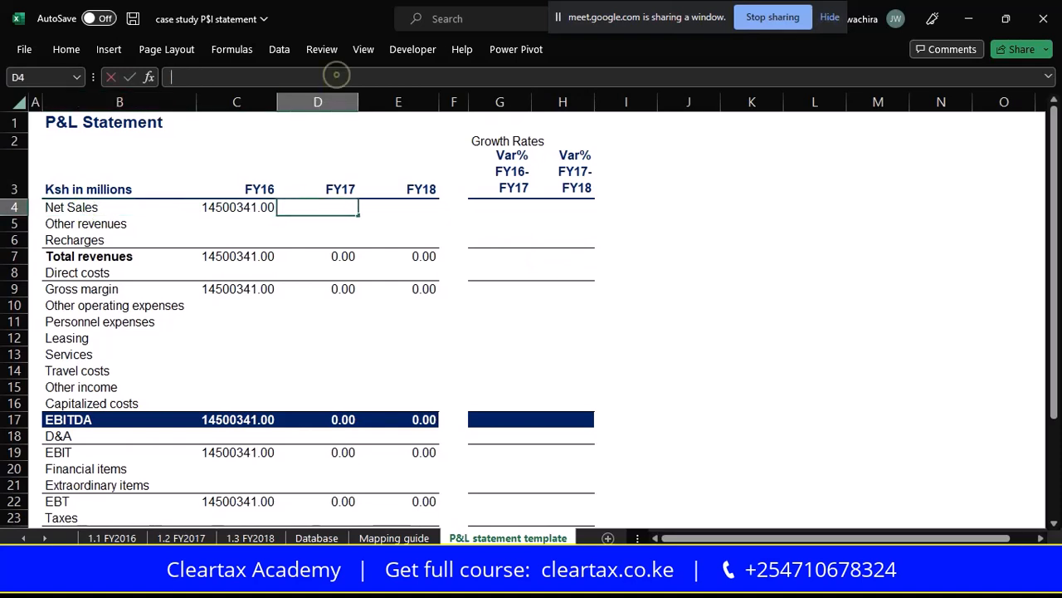
key("ctrl+v")
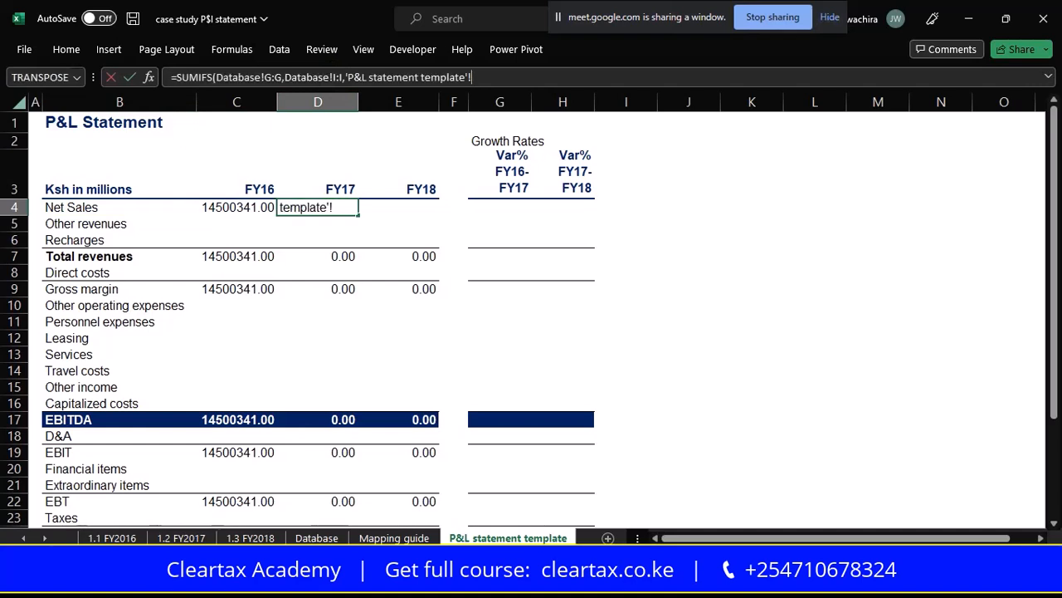
left_click(100, 206)
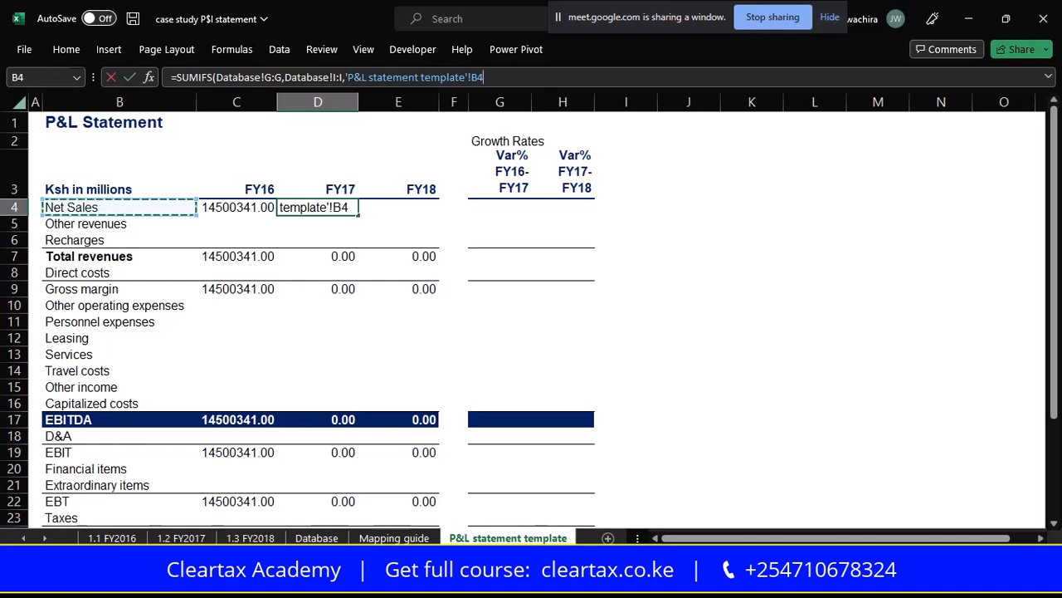
type(")")
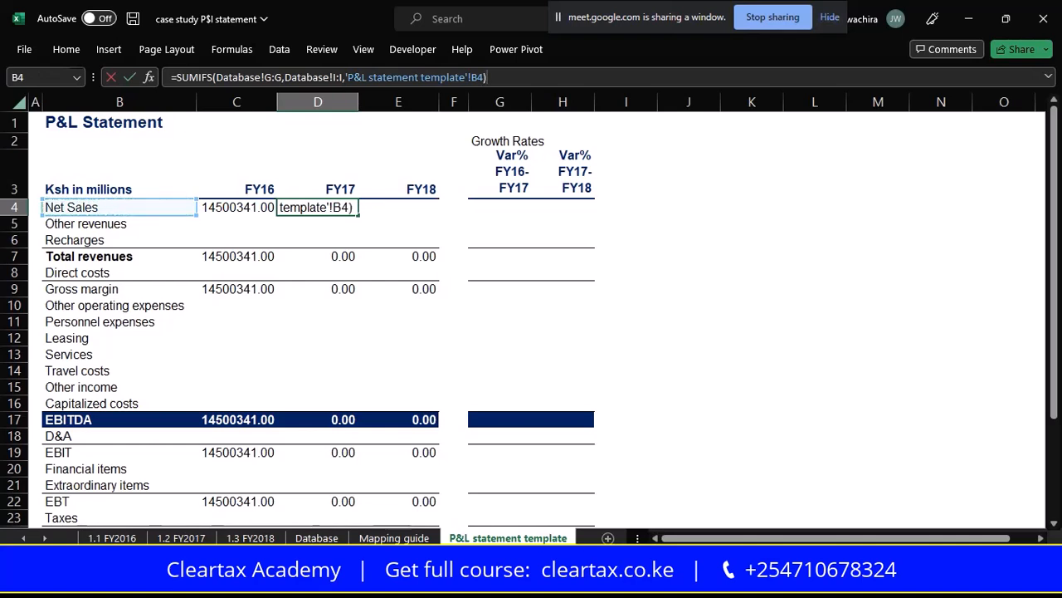
key("Return")
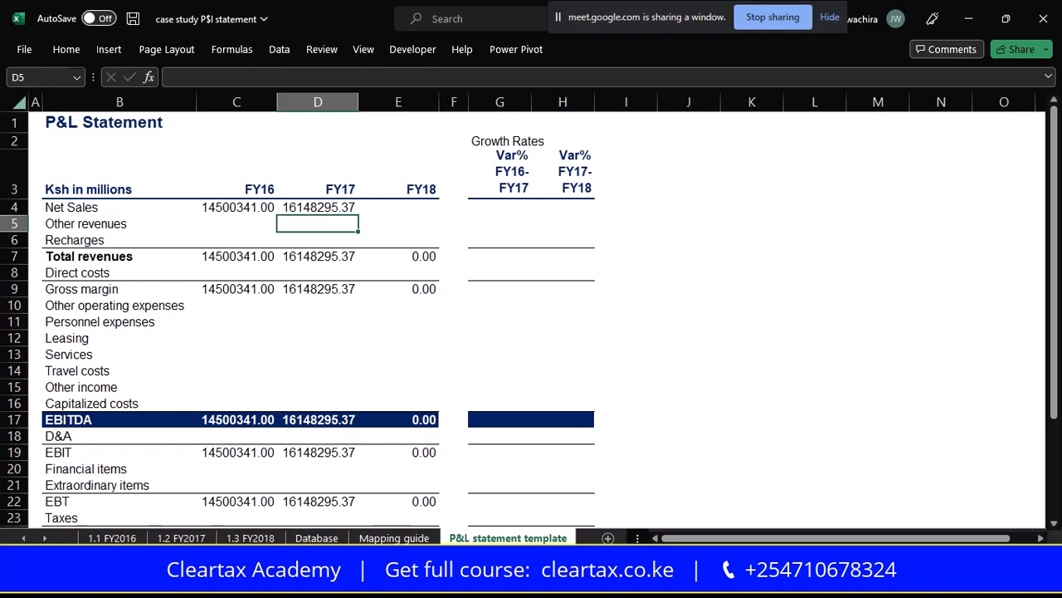
left_click(310, 208)
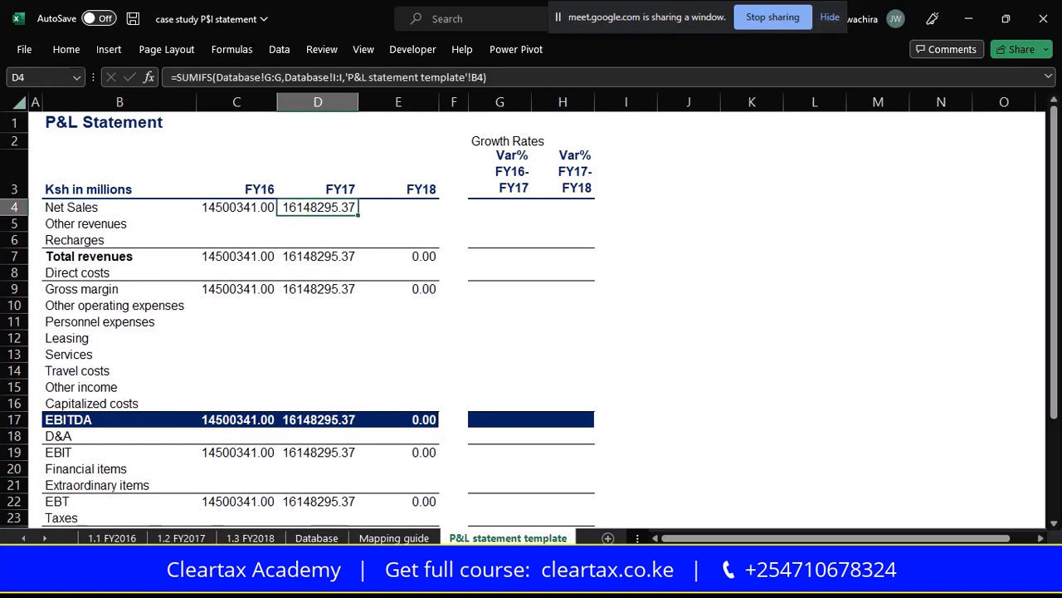
Start a SUMIFS formula in cell E4 for FY18 Net Sales, using Database column H as the sum range
left_click(402, 206)
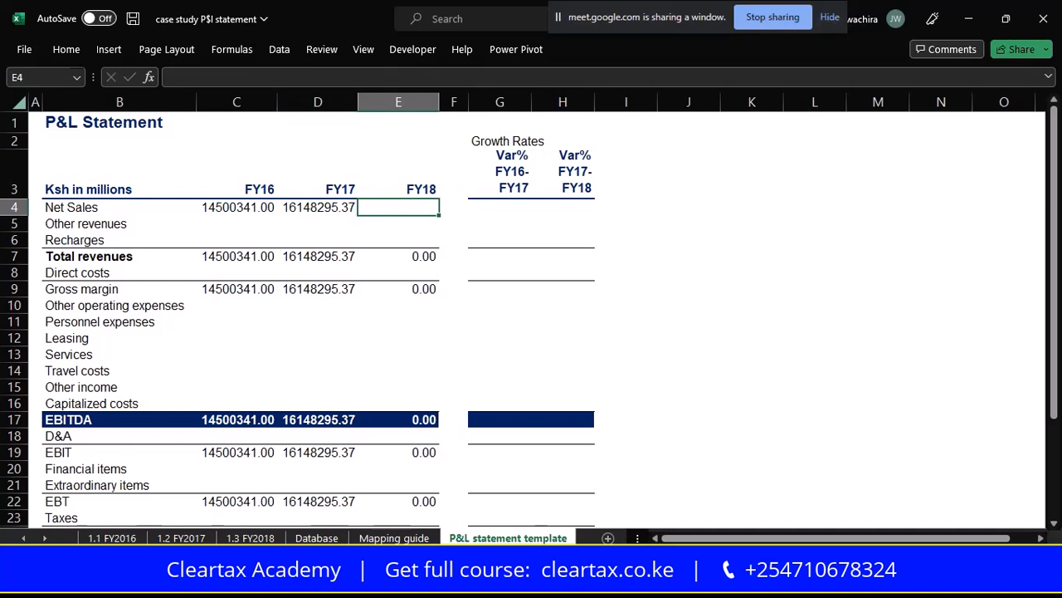
type("=sumifs")
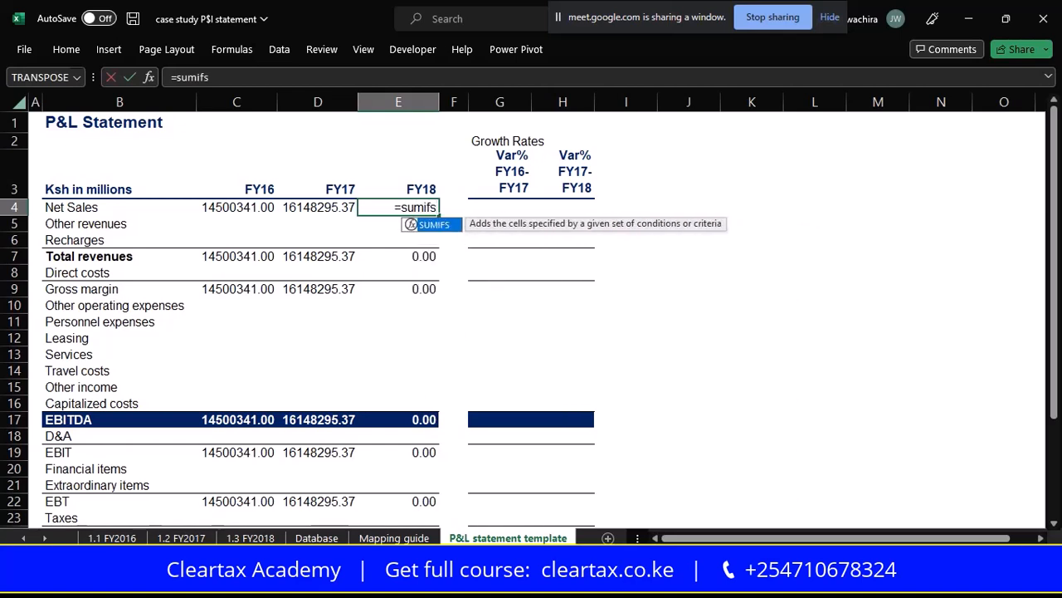
key("Tab")
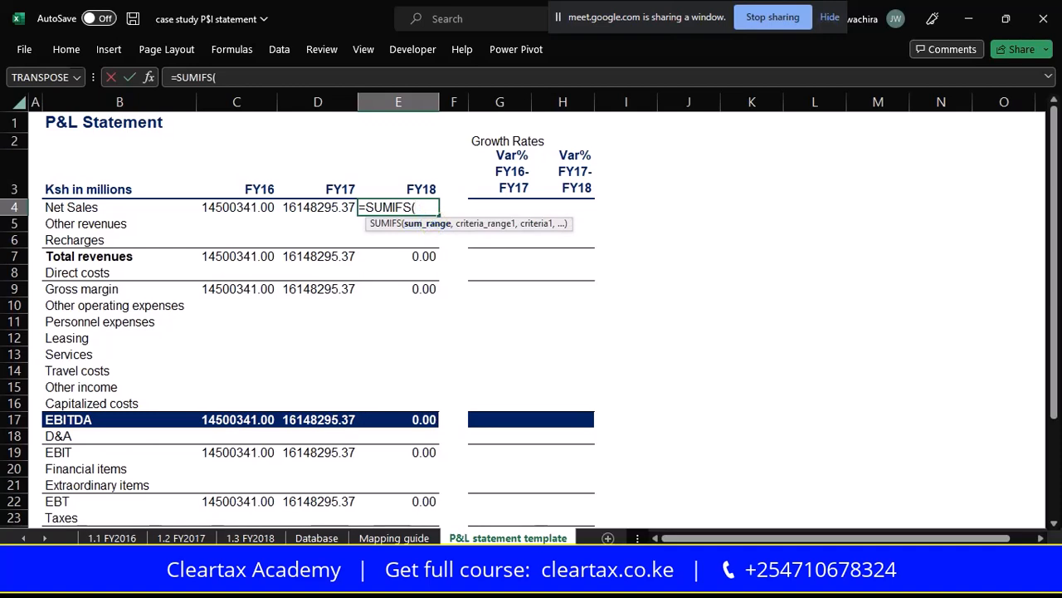
left_click(316, 538)
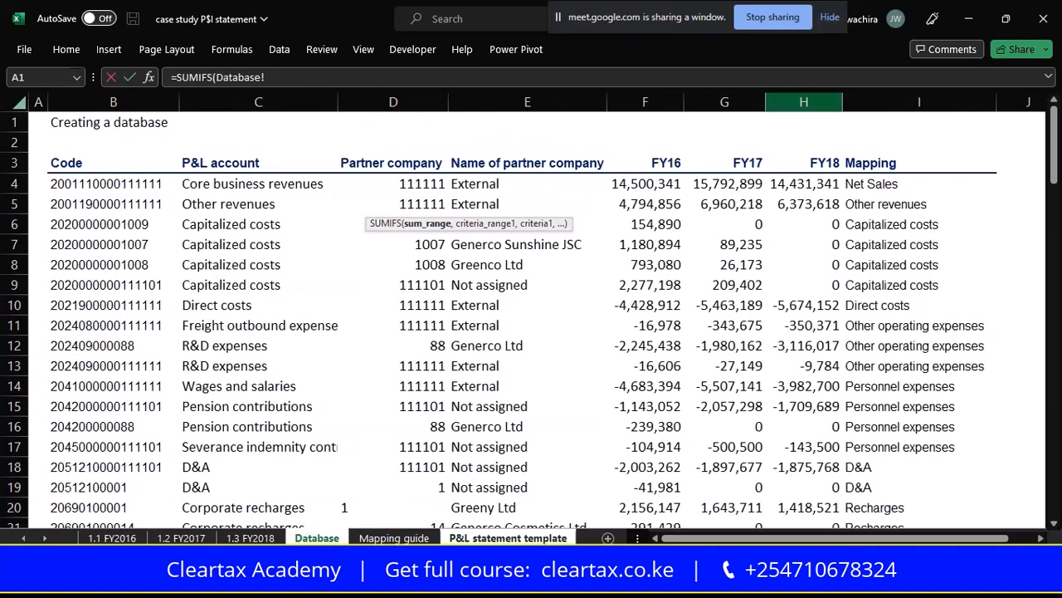
left_click(804, 101)
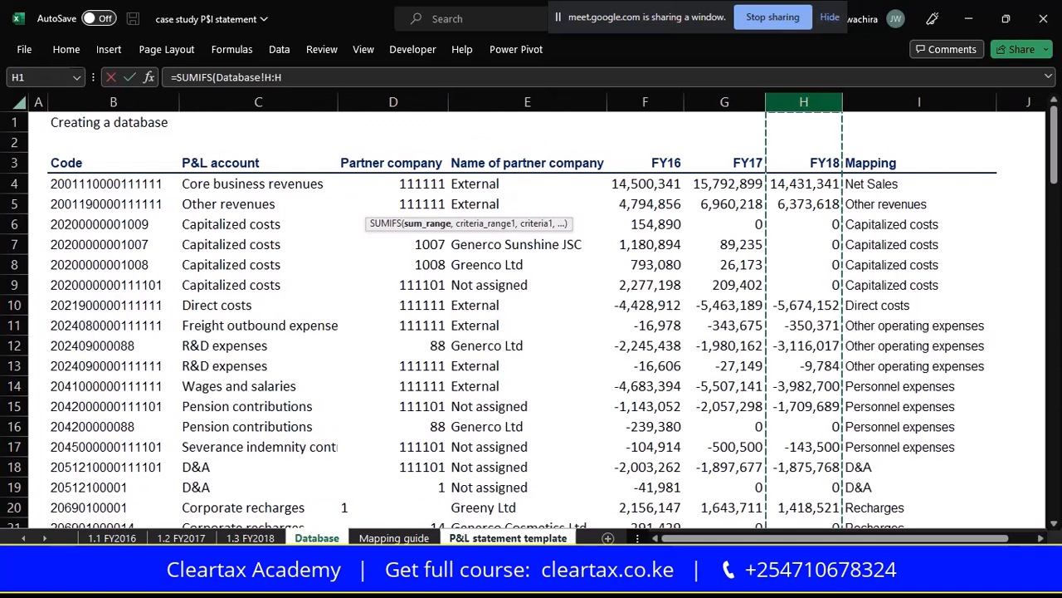
Add Database!I:I as the criteria range in the FY18 formula and return to the P&L statement template for the criterion
type(",")
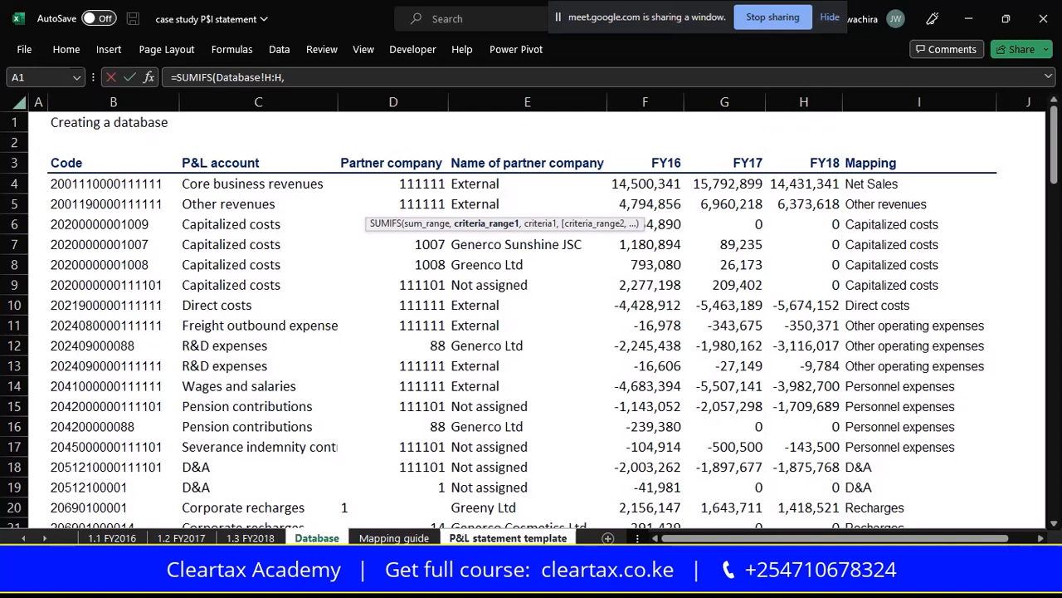
left_click(919, 104)
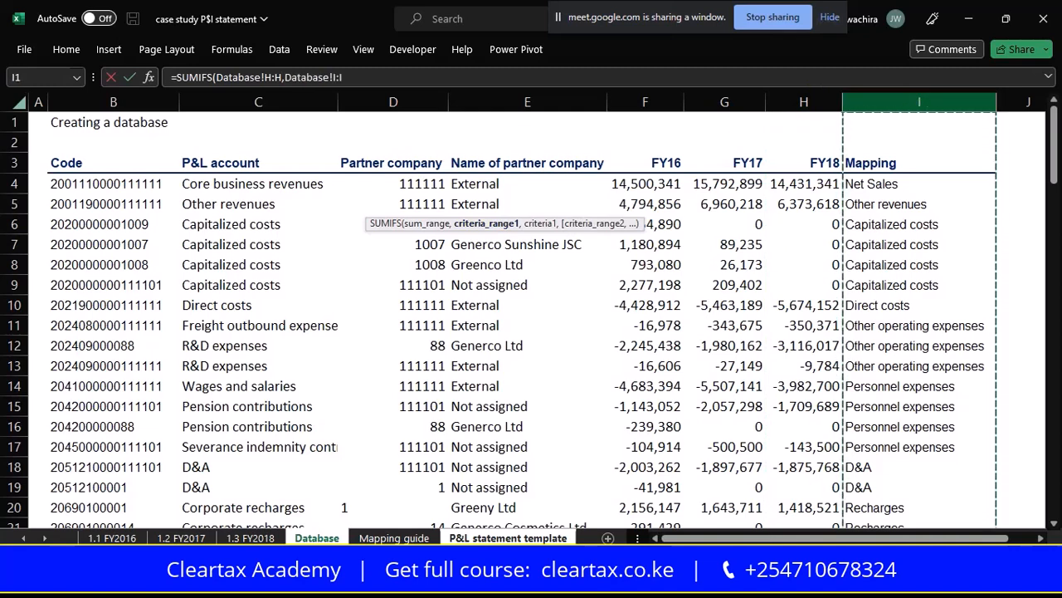
type(",")
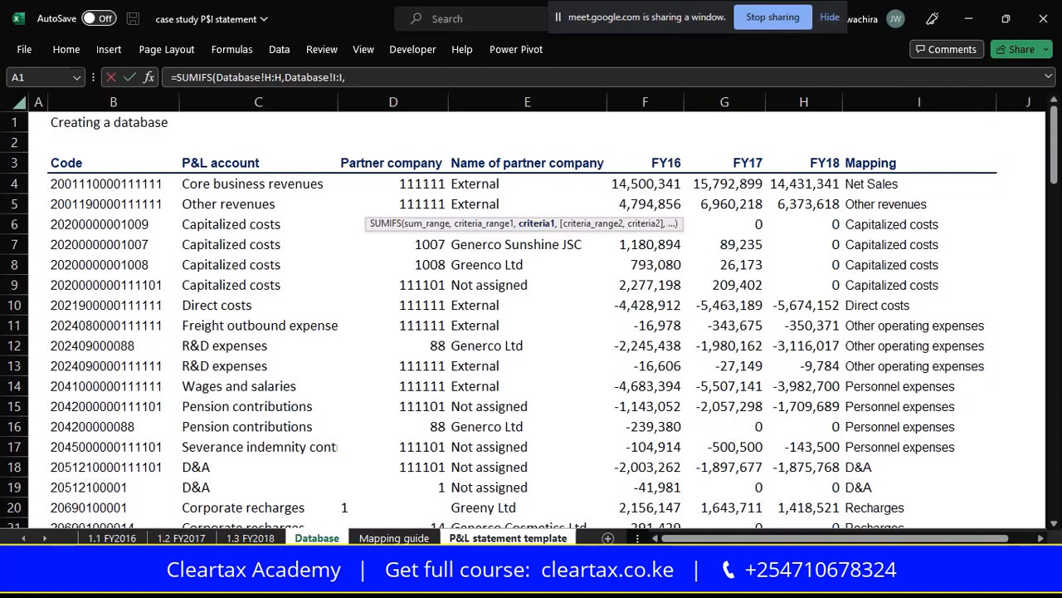
left_click(508, 538)
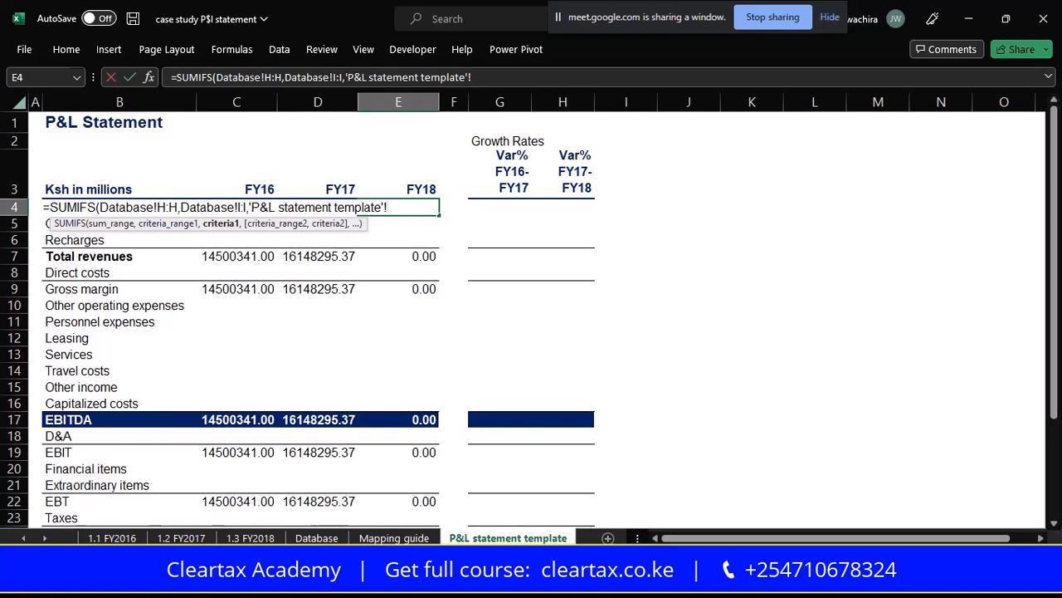
Complete the FY18 SUMIFS formula in E4 with B4 (Net Sales) as the criterion
type("B$)")
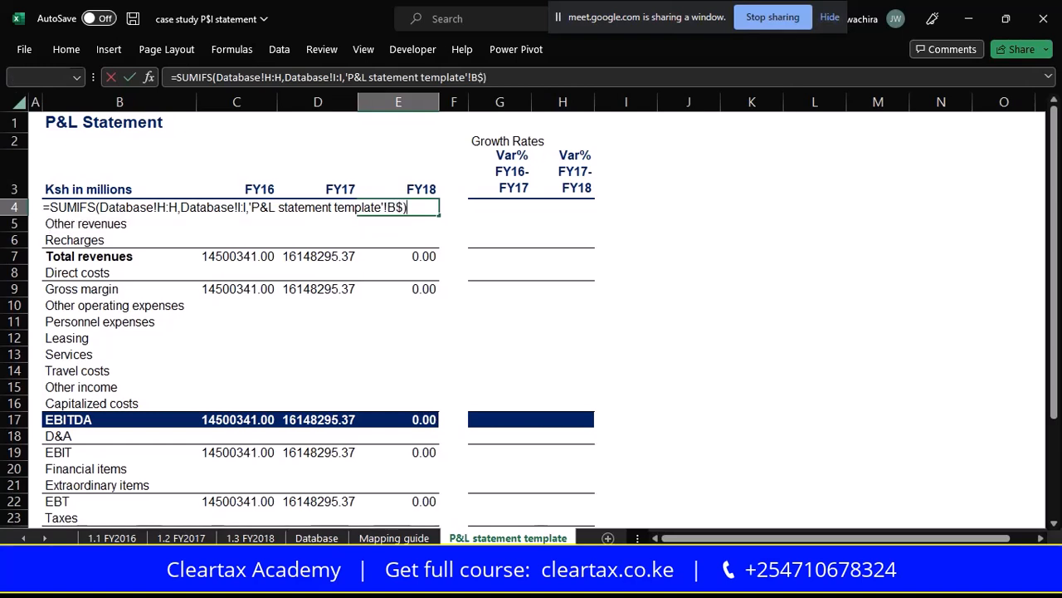
key("Return")
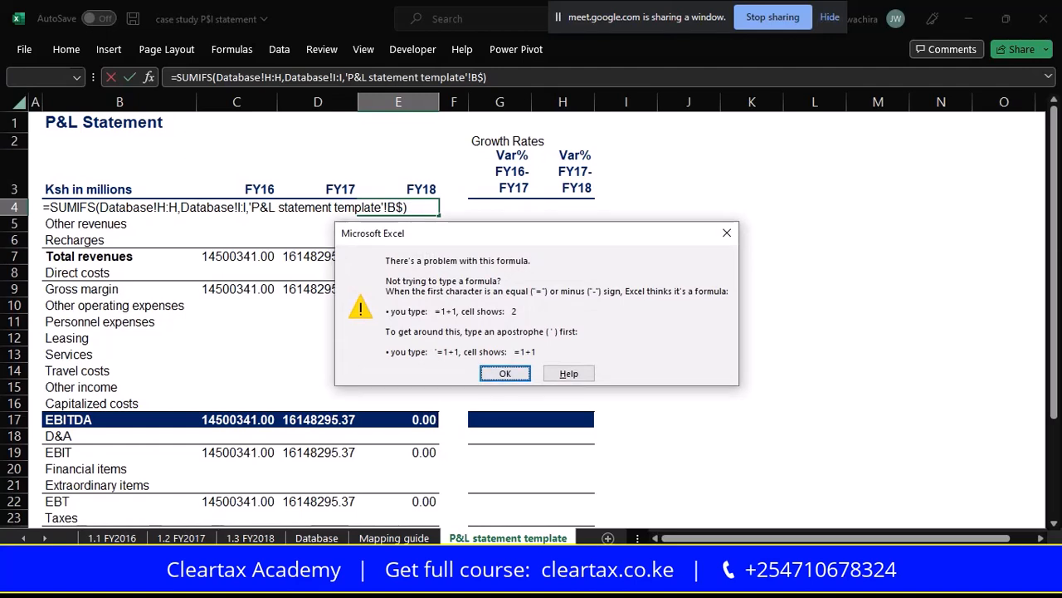
key("Return")
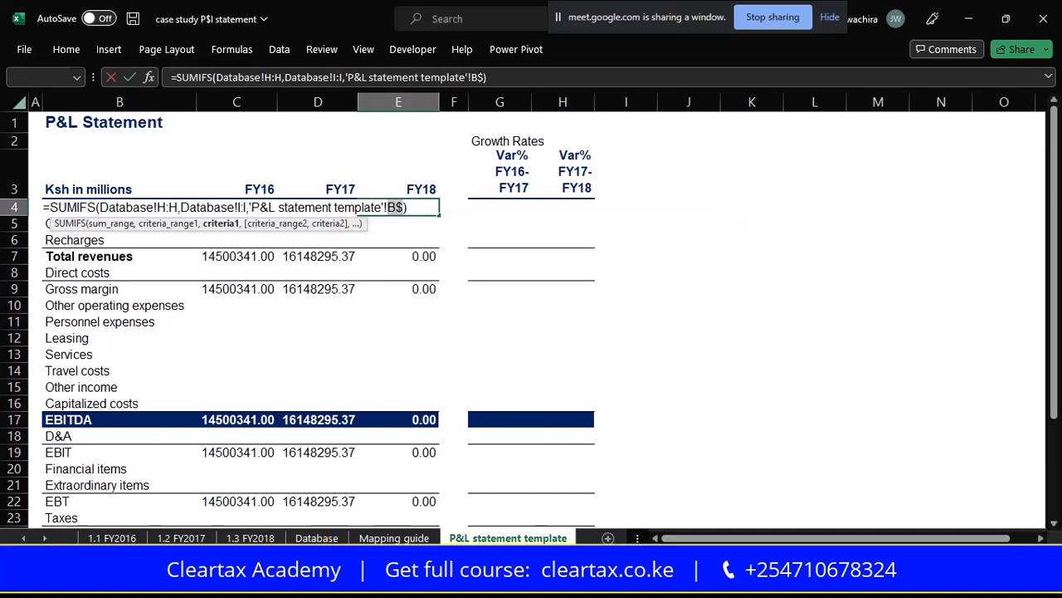
left_click(402, 208)
key("BackSpace")
type("4")
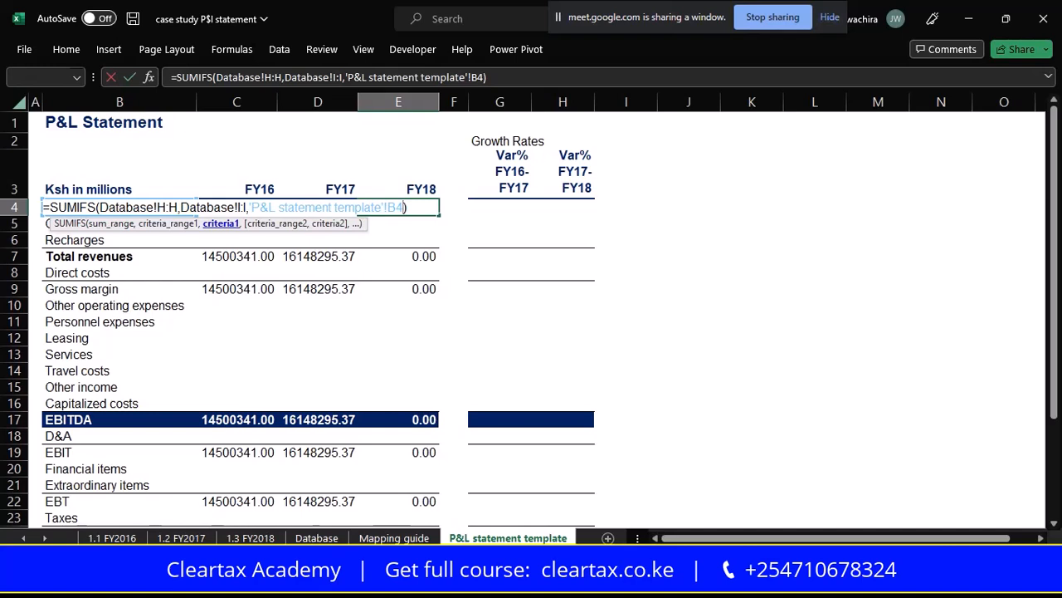
key("Return")
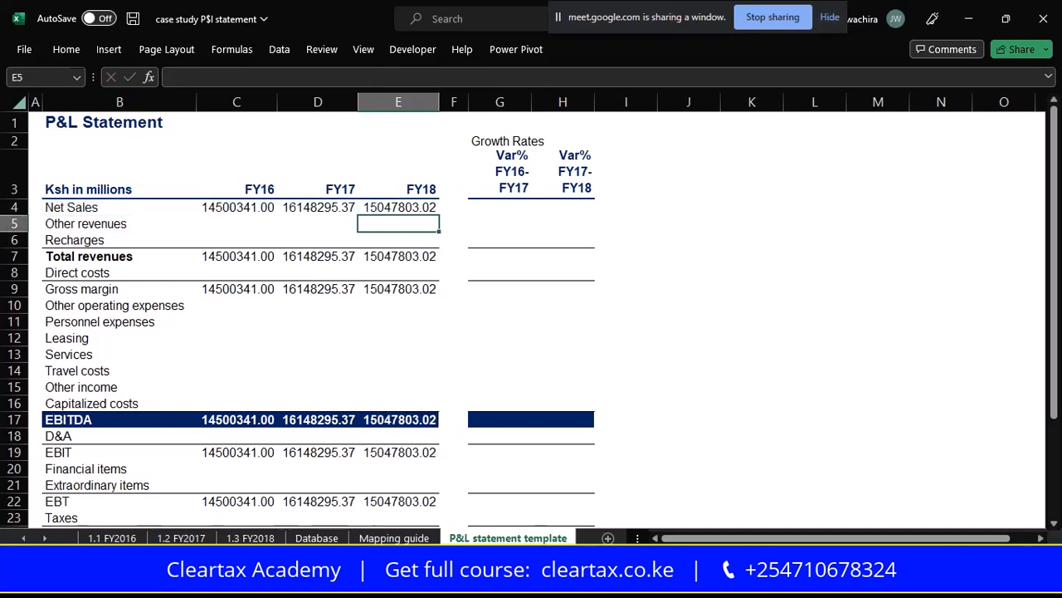
left_click(252, 224)
left_click_drag(245, 208, 398, 208)
left_click(349, 223)
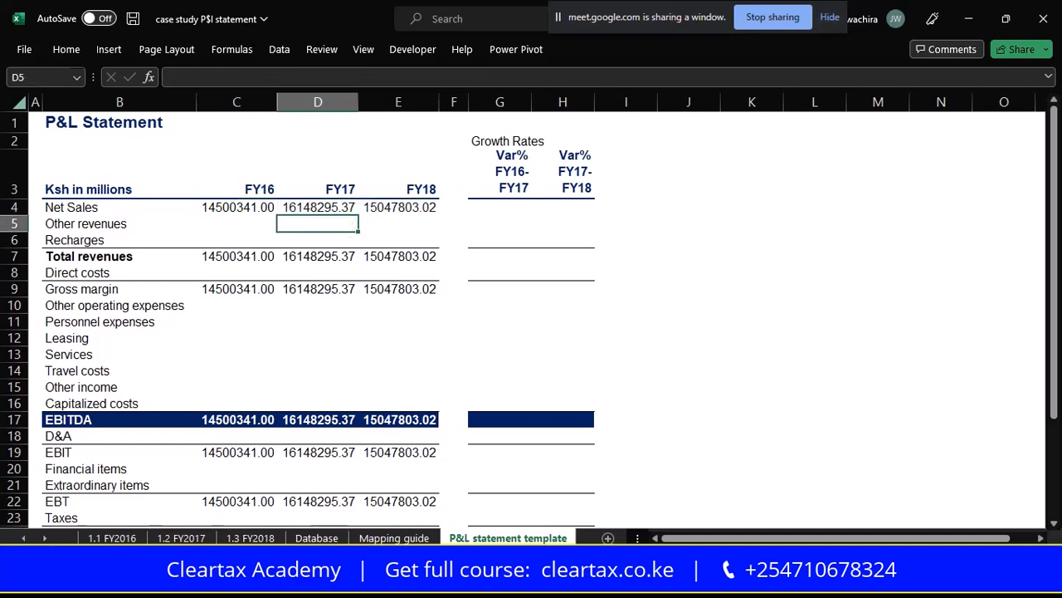
left_click(221, 209)
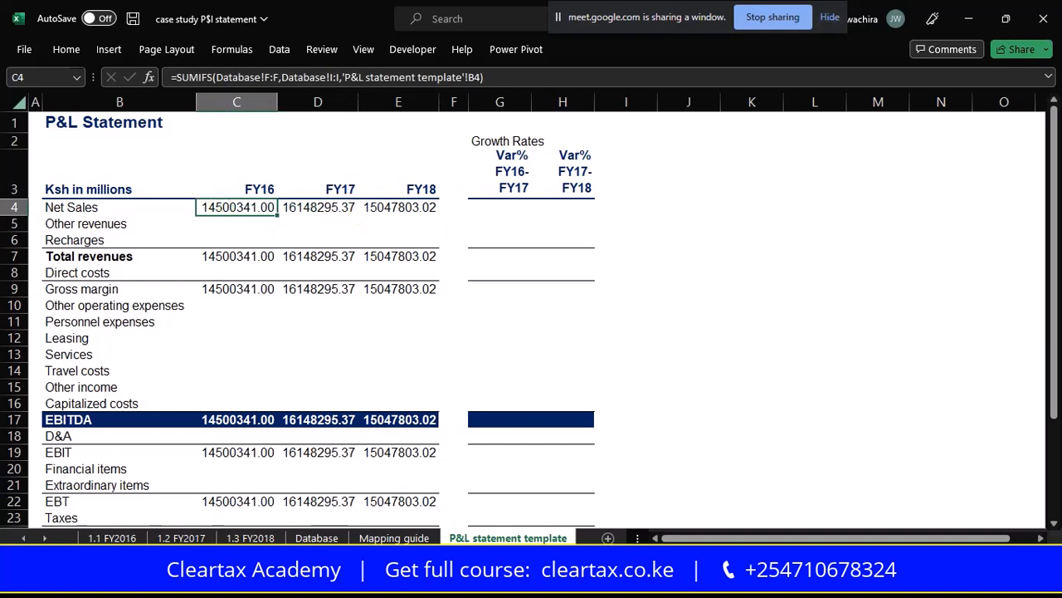
left_click_drag(229, 209, 398, 207)
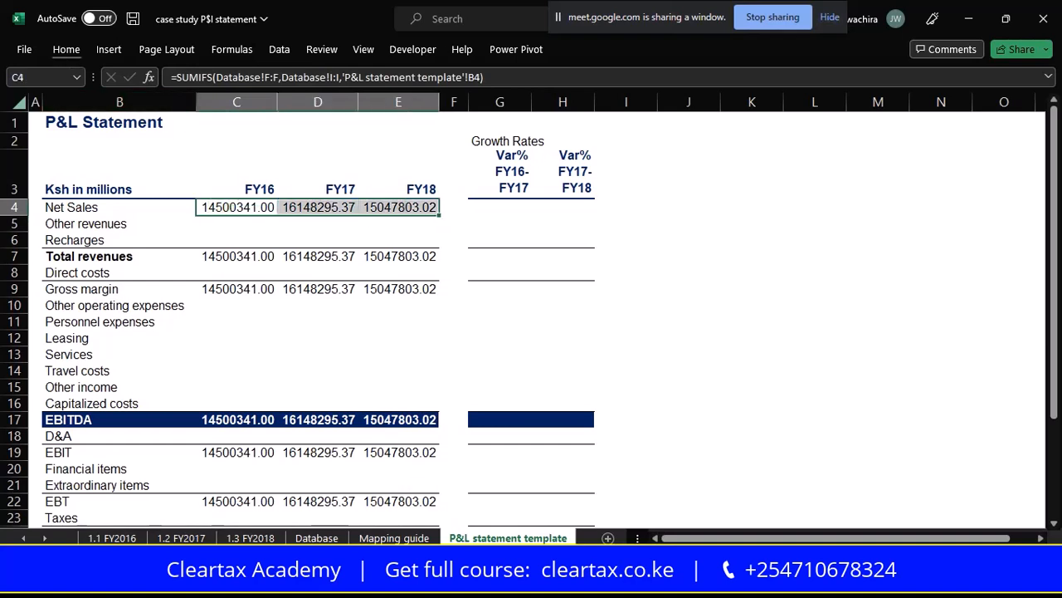
left_click(66, 49)
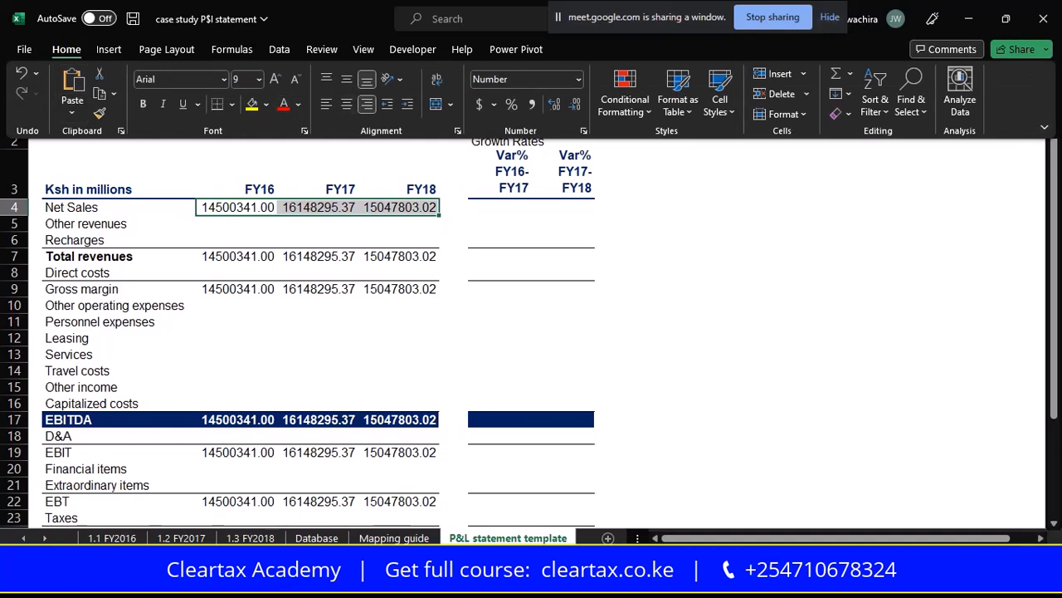
left_click(247, 222)
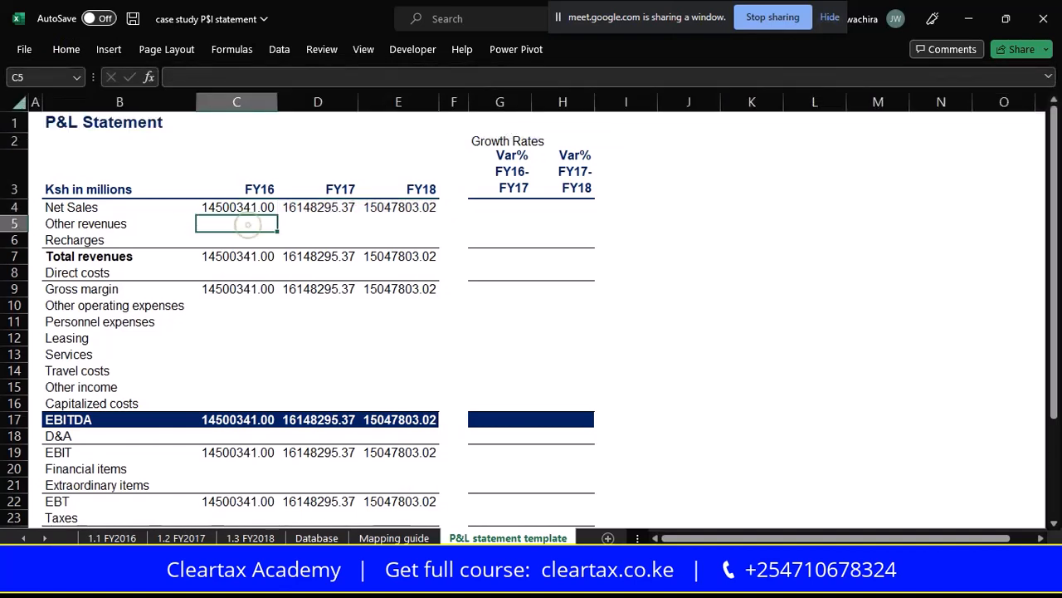
left_click(246, 208)
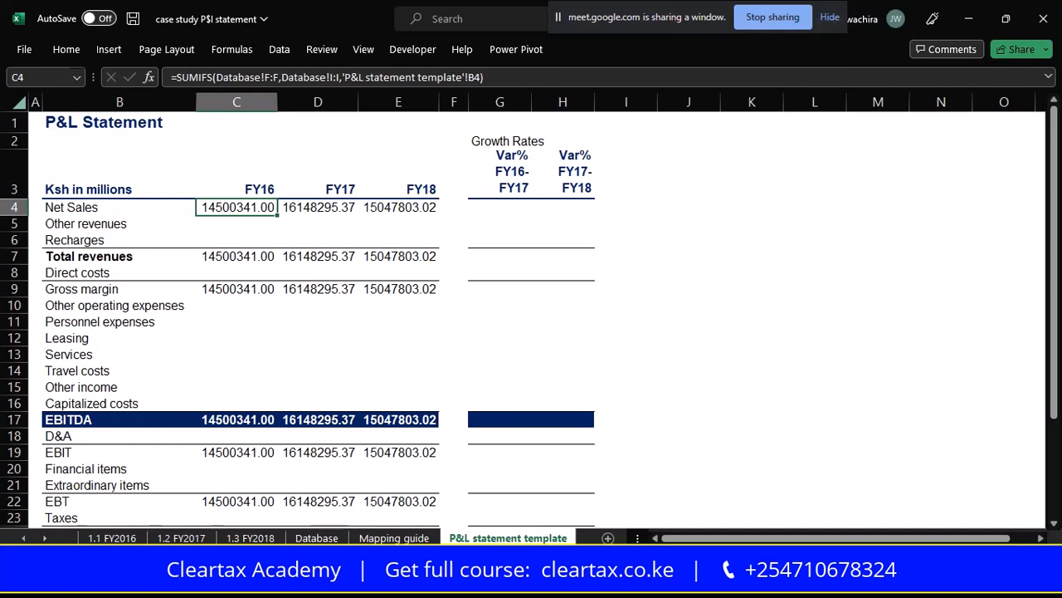
left_click(235, 224)
Divide the FY16 Net Sales formula in C4 by 1000000 to express it in millions
left_click(229, 205)
key("F2")
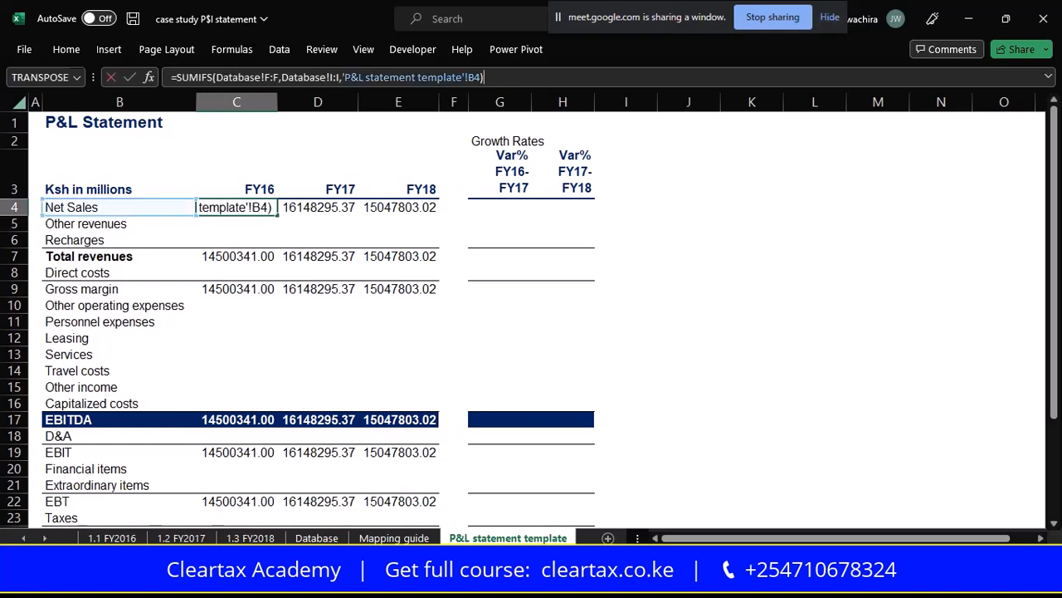
type("/10")
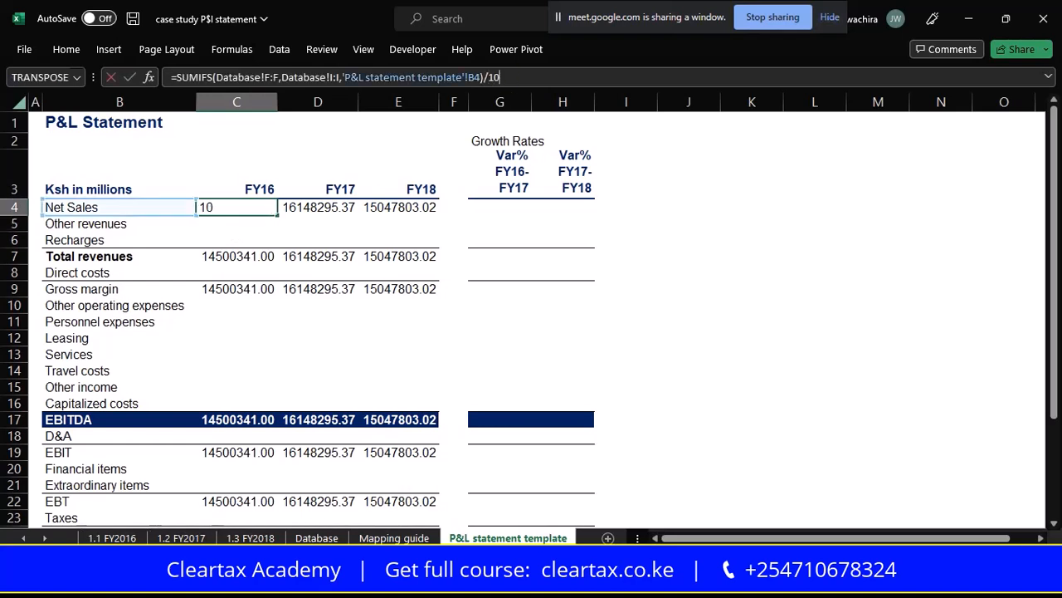
type("0000")
key("Return")
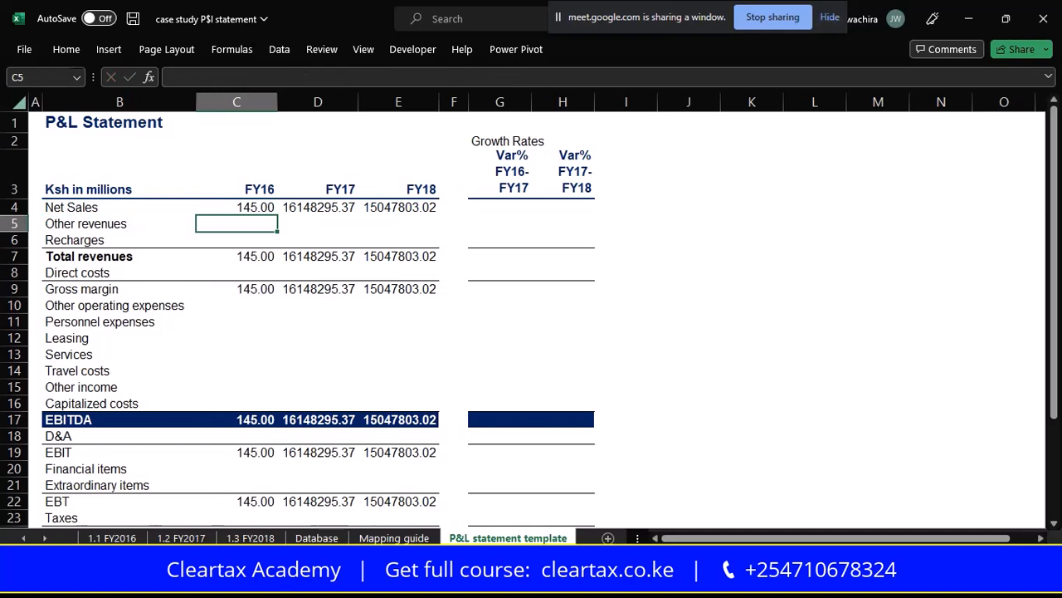
left_click(247, 209)
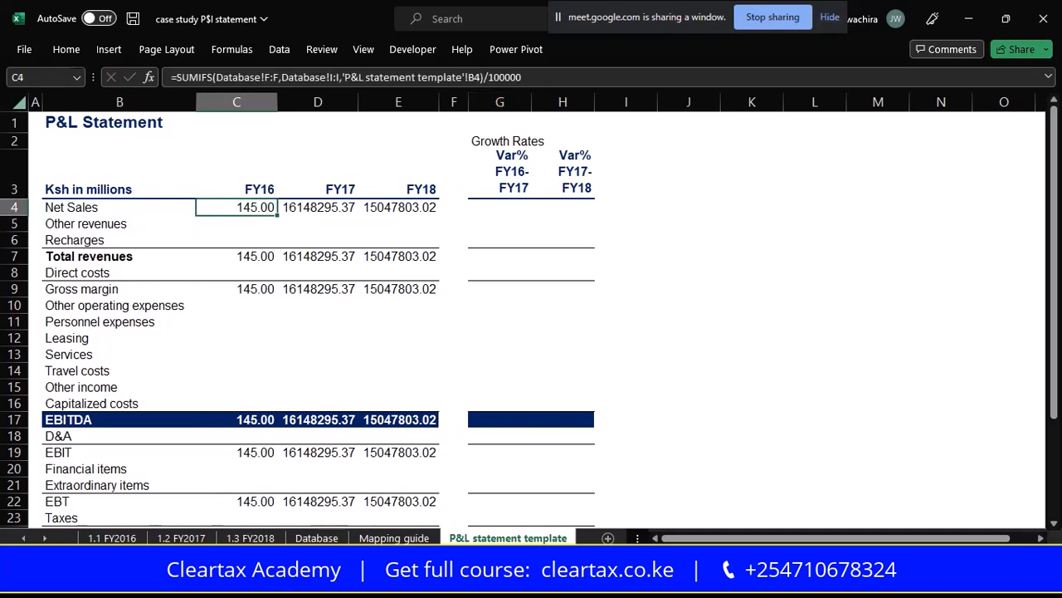
left_click(553, 78)
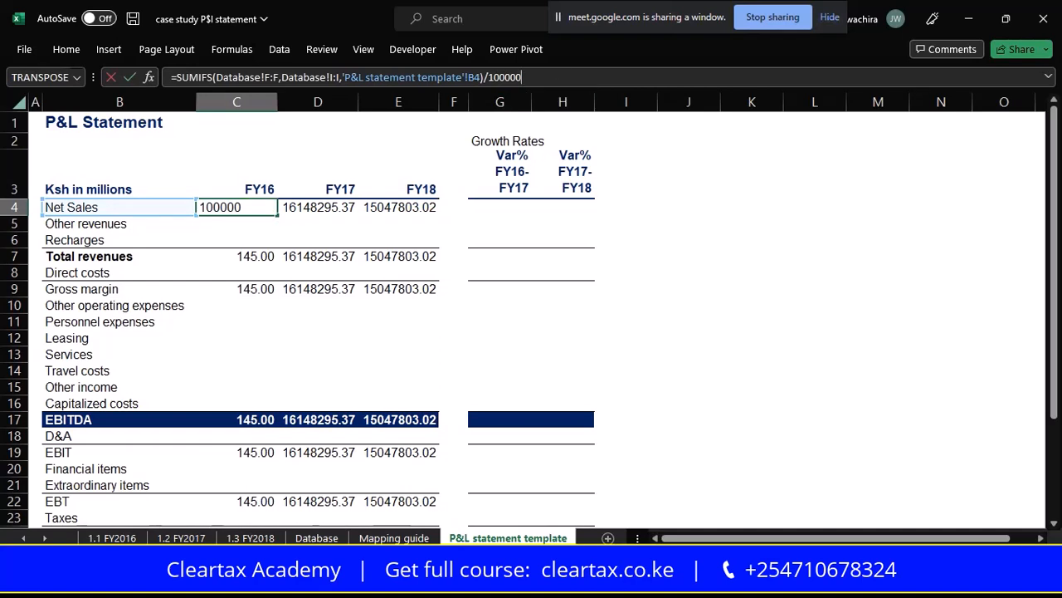
type("0")
key("Return")
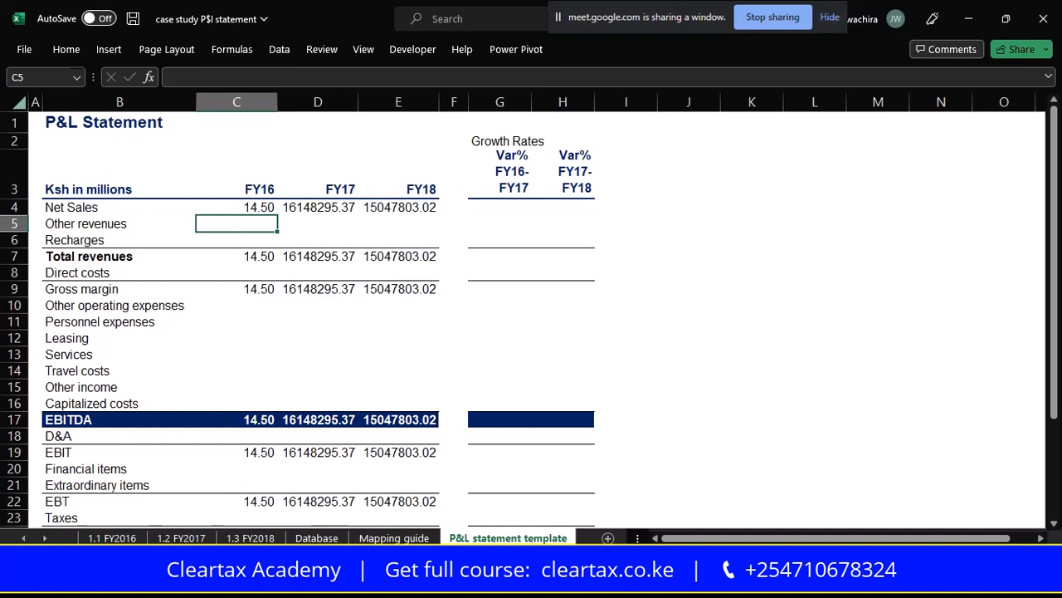
Divide the FY17 Net Sales formula in D4 by 1000000
left_click(314, 207)
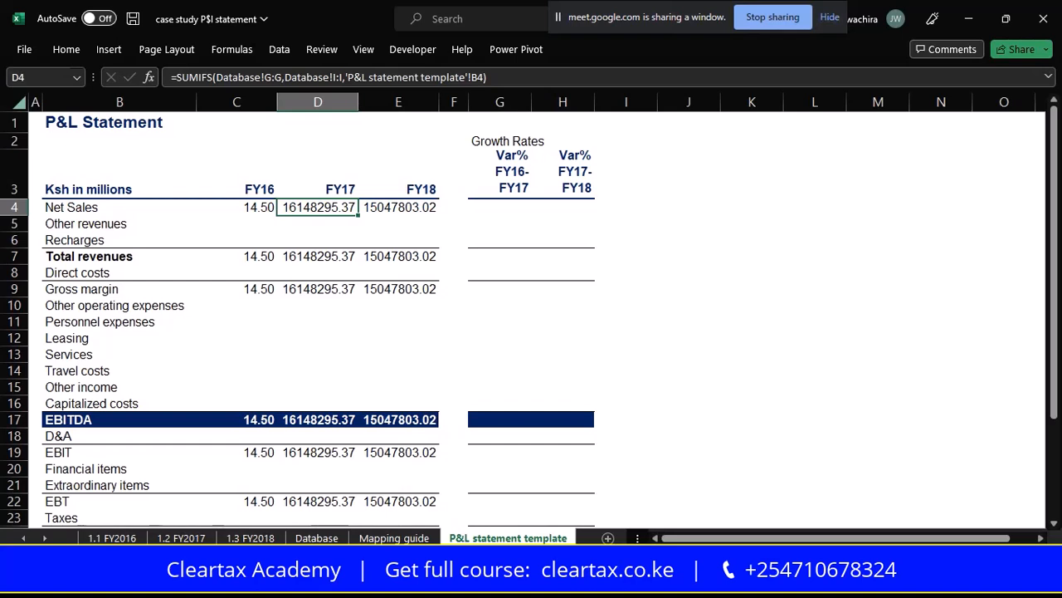
key("F2")
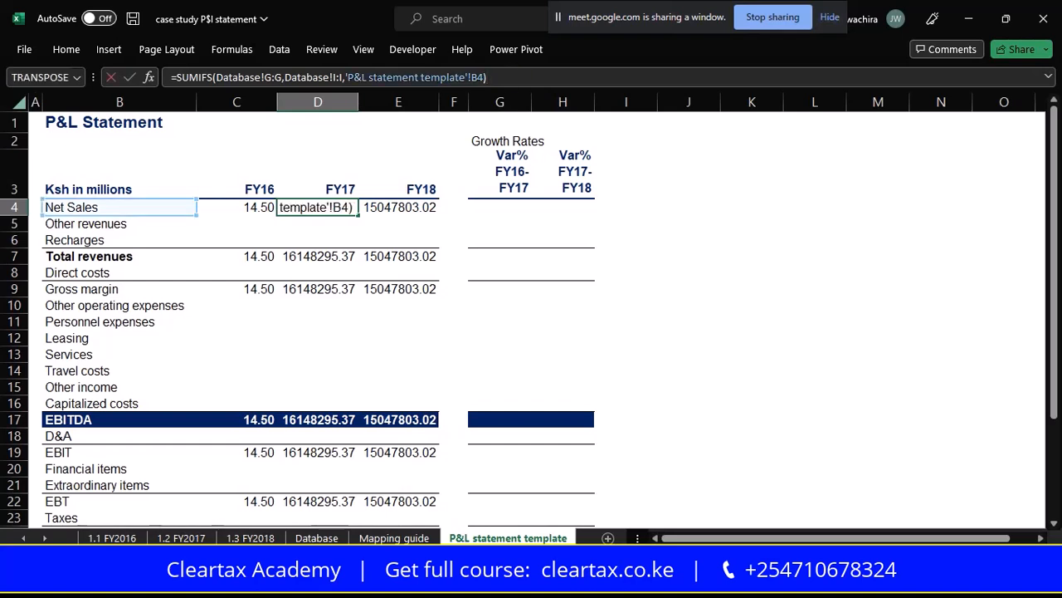
type("/1000000")
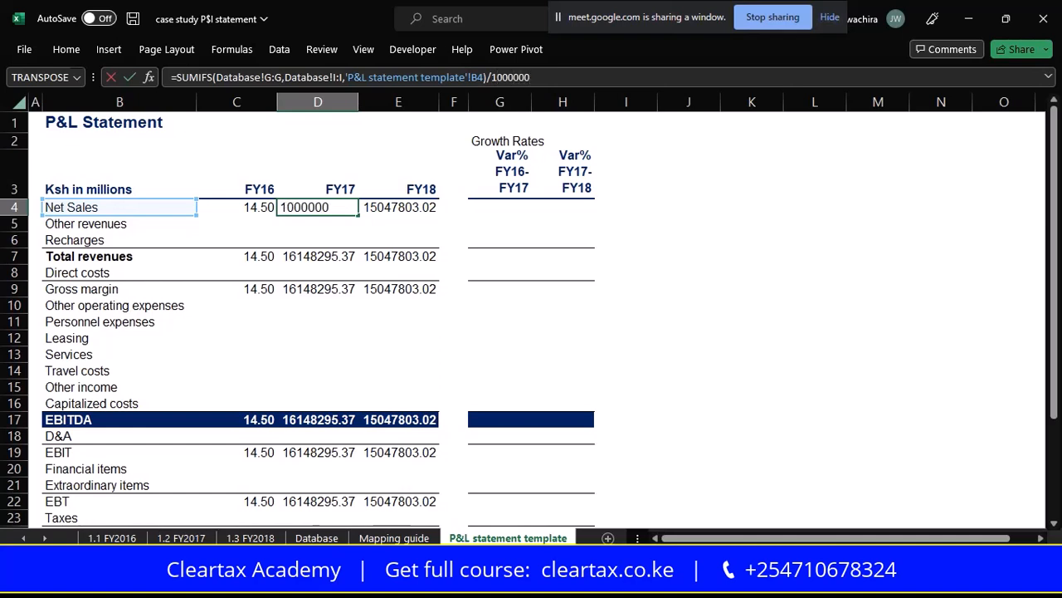
key("Return")
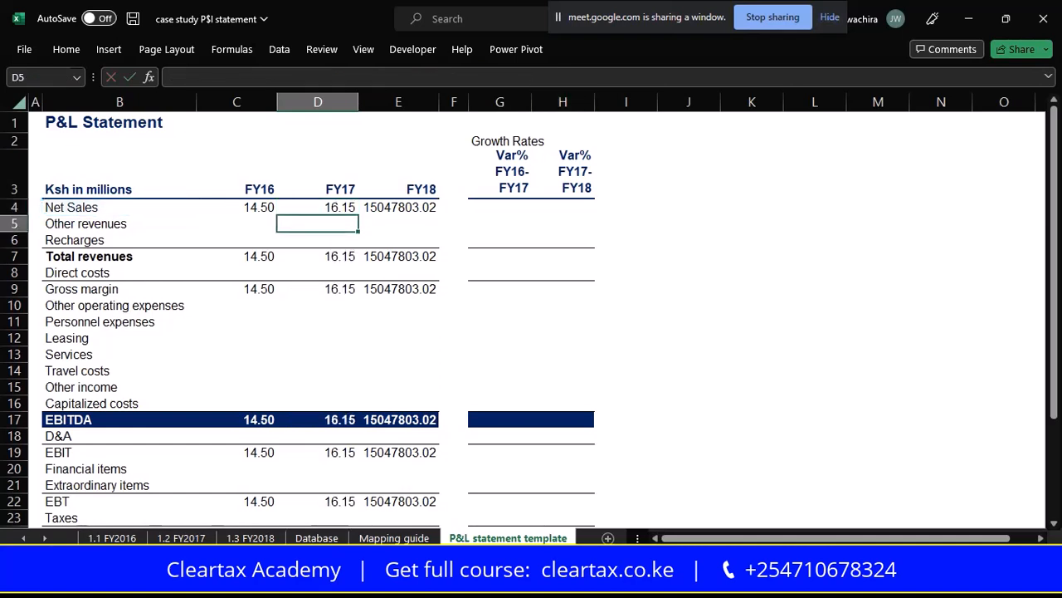
Divide the FY18 Net Sales formula in E4 by 1000000
left_click(397, 208)
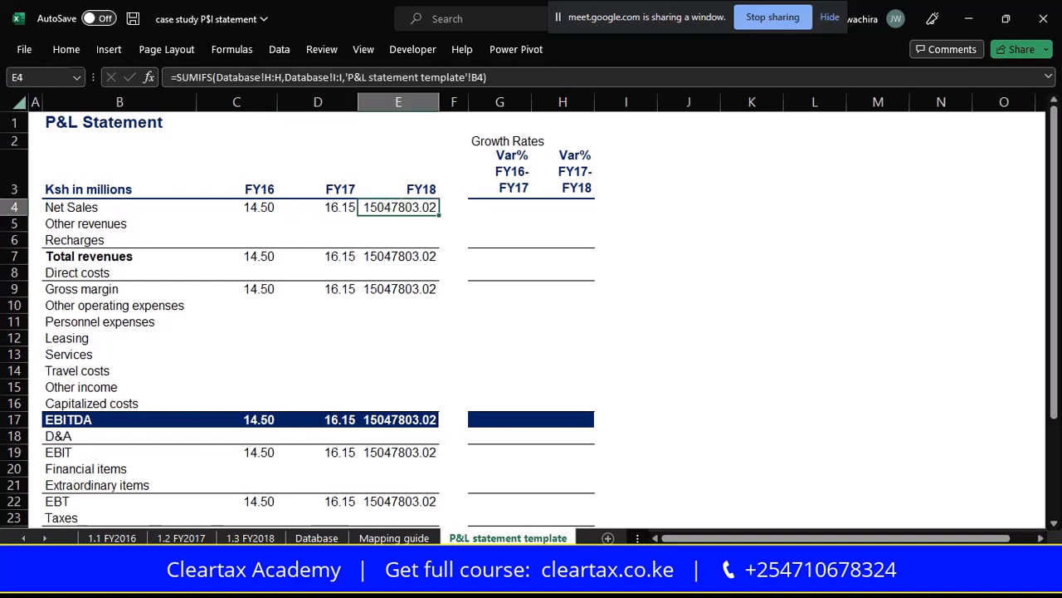
key("F2")
type("/")
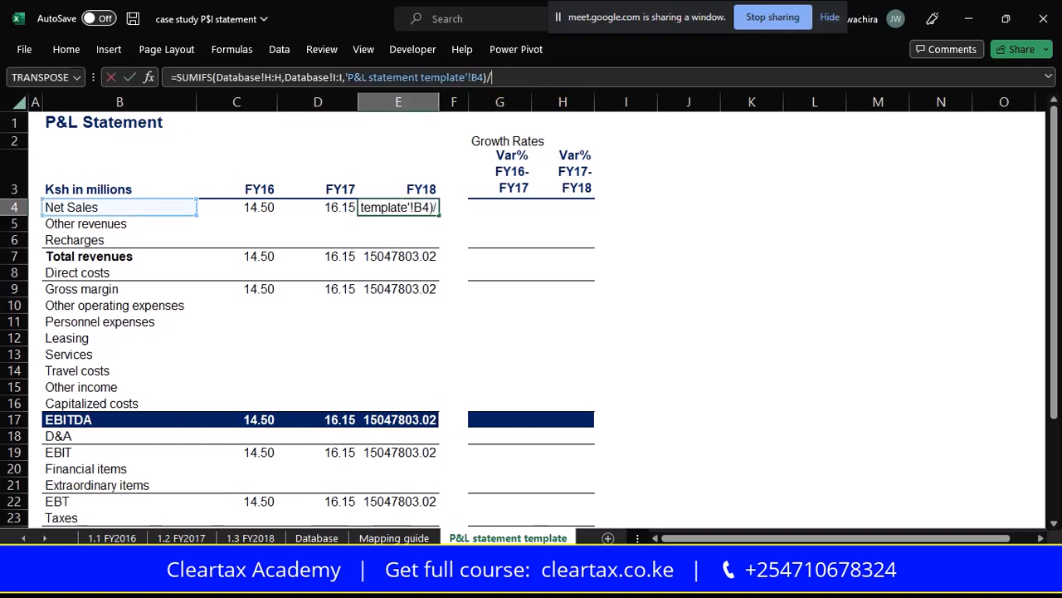
type("10")
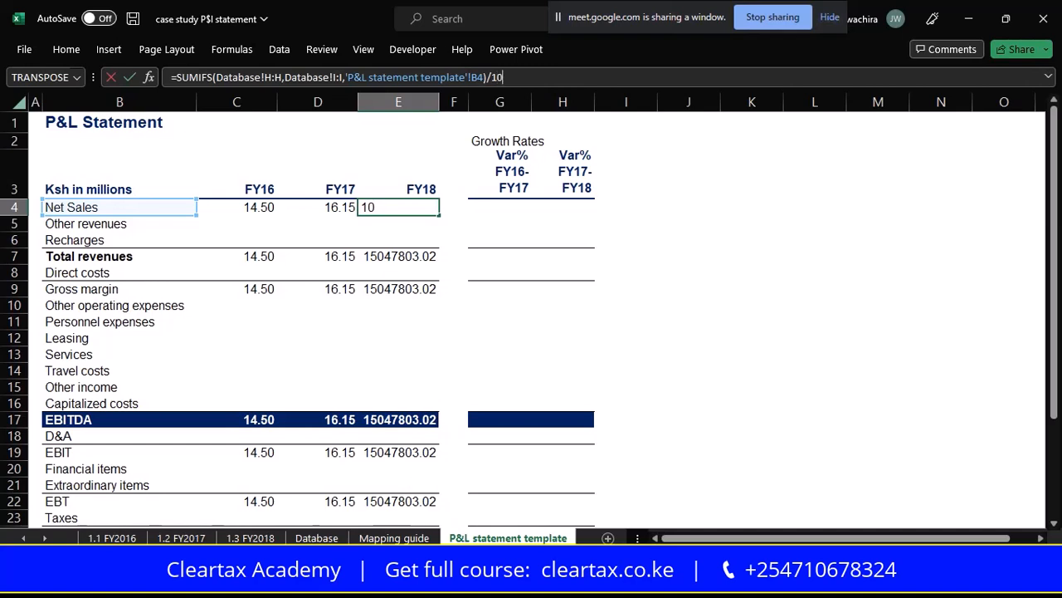
type("00000")
key("Return")
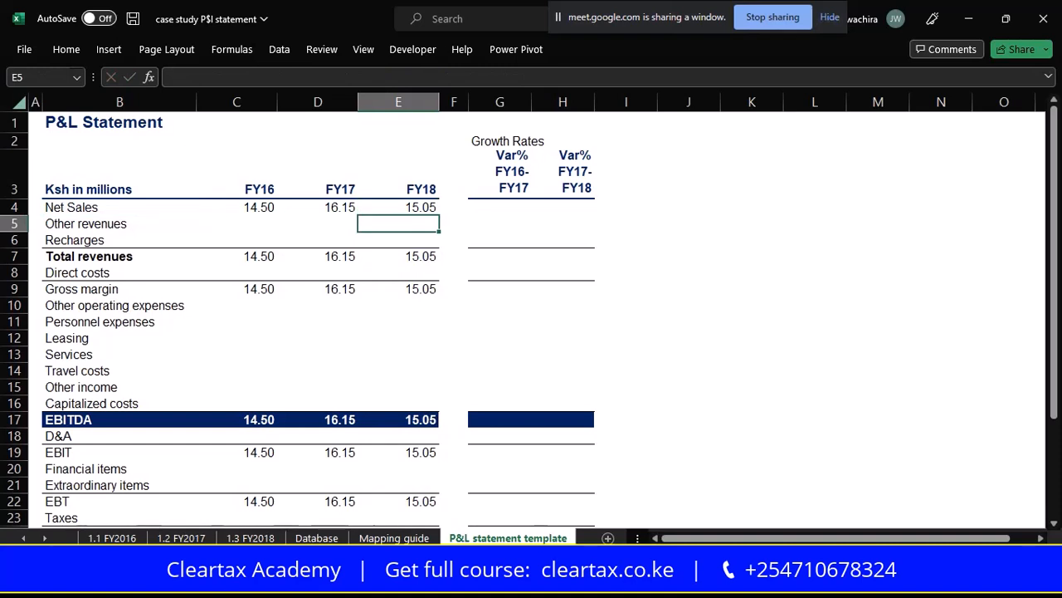
Copy the three Net Sales formulas in C4:E4
key("Left")
key("Left")
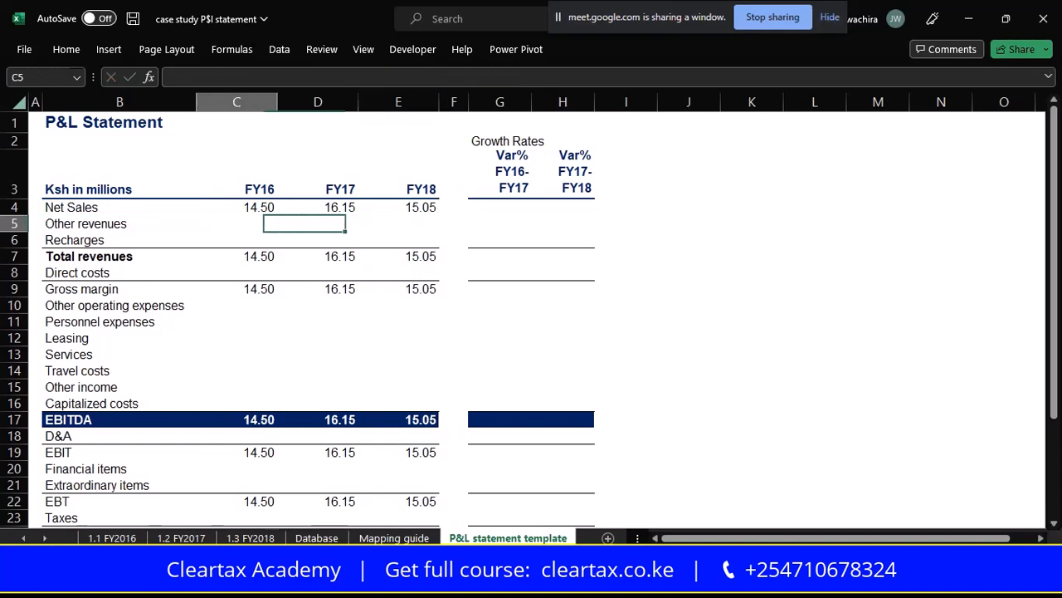
key("Up")
key("shift+Right")
key("shift+Right")
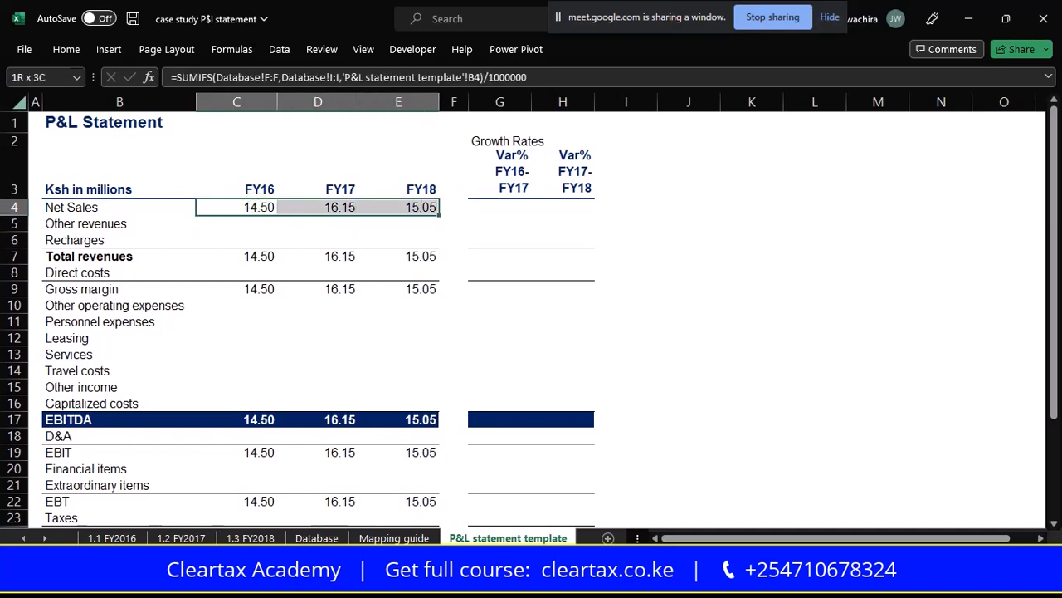
key("ctrl+r")
key("ctrl+c")
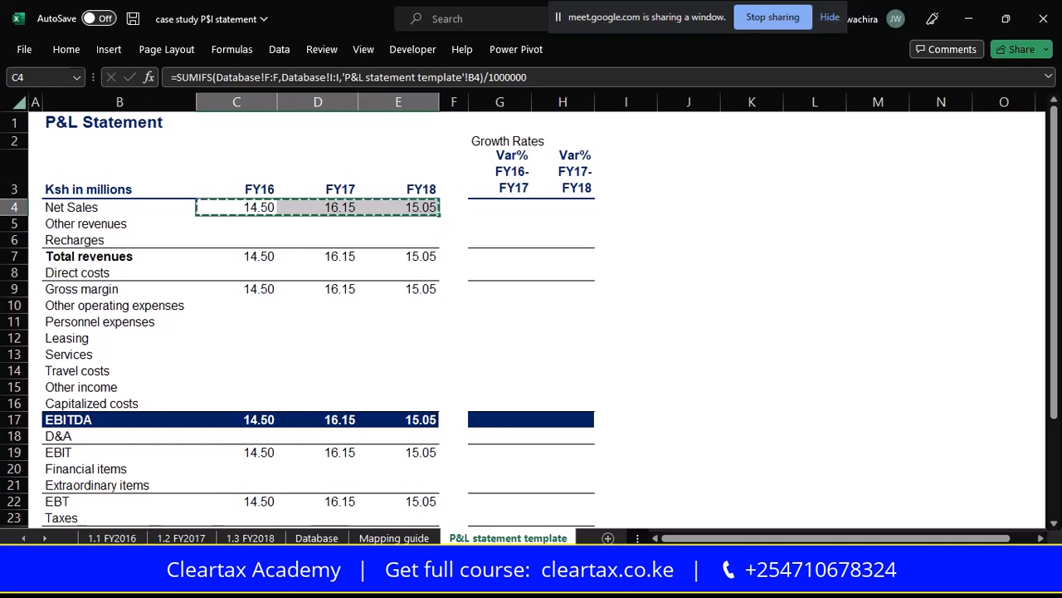
Paste the copied cells as formulas only into C5:E6 for Other revenues and Recharges
key("Down")
key("shift+Down")
key("shift+Right")
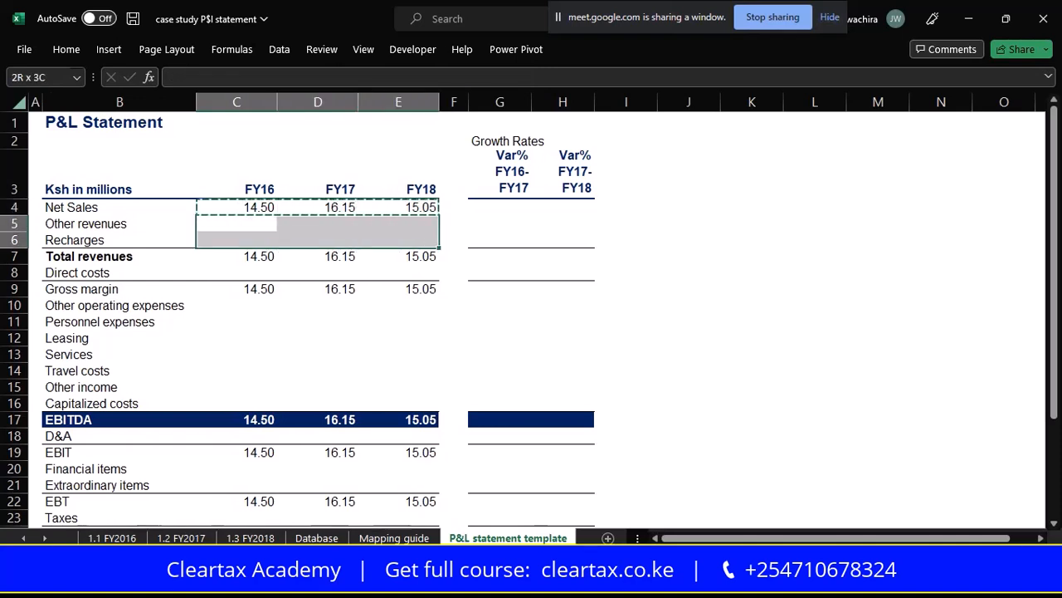
key("shift+Right")
right_click(276, 231)
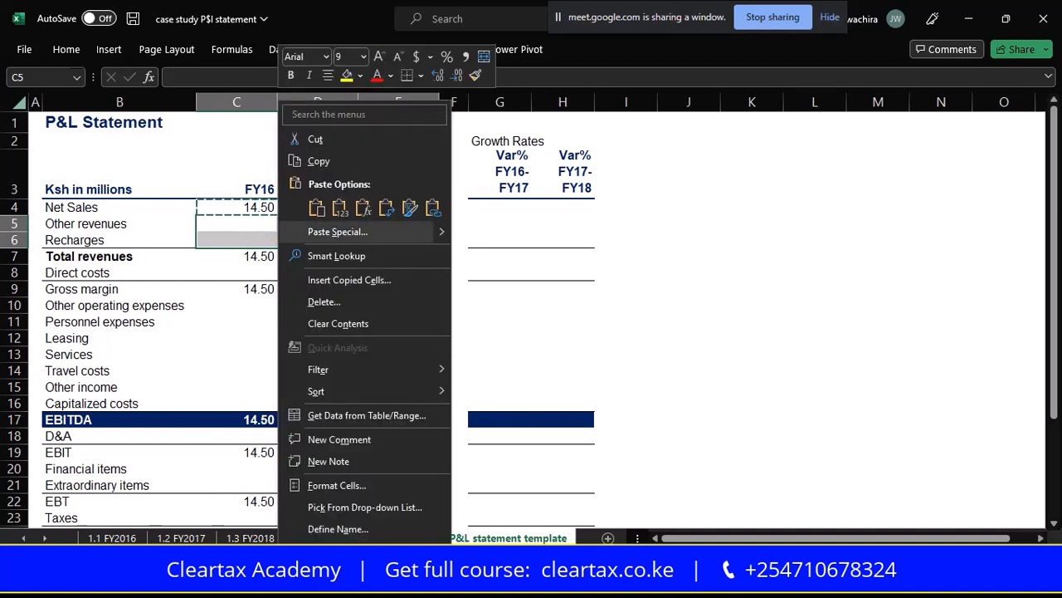
left_click(362, 207)
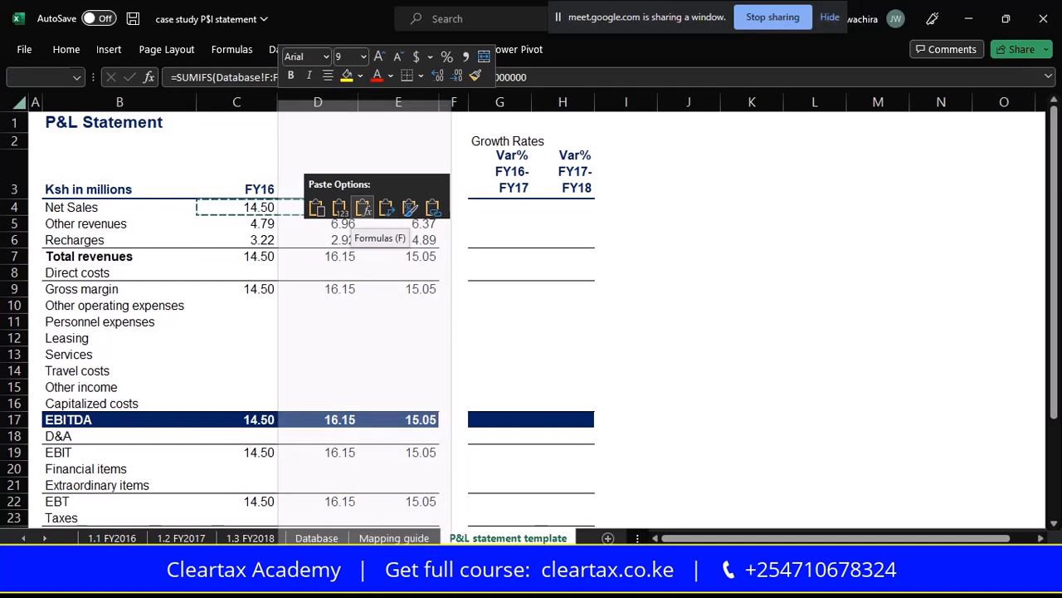
Finish the formulas-only paste for Other revenues and Recharges and clear the copy marquee
left_click(363, 208)
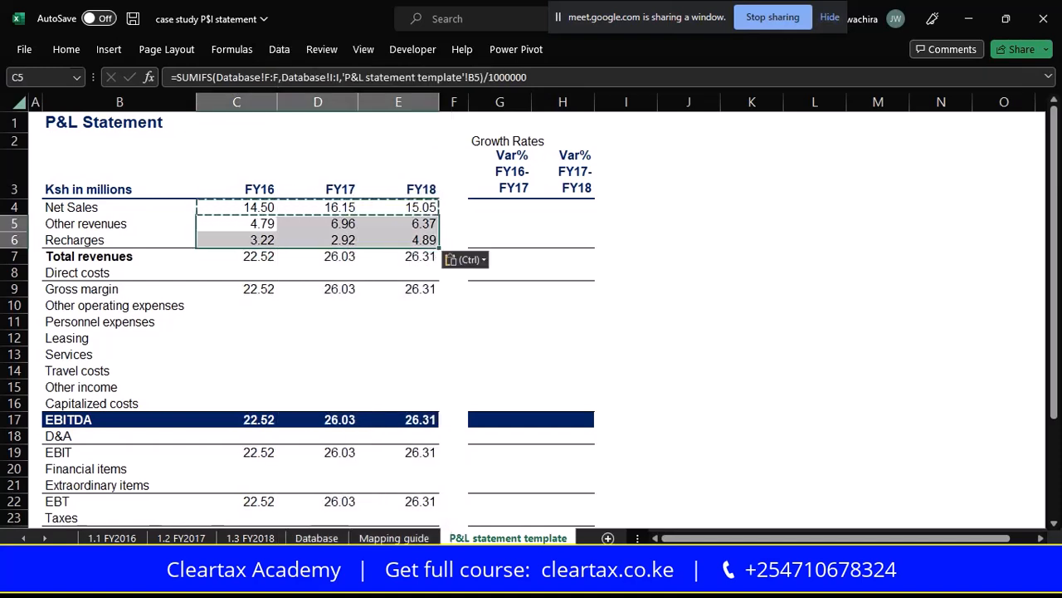
left_click(287, 275)
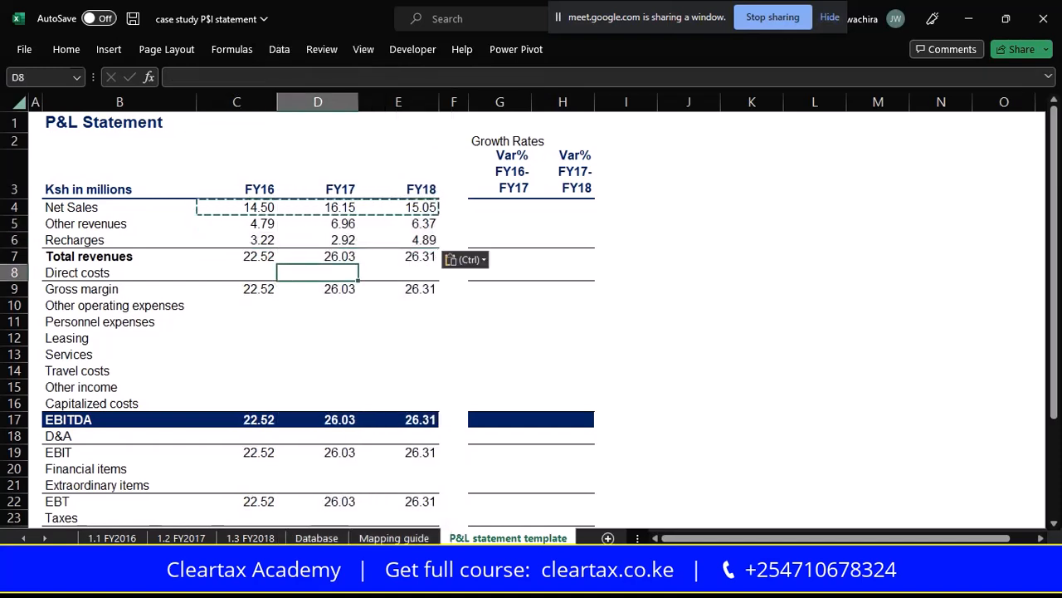
key("Escape")
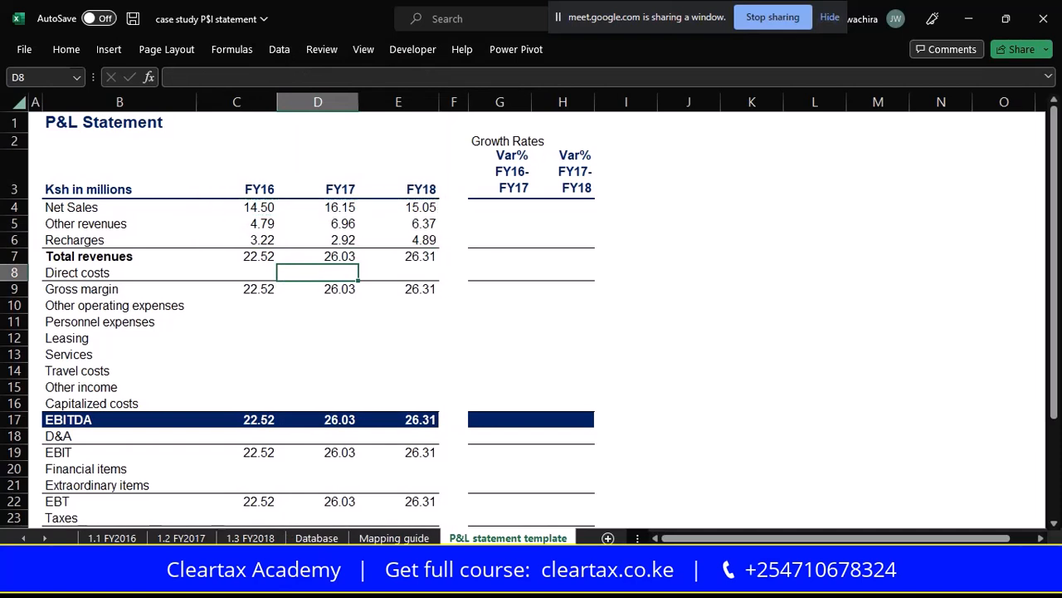
left_click(406, 272)
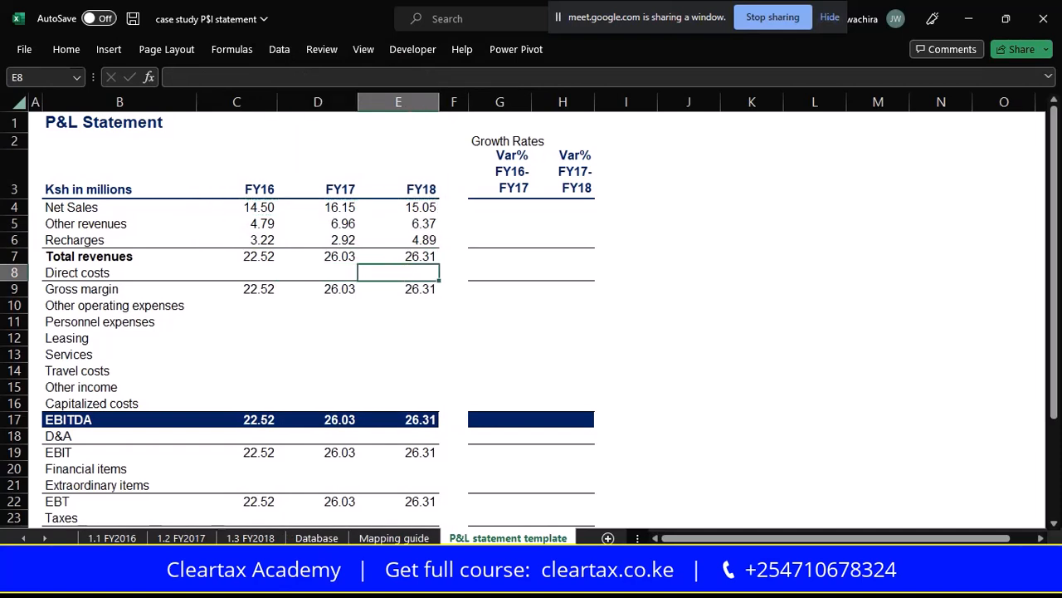
left_click_drag(237, 273, 399, 273)
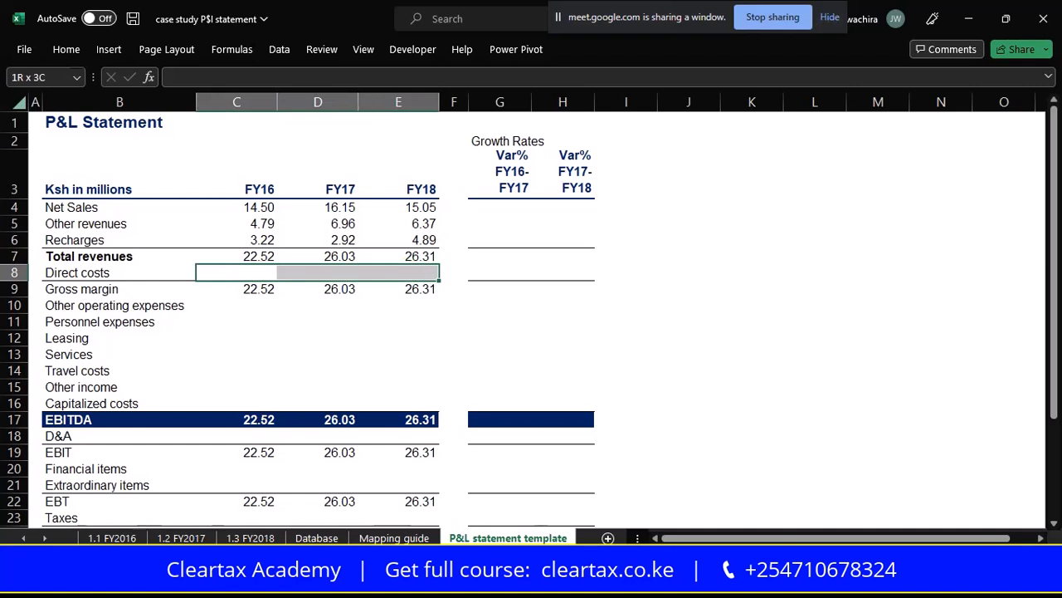
right_click(315, 272)
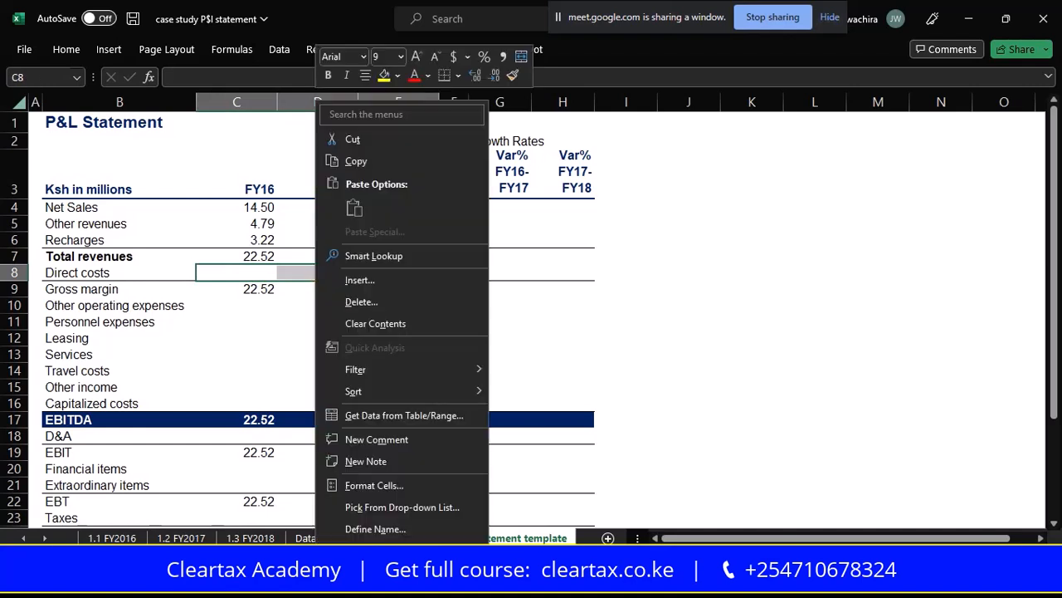
key("Escape")
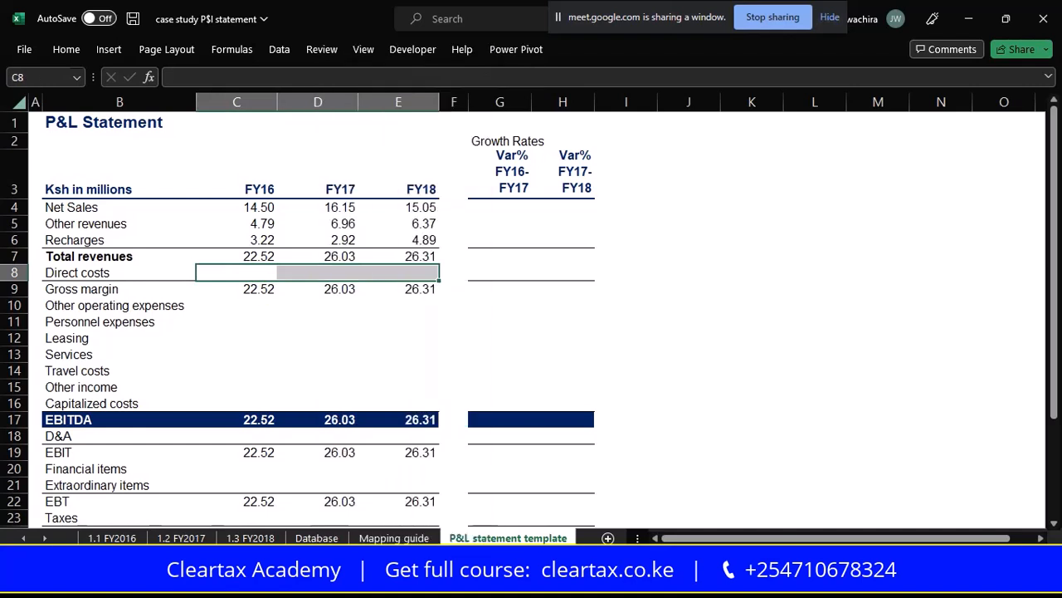
Copy the Net Sales formulas in C4:E4 and paste them as formulas only into C8:E8 for Direct costs
left_click_drag(257, 208, 410, 208)
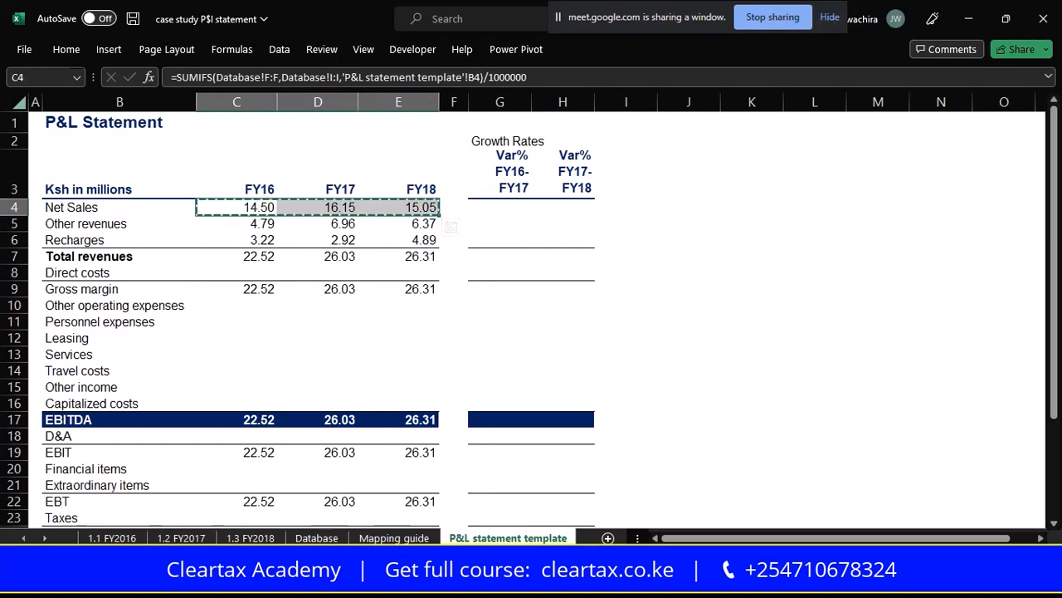
left_click_drag(251, 272, 415, 272)
right_click(339, 272)
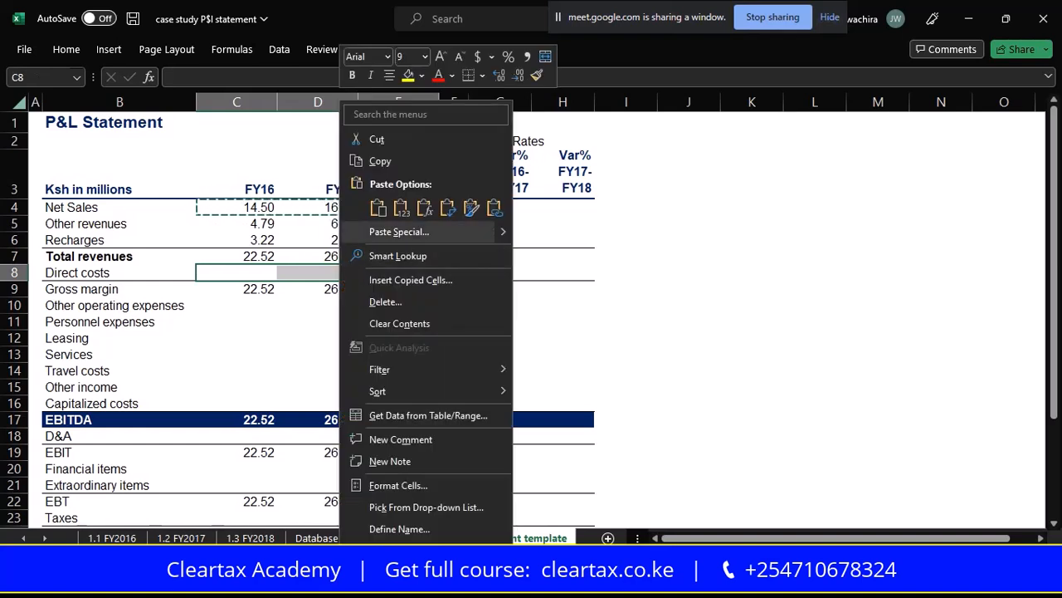
left_click(424, 207)
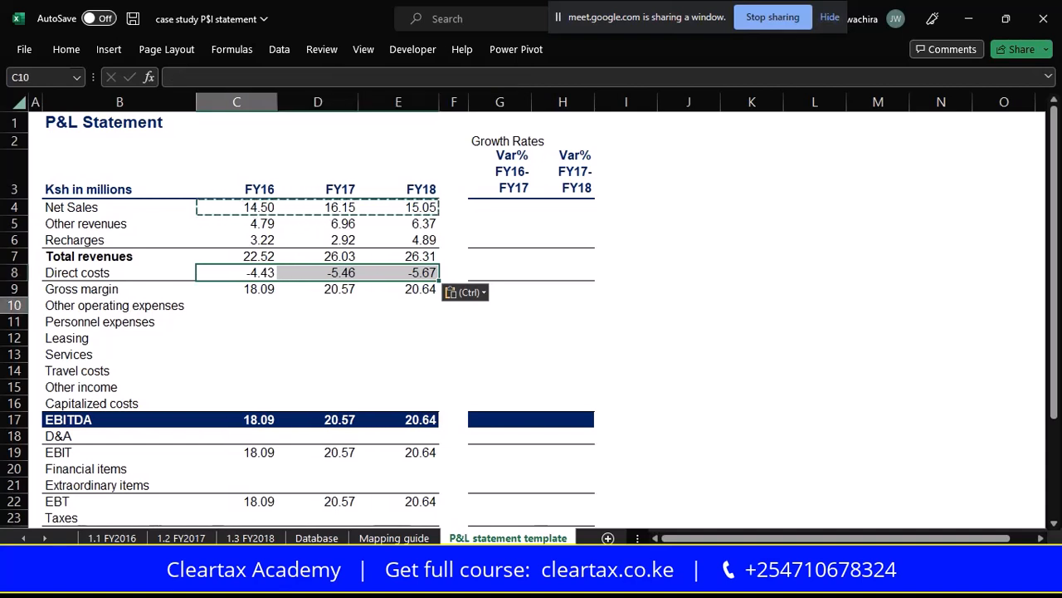
Paste the copied formulas only into C10:E16, covering Other operating expenses through Capitalized costs
left_click_drag(237, 305, 406, 404)
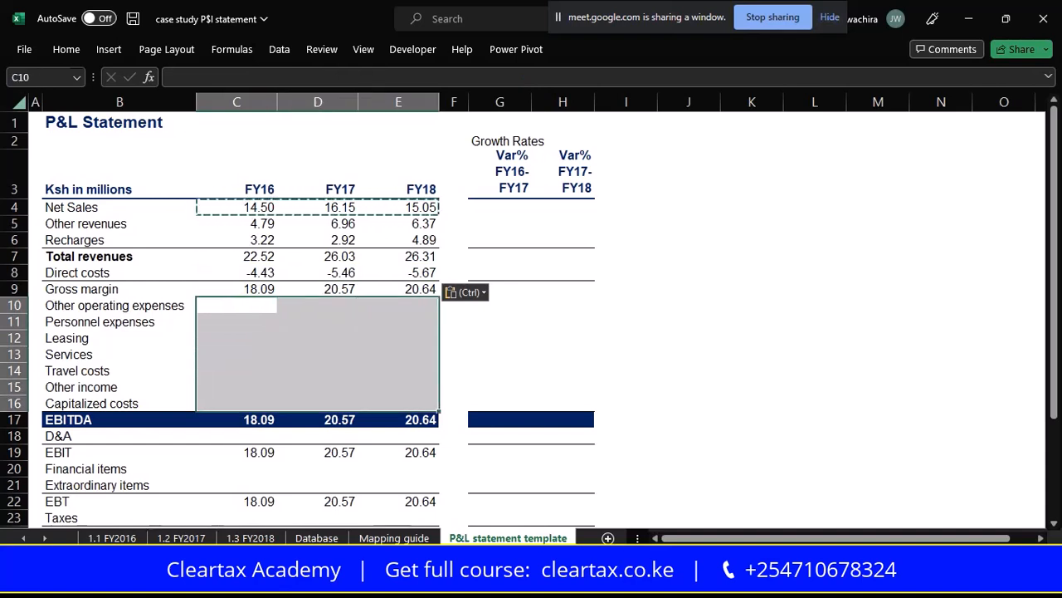
right_click(296, 336)
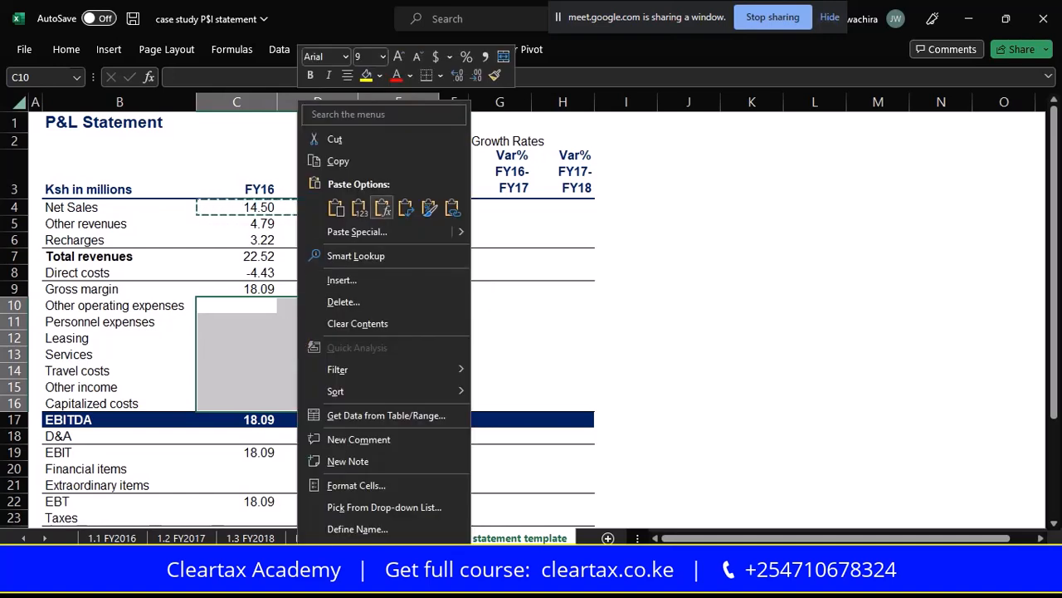
left_click(382, 208)
left_click(382, 207)
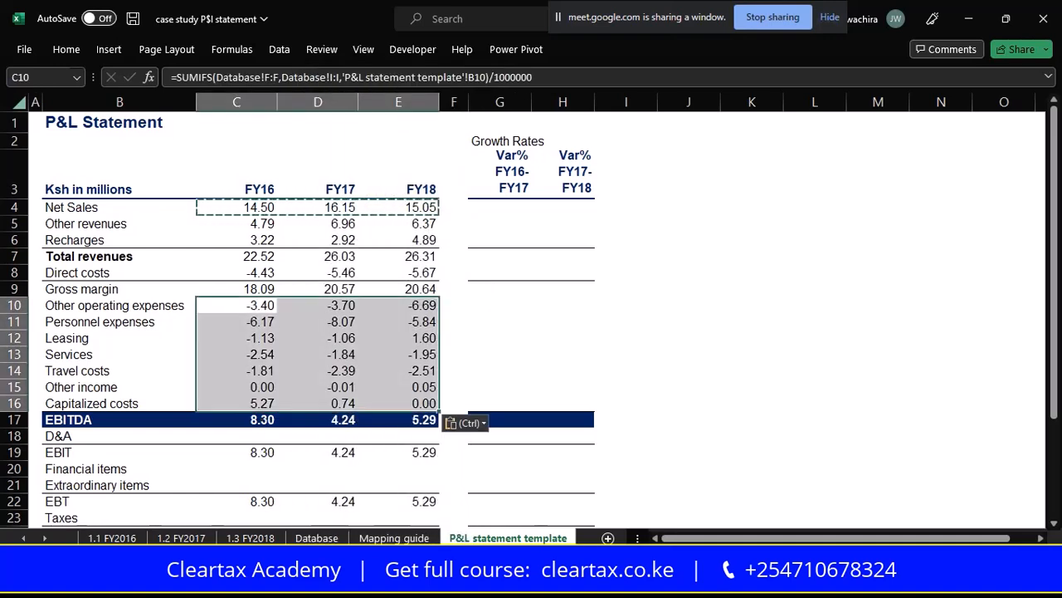
Paste the copied formulas only into the D&A row, C18:E18
scroll(382, 249, "down", 2)
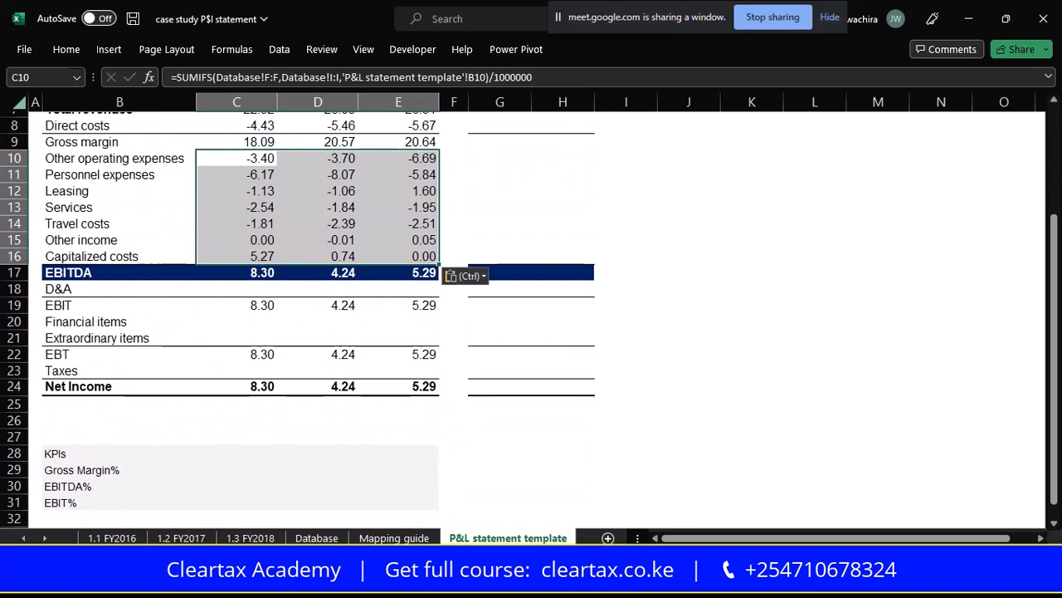
left_click_drag(236, 289, 398, 289)
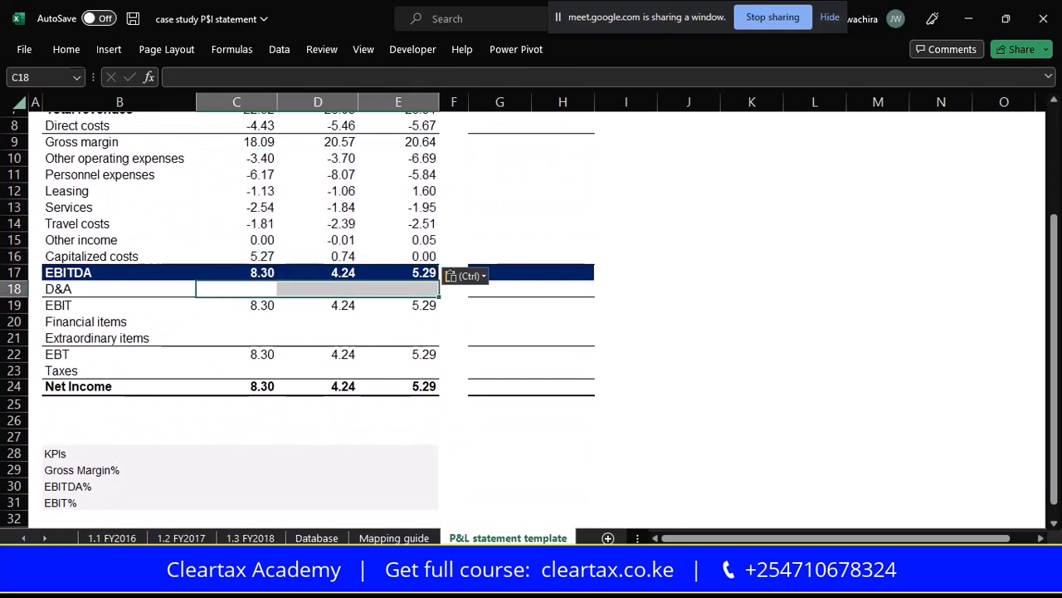
right_click(332, 289)
left_click(418, 207)
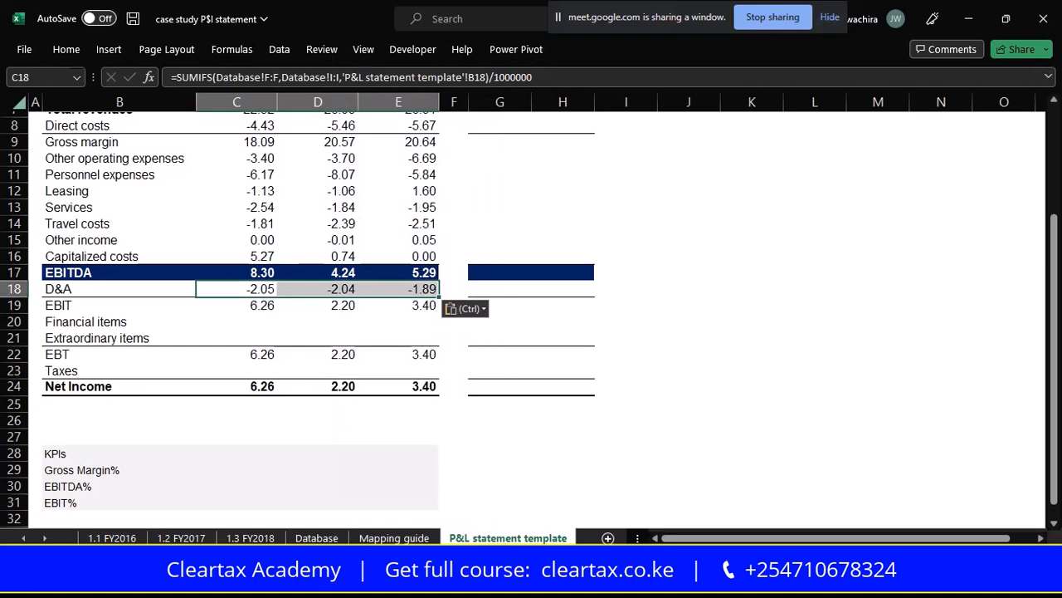
Paste the copied formulas only into C20:E21 for Financial items and Extraordinary items
left_click_drag(249, 322, 399, 336)
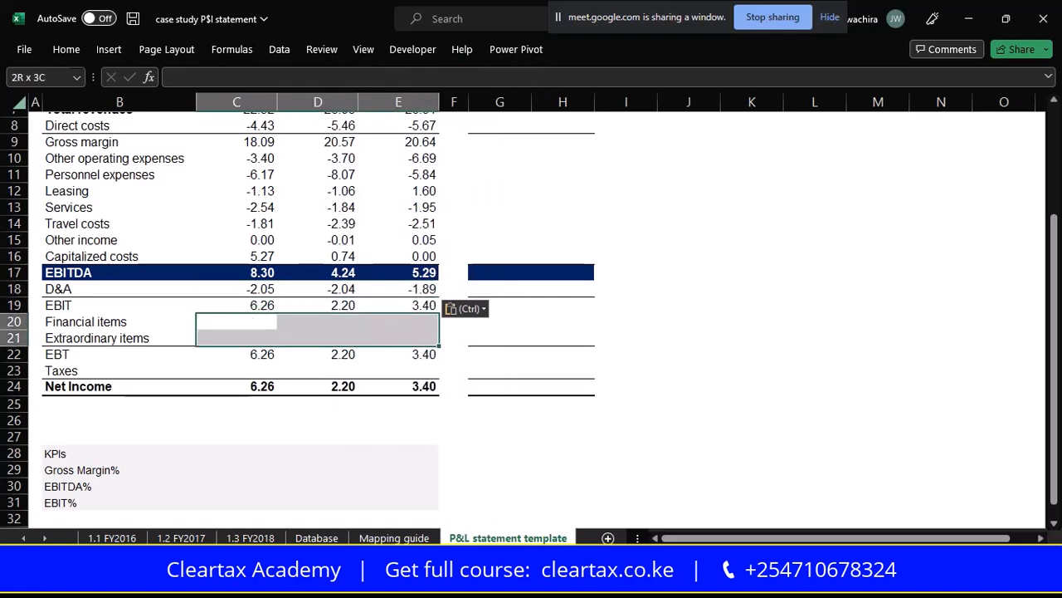
right_click(355, 332)
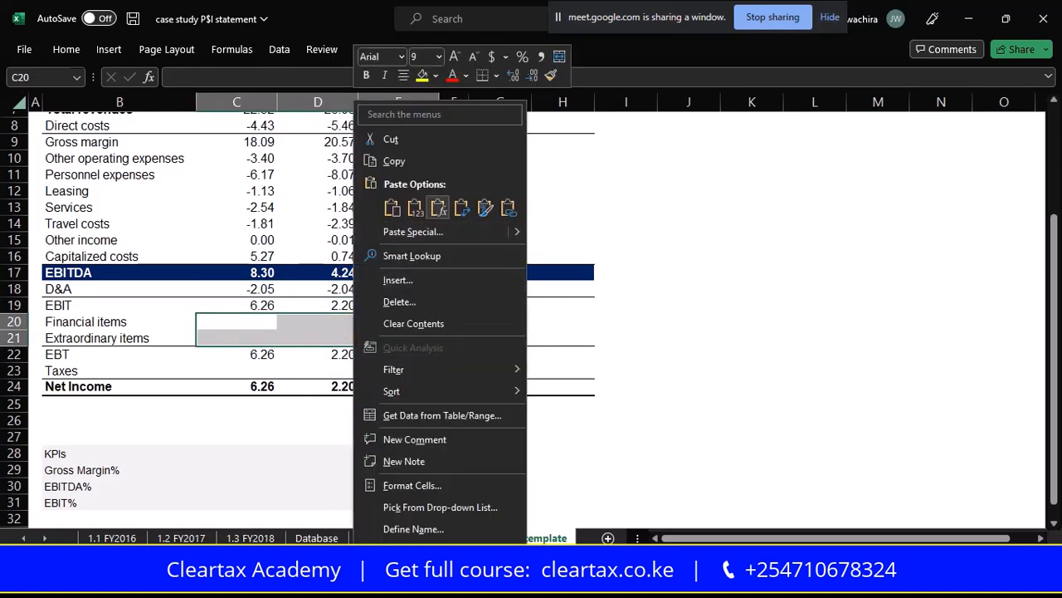
left_click(438, 207)
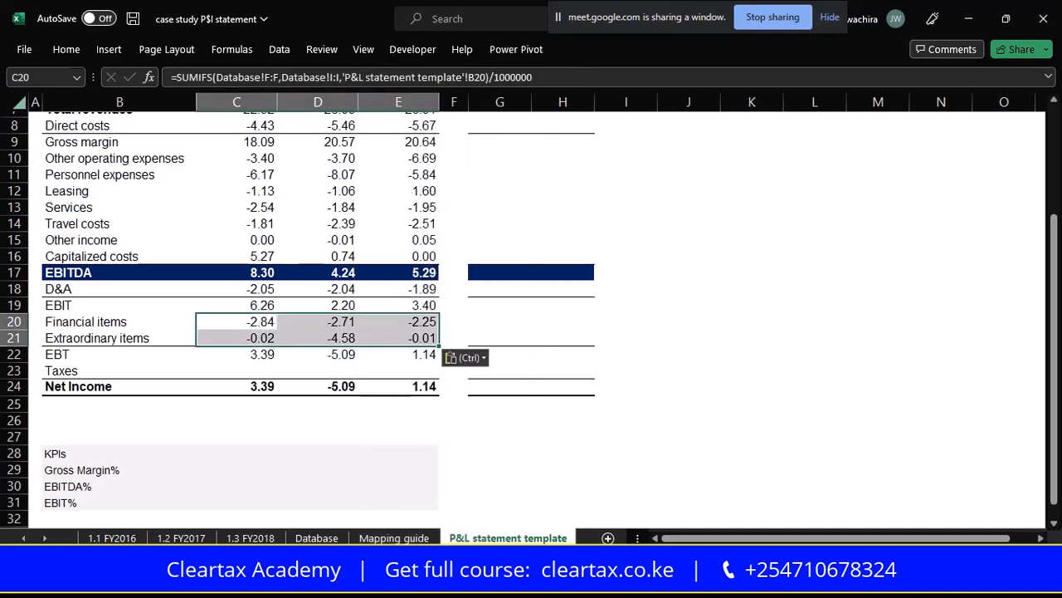
Paste the copied formulas only into the Taxes row, C23:E23, and deselect the range
left_click_drag(241, 371, 398, 371)
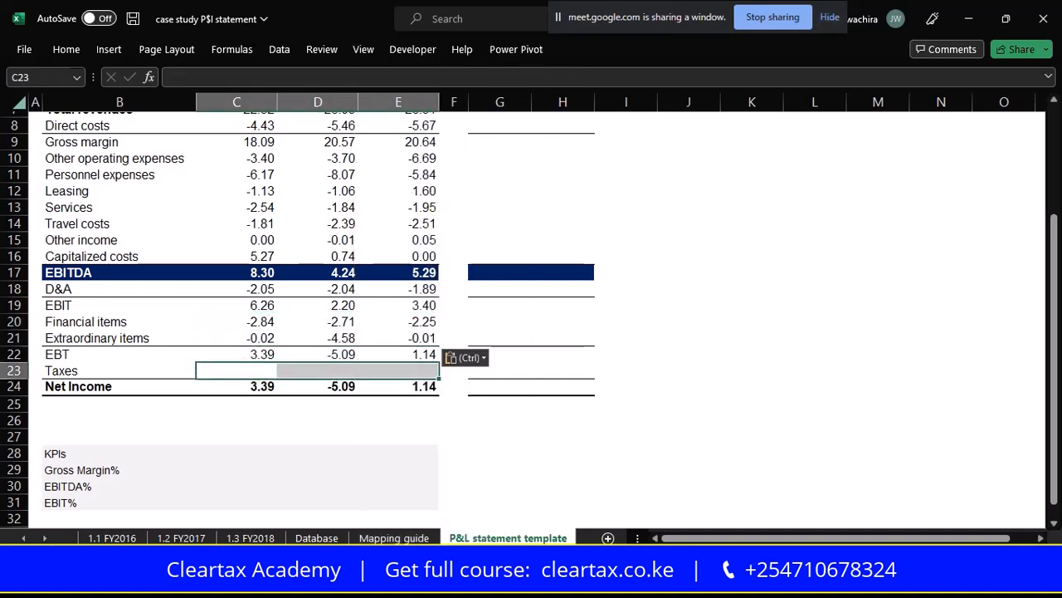
right_click(355, 371)
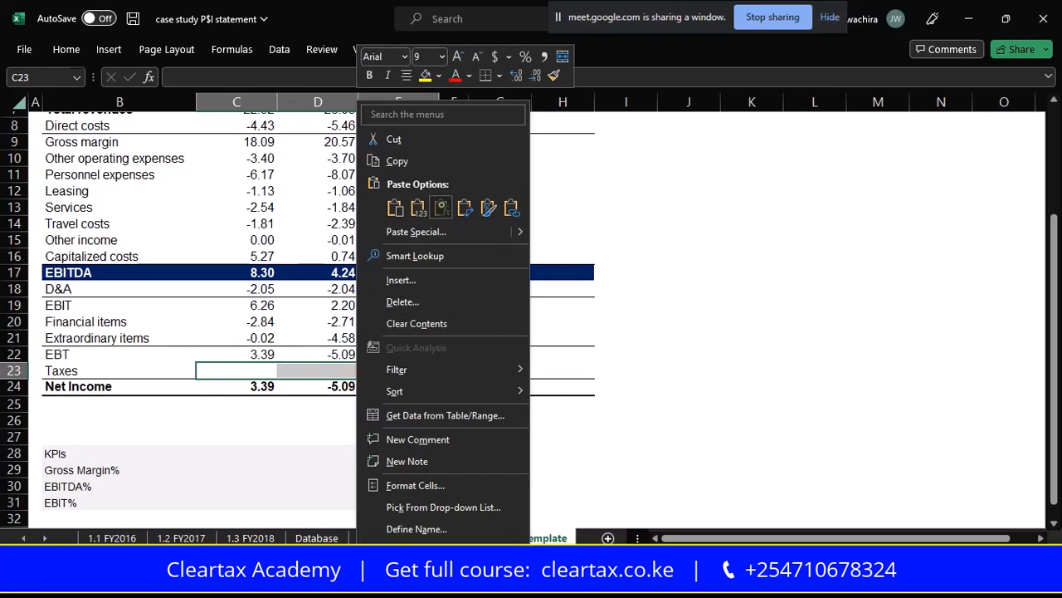
left_click(439, 207)
left_click(253, 404)
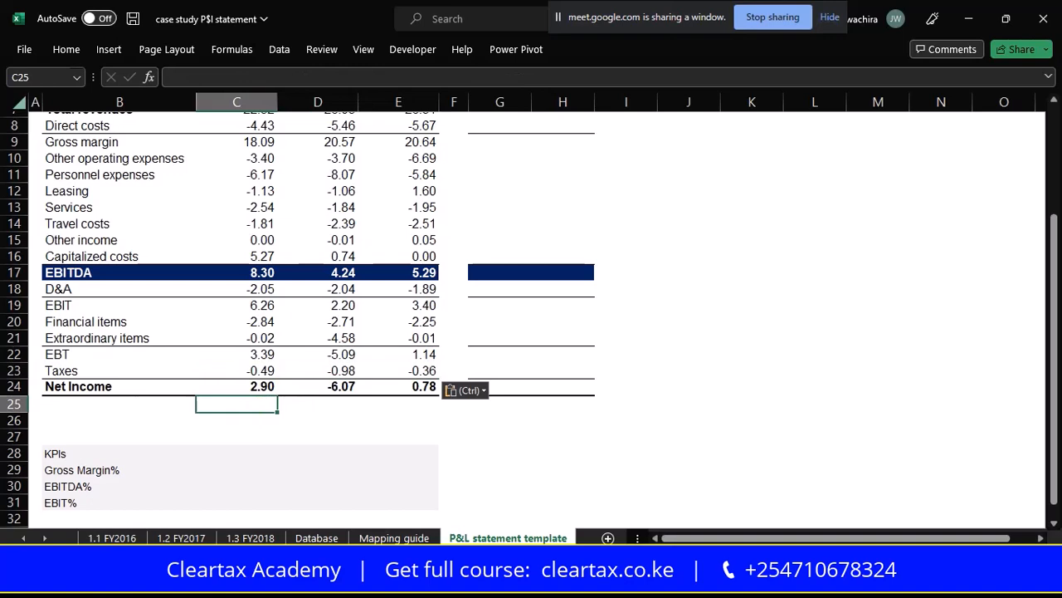
left_click(325, 418)
Review the P&L statement from Net Sales to Net Income for FY16 to FY18, including the FY18 Net Income formula
scroll(324, 418, "up", 2)
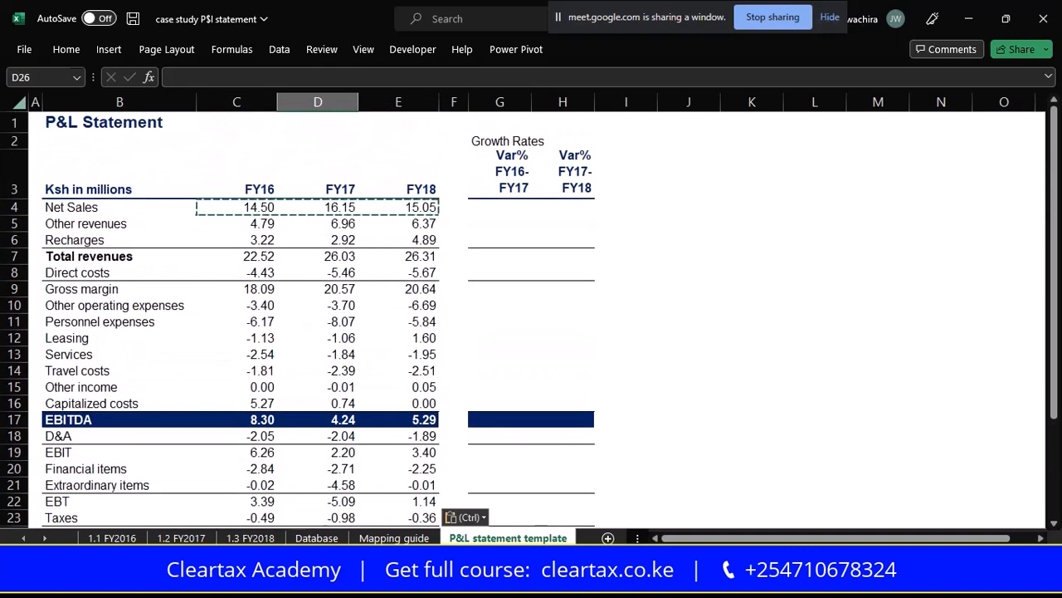
scroll(531, 315, "down", 4)
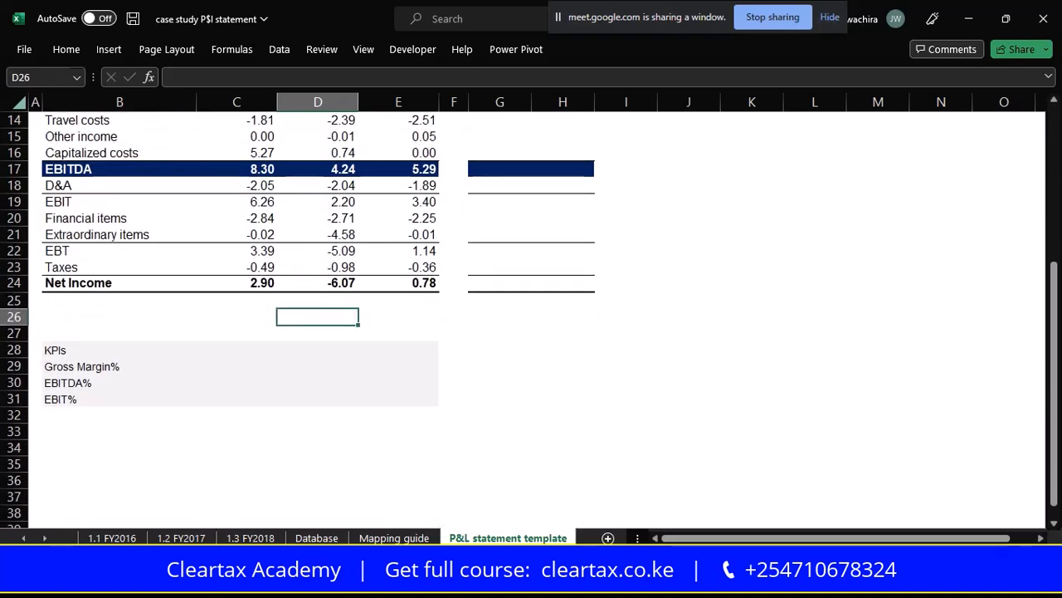
scroll(303, 154, "up", 5)
left_click(306, 154)
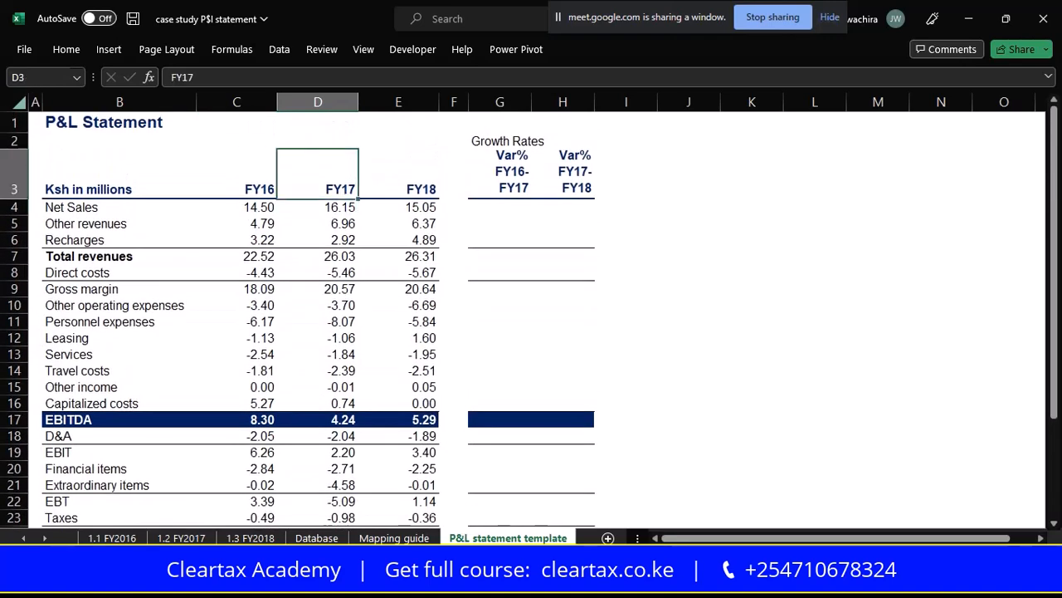
scroll(531, 320, "down", 2)
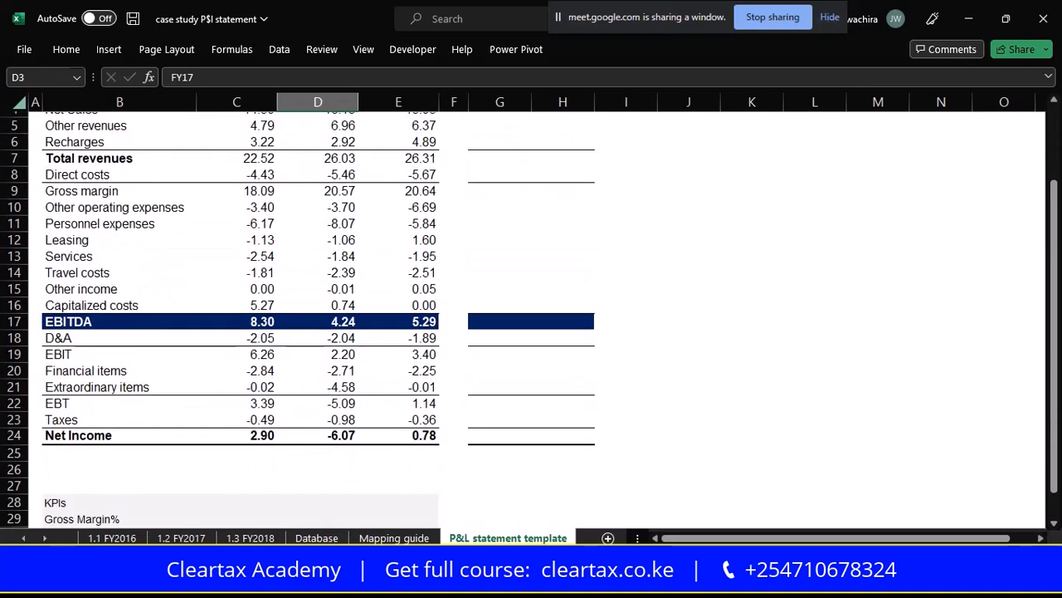
scroll(532, 315, "up", 2)
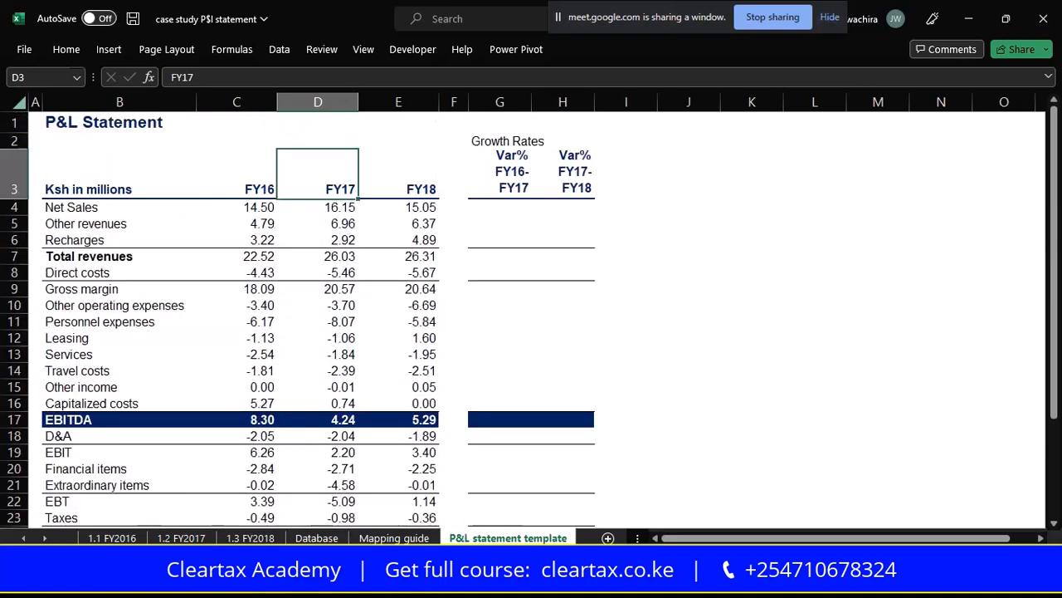
scroll(532, 320, "down", 2)
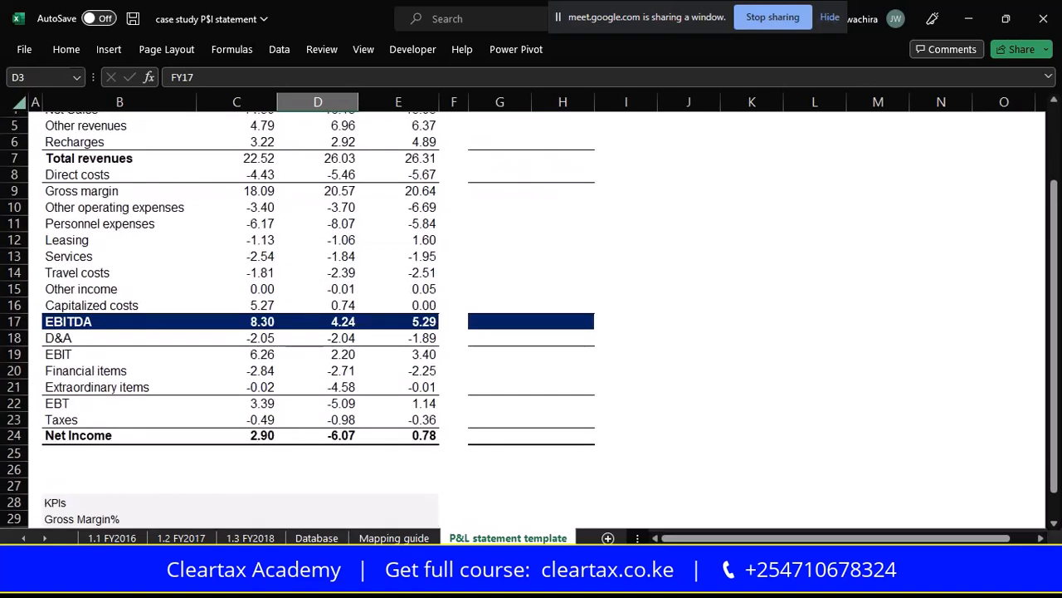
scroll(531, 319, "up", 1)
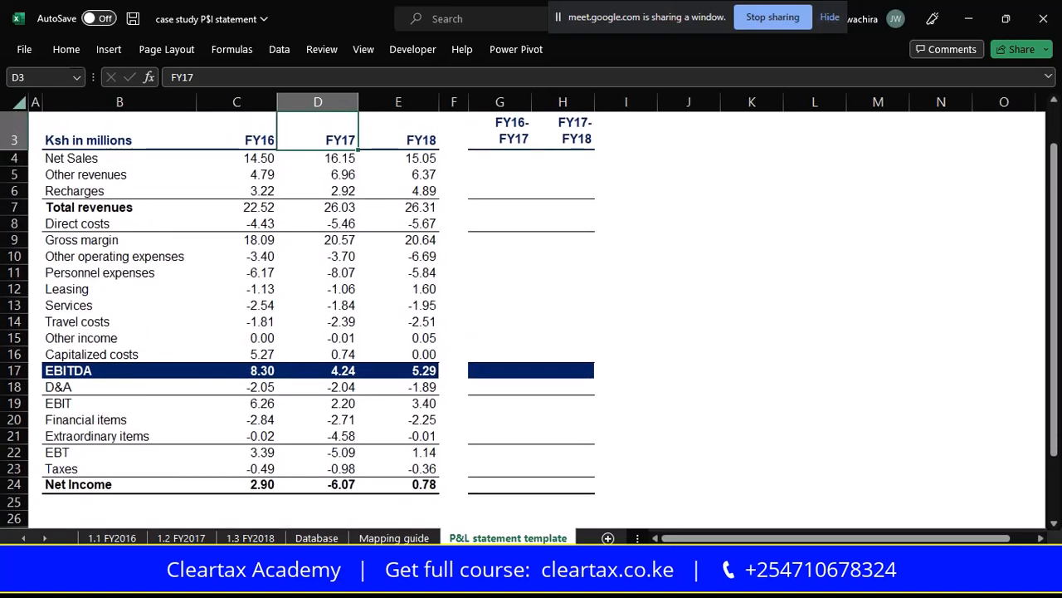
scroll(531, 320, "up", 1)
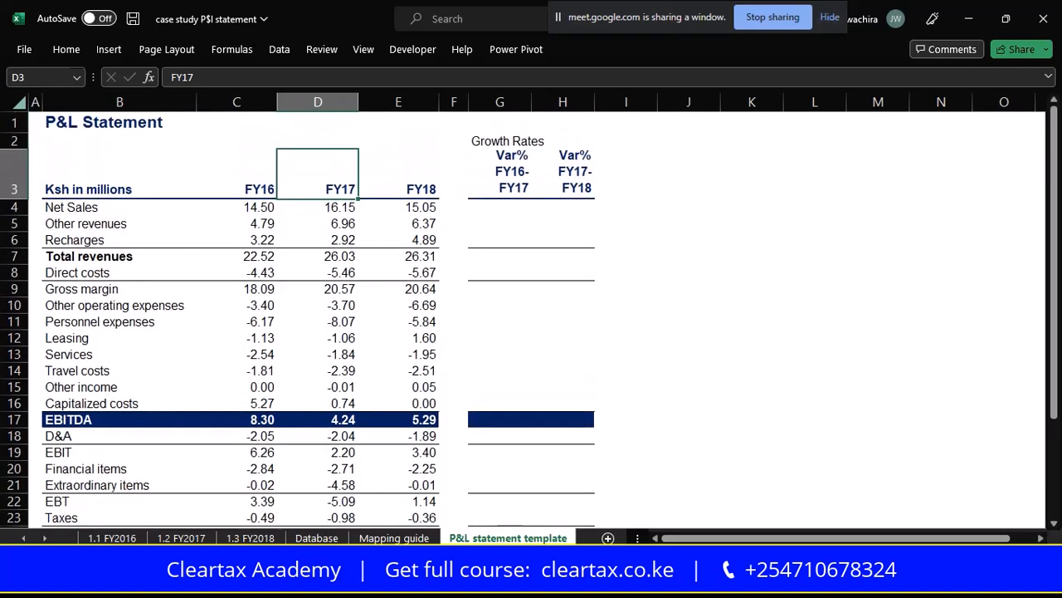
scroll(531, 320, "down", 2)
left_click(405, 387)
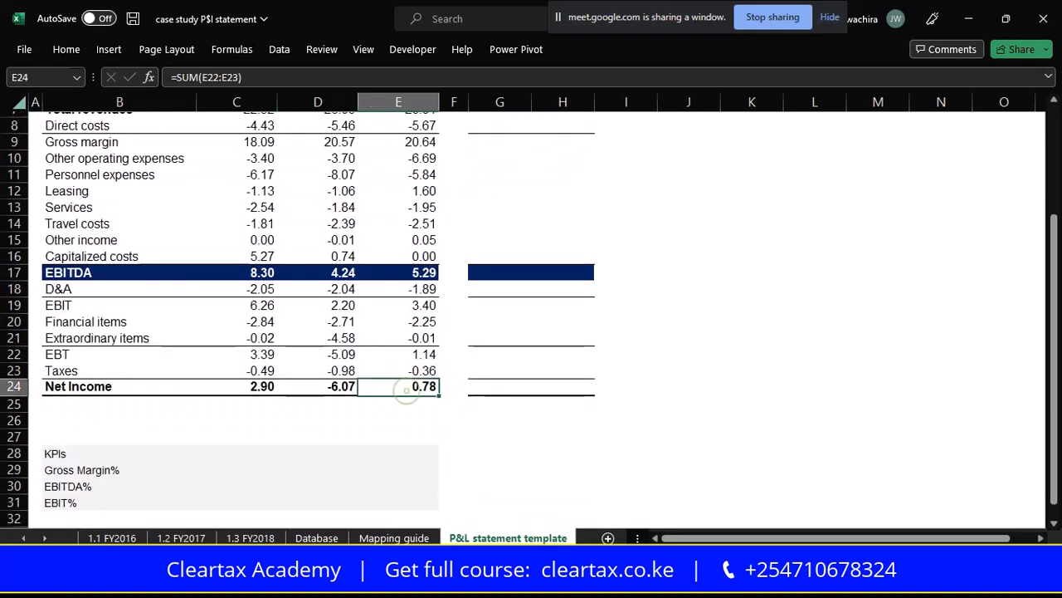
scroll(531, 319, "up", 2)
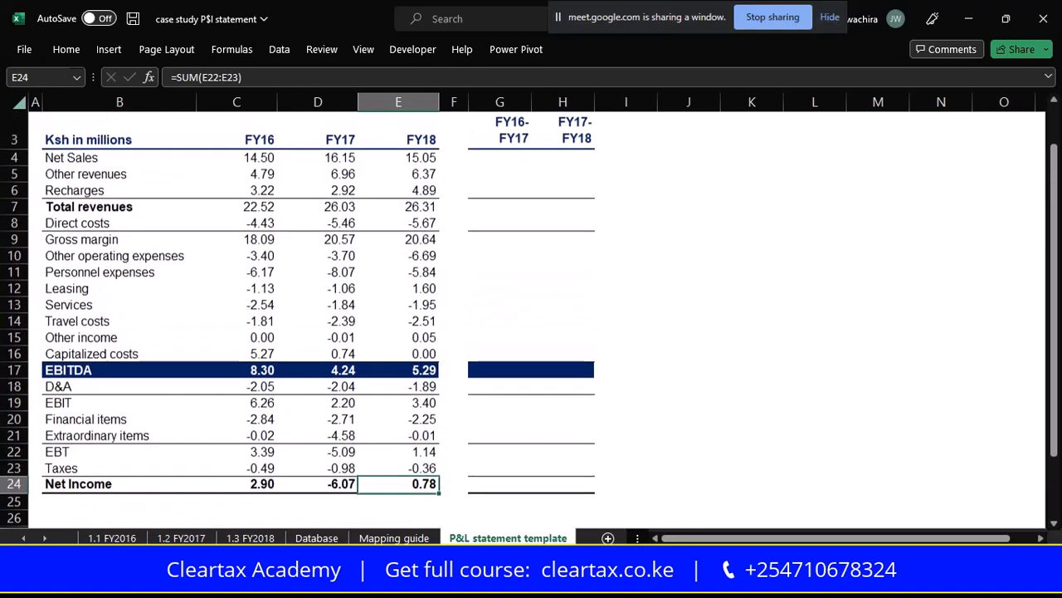
scroll(531, 320, "down", 1)
scroll(531, 320, "up", 1)
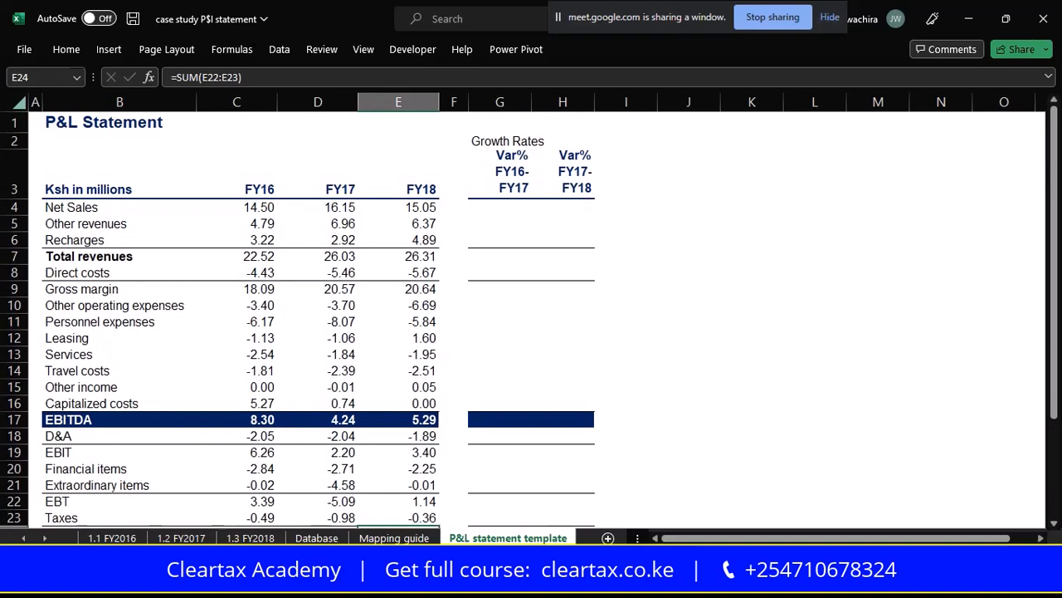
scroll(531, 320, "down", 1)
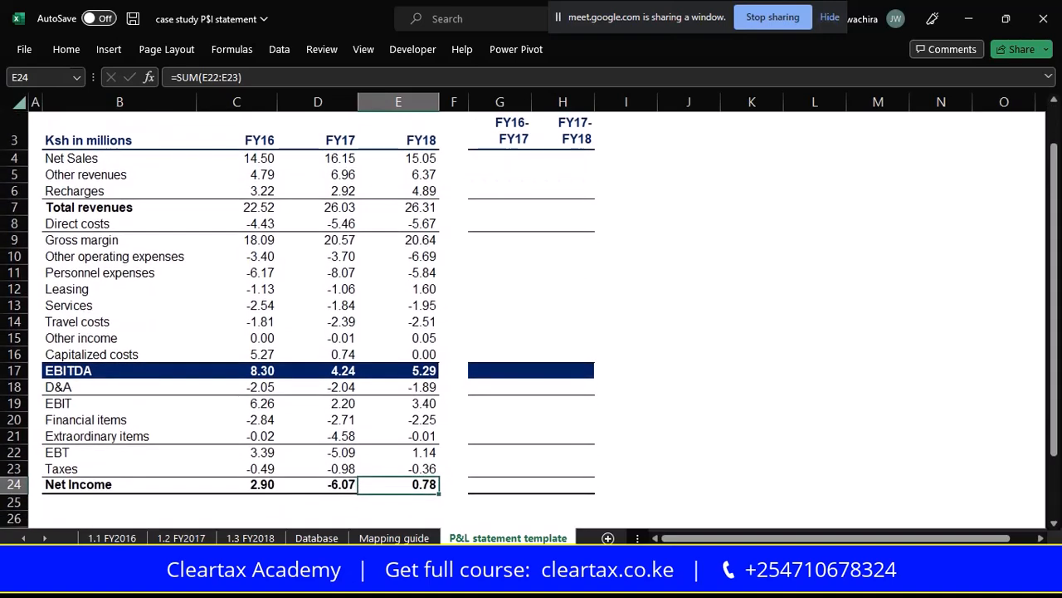
scroll(532, 320, "up", 1)
scroll(531, 320, "down", 1)
scroll(531, 320, "up", 1)
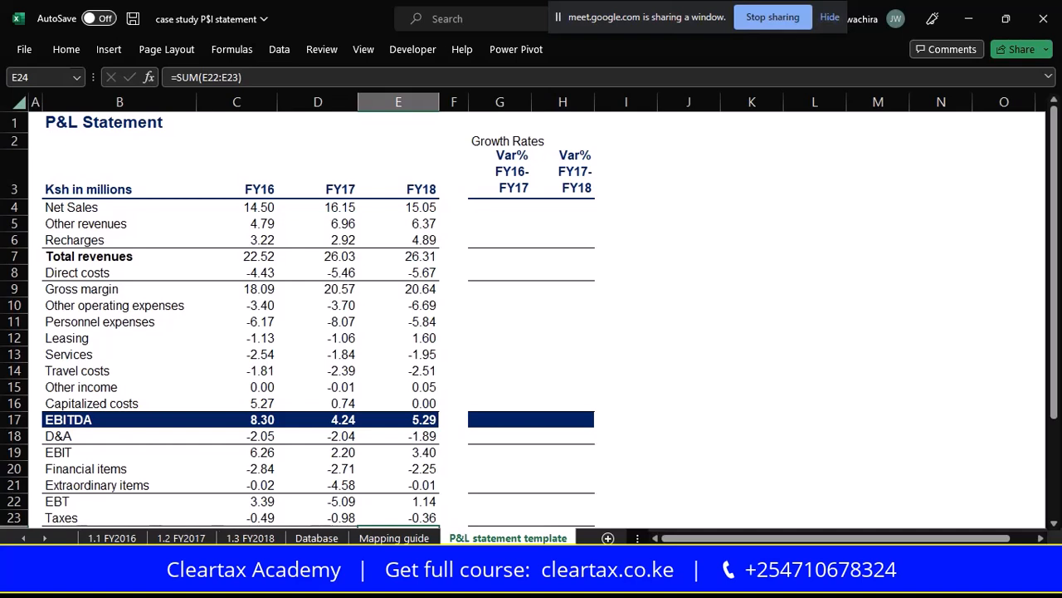
Enter the formula =D4/C4 in G4 to compare FY17 Net Sales with FY16
left_click(339, 207)
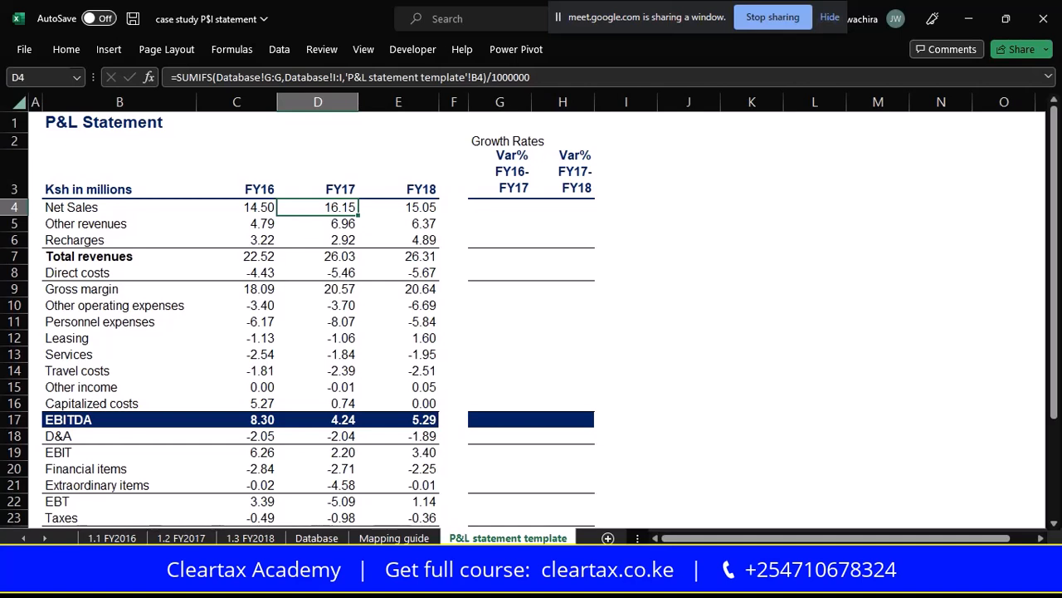
left_click(503, 208)
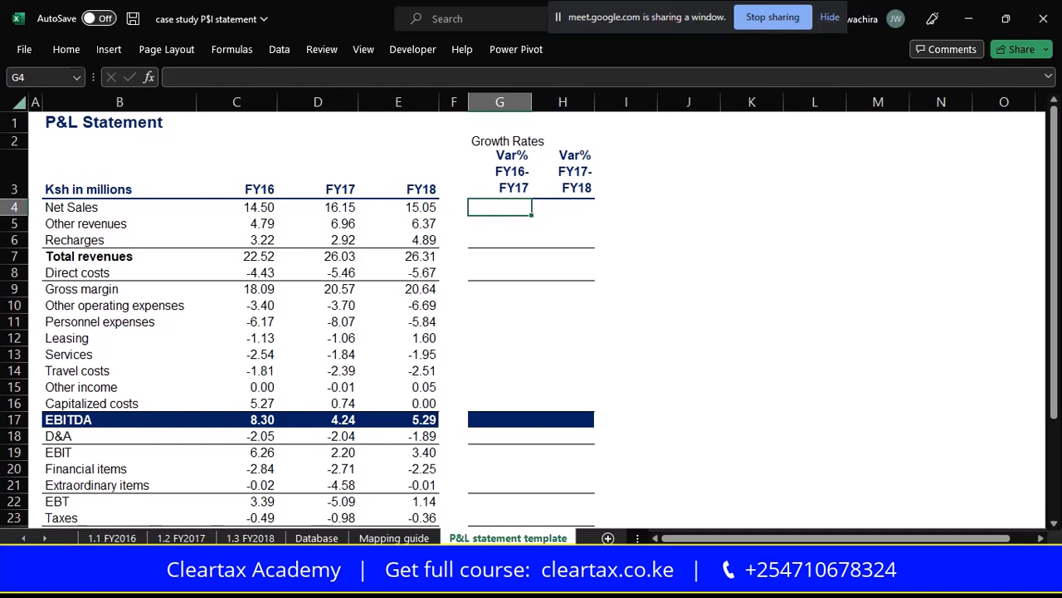
left_click(562, 209)
left_click(501, 208)
left_click(554, 206)
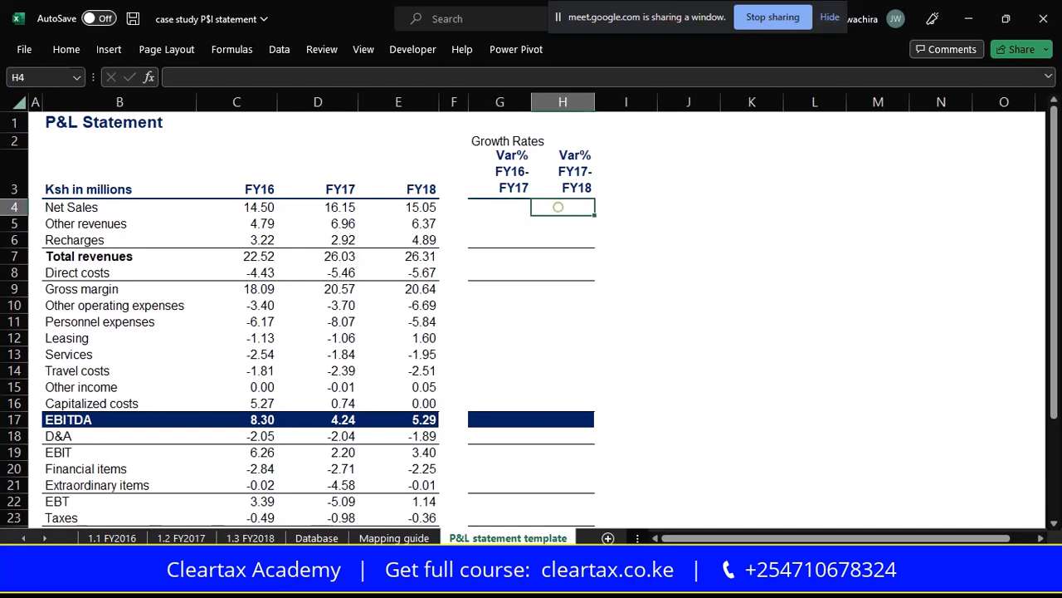
left_click(501, 207)
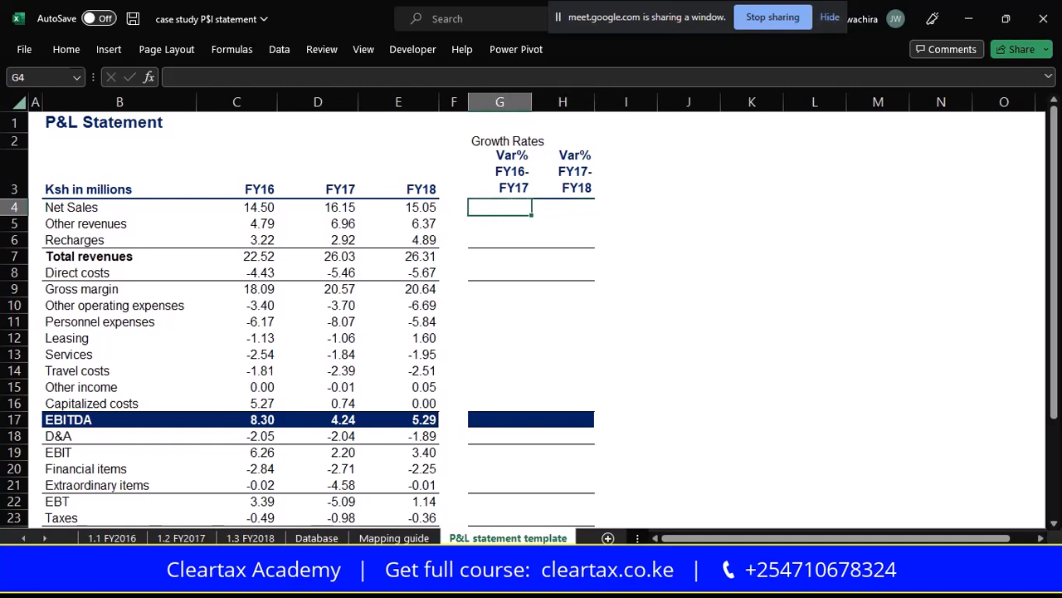
type("=")
left_click(339, 207)
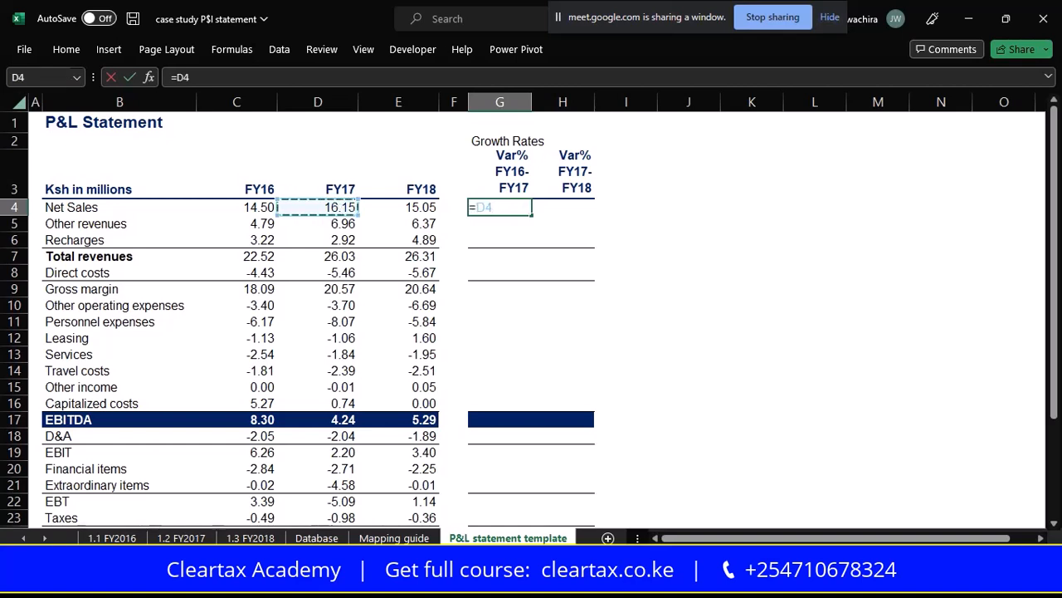
type("/")
left_click(256, 207)
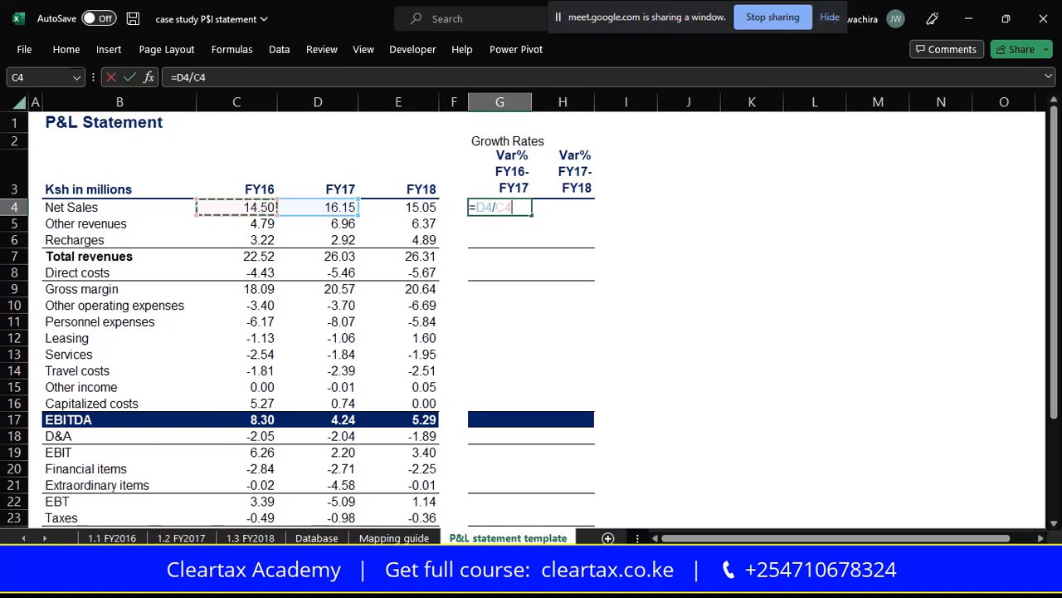
key("Return")
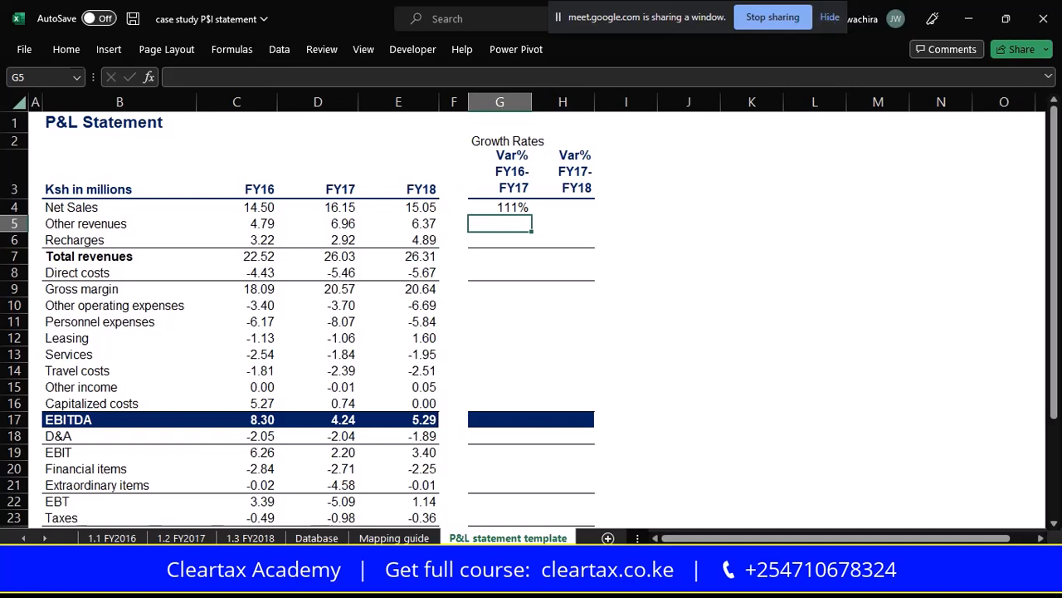
Extend the Net Sales formula in G4 to =D4/C4-1 so it gives the FY16-FY17 growth rate
left_click(507, 207)
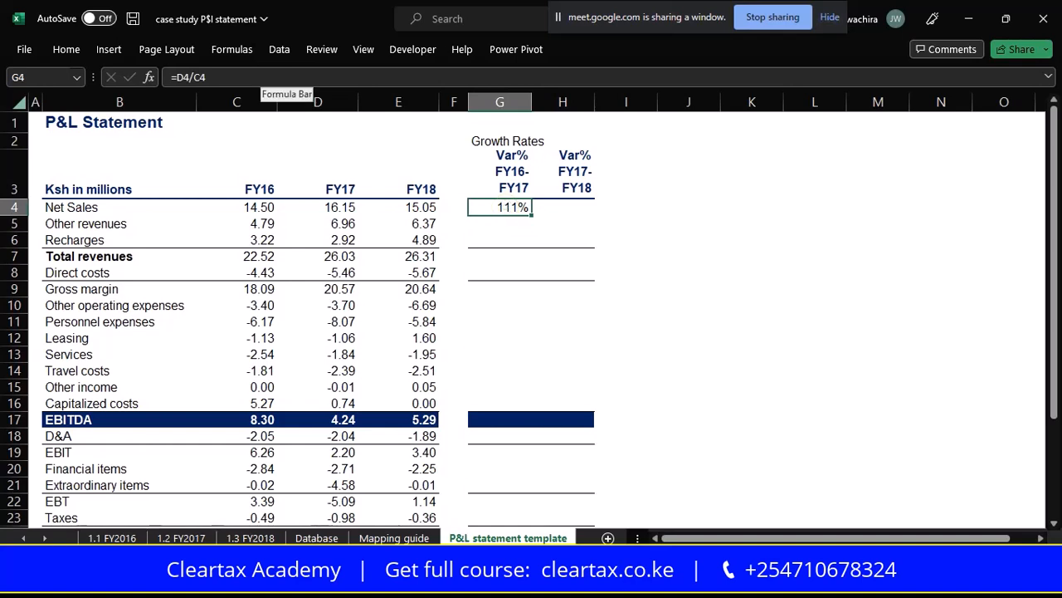
left_click(264, 77)
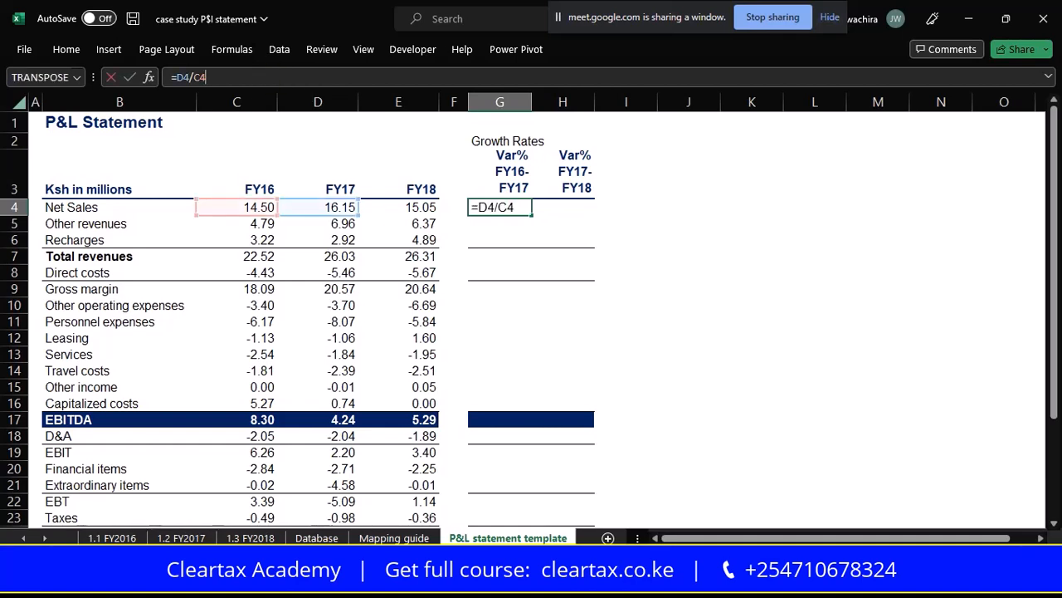
type("-1")
key("Return")
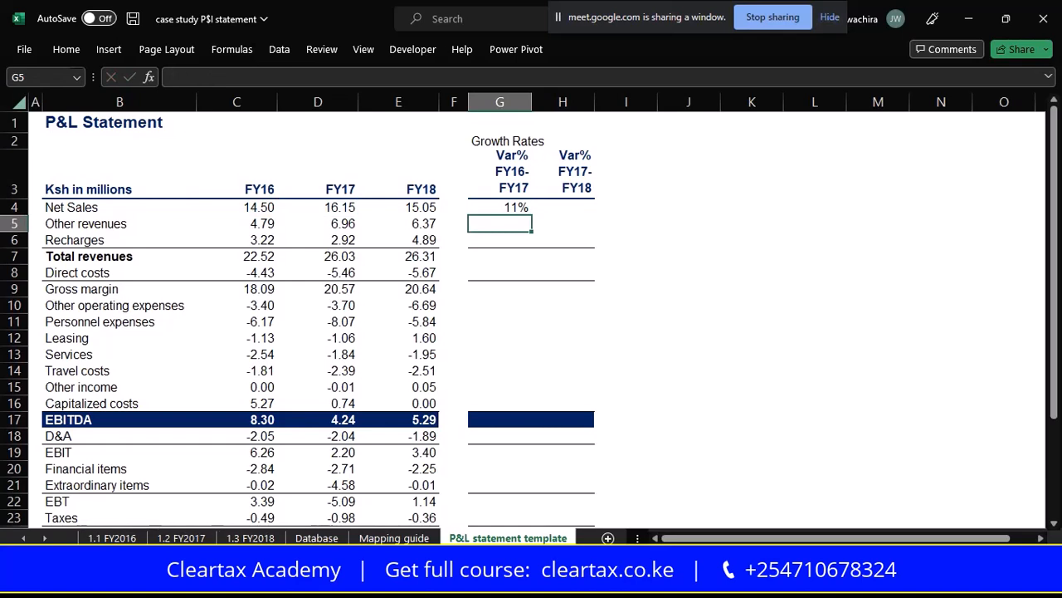
Fill the Net Sales growth formula from G4 across into H4
left_click(561, 206)
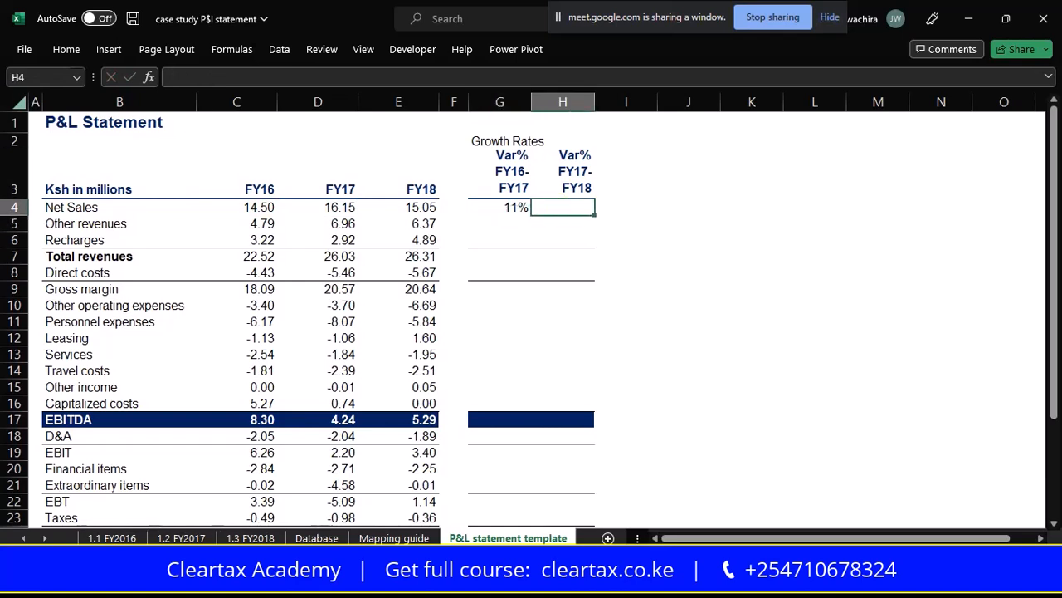
left_click(512, 210)
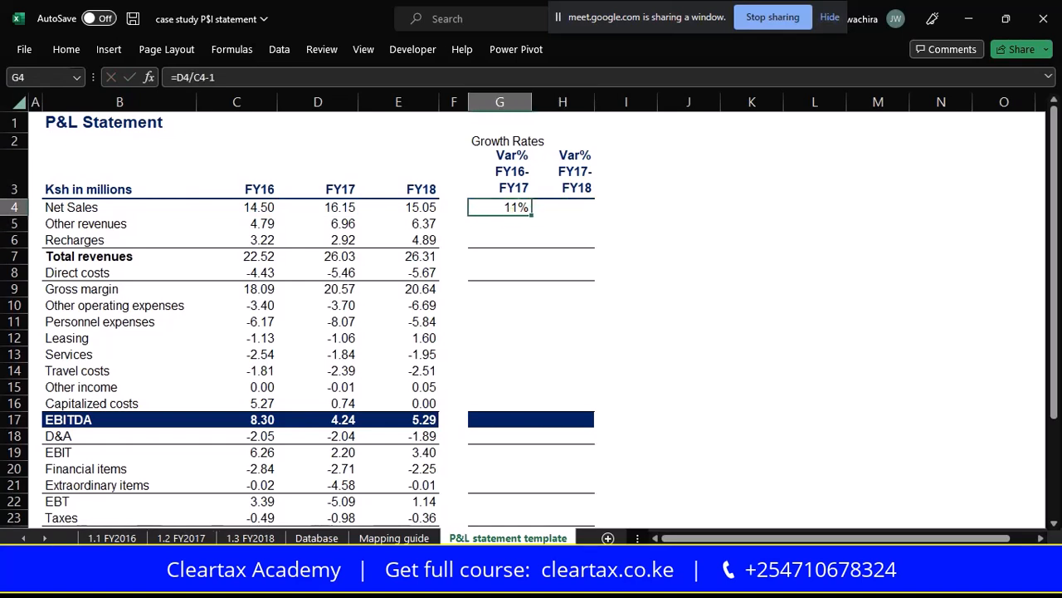
left_click_drag(532, 214, 585, 213)
left_click(564, 229)
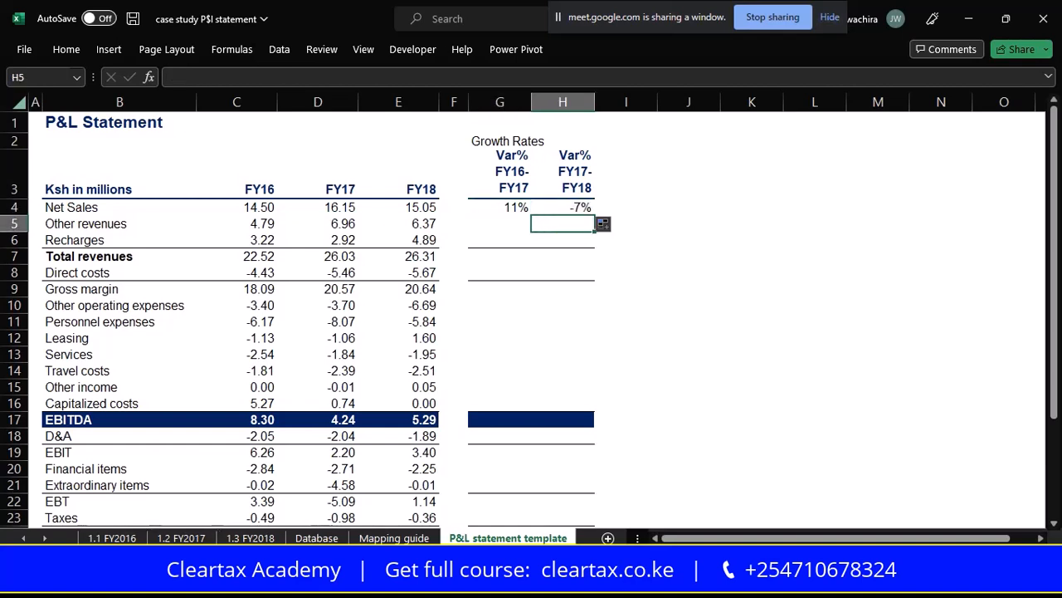
Remove the filled growth formula from H4, leaving the cell empty
double_click(563, 207)
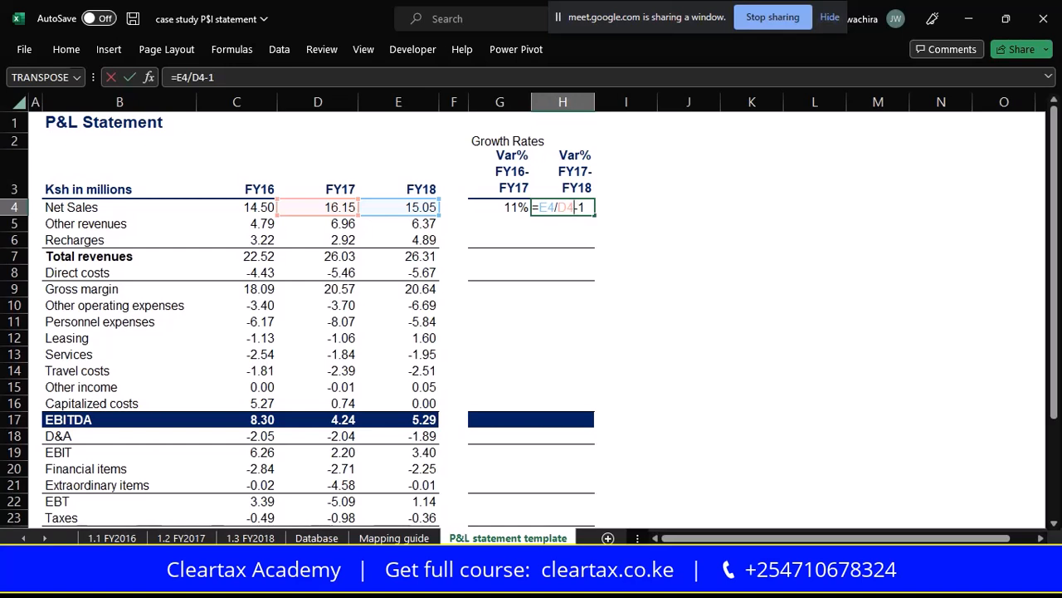
key("BackSpace")
key("BackSpace")
key("BackSpace")
key("BackSpace")
key("BackSpace")
key("BackSpace")
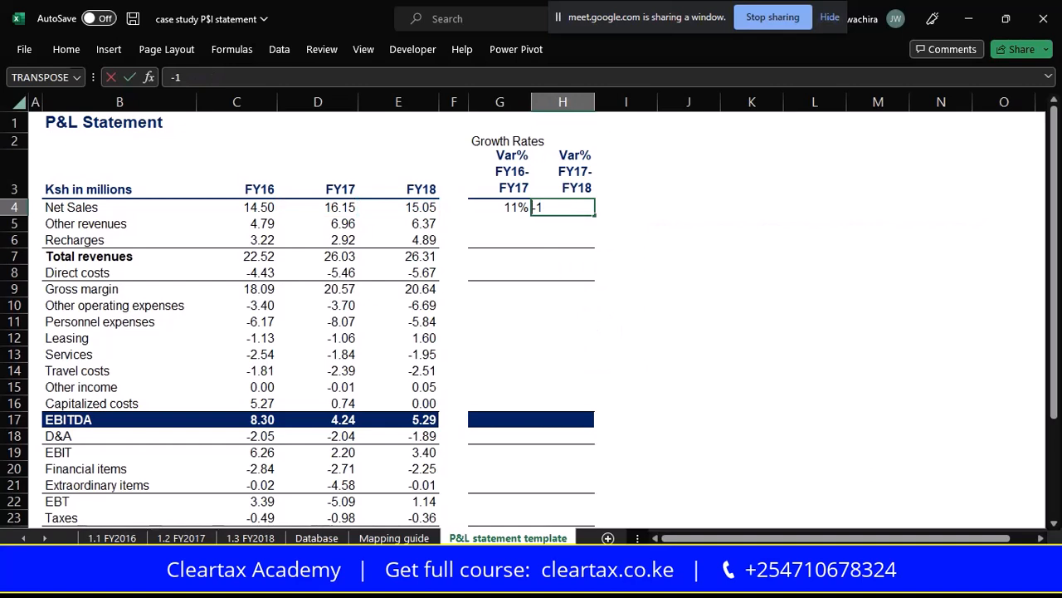
key("Return")
key("Up")
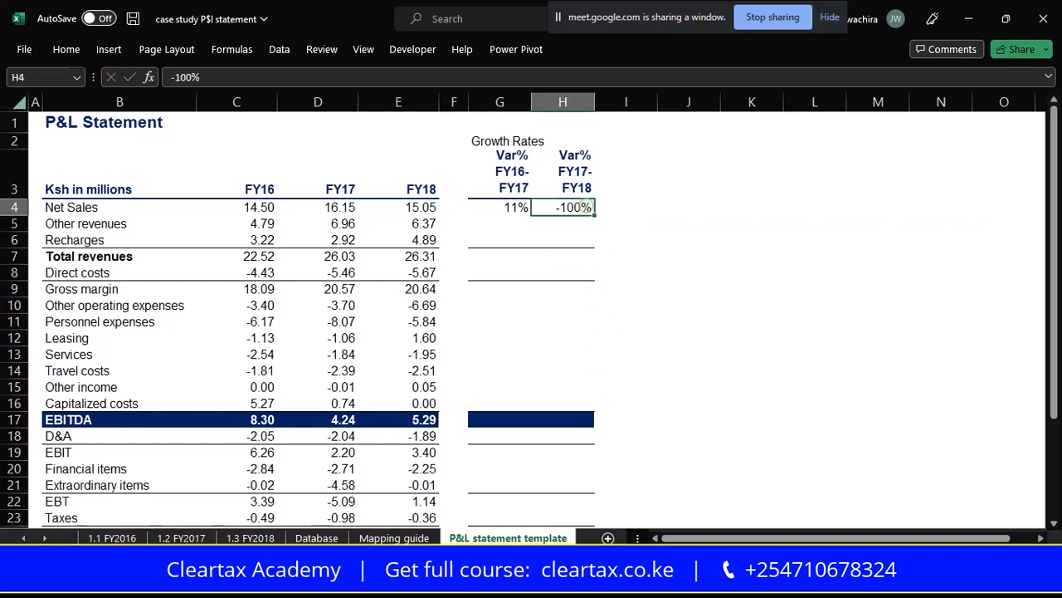
key("Delete")
key("Return")
key("Up")
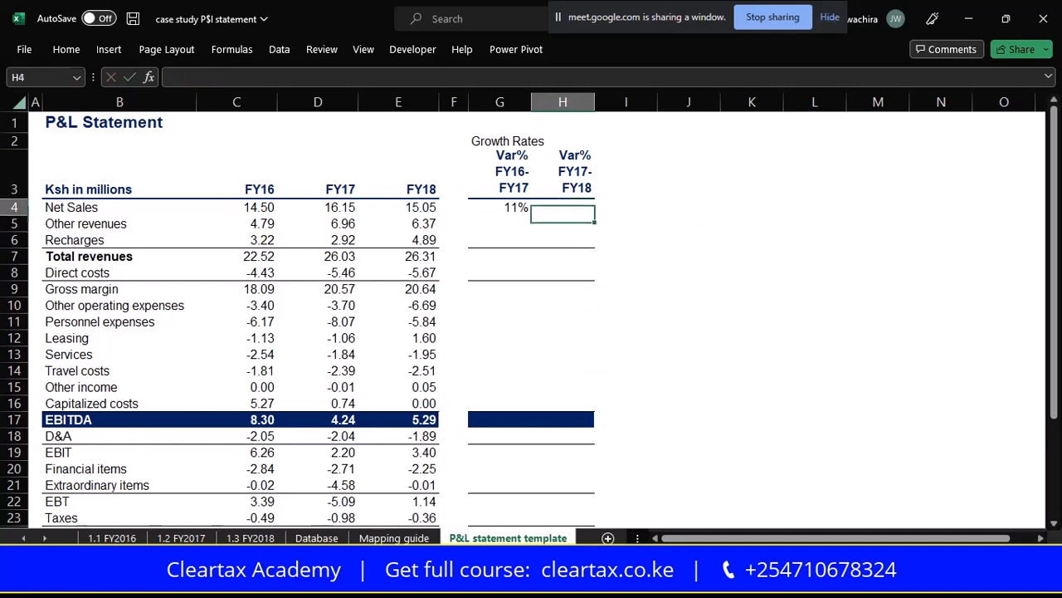
Enter the formula =E4/D4 in H4 to compare FY18 Net Sales with FY17
type("=")
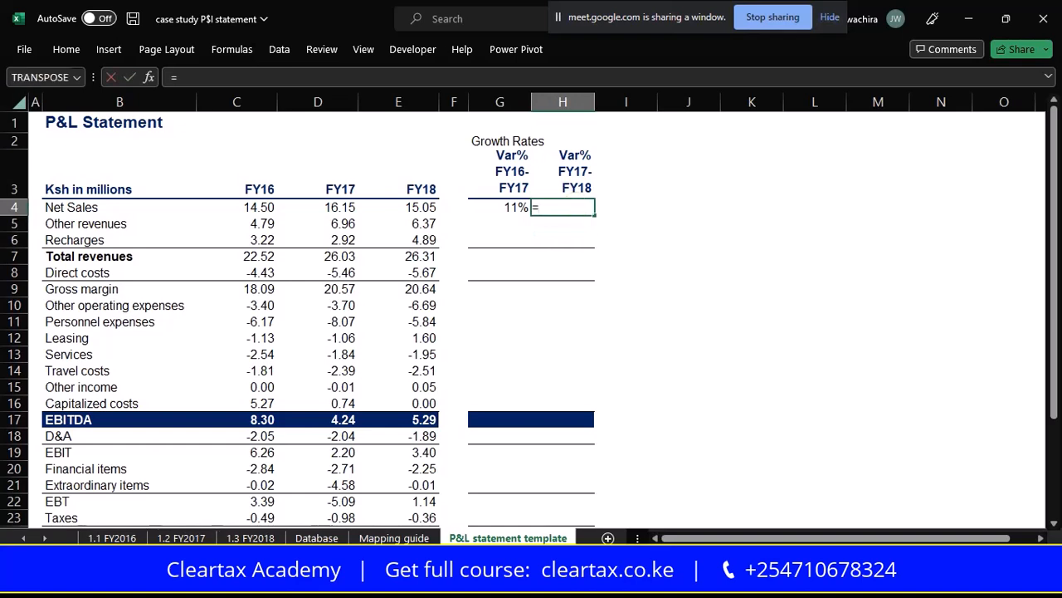
left_click(398, 206)
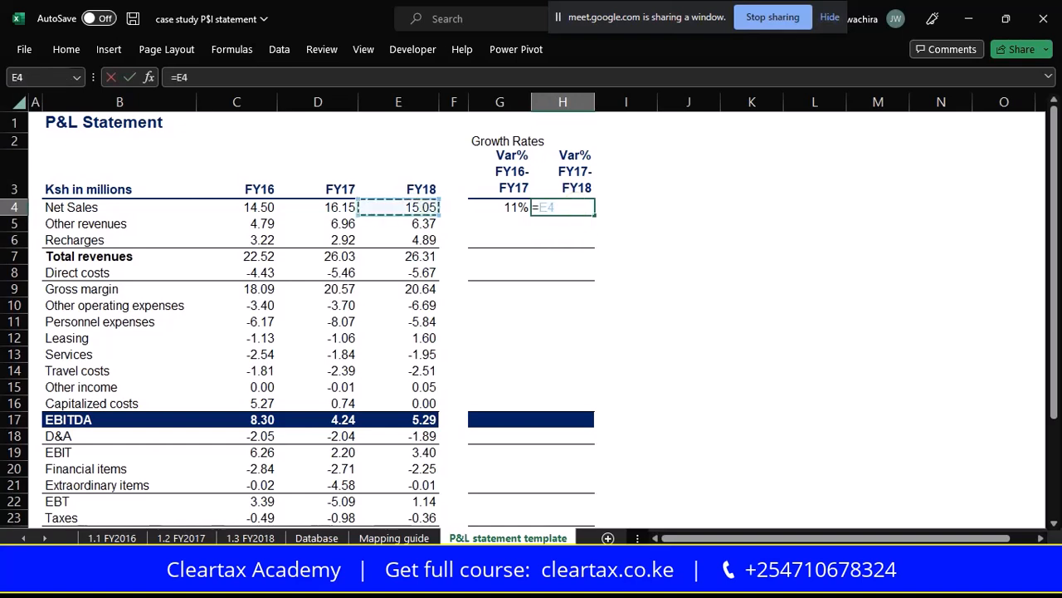
type("/")
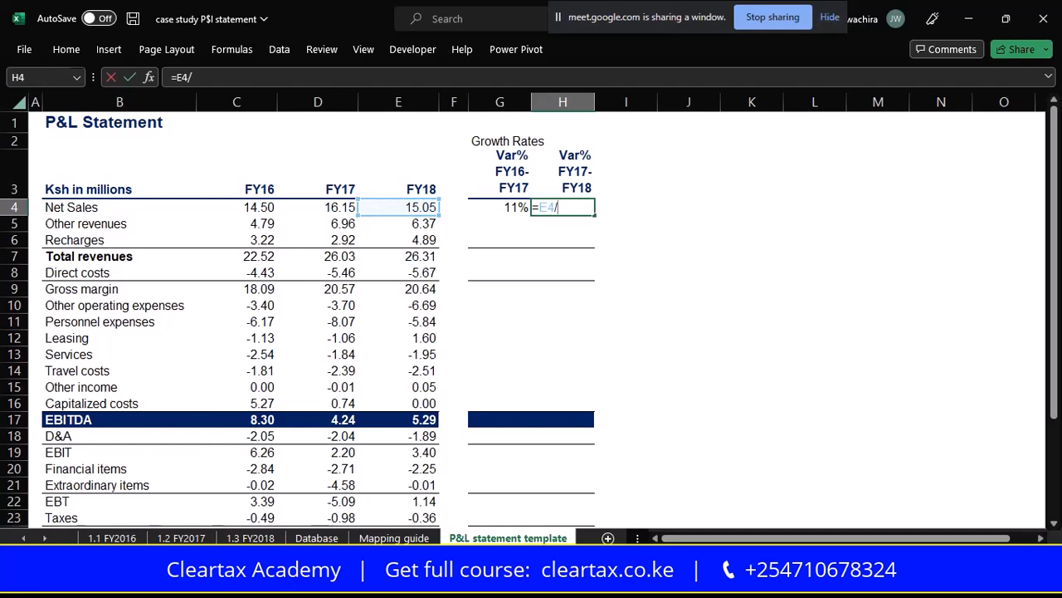
left_click(329, 207)
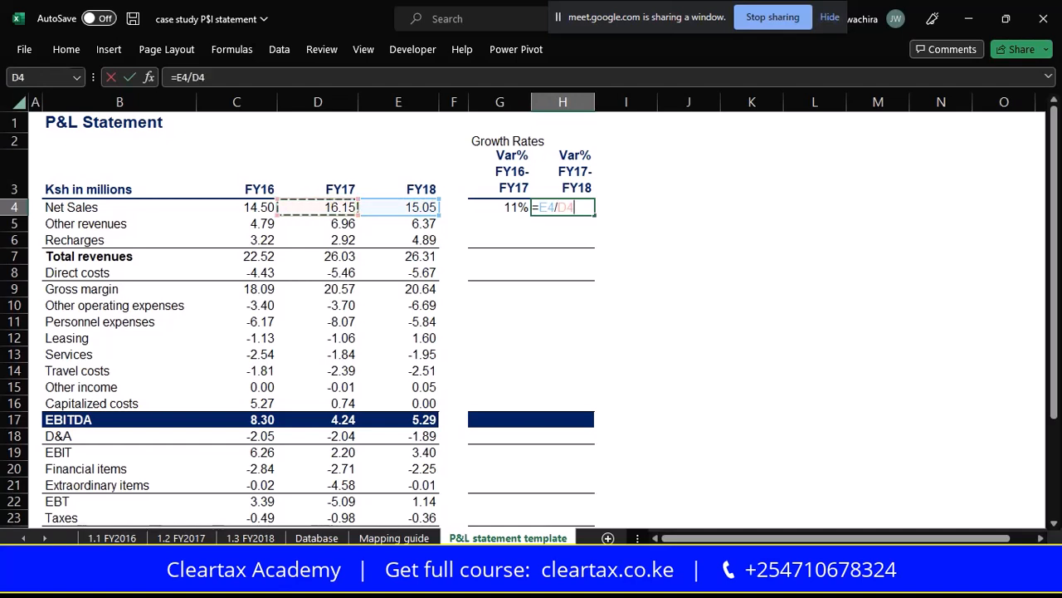
key("Return")
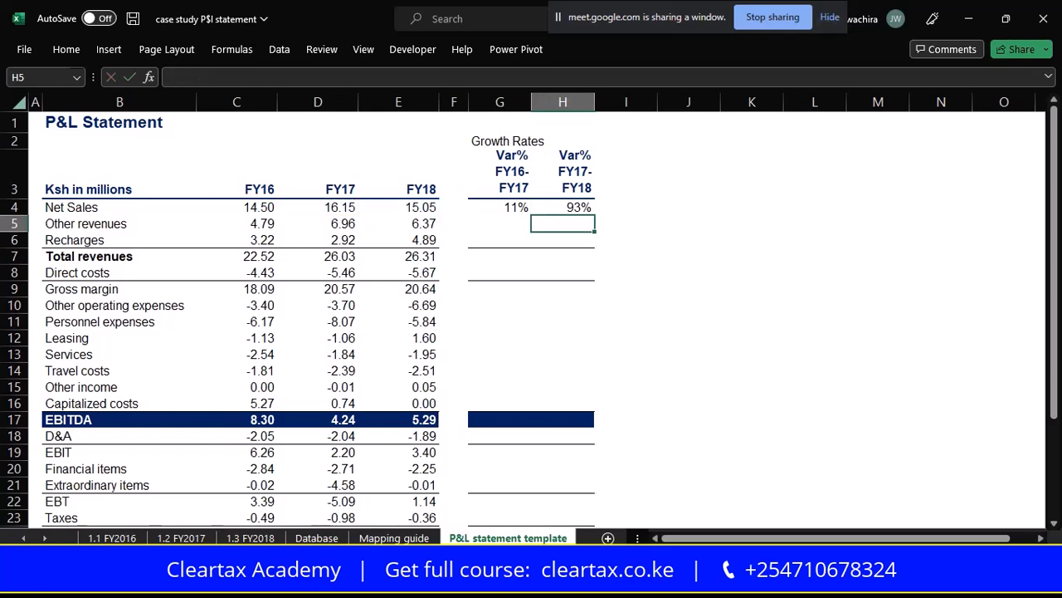
Extend the Net Sales formula in H4 to =E4/D4-1 so it gives the FY17-FY18 growth rate
left_click(572, 207)
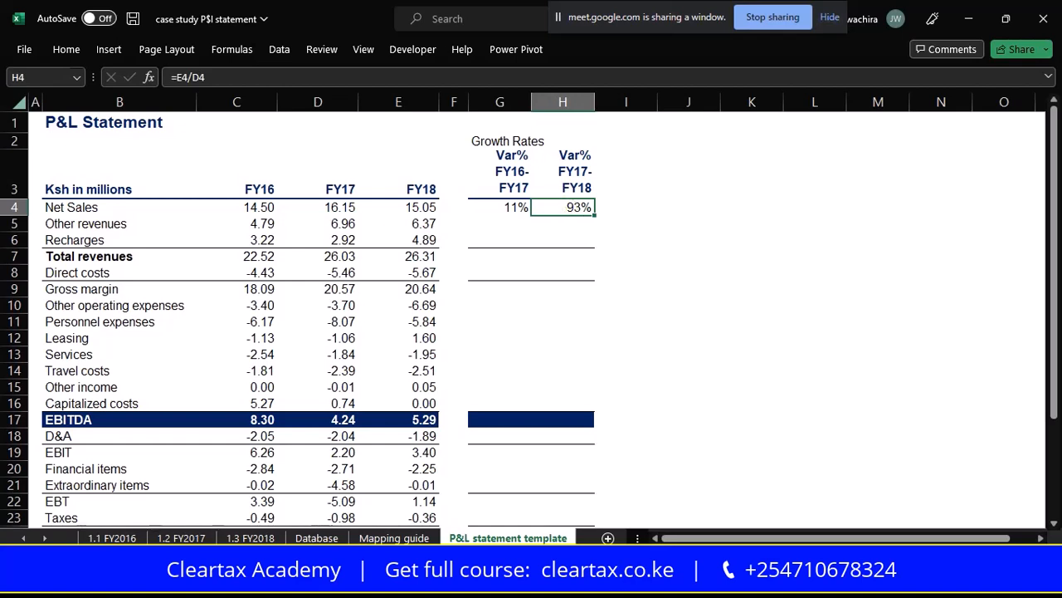
left_click(281, 77)
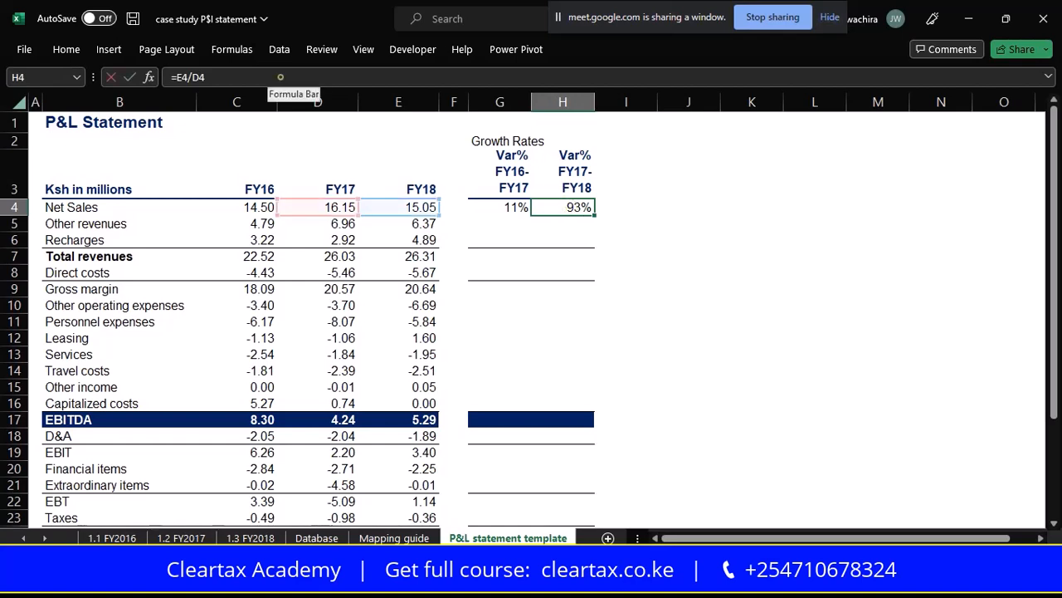
type("-")
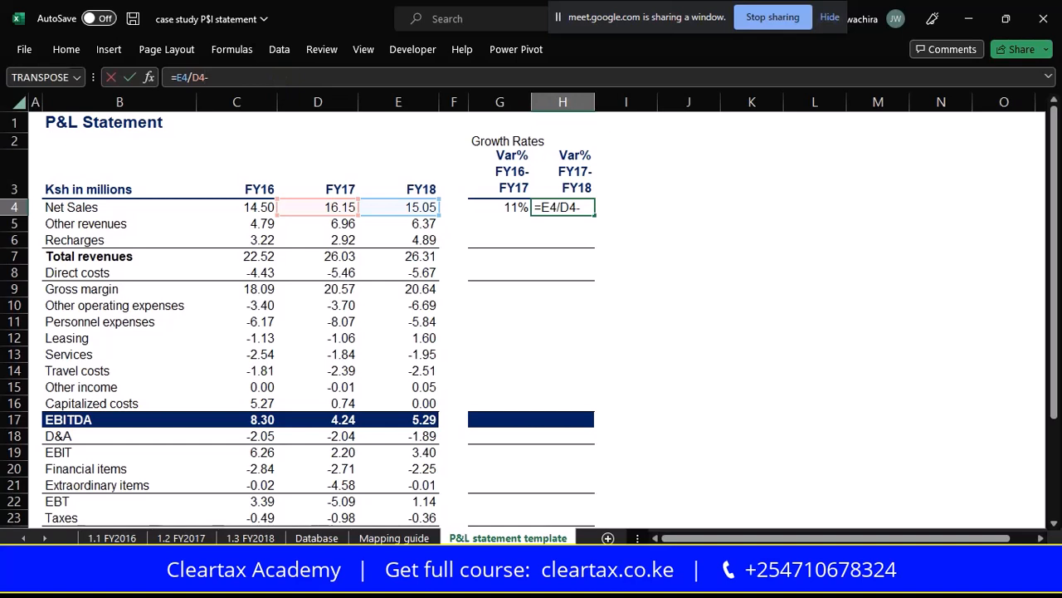
type("1")
key("Return")
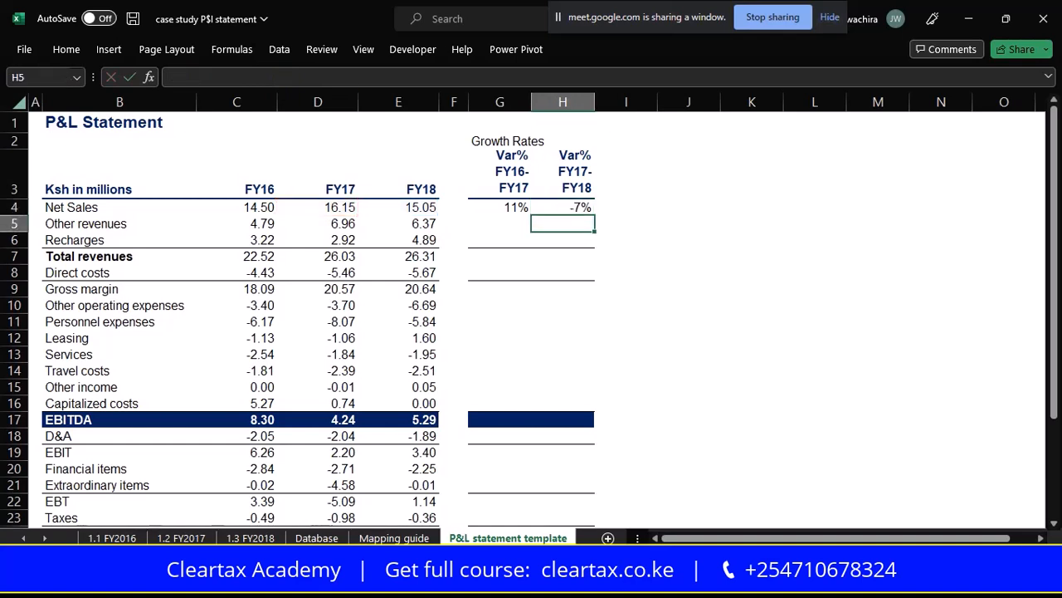
left_click(576, 207)
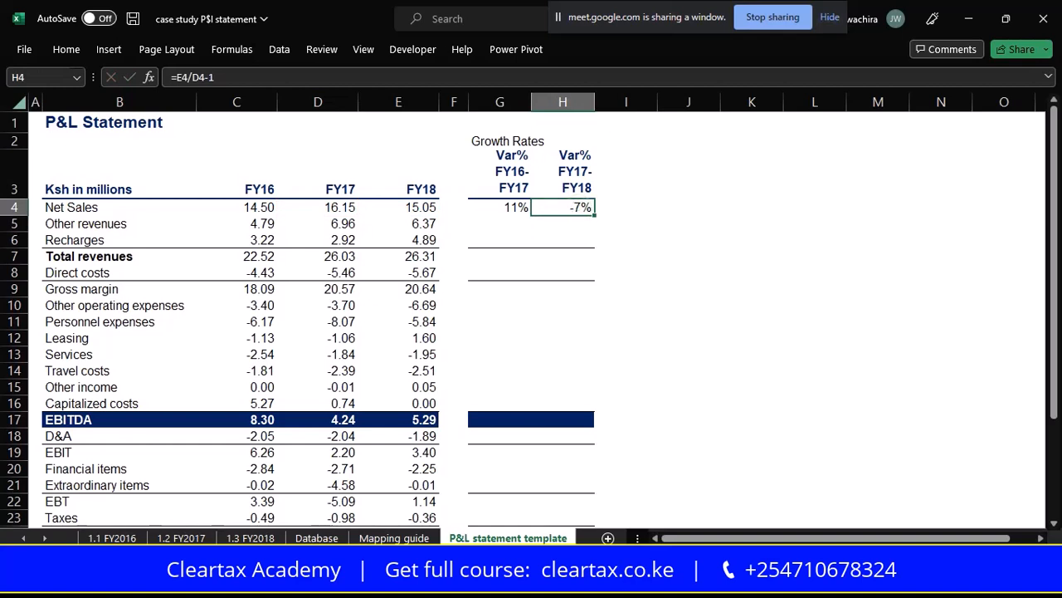
Copy the growth formulas in G4:H4 and paste only the formulas into G5:H6 for Other revenues and Recharges
left_click(520, 237)
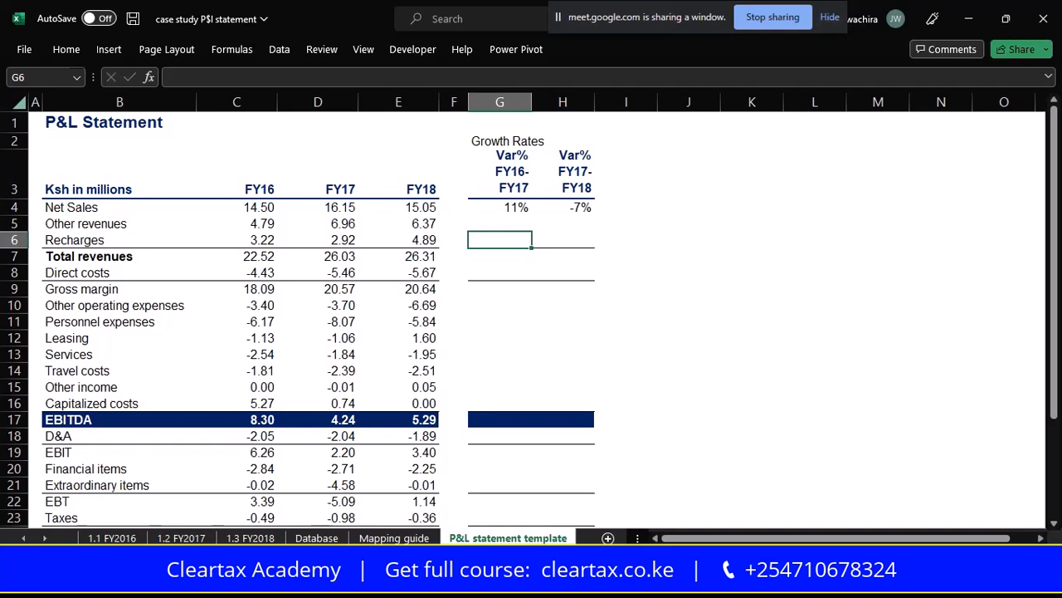
left_click_drag(507, 207, 563, 206)
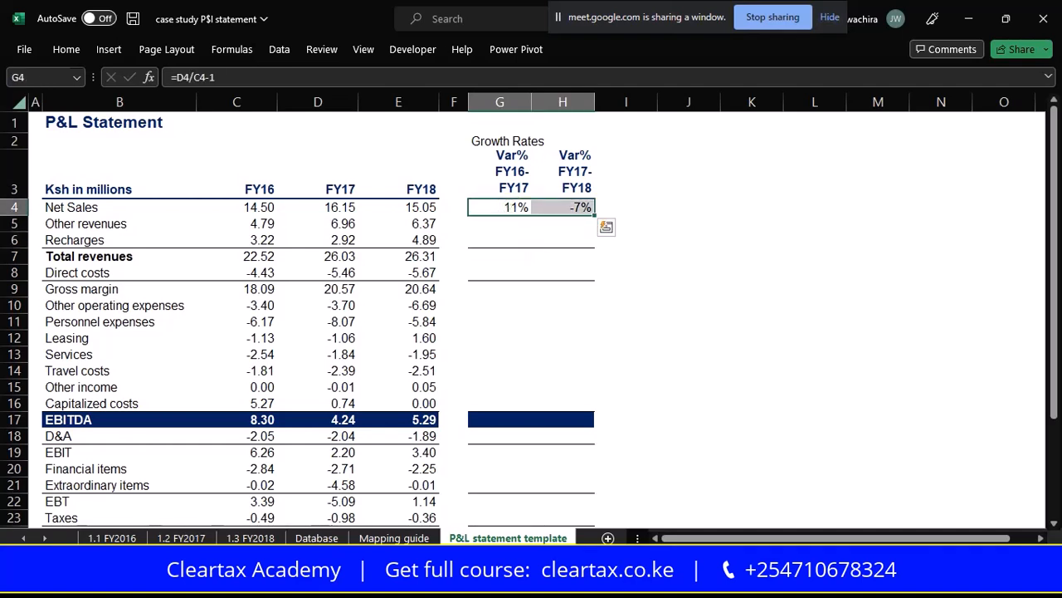
key("ctrl+c")
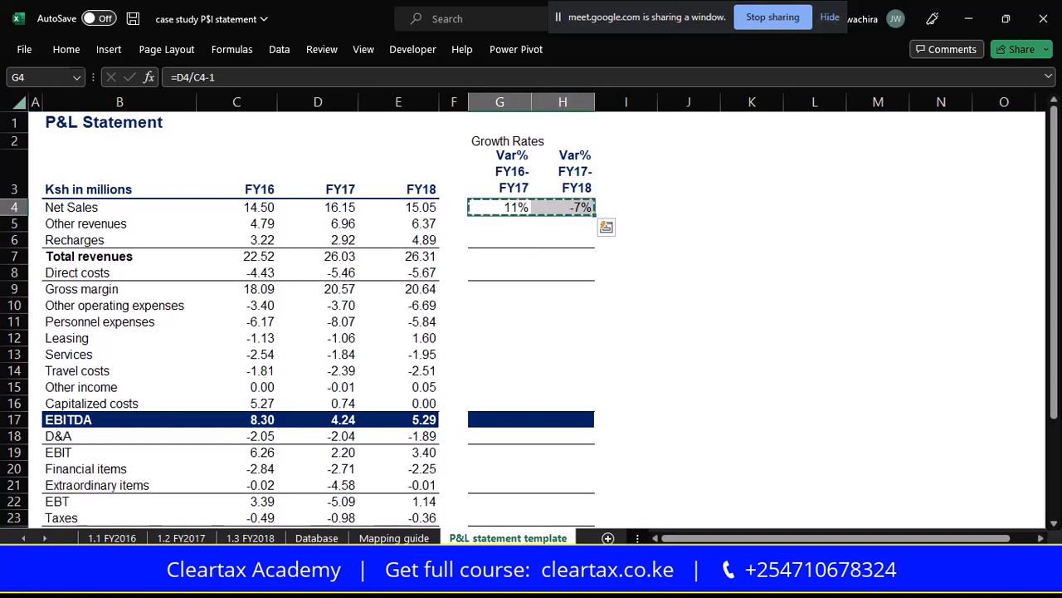
key("Down")
left_click_drag(500, 223, 554, 239)
right_click(555, 239)
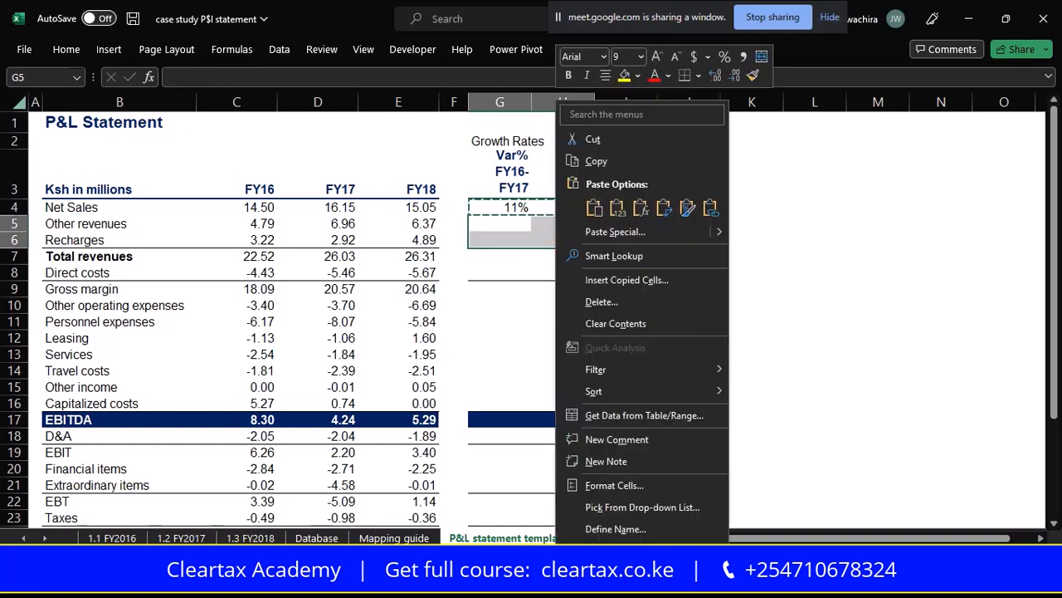
left_click(640, 209)
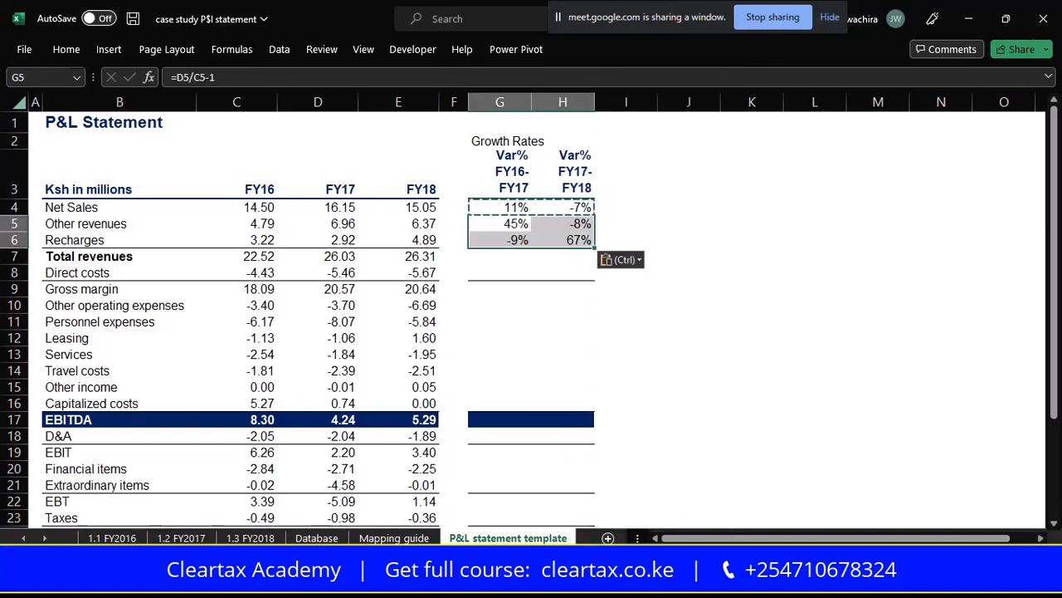
Paste the copied growth formulas only into G7:H8 for Total revenues and Direct costs
left_click_drag(483, 256, 561, 272)
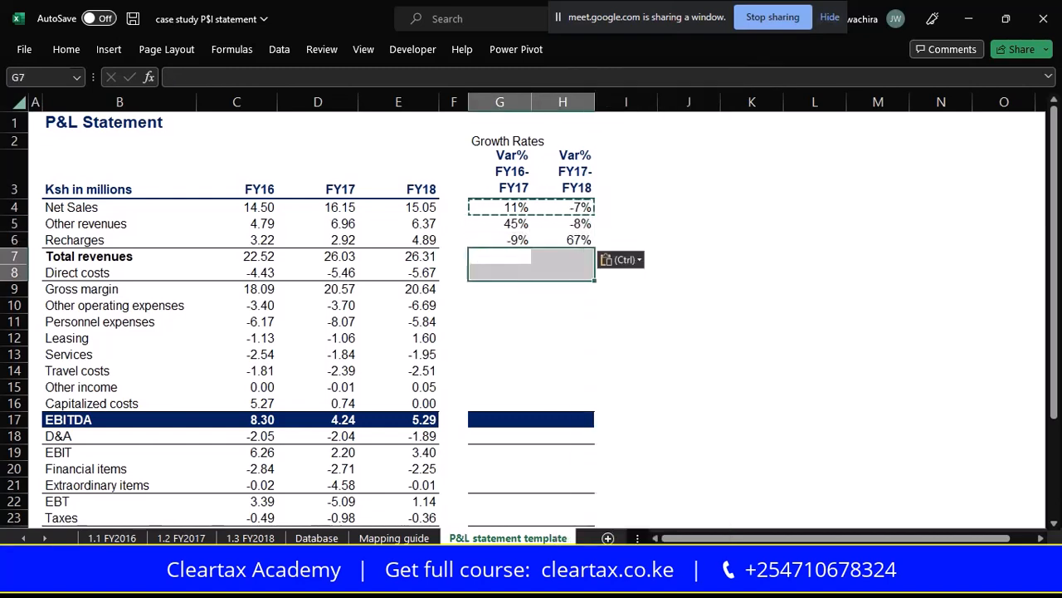
right_click(560, 267)
left_click(643, 208)
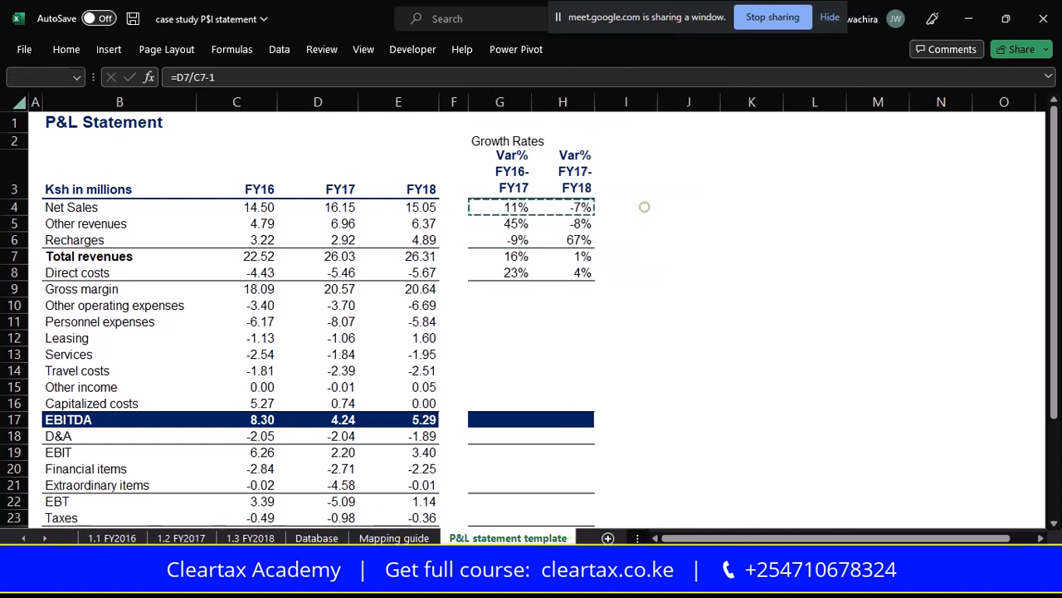
Paste the copied growth formulas only into G9:H24, covering Gross margin down to Net Income, and clear the copy selection
left_click_drag(523, 291, 581, 453)
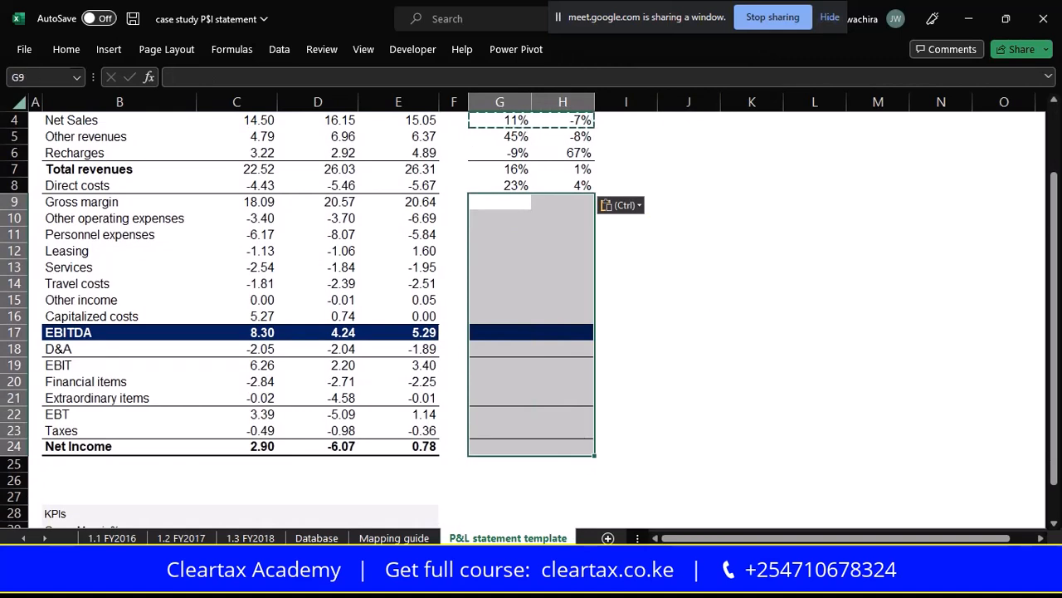
right_click(546, 448)
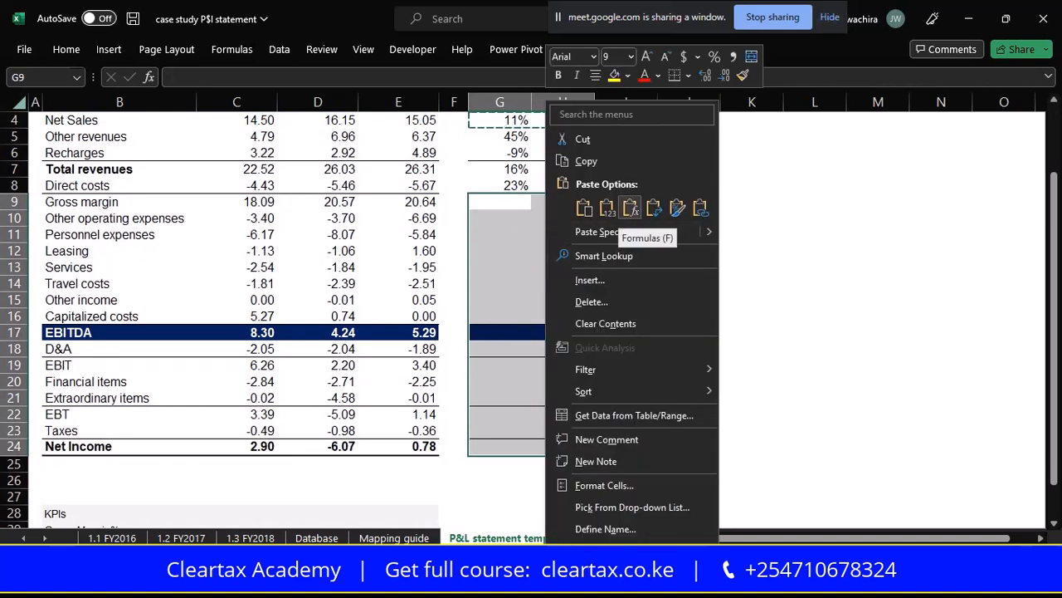
left_click(630, 207)
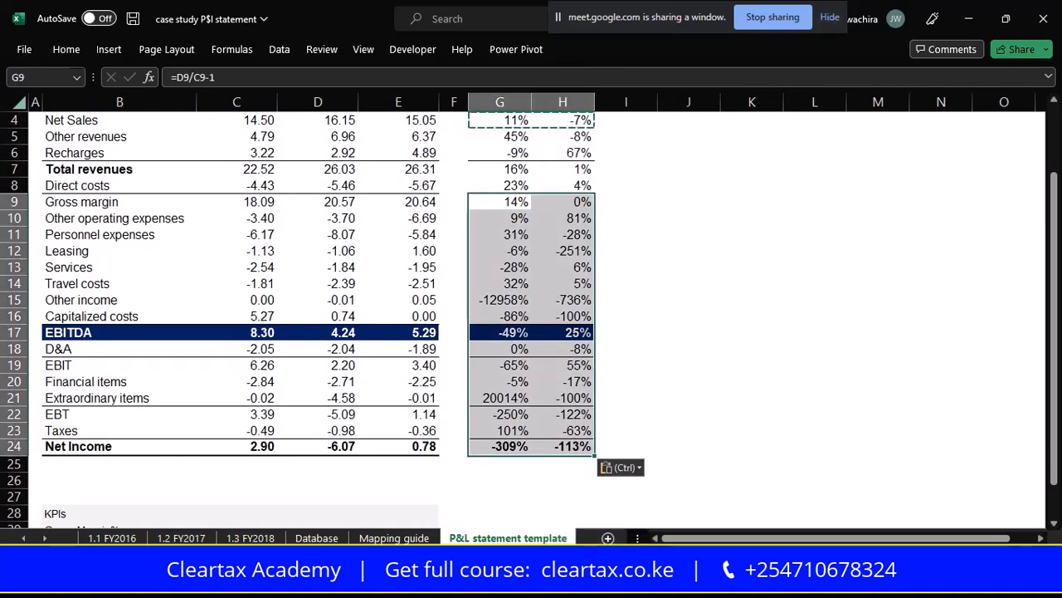
left_click(491, 280)
left_click(636, 271)
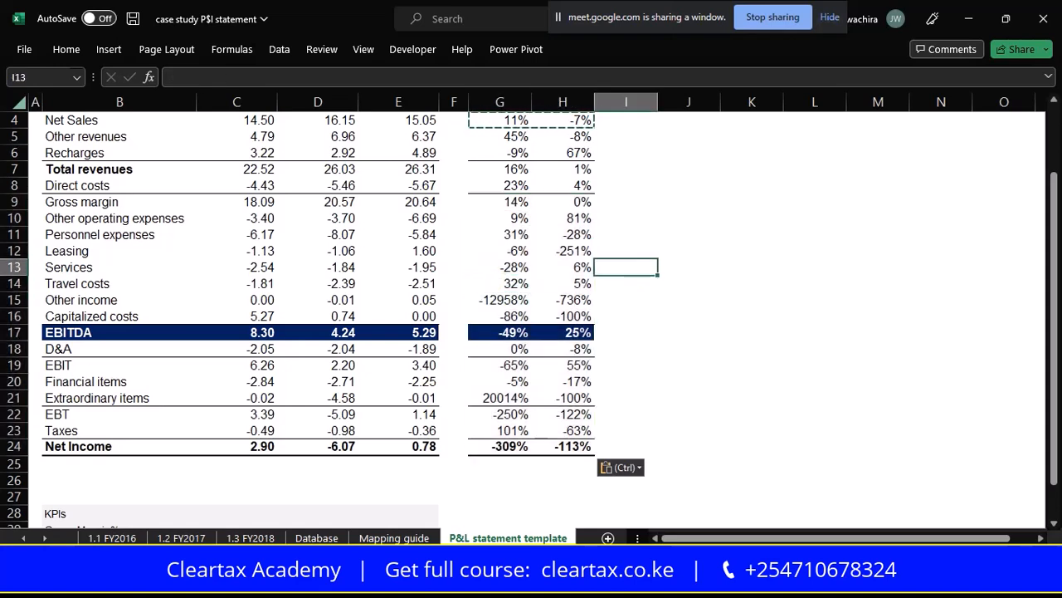
scroll(531, 316, "up", 1)
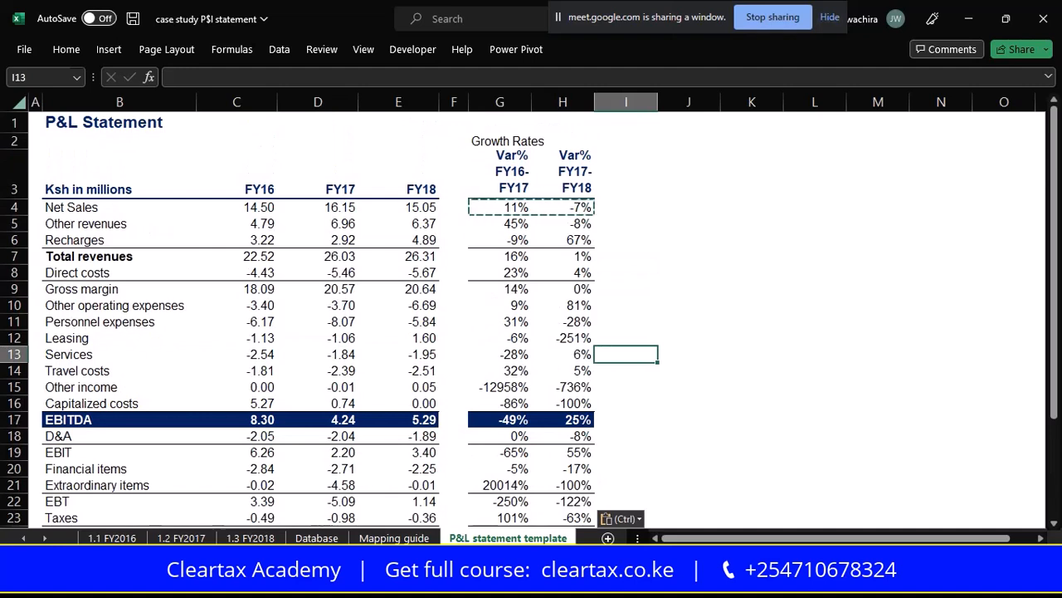
key("Escape")
left_click(649, 256)
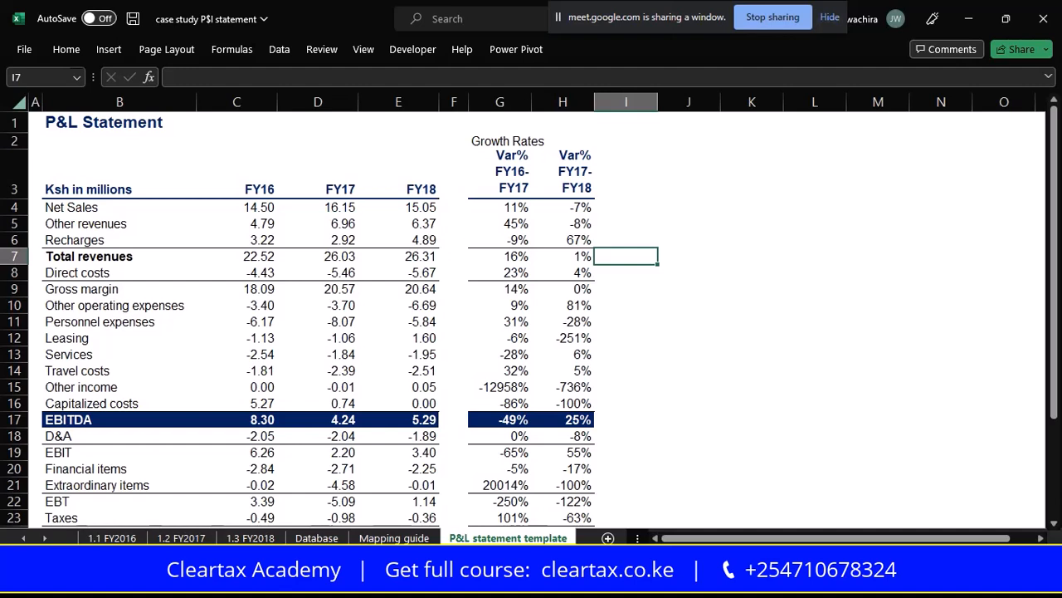
Make the KPIs heading in B28 below the P&L statement bold
scroll(532, 315, "down", 3)
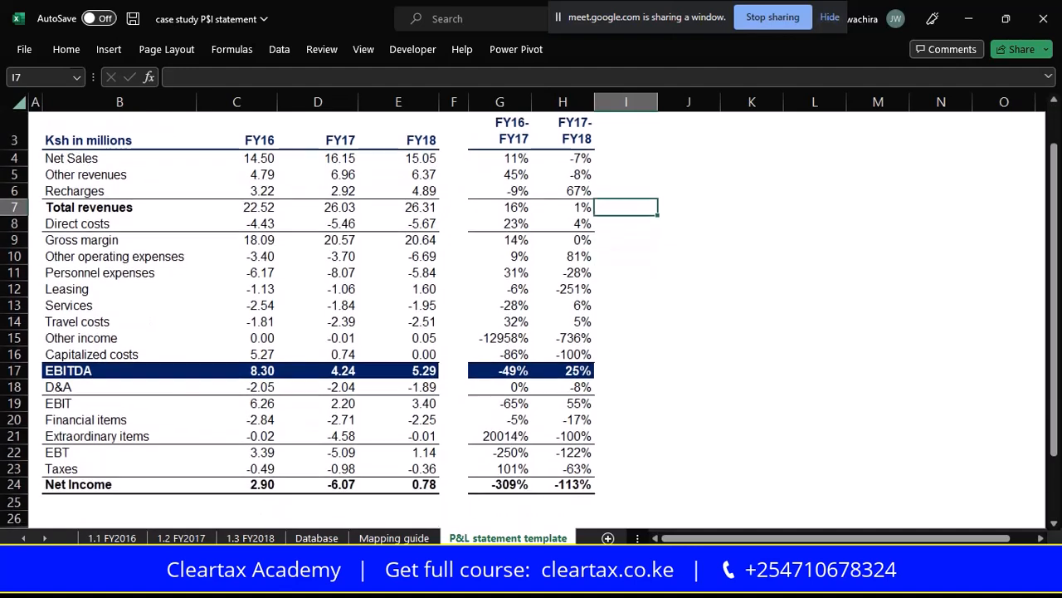
scroll(531, 319, "down", 2)
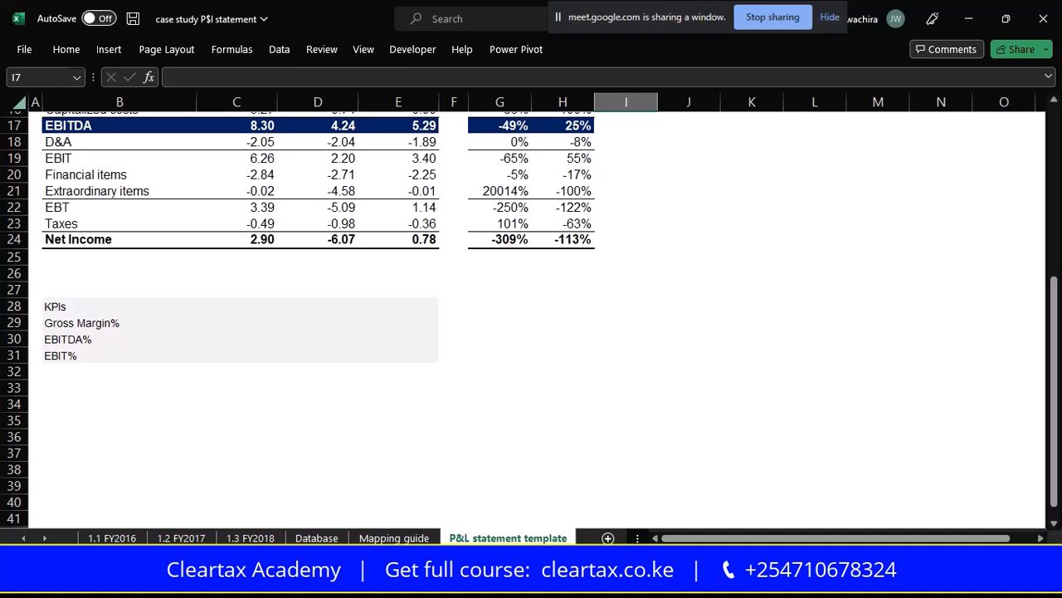
left_click(56, 303)
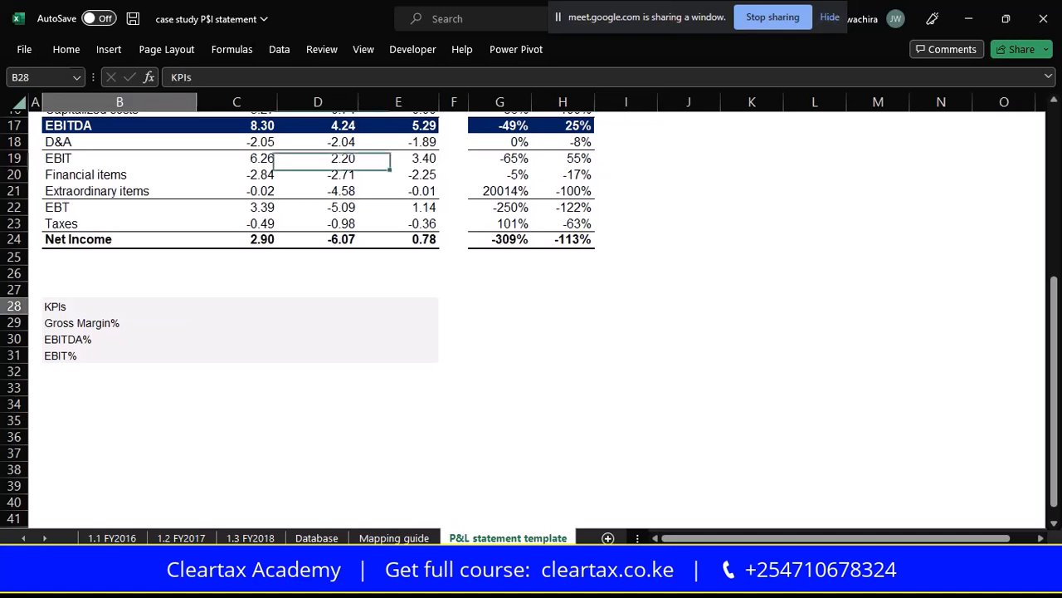
key("ctrl+b")
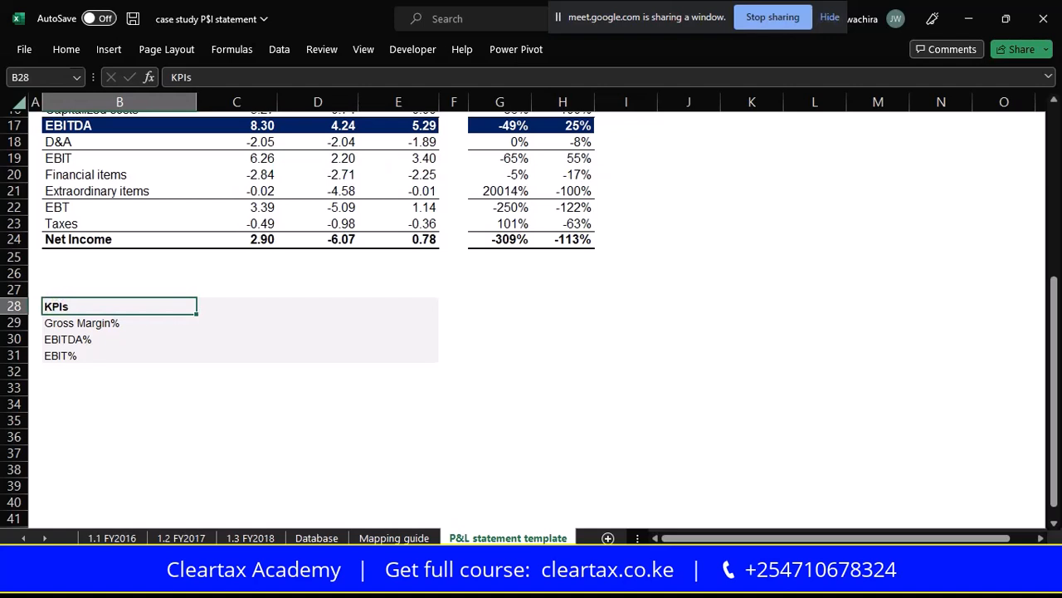
Examine the FY16 Gross margin and Net Sales cells that the Gross Margin% KPI is based on
left_click(259, 333)
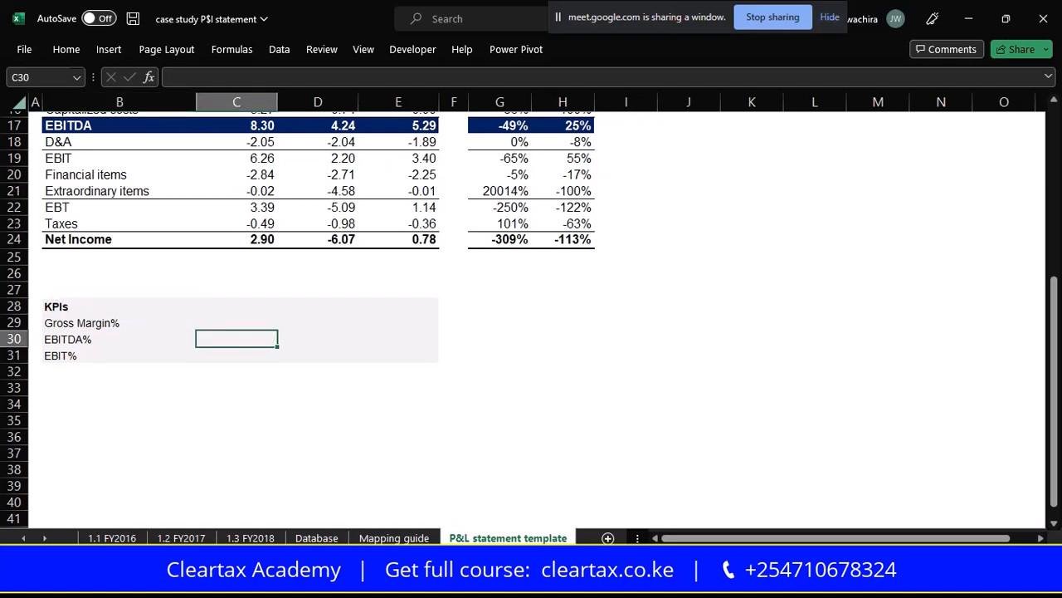
scroll(532, 316, "up", 2)
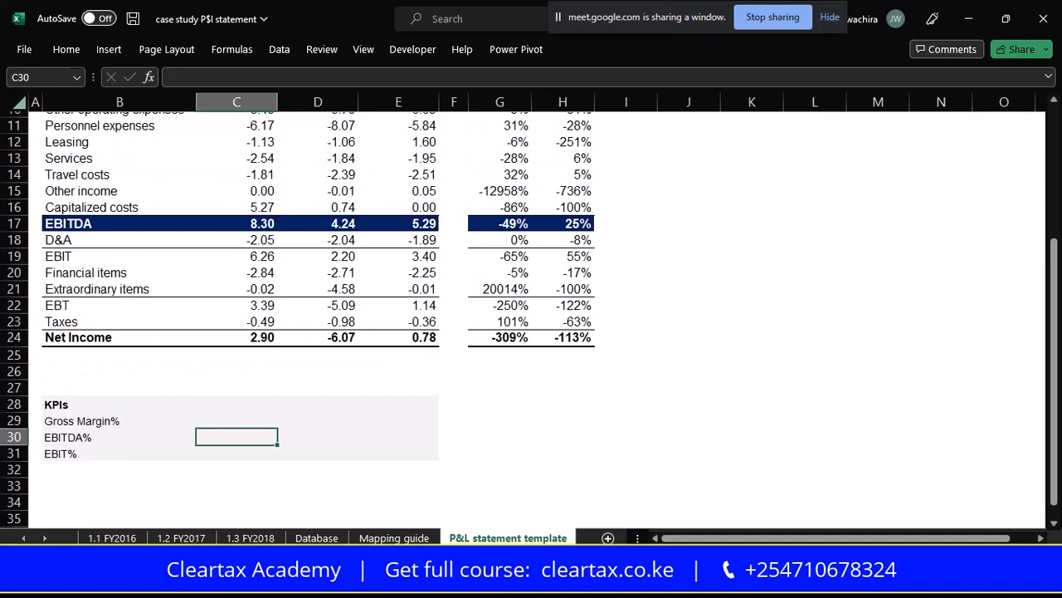
left_click(82, 420)
scroll(82, 420, "up", 4)
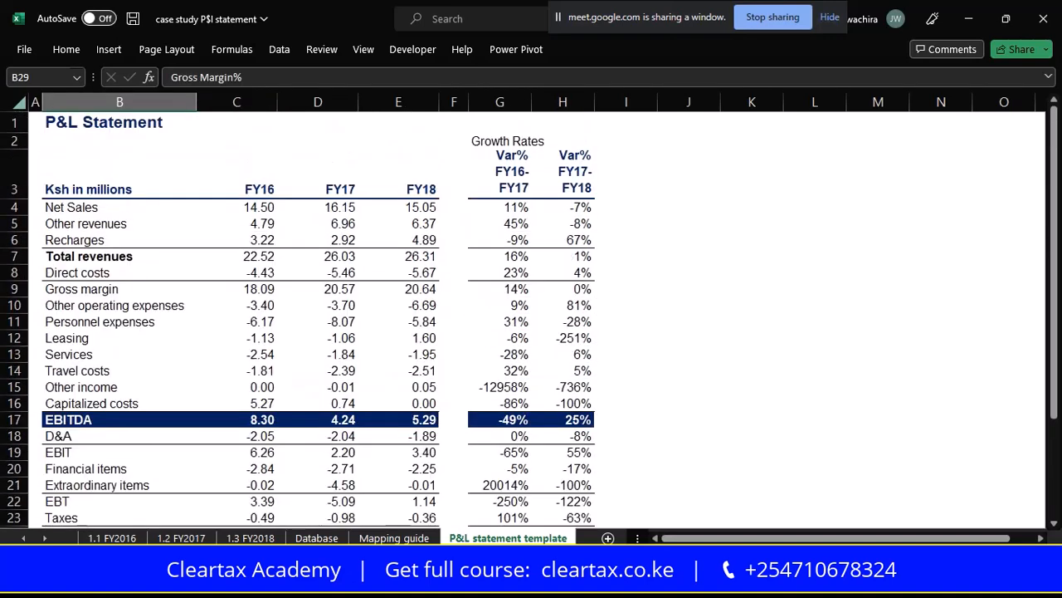
left_click(258, 289)
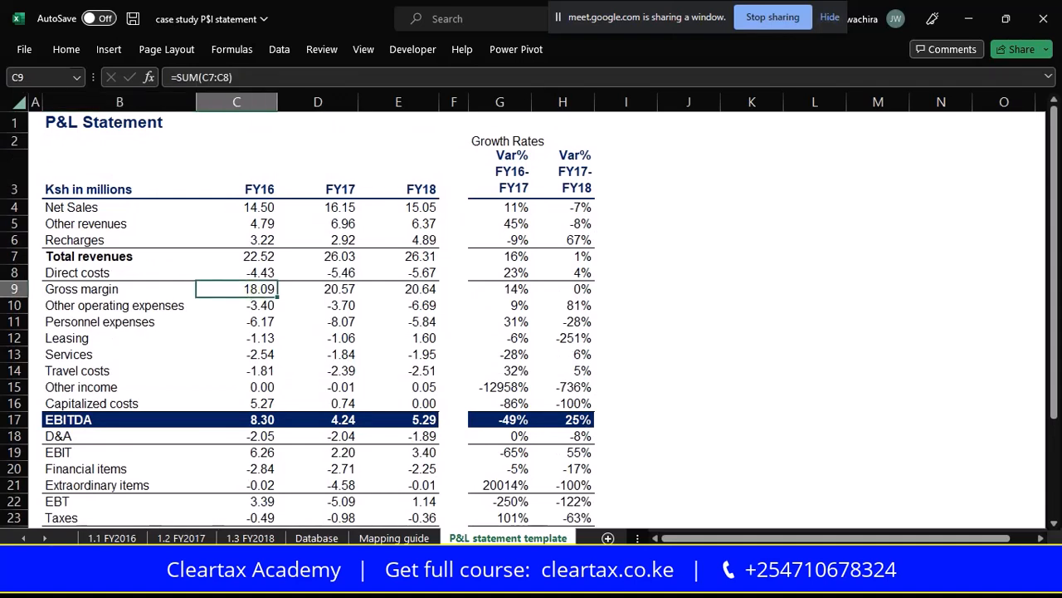
left_click(254, 209)
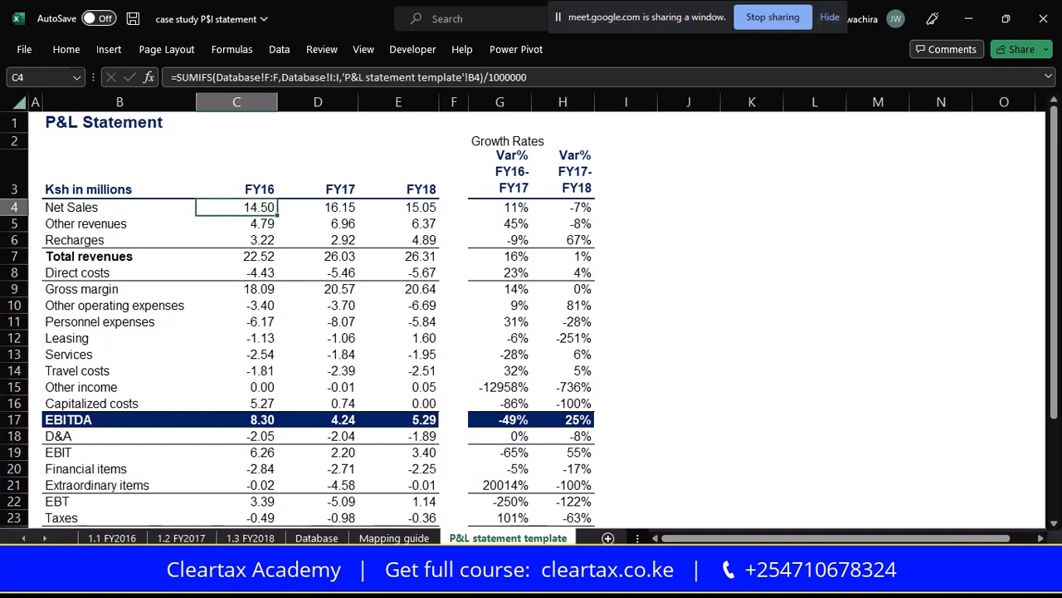
left_click(256, 289)
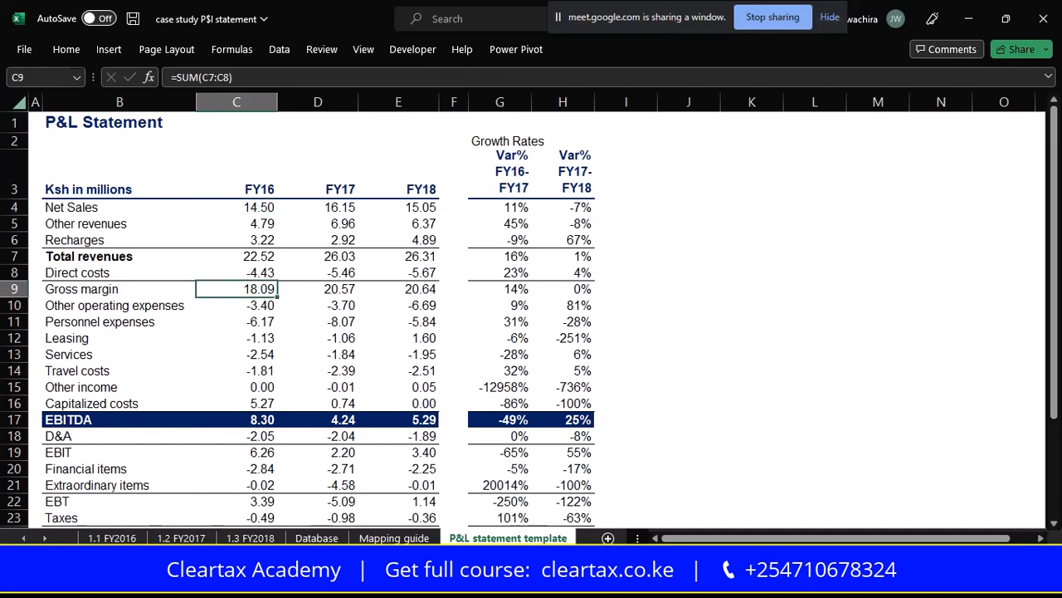
scroll(531, 316, "down", 4)
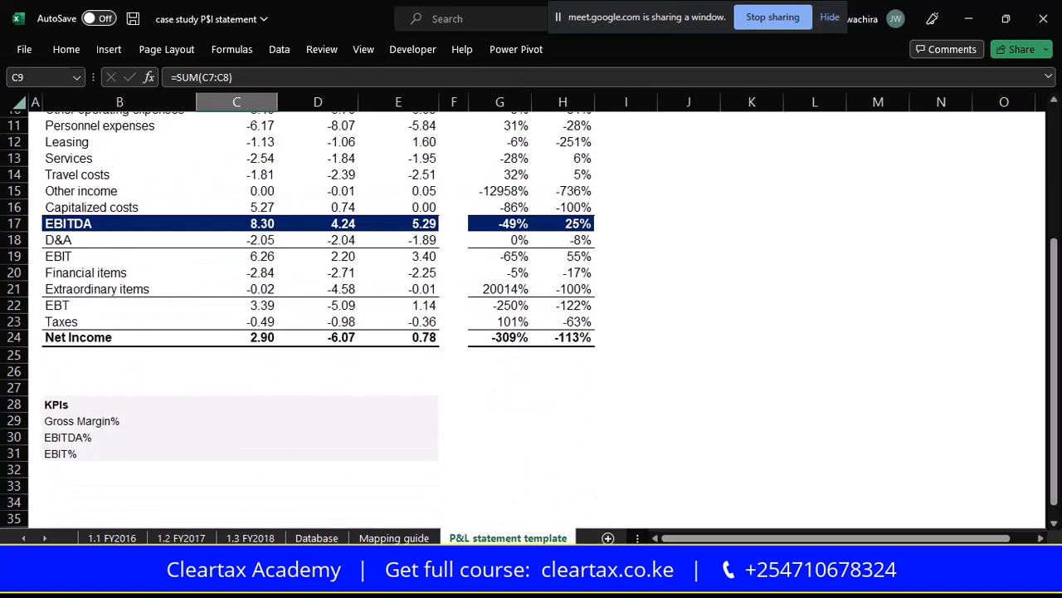
Examine the FY16 EBITDA and Net Sales cells in relation to the EBITDA% and EBIT% KPIs
left_click(88, 437)
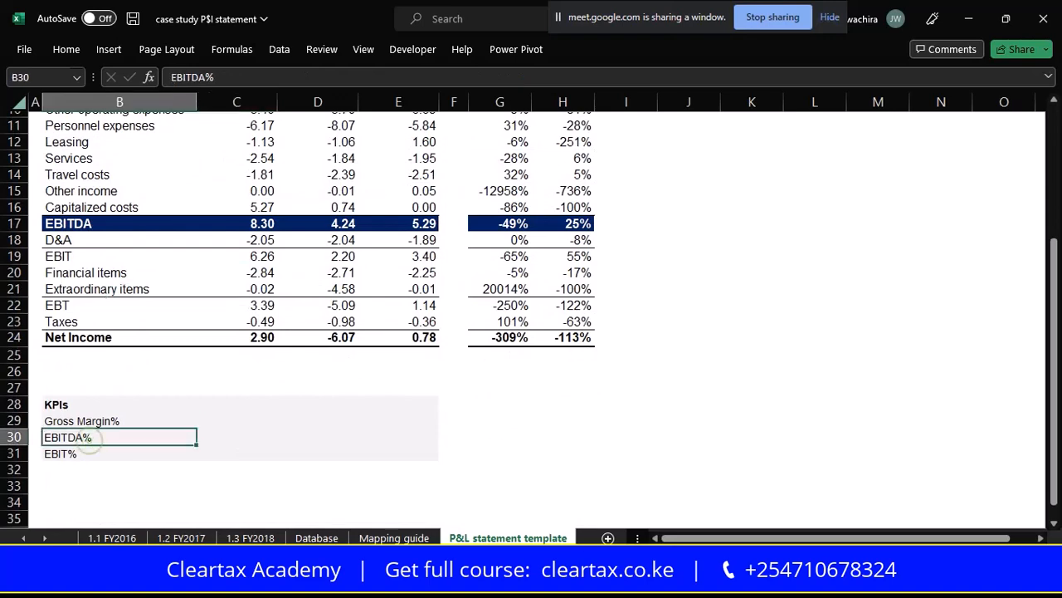
scroll(531, 316, "up", 3)
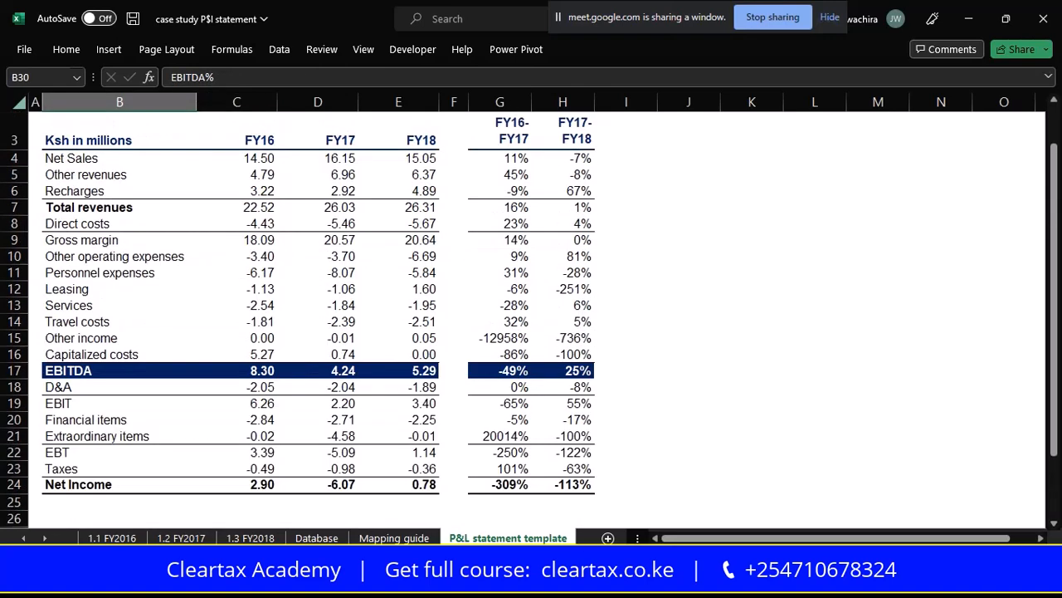
left_click(261, 370)
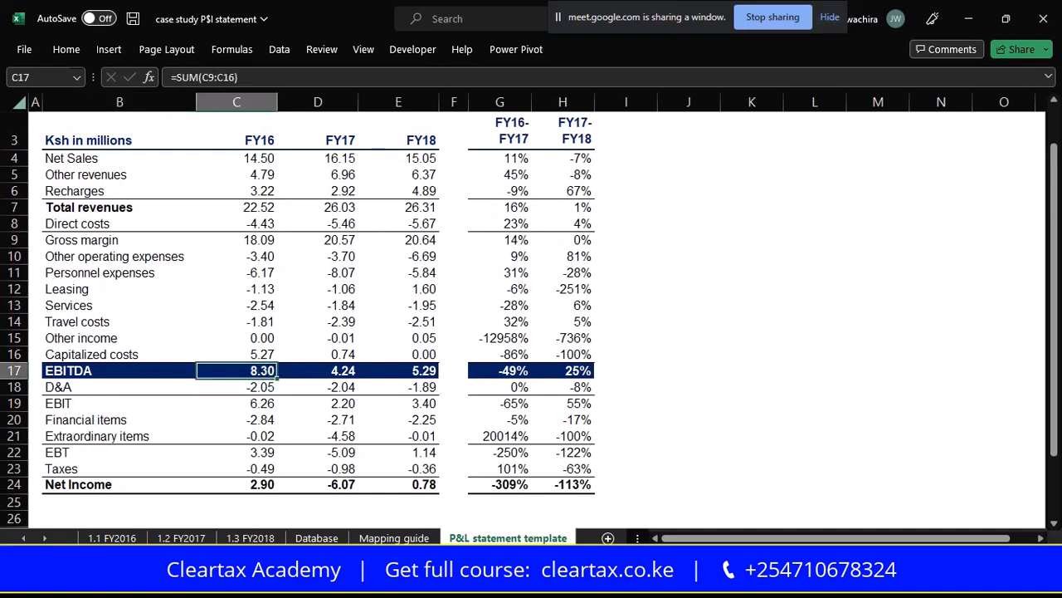
left_click(256, 158)
scroll(256, 158, "down", 3)
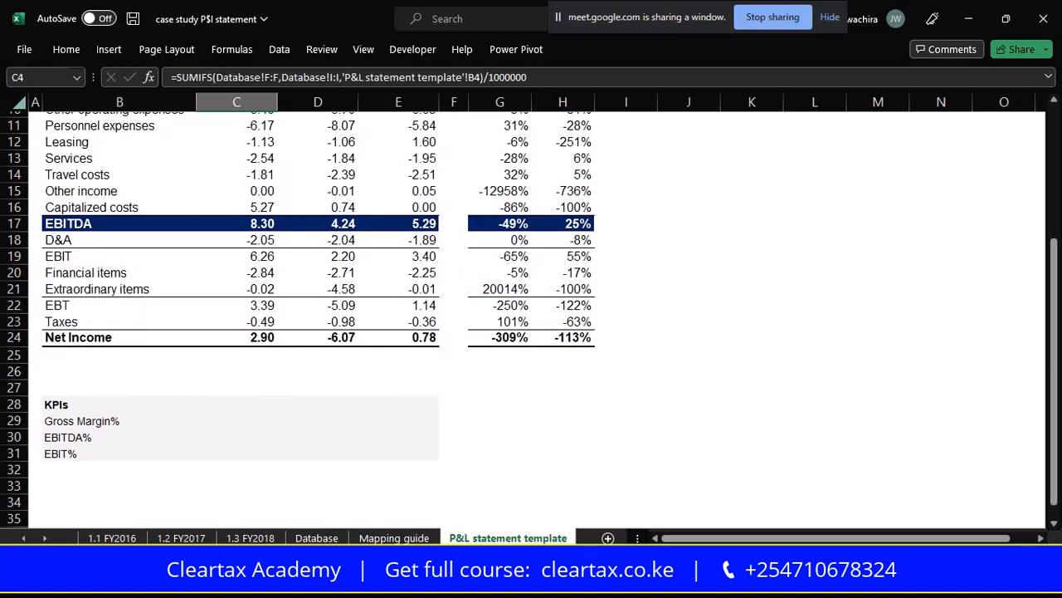
left_click(83, 453)
scroll(83, 453, "up", 3)
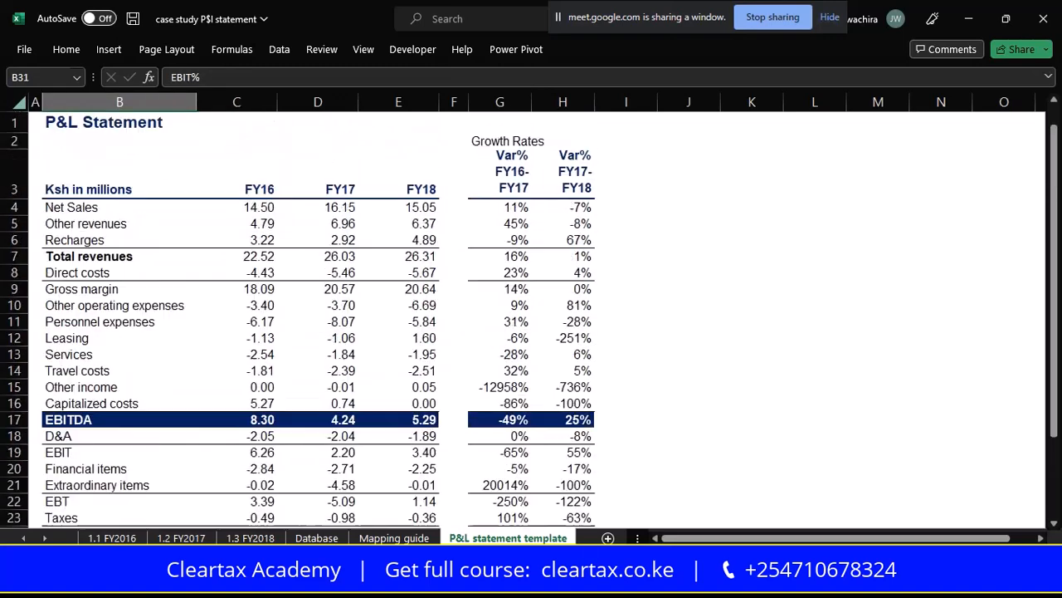
left_click(262, 210)
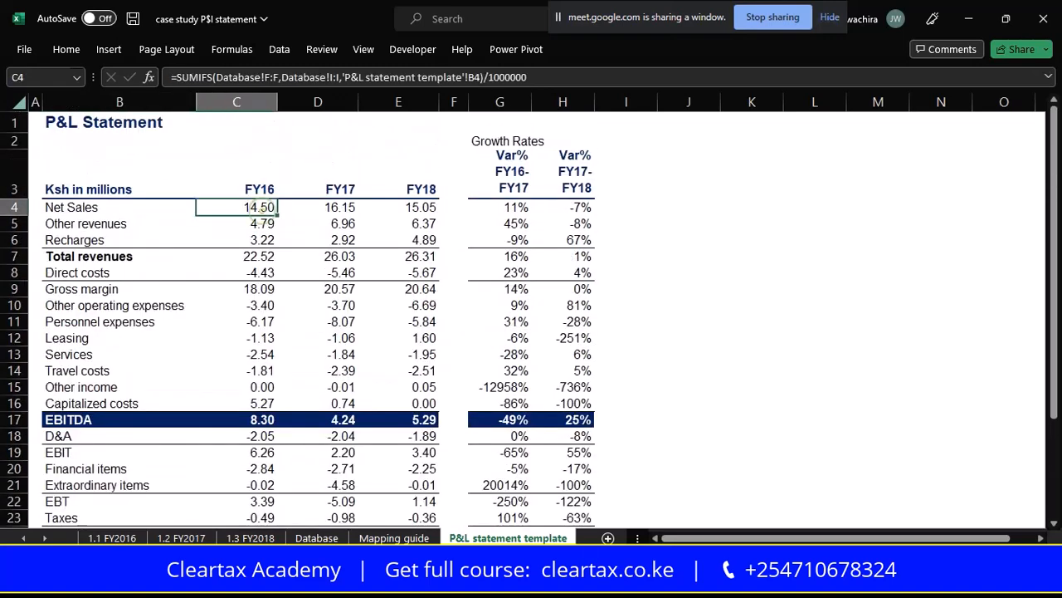
scroll(262, 211, "down", 4)
Enter the formula =C9/C4 in C29 to calculate the FY16 Gross Margin% from Gross margin and Net Sales
left_click(240, 420)
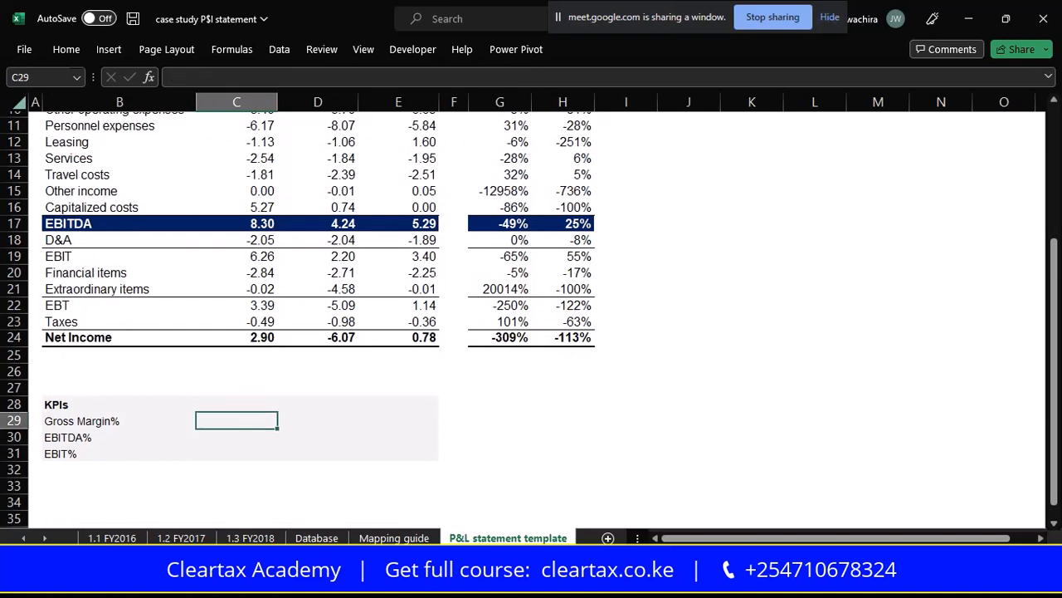
scroll(332, 315, "up", 3)
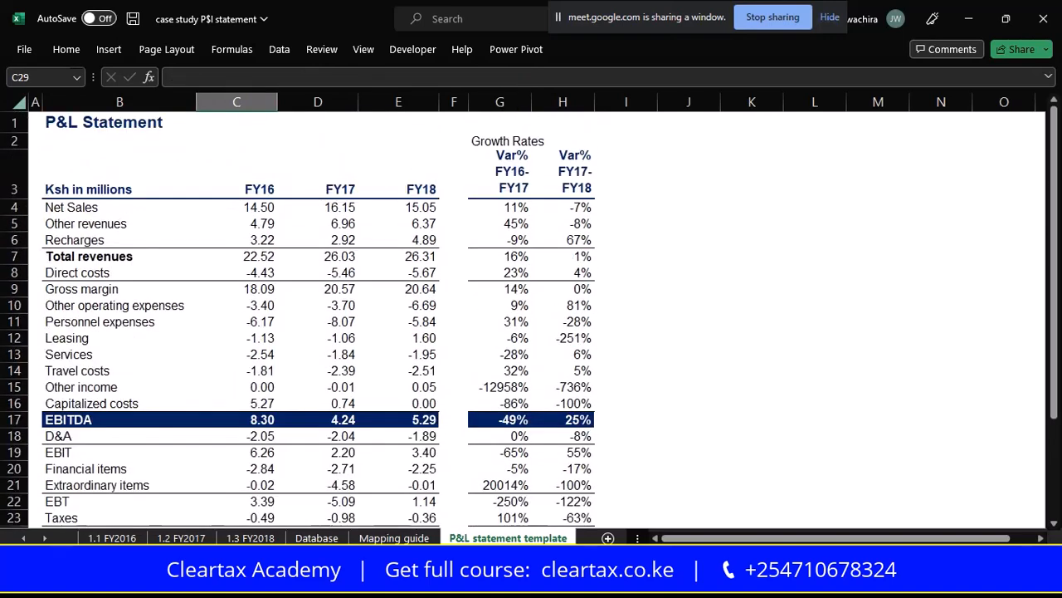
scroll(332, 315, "down", 4)
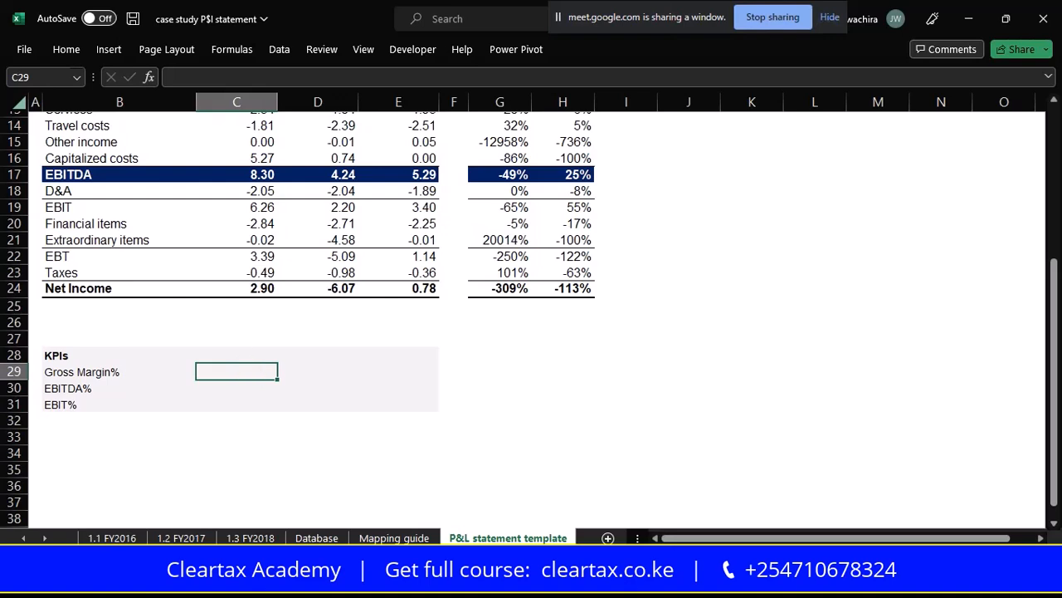
type("=")
scroll(531, 316, "up", 5)
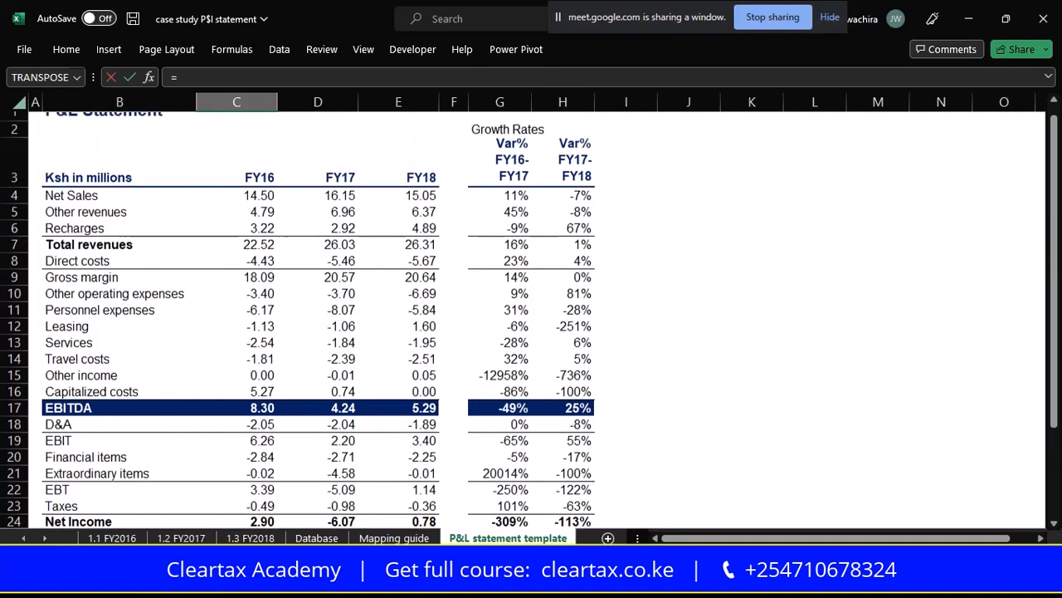
left_click(198, 289)
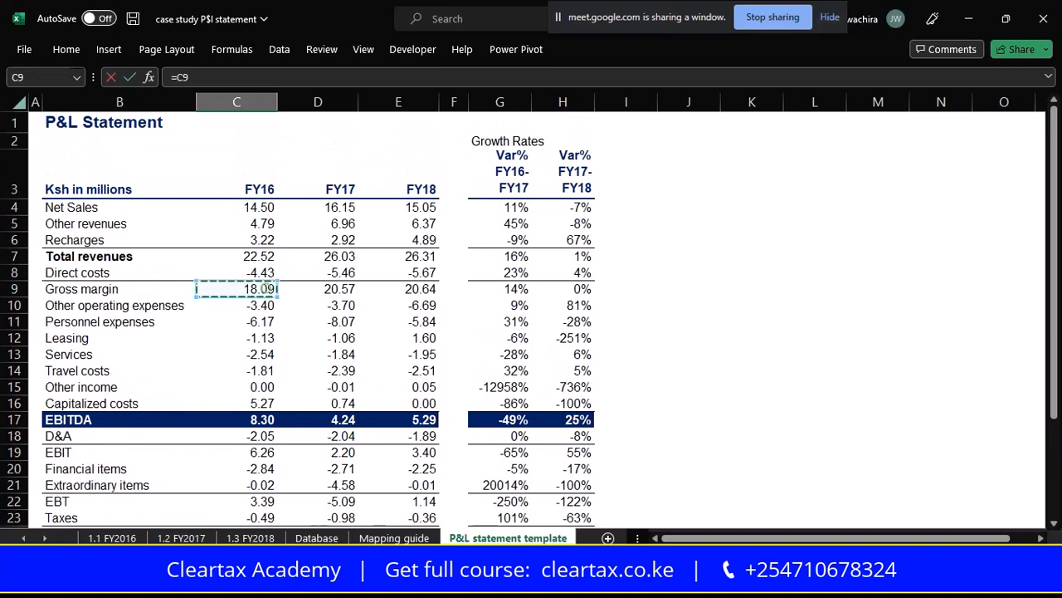
type("/")
left_click(253, 207)
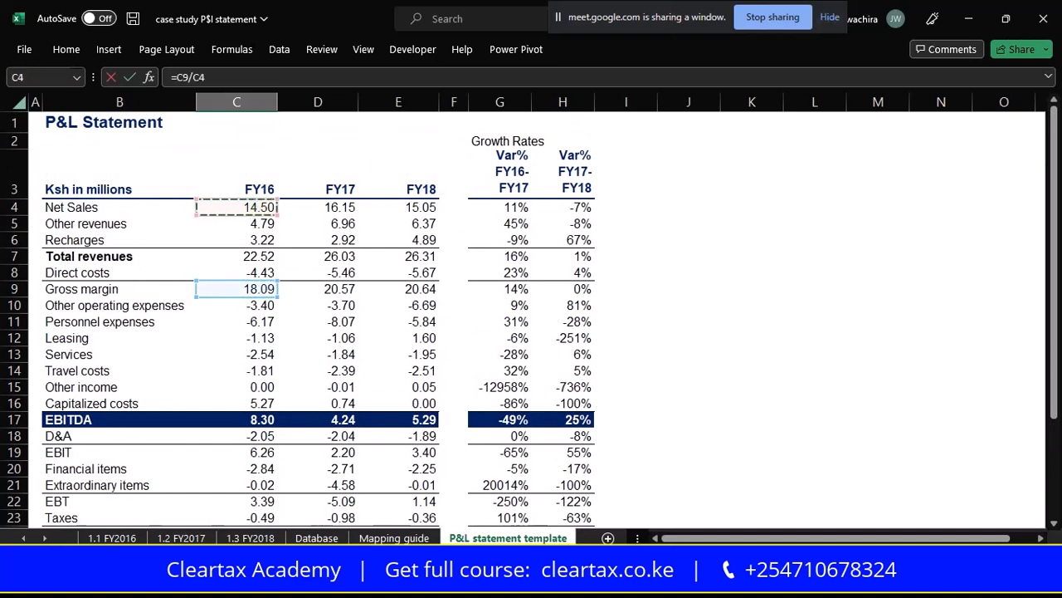
key("Return")
scroll(532, 319, "down", 1)
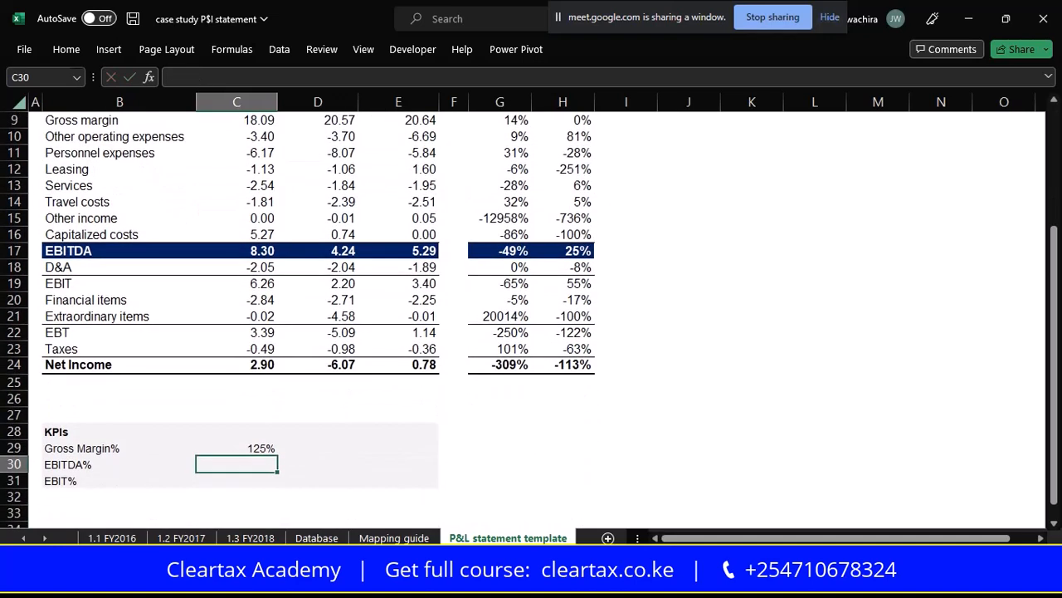
left_click(256, 448)
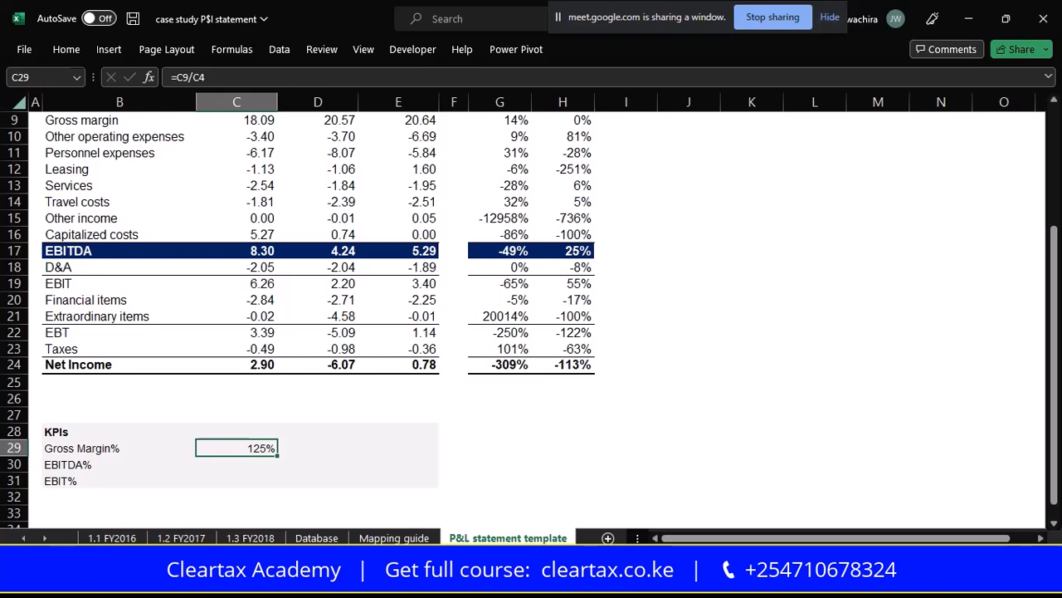
scroll(531, 319, "up", 3)
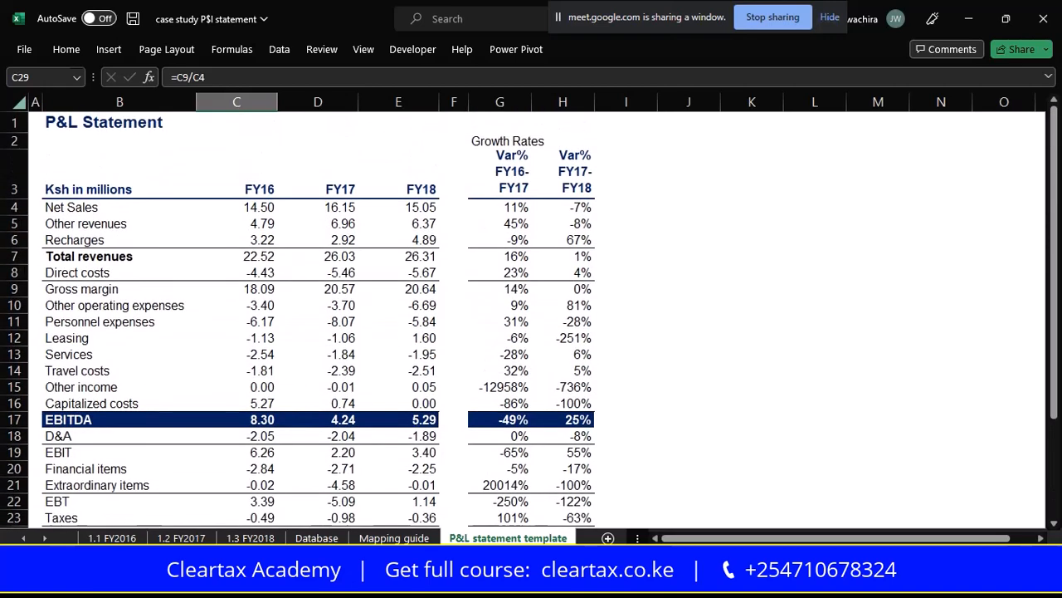
scroll(531, 320, "down", 2)
left_click(250, 492)
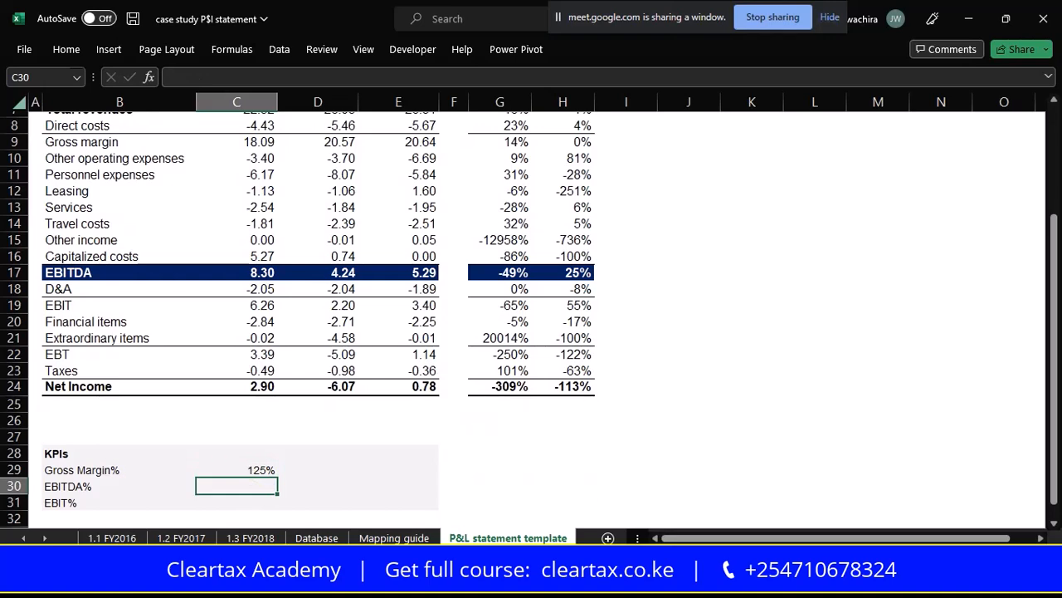
scroll(531, 320, "up", 3)
scroll(531, 320, "down", 3)
scroll(531, 320, "down", 1)
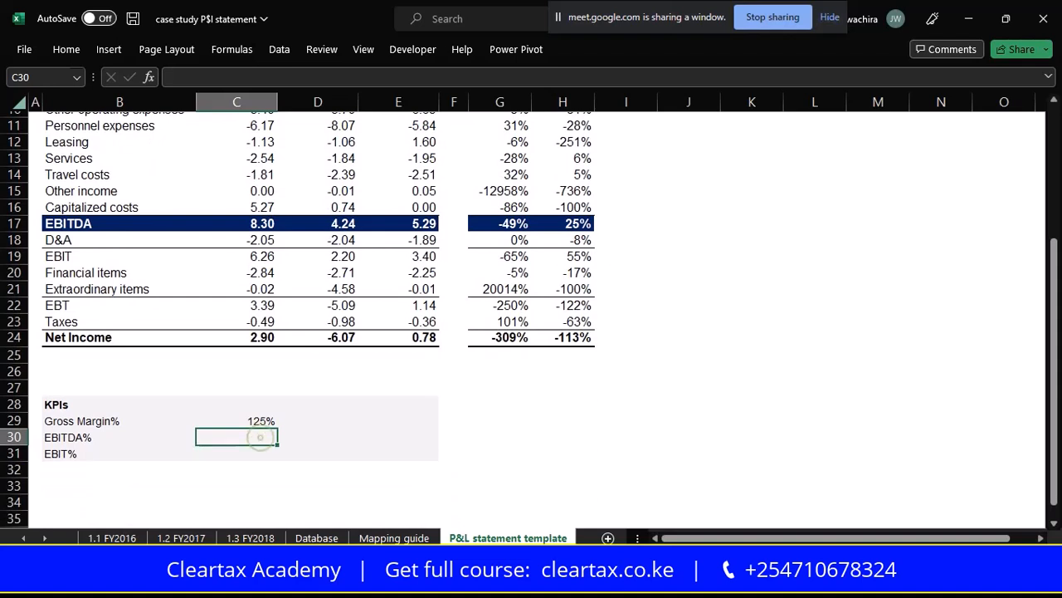
type("=")
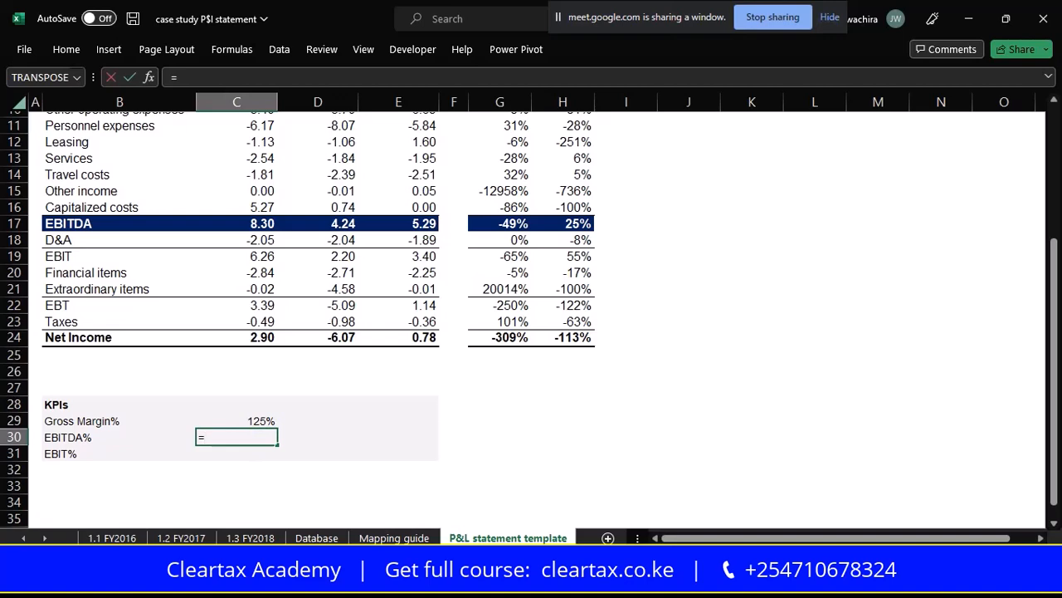
scroll(531, 315, "up", 3)
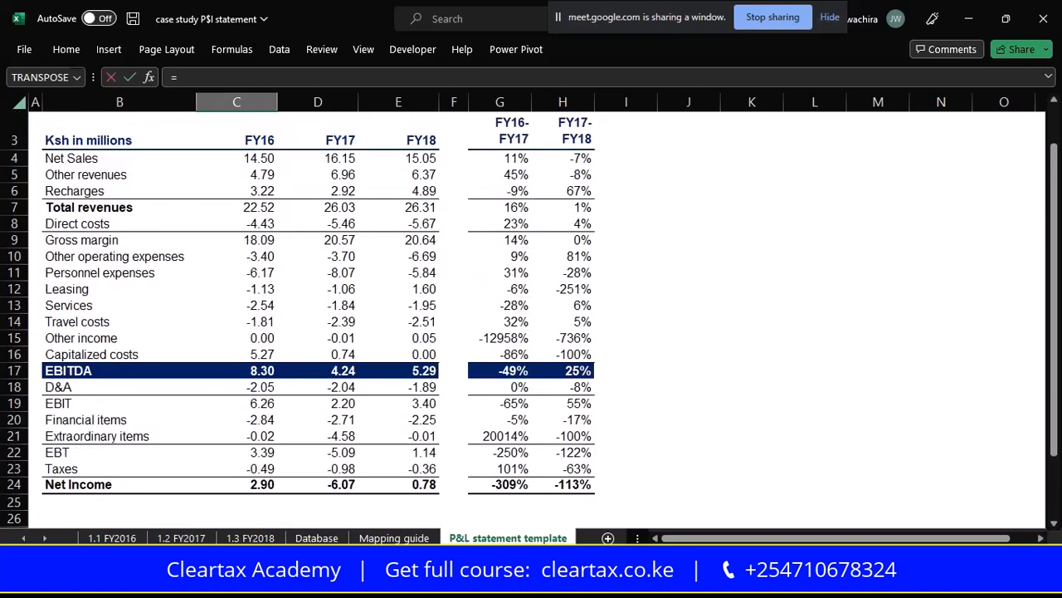
left_click(236, 370)
scroll(532, 319, "down", 1)
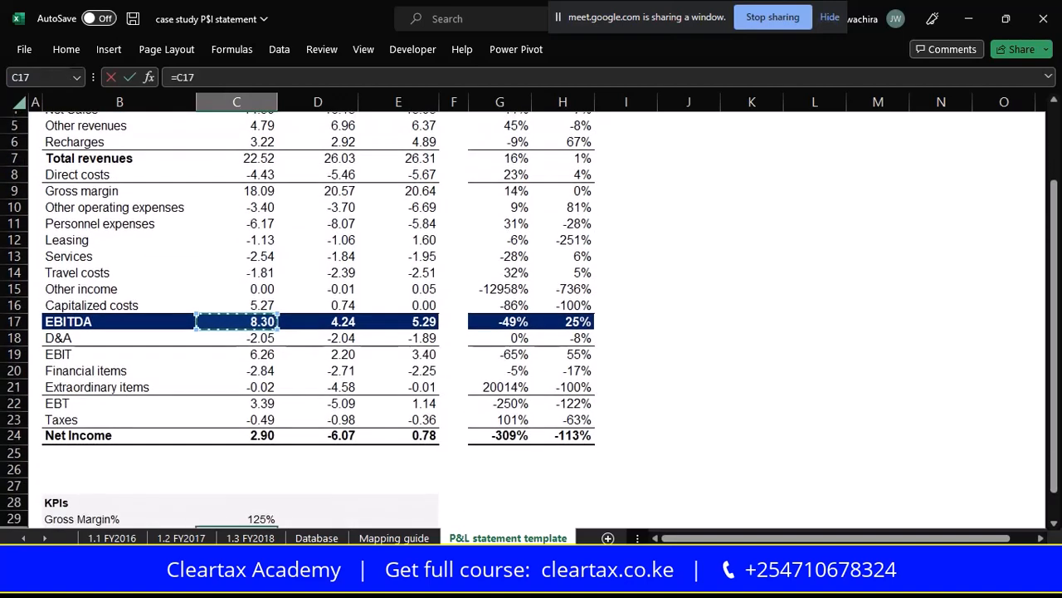
key("BackSpace")
key("BackSpace")
scroll(531, 316, "down", 3)
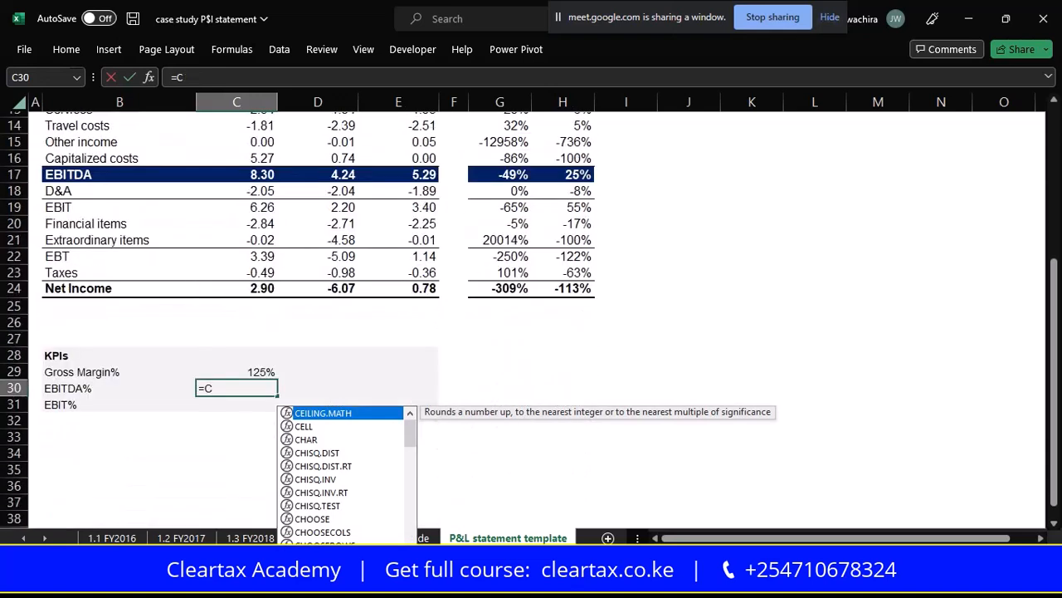
key("BackSpace")
key("BackSpace")
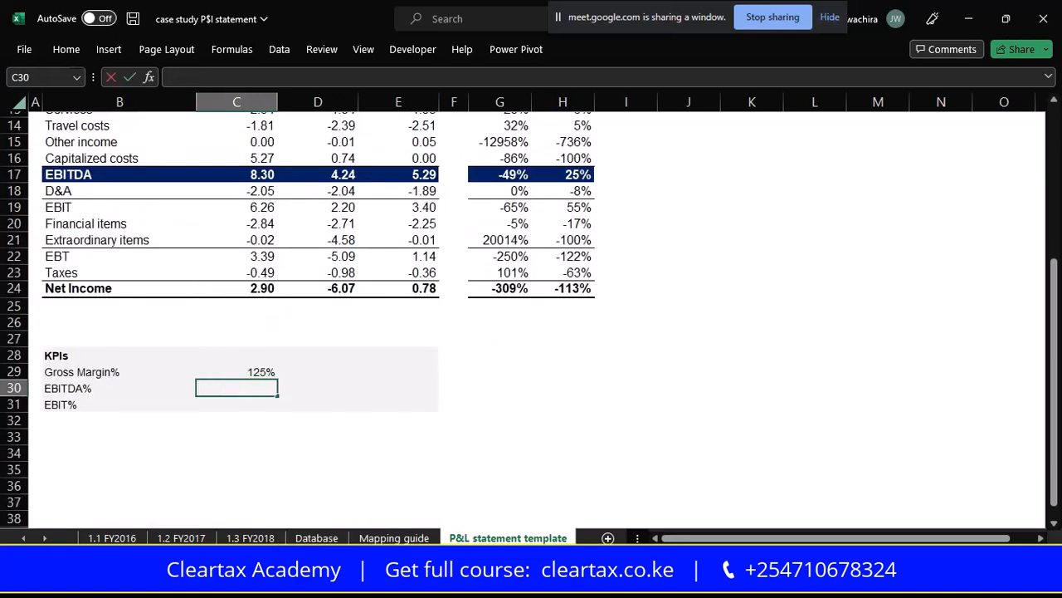
Try the formula =C9/C4-1 for the FY16 Gross Margin% in C29
left_click(259, 374)
key("F2")
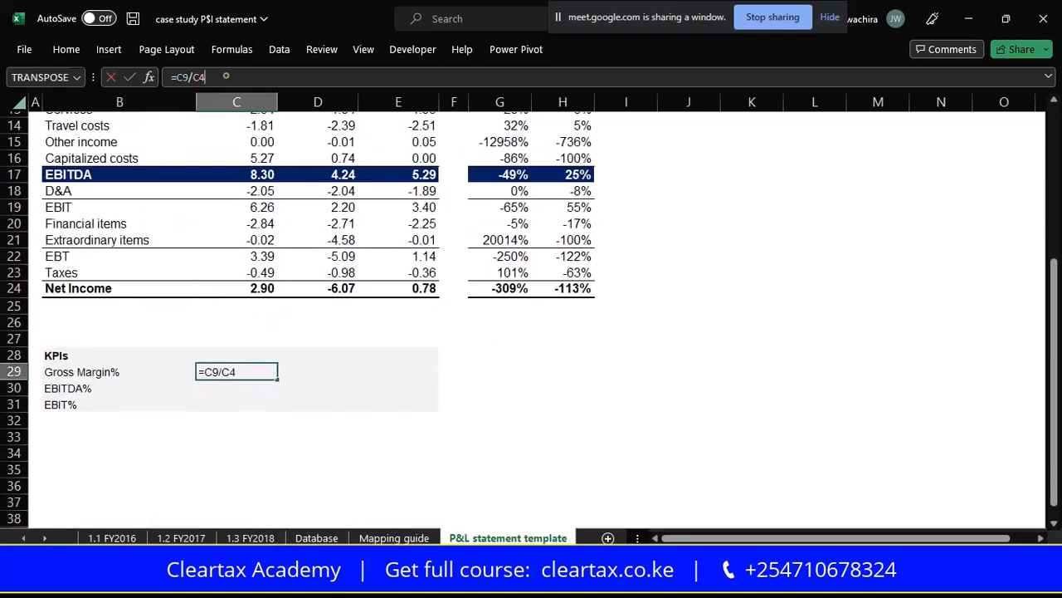
type("-1")
key("Return")
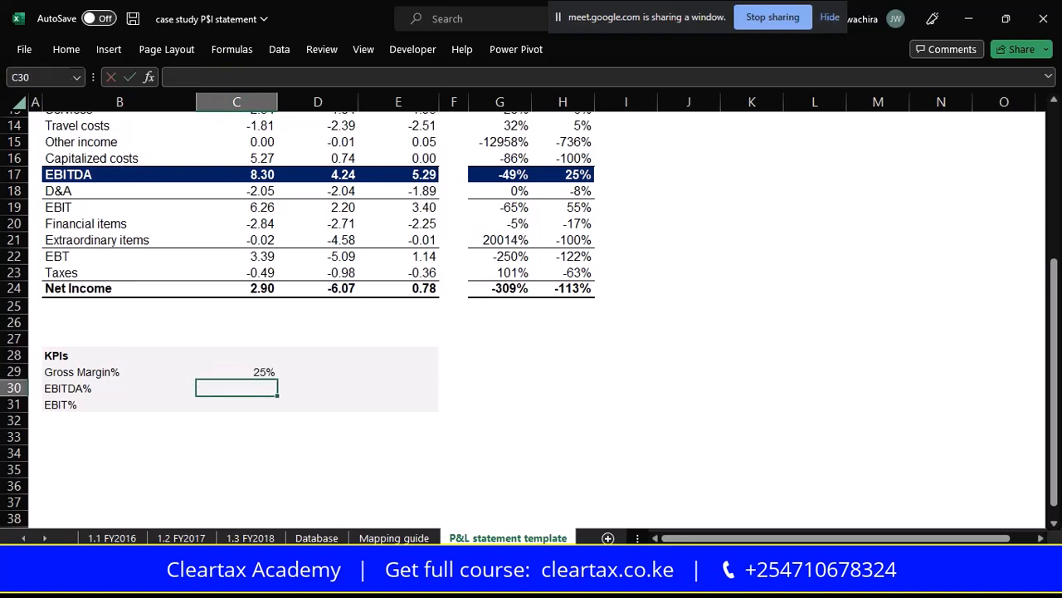
Examine the Gross margin label in B9 and the FY16 Gross margin formula in C9
scroll(532, 319, "up", 5)
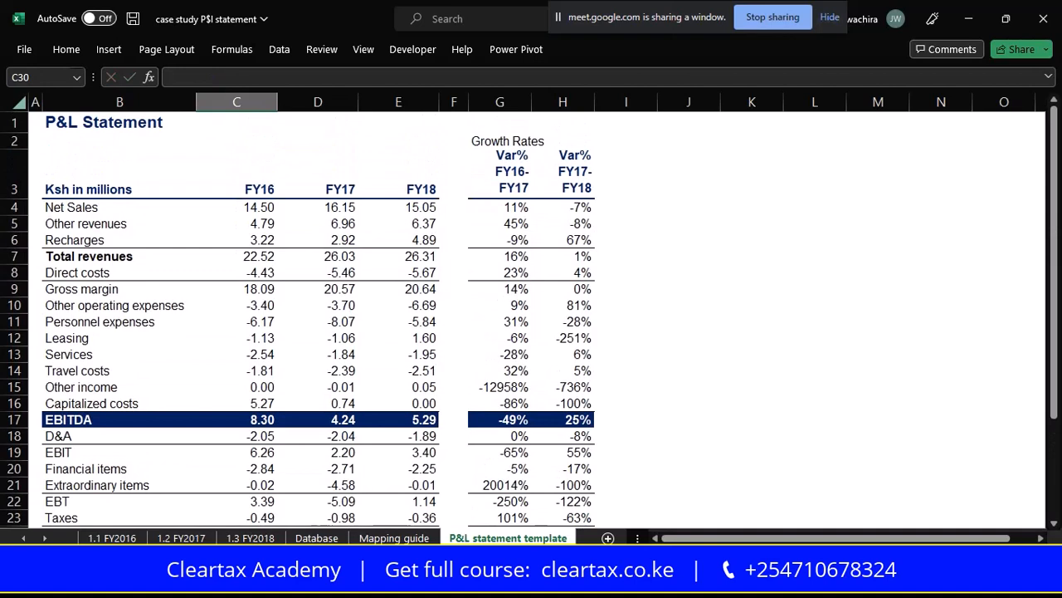
left_click(237, 289)
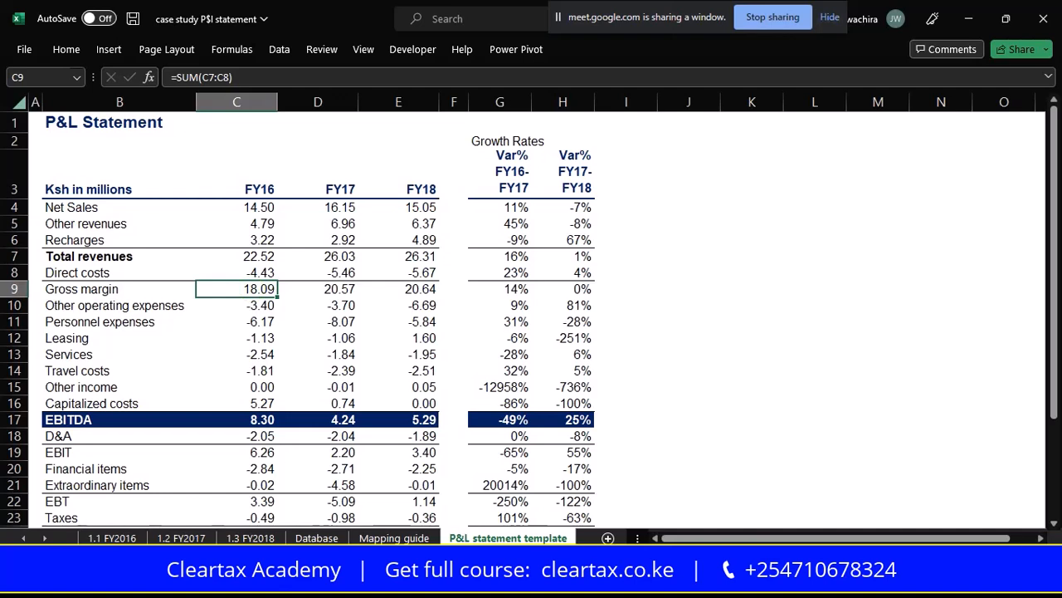
left_click(121, 287)
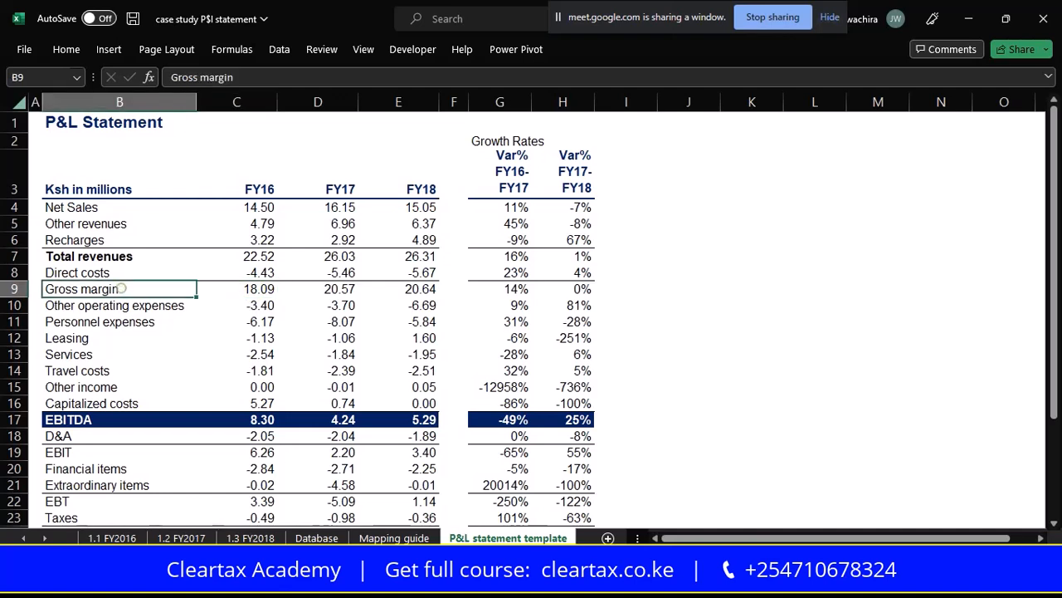
left_click(242, 288)
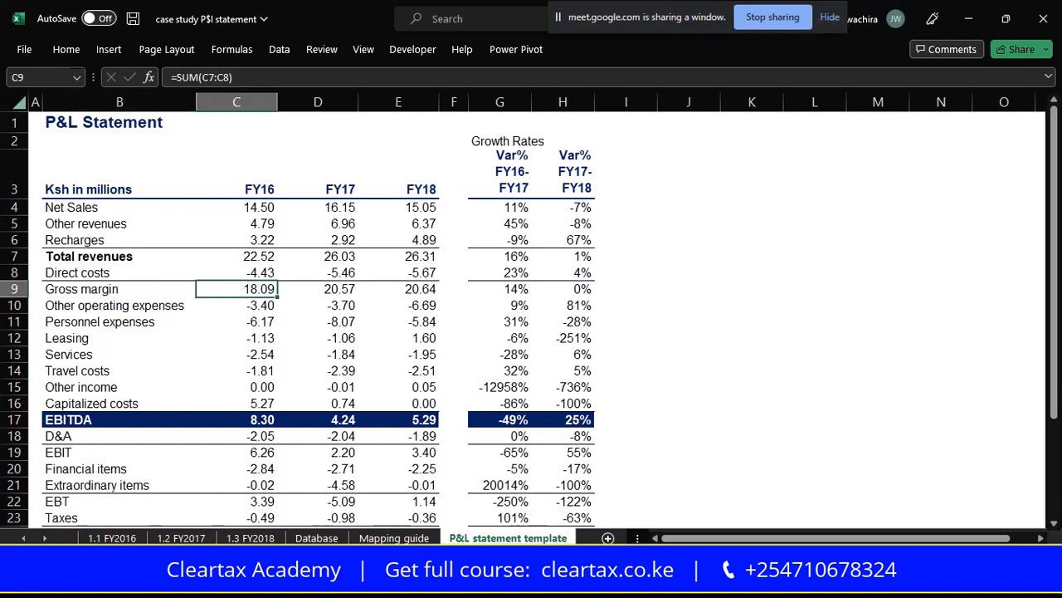
left_click(101, 288)
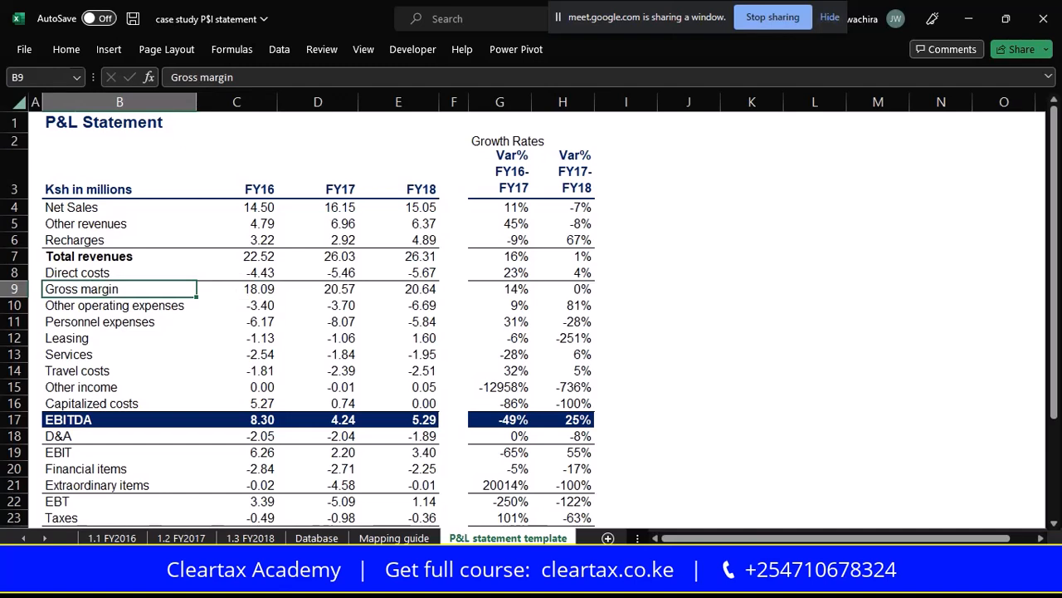
Enter the formula =C17/C4 in C30 to calculate the FY16 EBITDA% from EBITDA and Net Sales
scroll(531, 315, "down", 7)
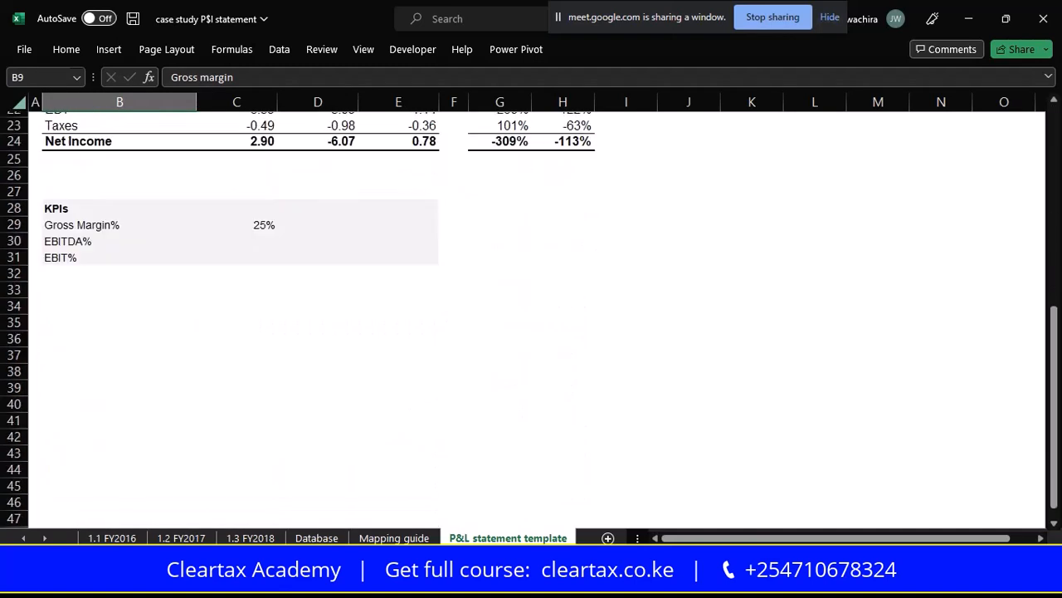
left_click(255, 239)
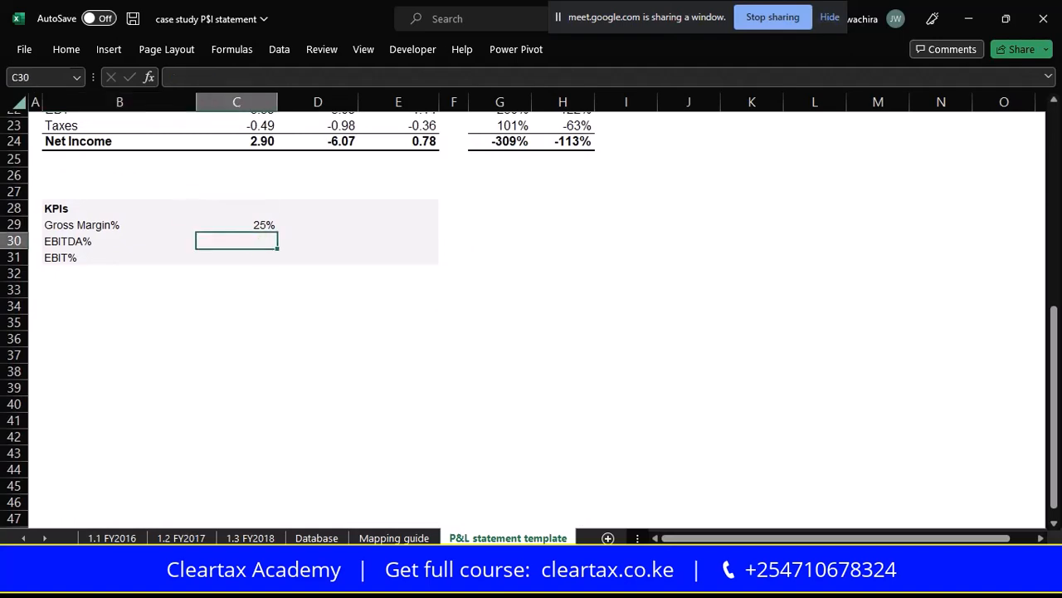
type("=")
scroll(532, 316, "up", 5)
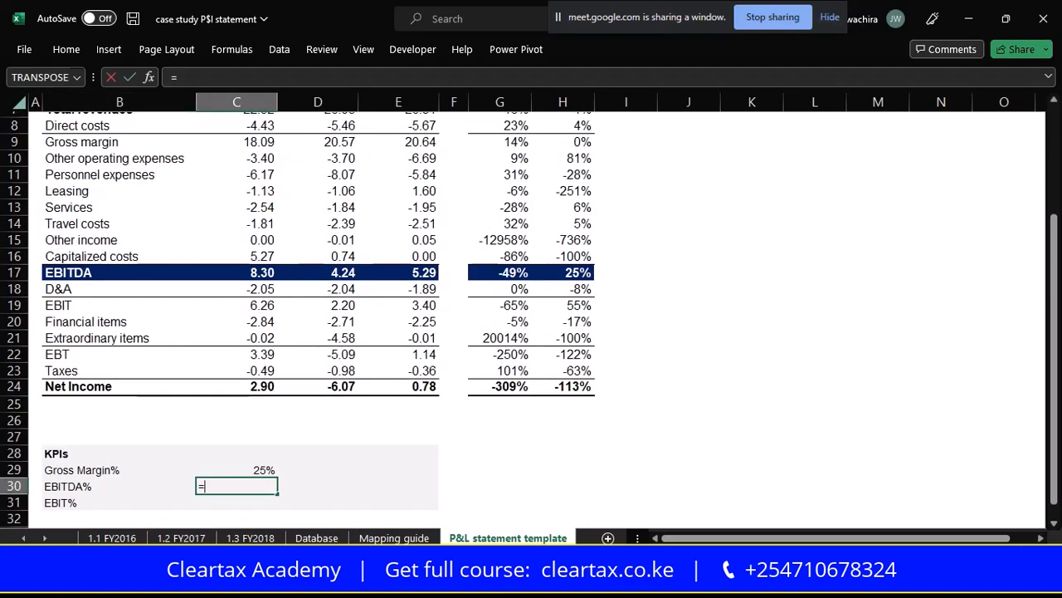
left_click(255, 272)
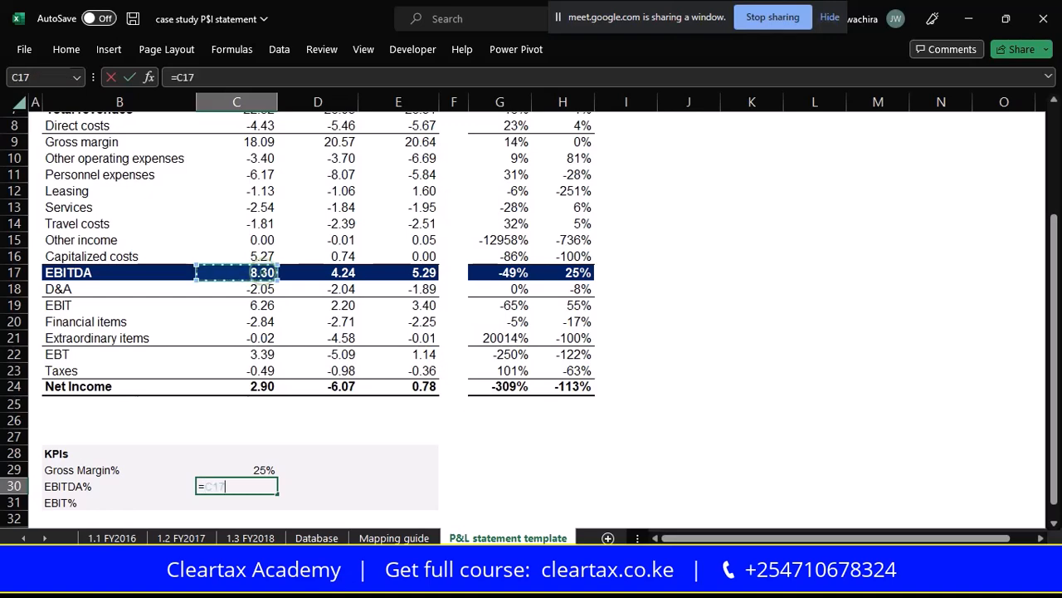
type("/")
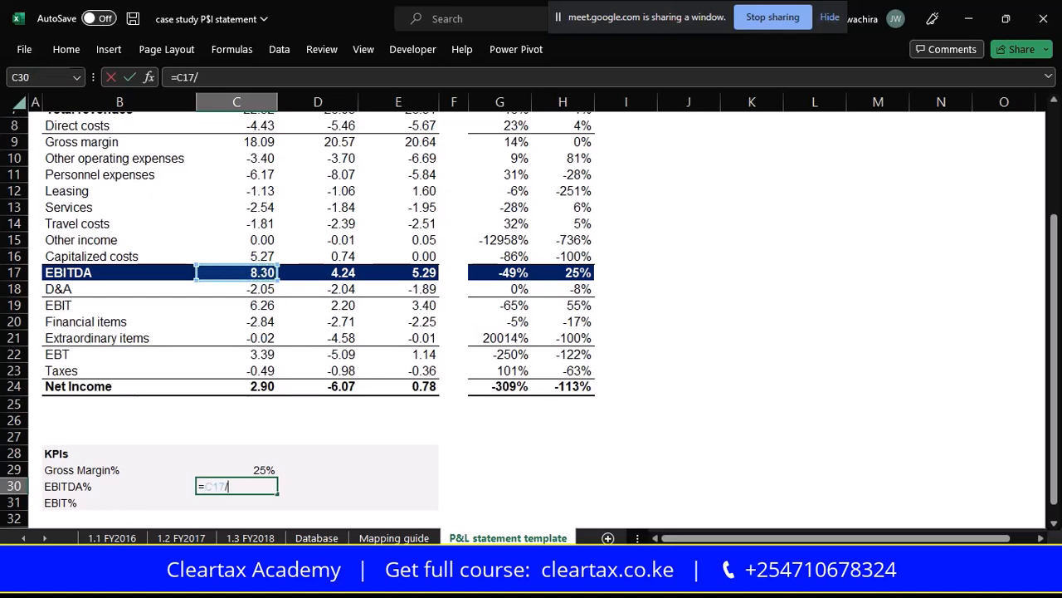
scroll(332, 316, "up", 3)
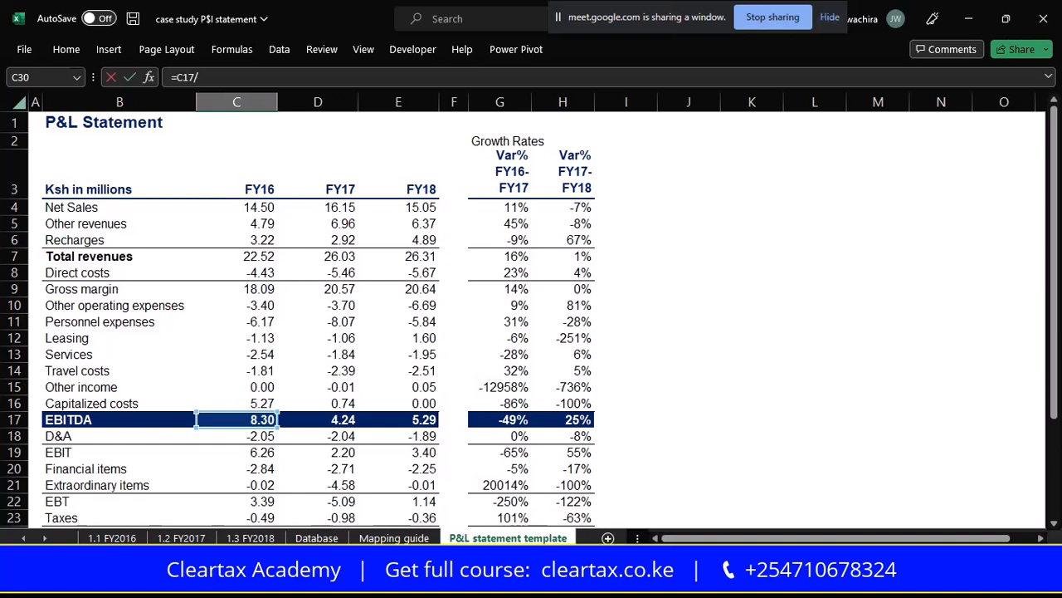
left_click(249, 207)
key("Return")
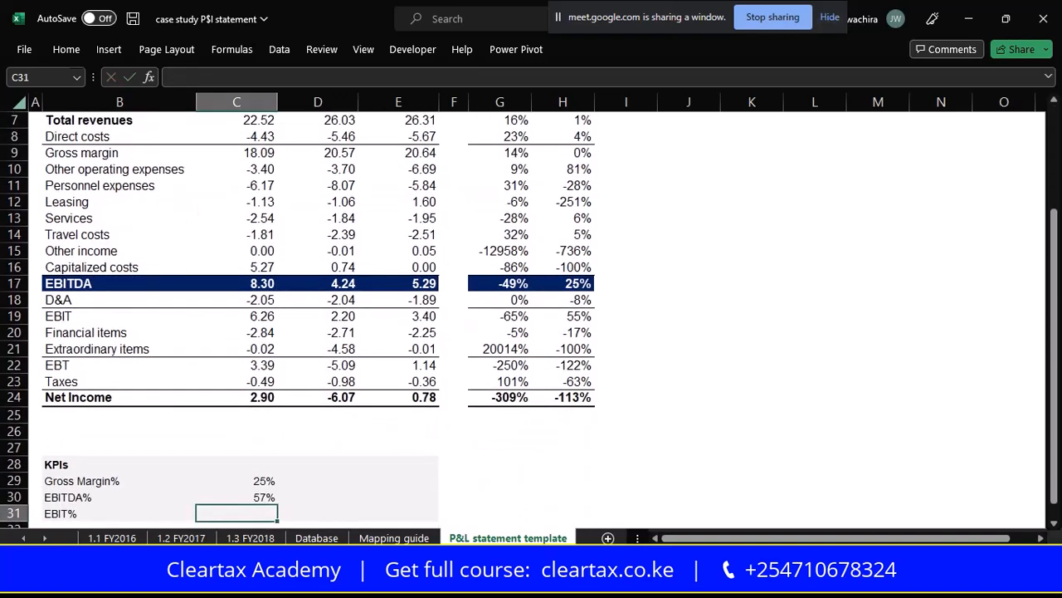
Remove the -1 from the FY16 Gross Margin% formula in C29 so it reads =C9/C4
scroll(532, 315, "down", 2)
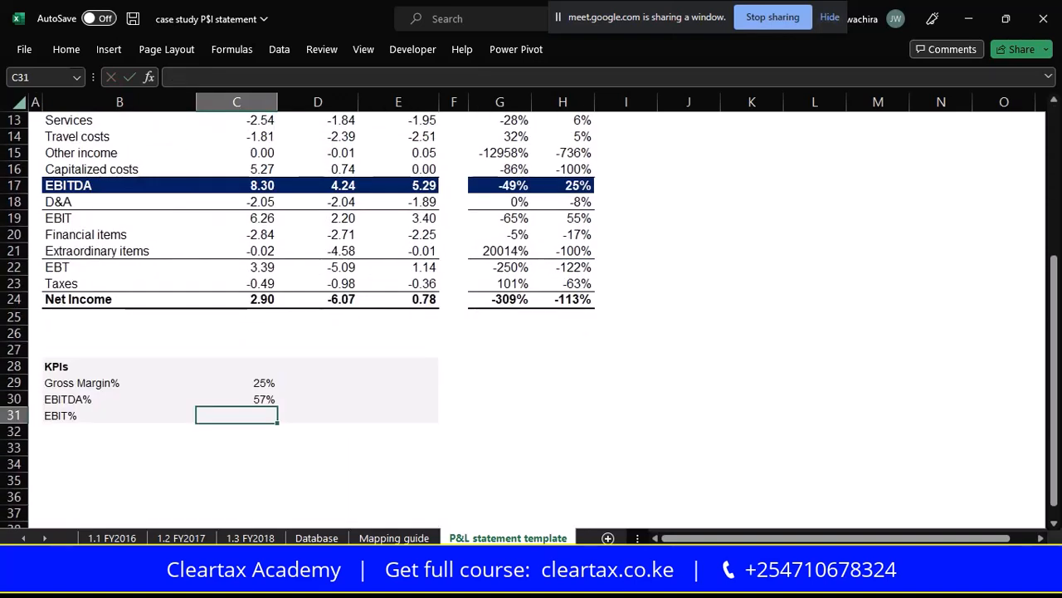
left_click(237, 382)
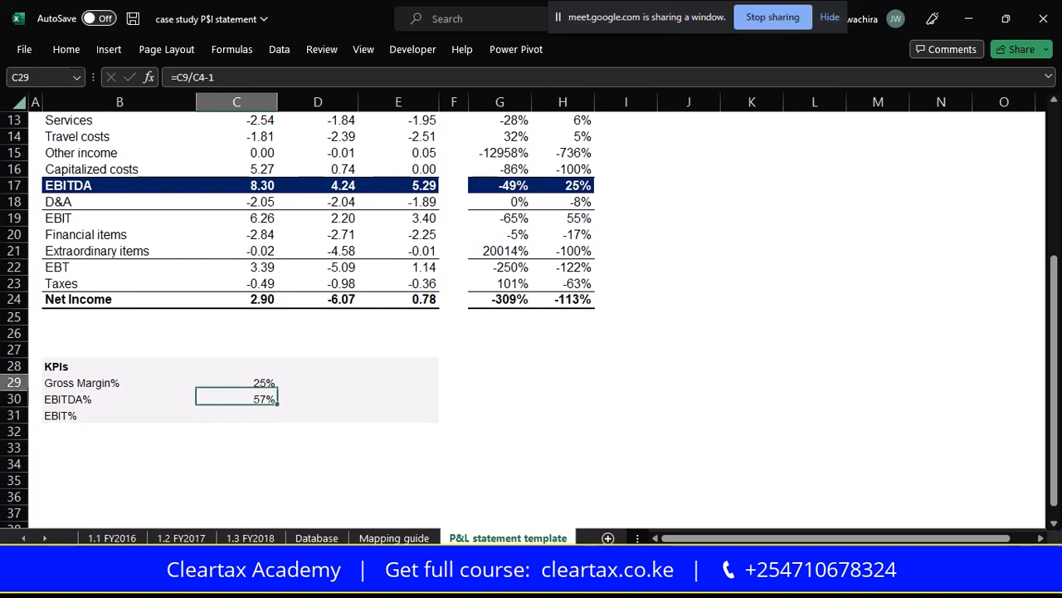
key("F2")
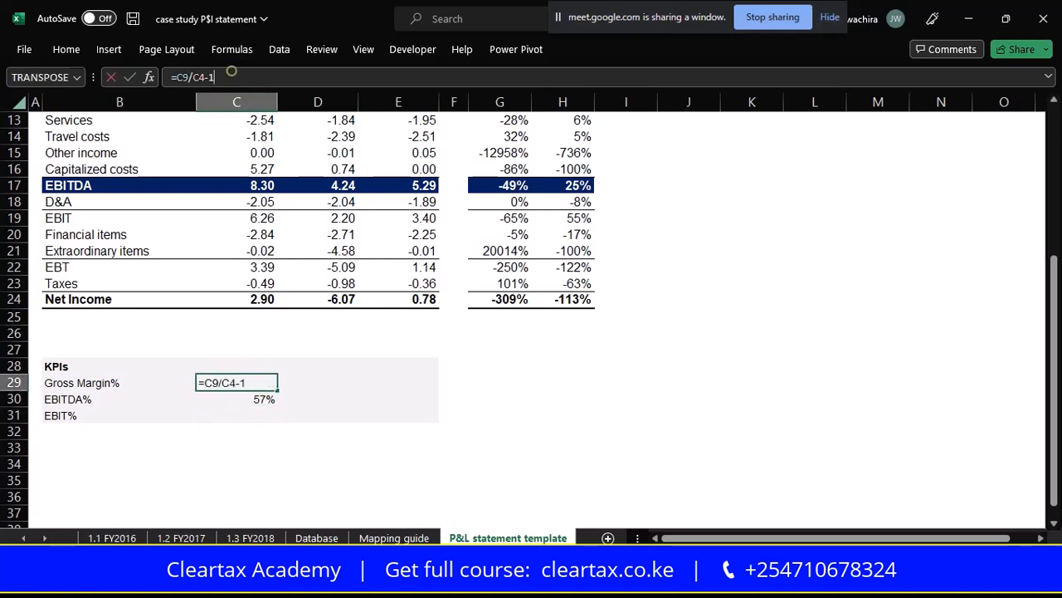
key("BackSpace")
key("BackSpace")
key("Return")
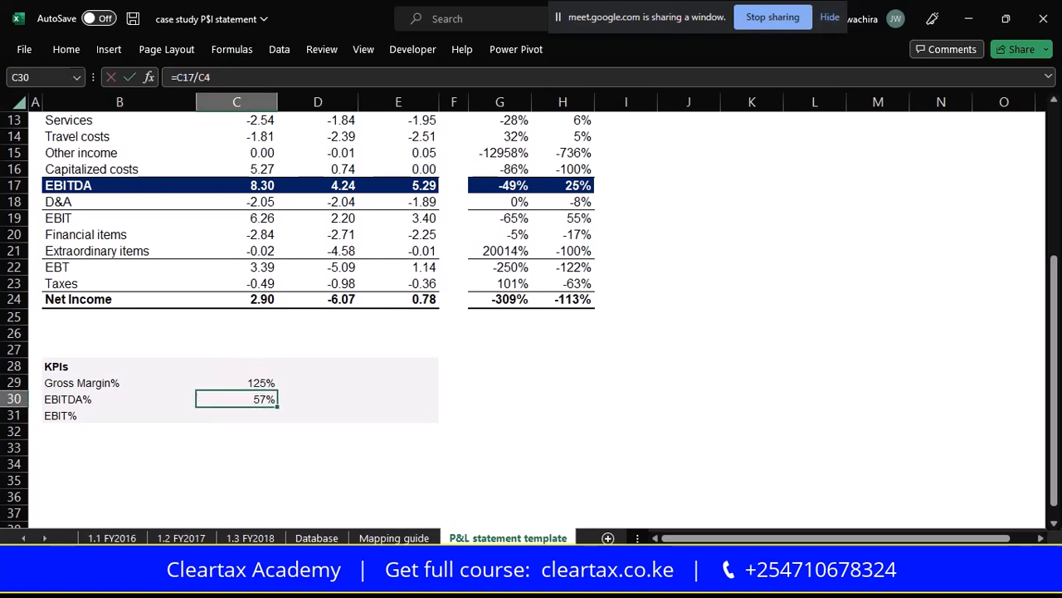
Enter the formula =C19/C7 in C31 to calculate the FY16 EBIT% from EBIT and Total revenues
left_click(259, 416)
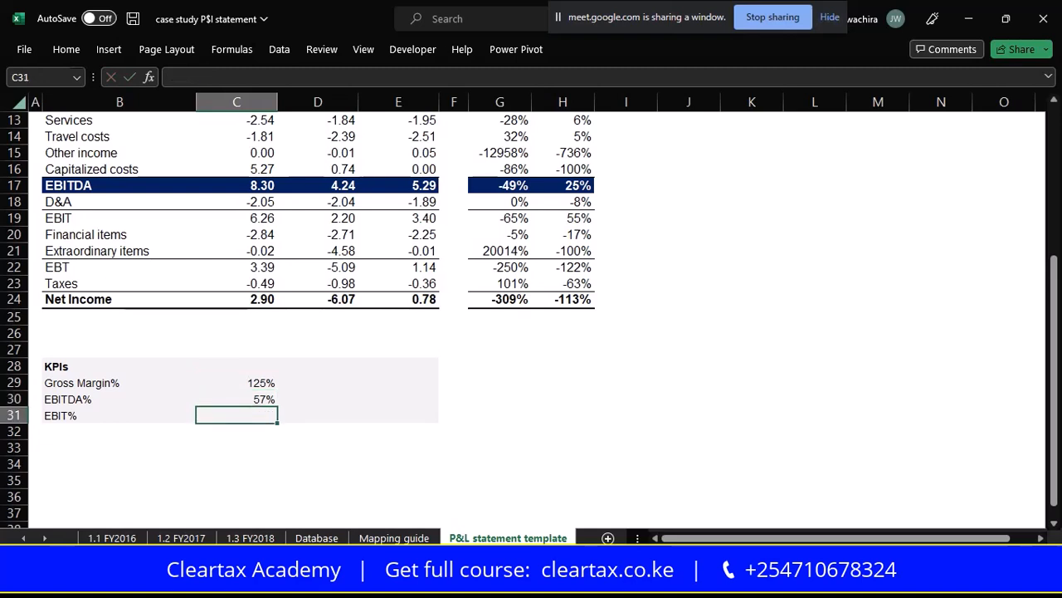
scroll(531, 320, "up", 1)
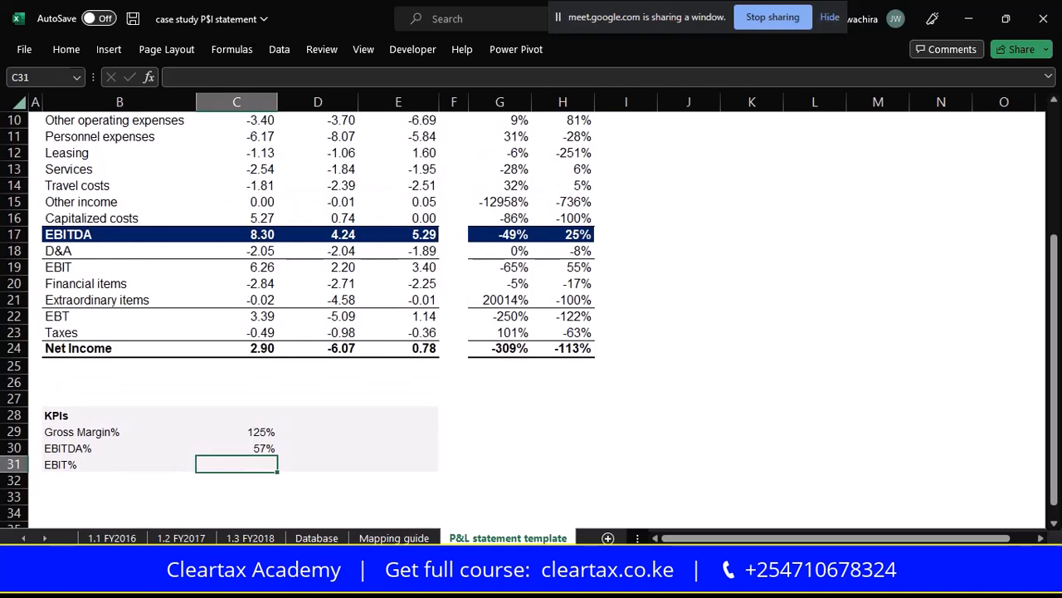
scroll(531, 320, "up", 3)
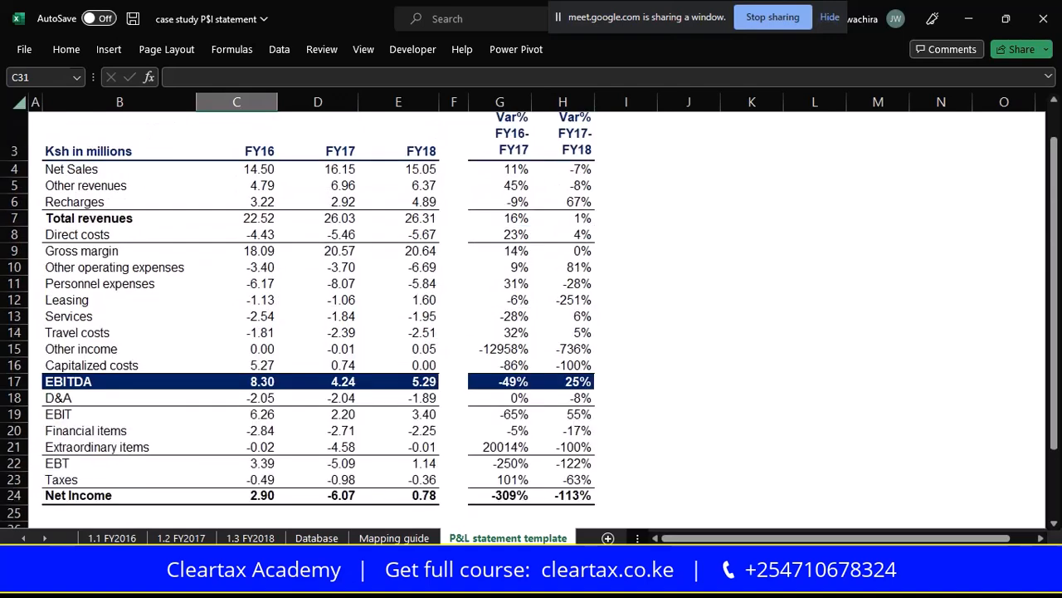
scroll(531, 319, "down", 1)
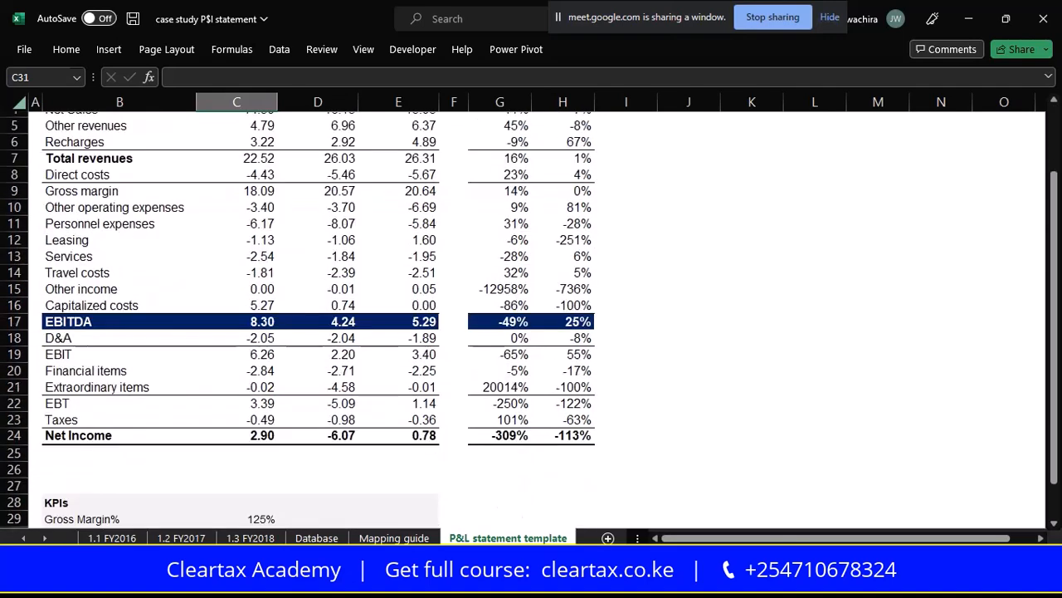
scroll(532, 320, "down", 3)
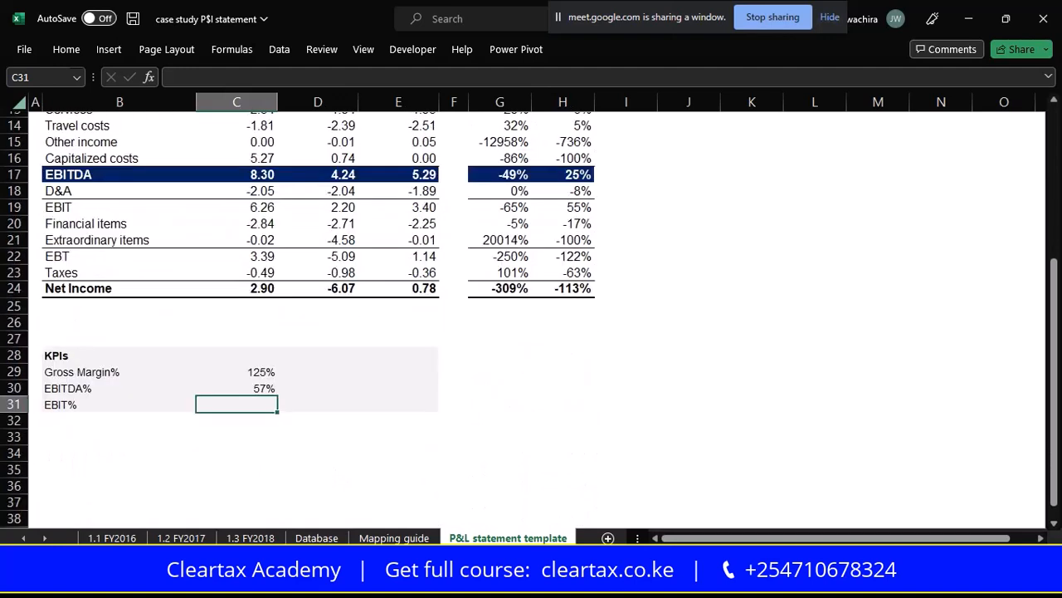
type("=")
left_click(236, 207)
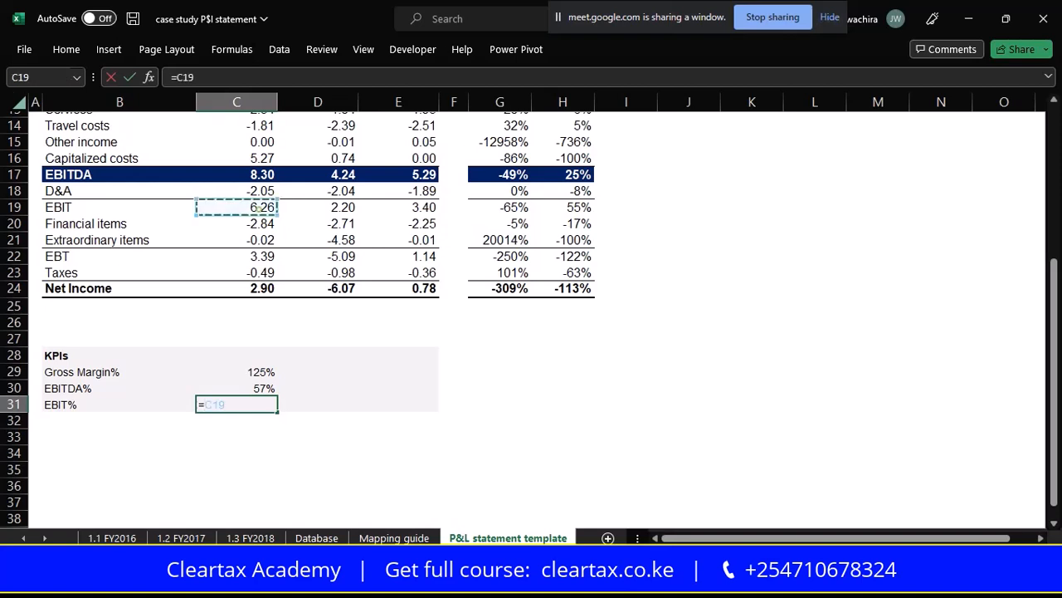
type("=")
key("BackSpace")
type("/")
scroll(531, 319, "up", 5)
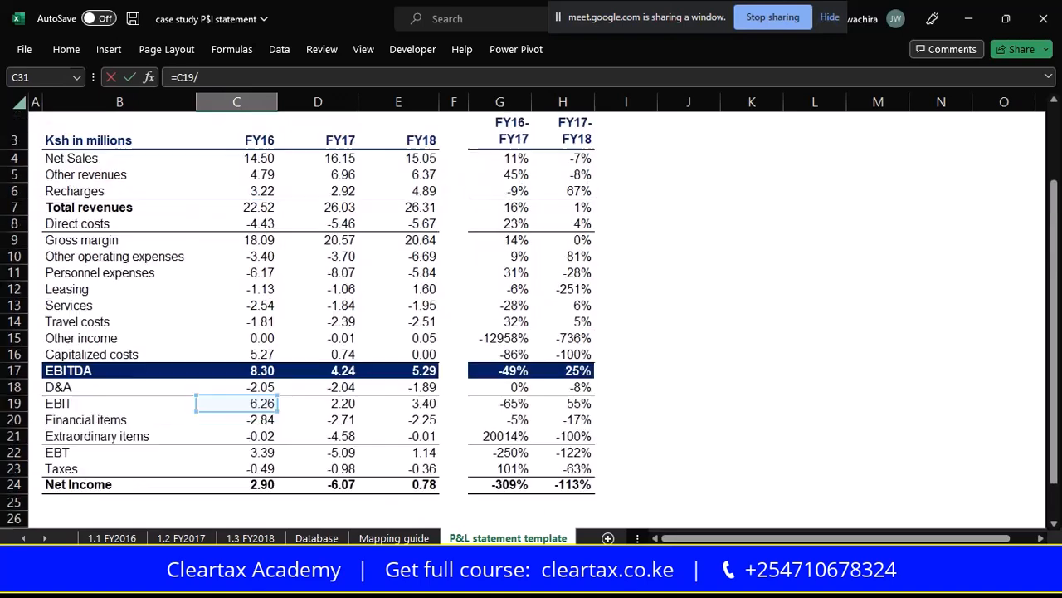
left_click(258, 205)
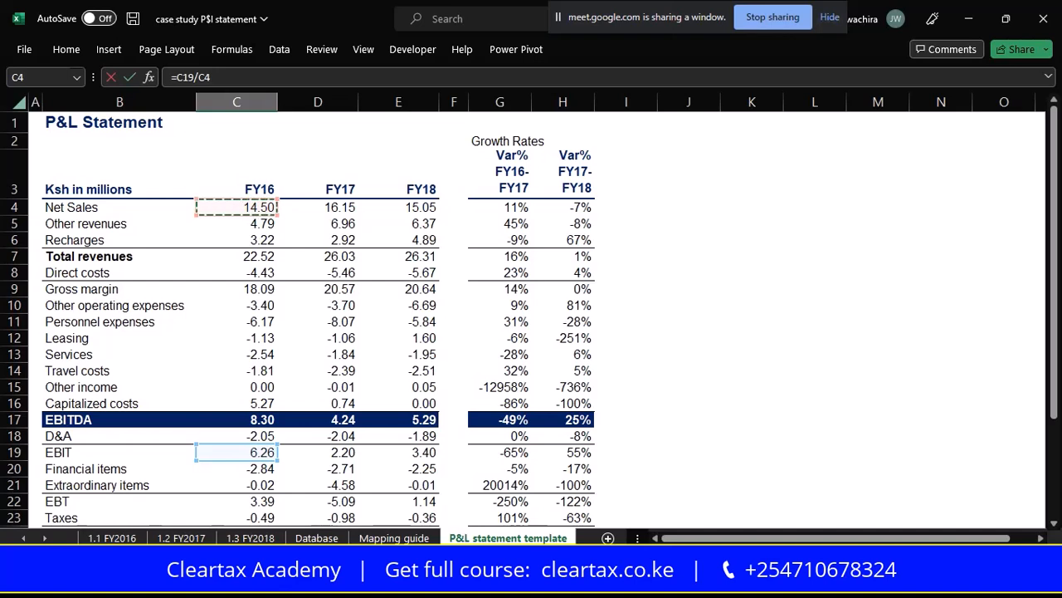
left_click(258, 256)
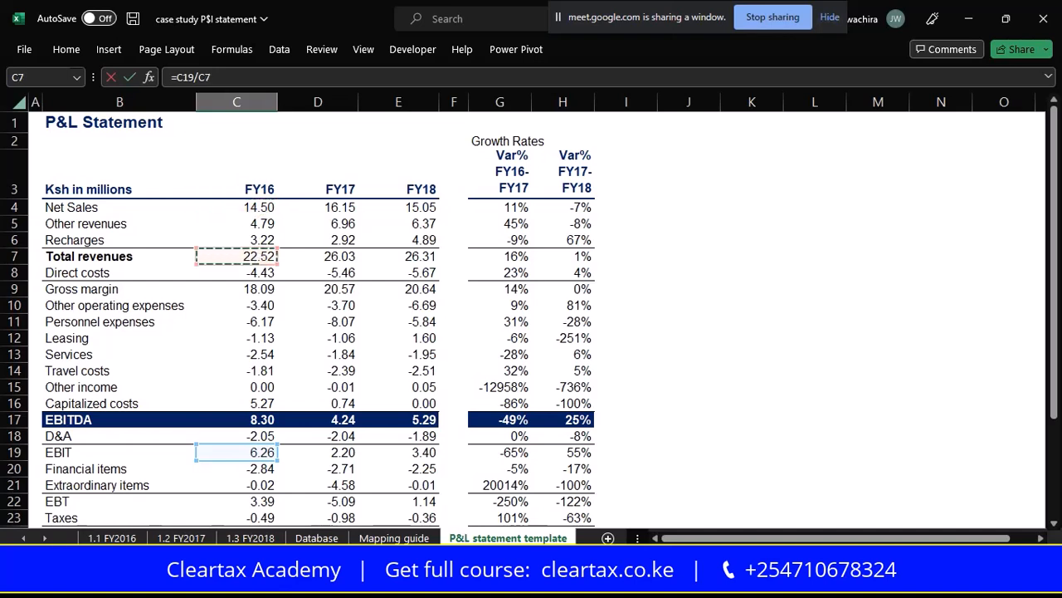
key("Return")
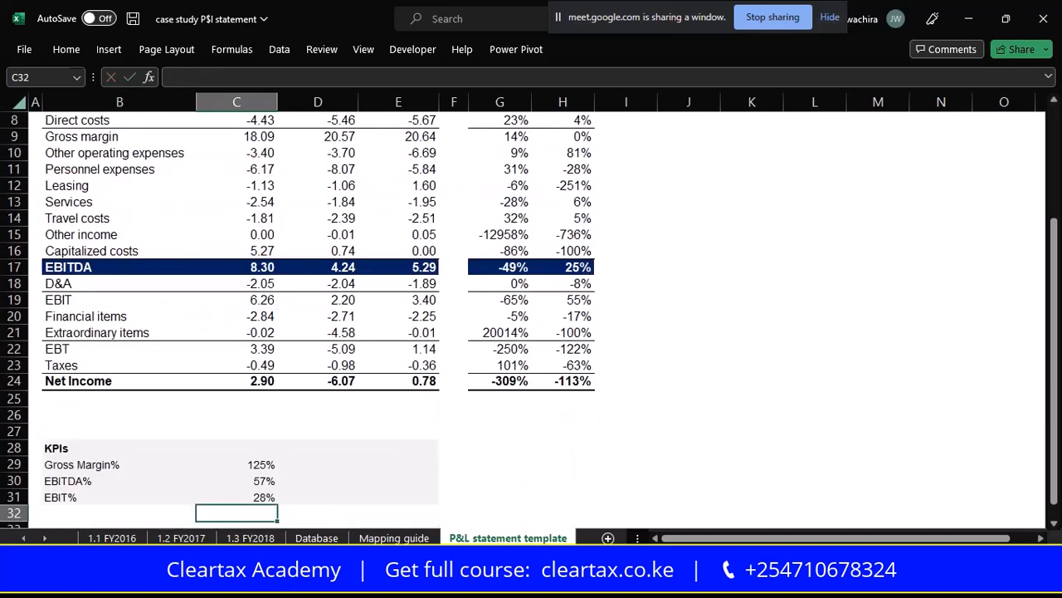
Replace the FY16 Gross Margin% formula in C29 with =C9/C7, dividing Gross margin by Total revenues
left_click(246, 463)
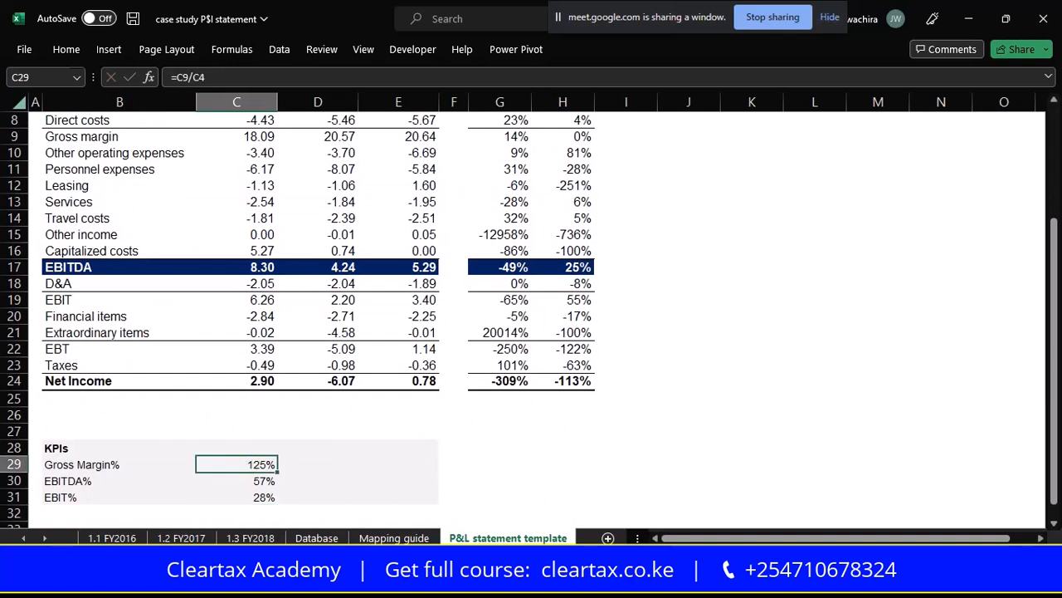
key("BackSpace")
left_click(325, 464)
left_click(260, 465)
type("=")
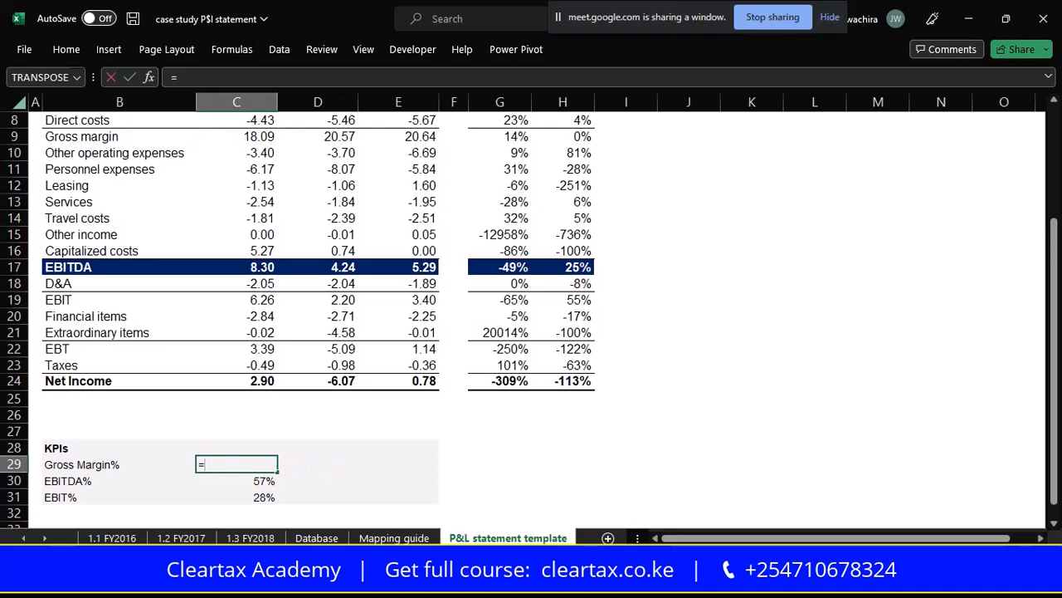
scroll(332, 316, "up", 1)
scroll(332, 316, "down", 2)
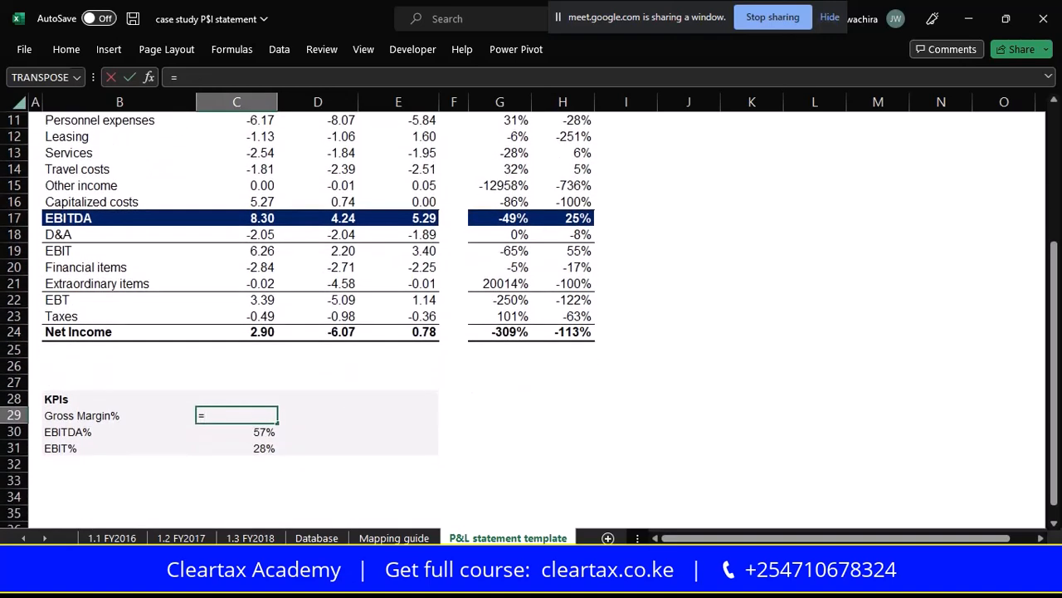
scroll(531, 316, "up", 4)
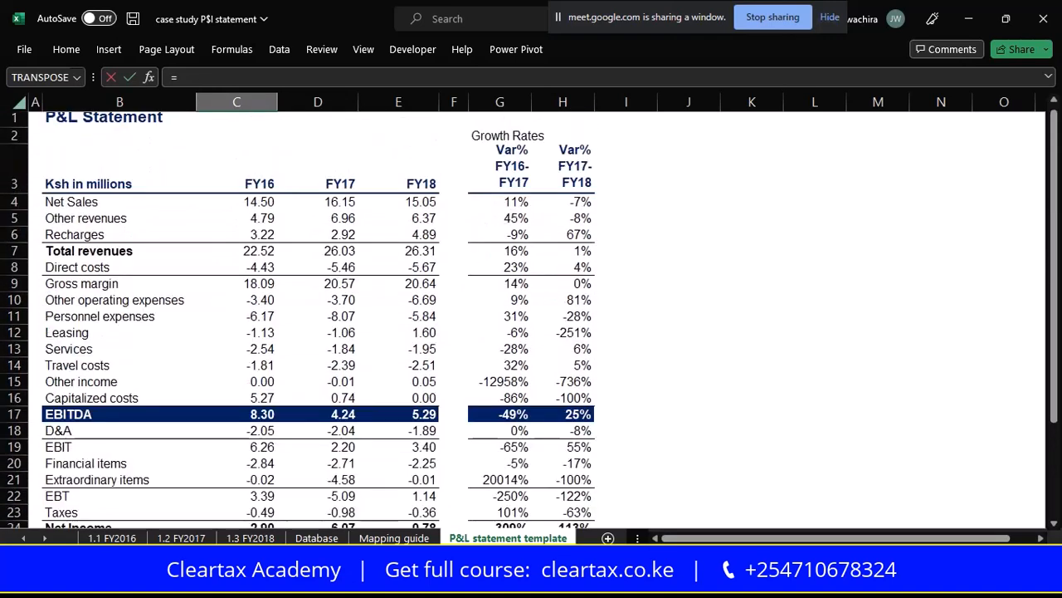
left_click(255, 283)
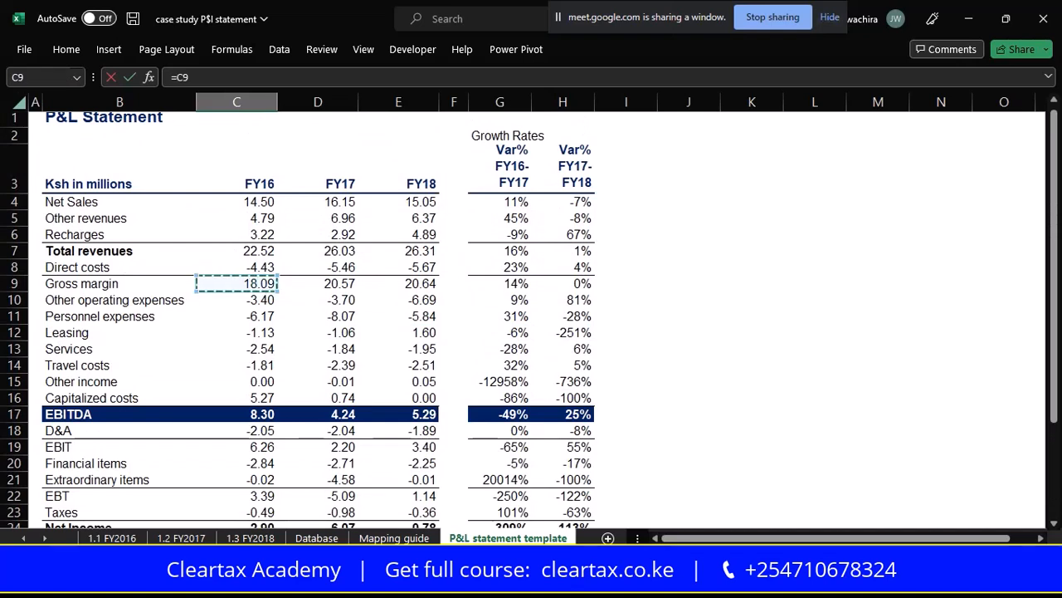
type("/")
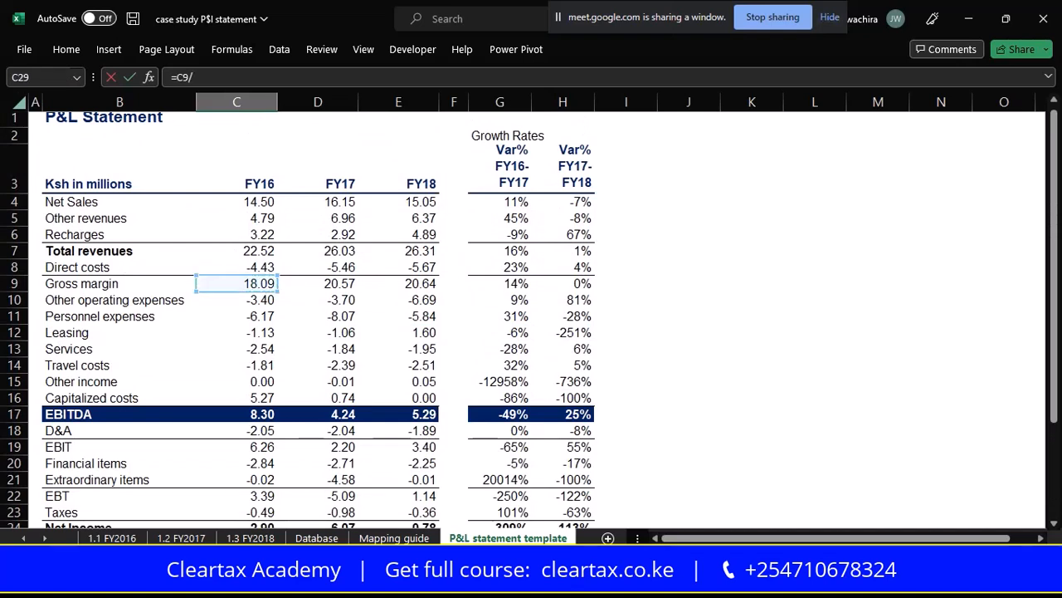
left_click(256, 251)
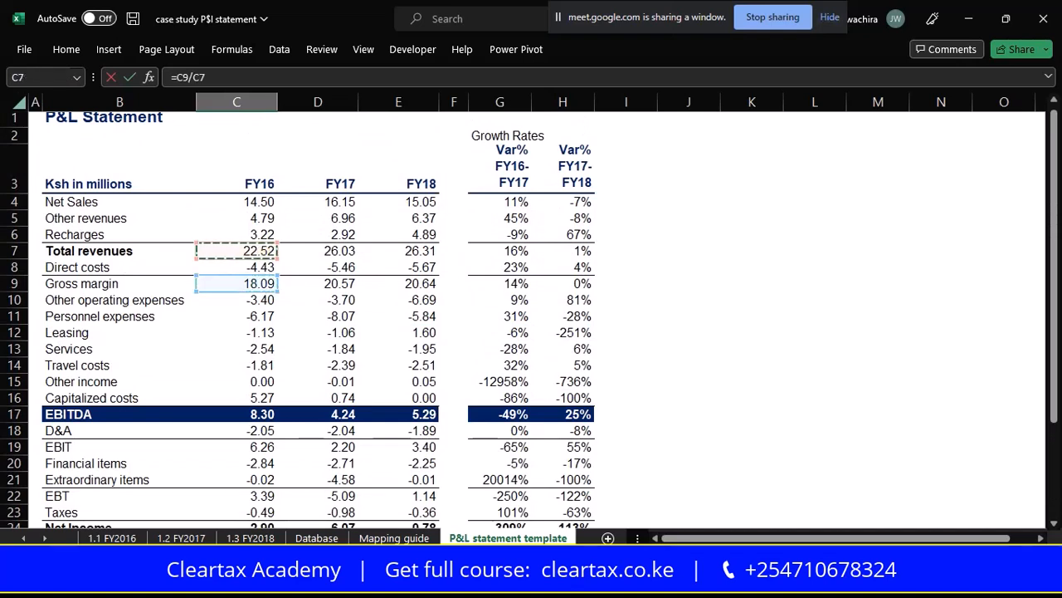
key("Return")
Replace the FY16 EBITDA% formula in C30 with =C17/C7, dividing EBITDA by Total revenues
scroll(531, 319, "down", 2)
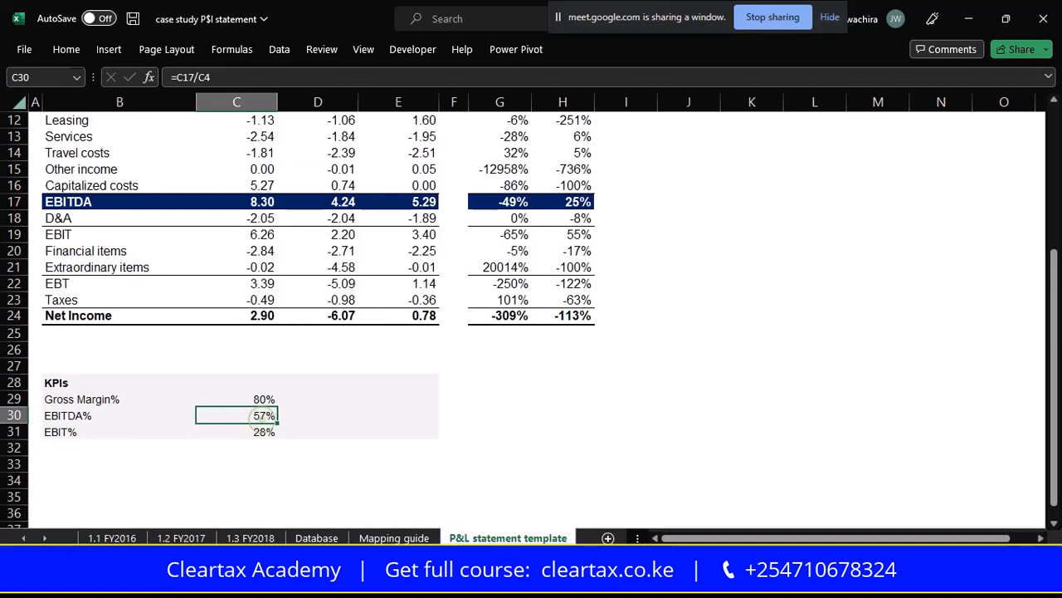
key("F2")
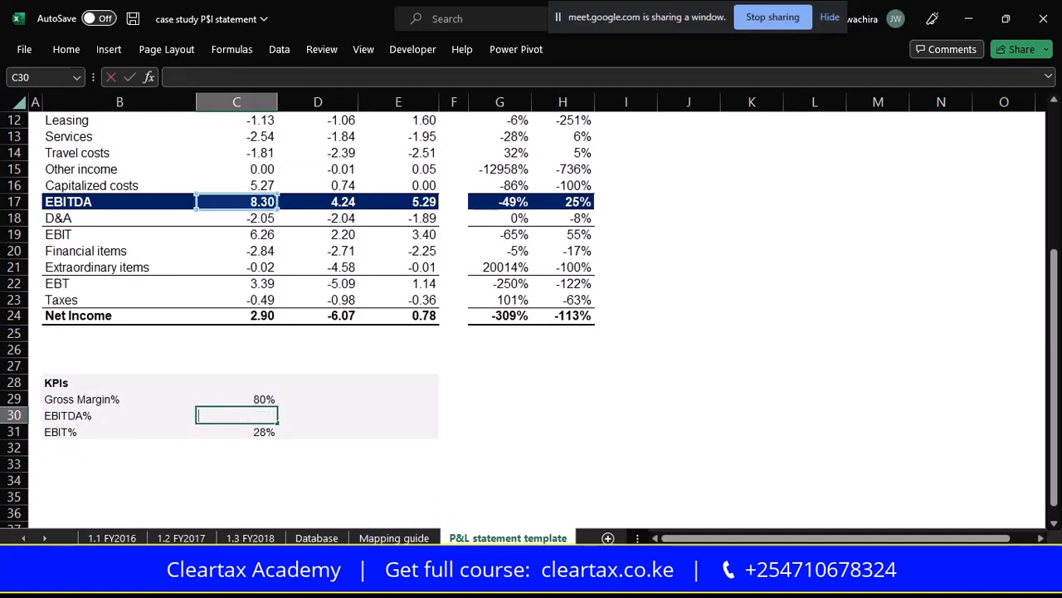
type("=")
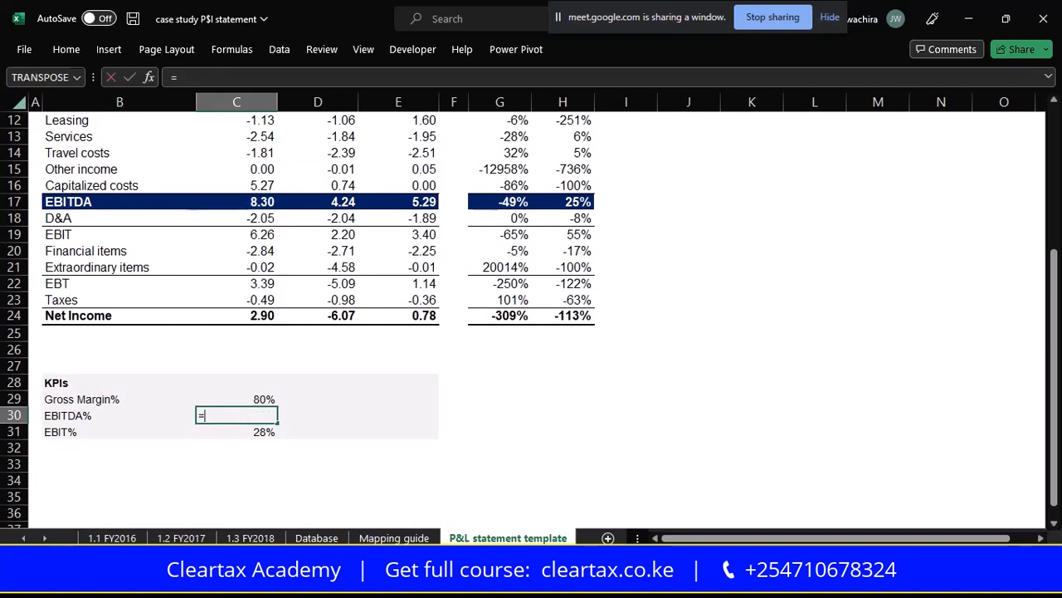
scroll(531, 315, "up", 3)
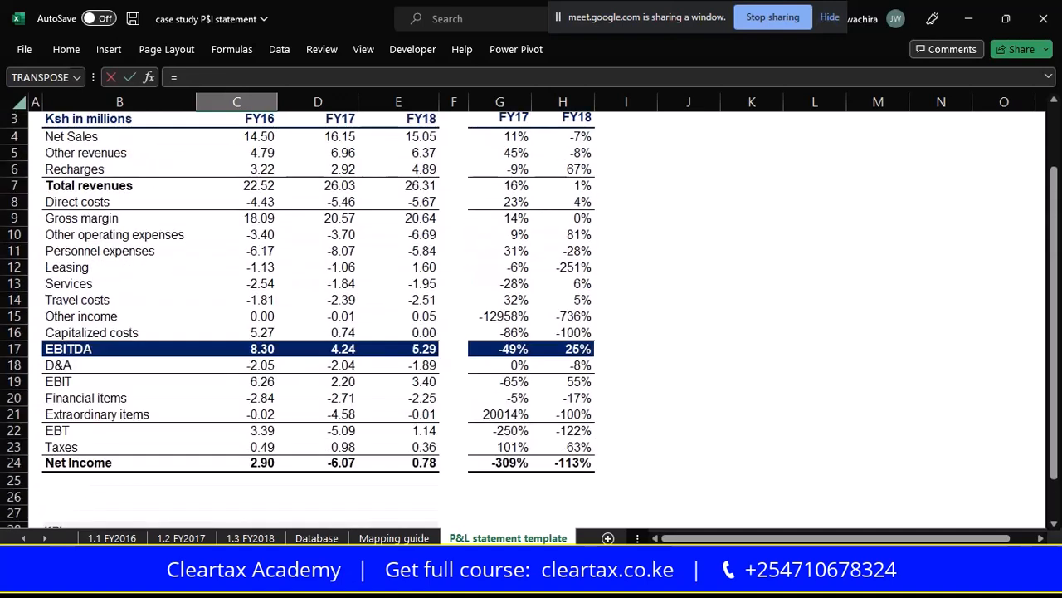
left_click(236, 349)
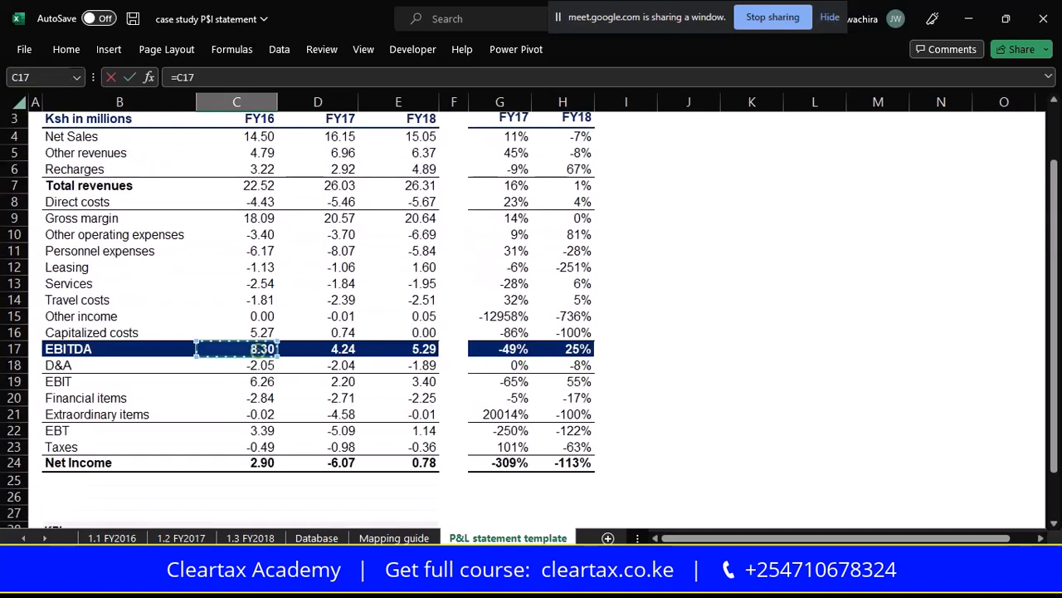
type("/")
scroll(531, 315, "up", 1)
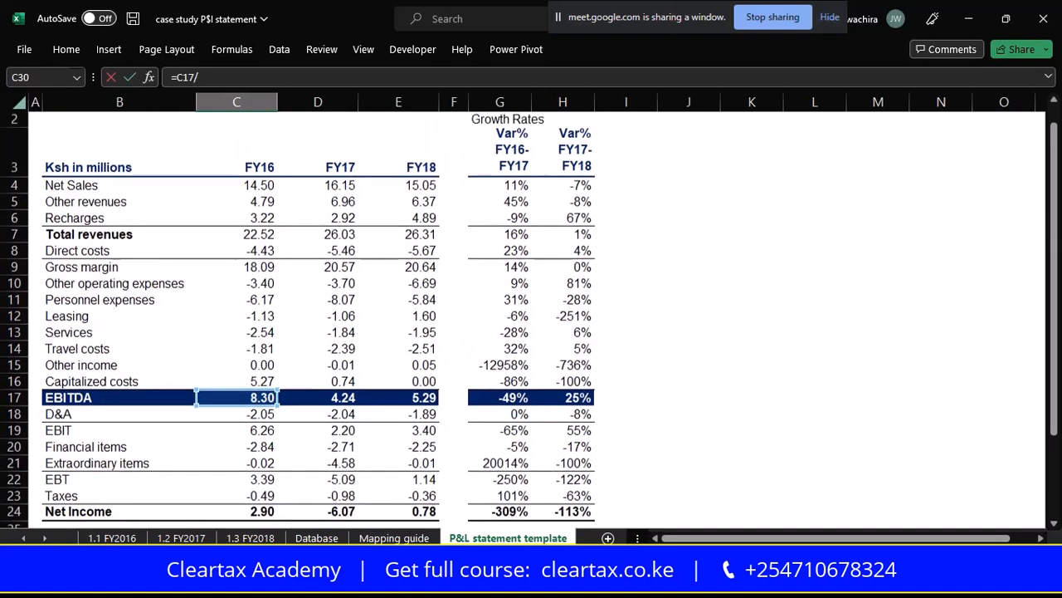
left_click(237, 234)
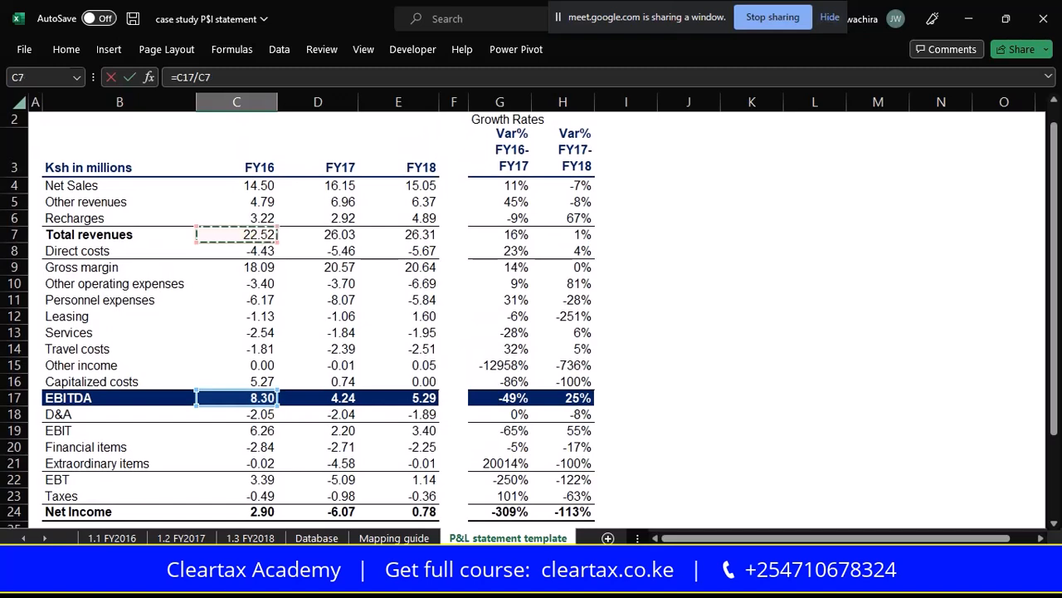
key("Return")
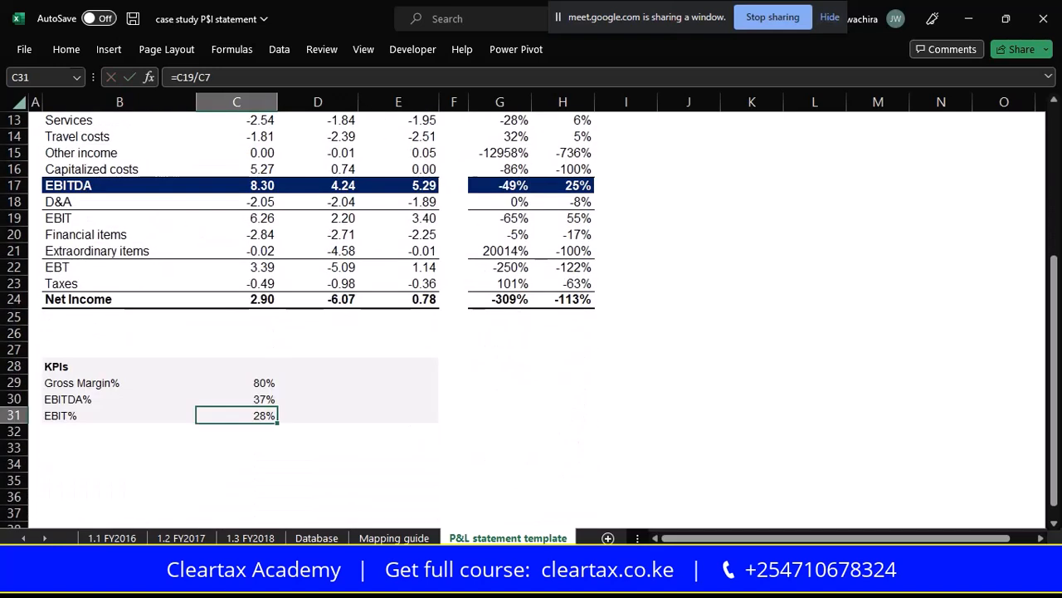
Fill the FY16 KPI formulas in C29:C31 across to FY17 and FY18, and check the FY17 EBITDA% and EBIT% formulas
left_click_drag(237, 382, 419, 419)
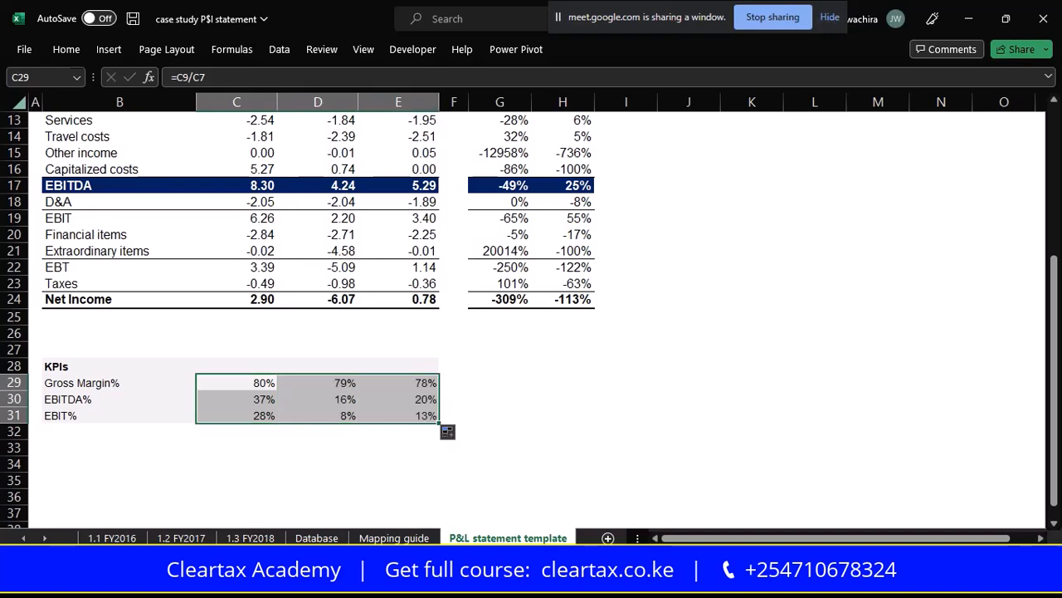
left_click(321, 399)
scroll(321, 400, "up", 4)
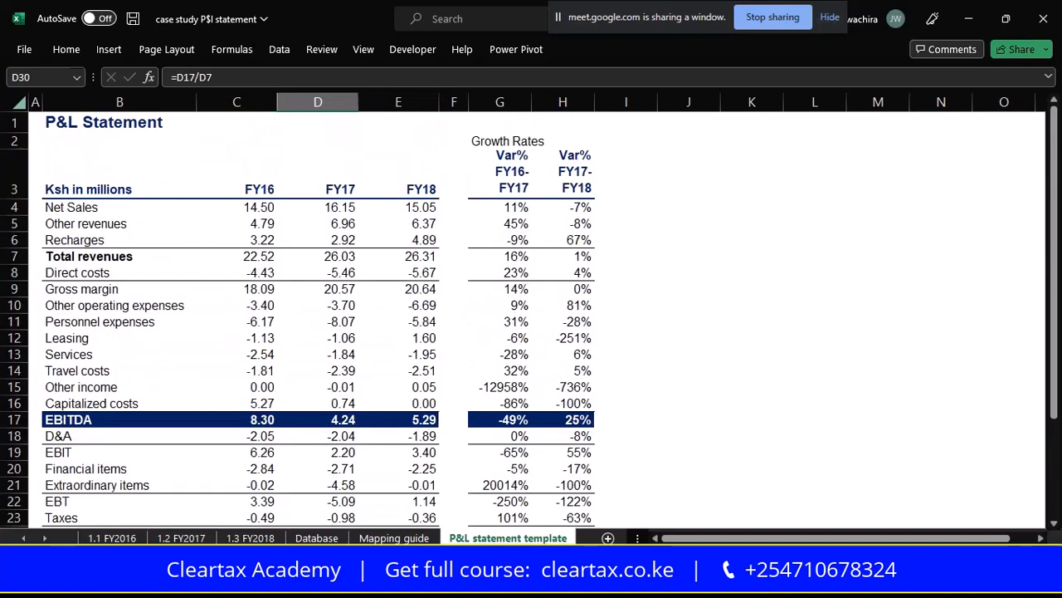
scroll(532, 319, "down", 3)
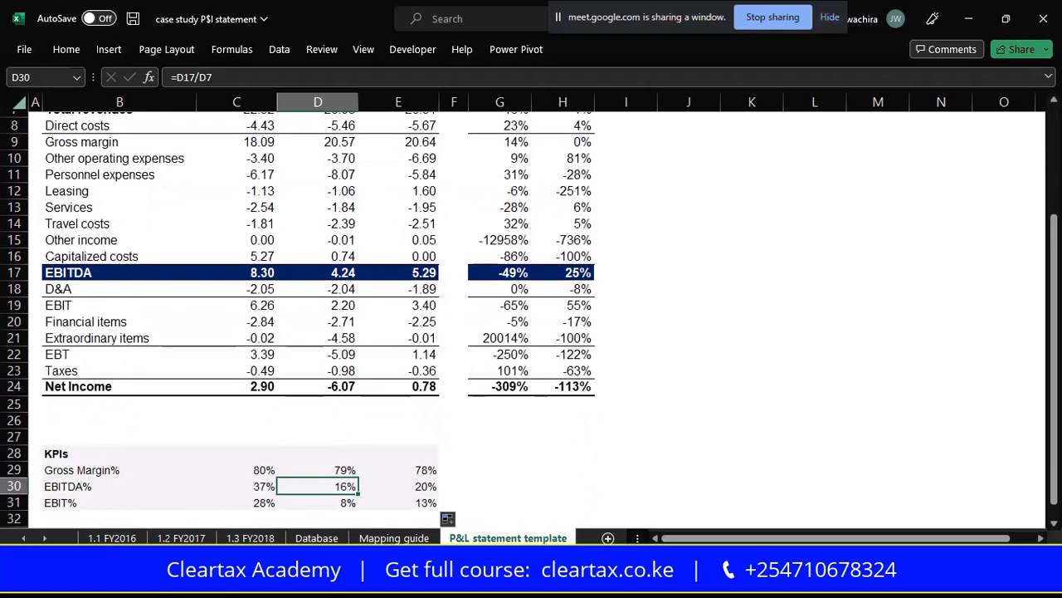
left_click(317, 503)
scroll(531, 320, "down", 2)
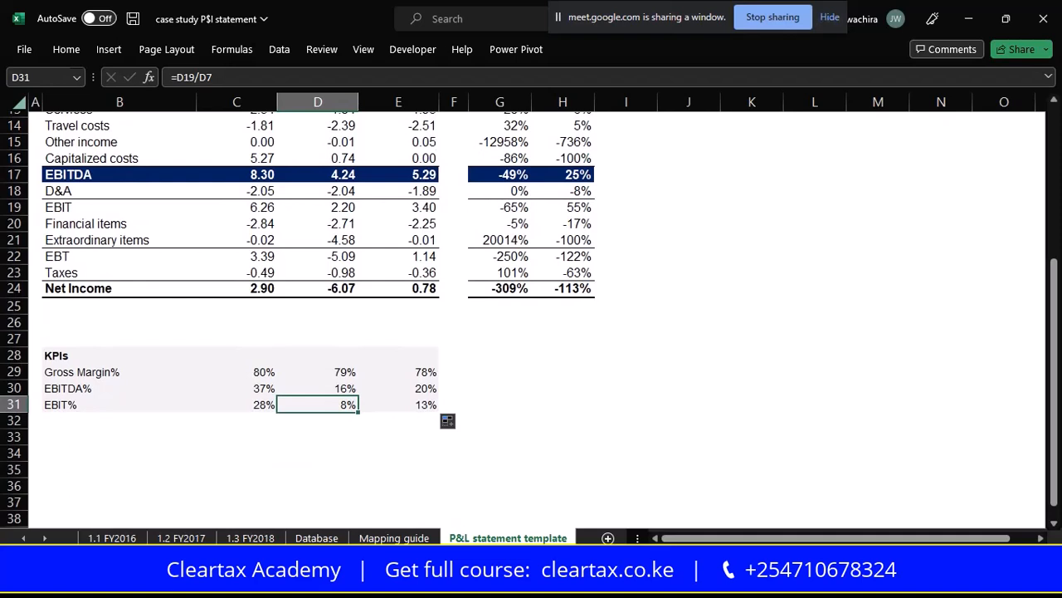
Examine the EBITDA% row across FY16 to FY18, comparing FY16 with FY17, and review the whole KPI block under the P&L statement
left_click_drag(67, 388, 399, 388)
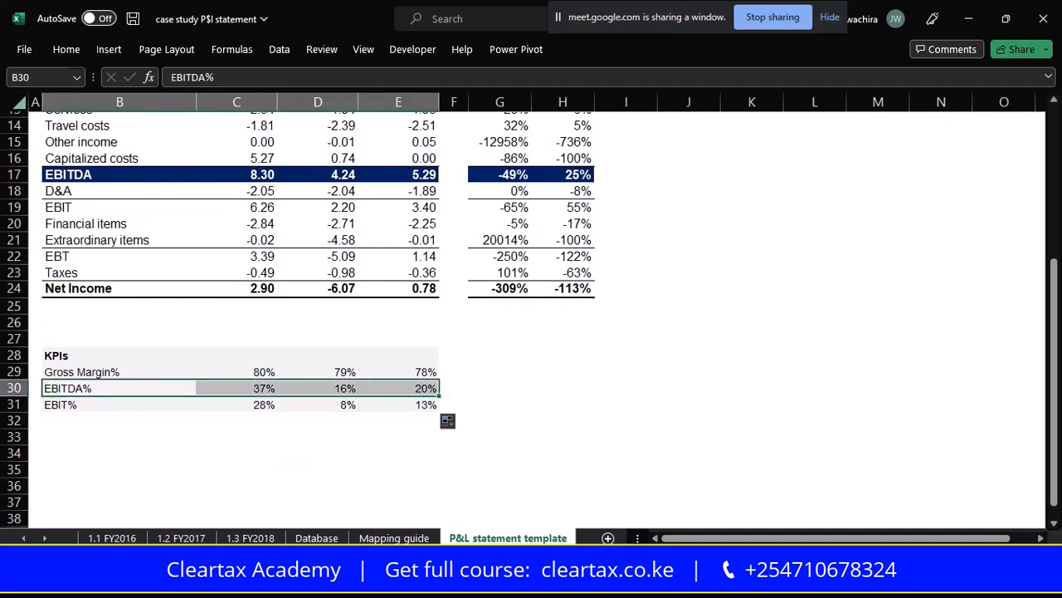
left_click(138, 435)
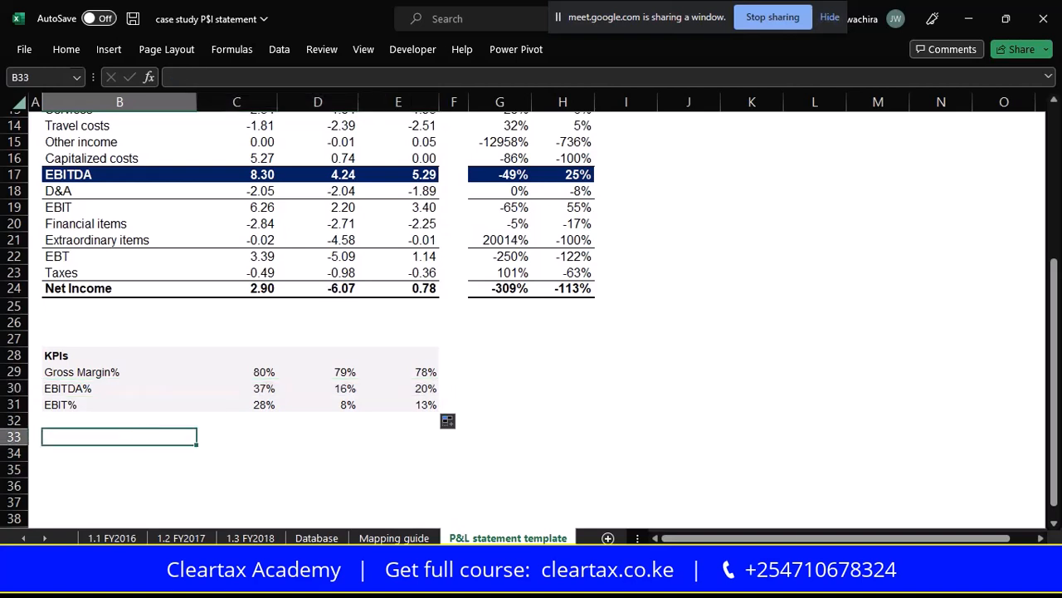
left_click_drag(66, 387, 415, 387)
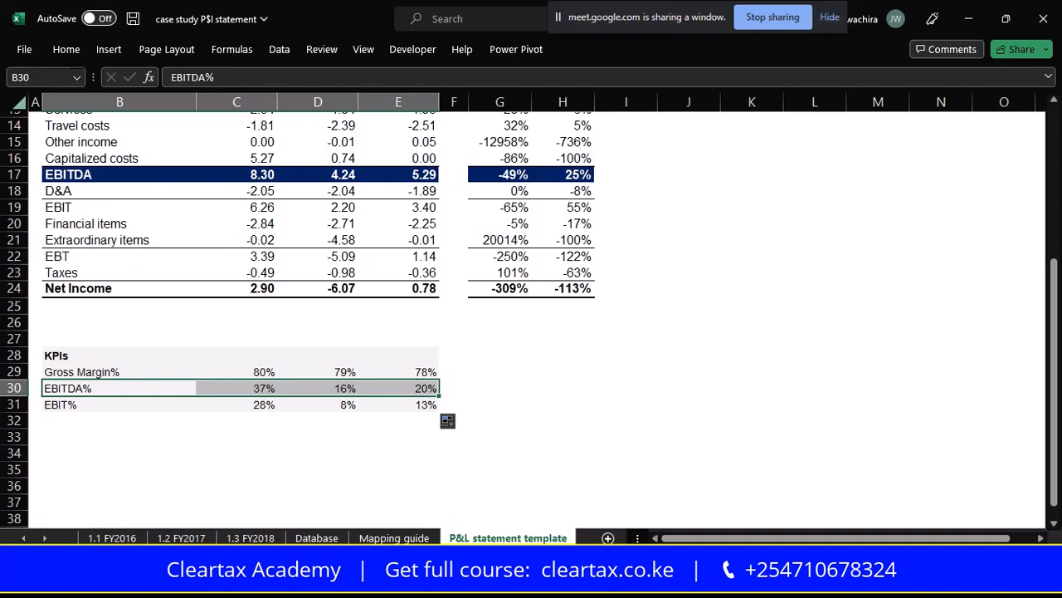
left_click(230, 435)
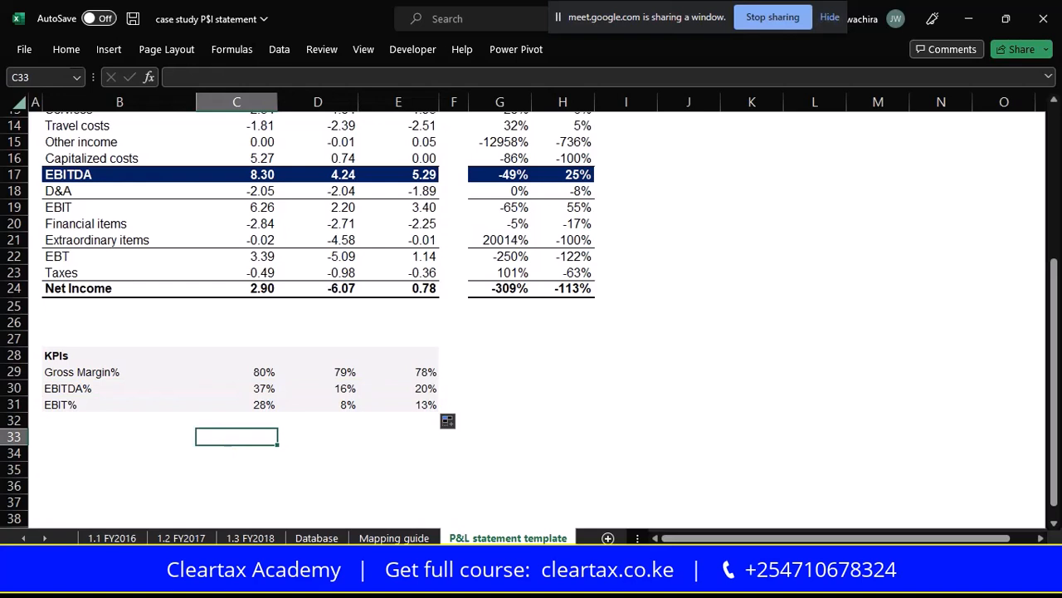
left_click(256, 387)
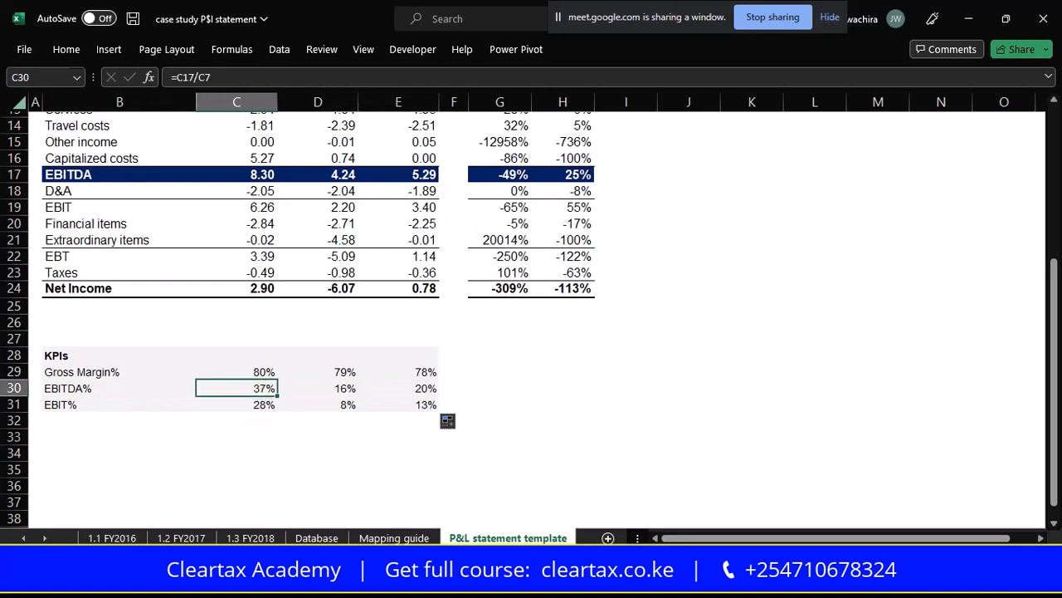
left_click(341, 388)
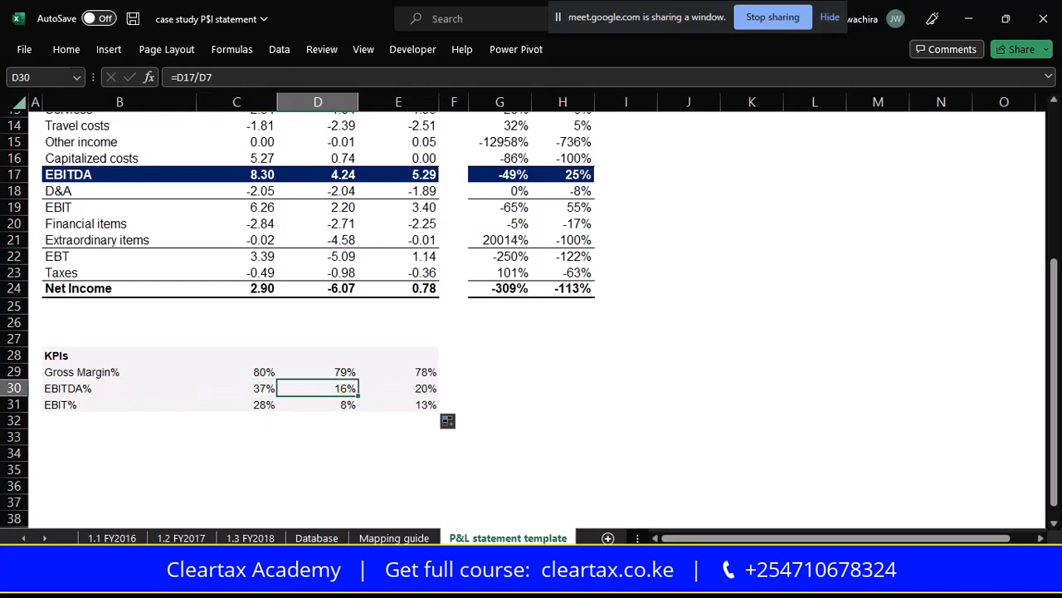
left_click(256, 388)
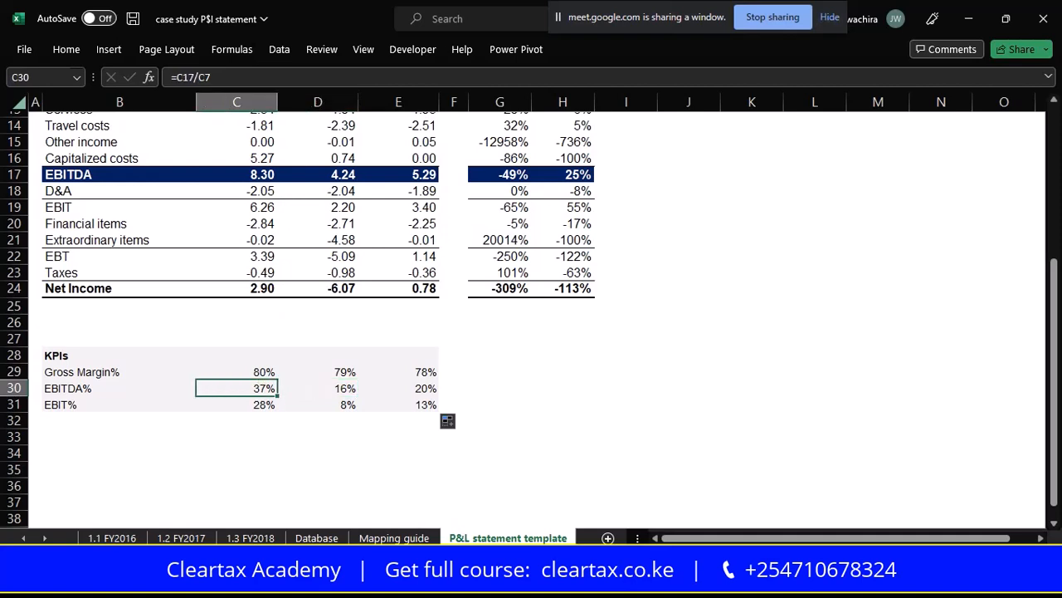
left_click(263, 439)
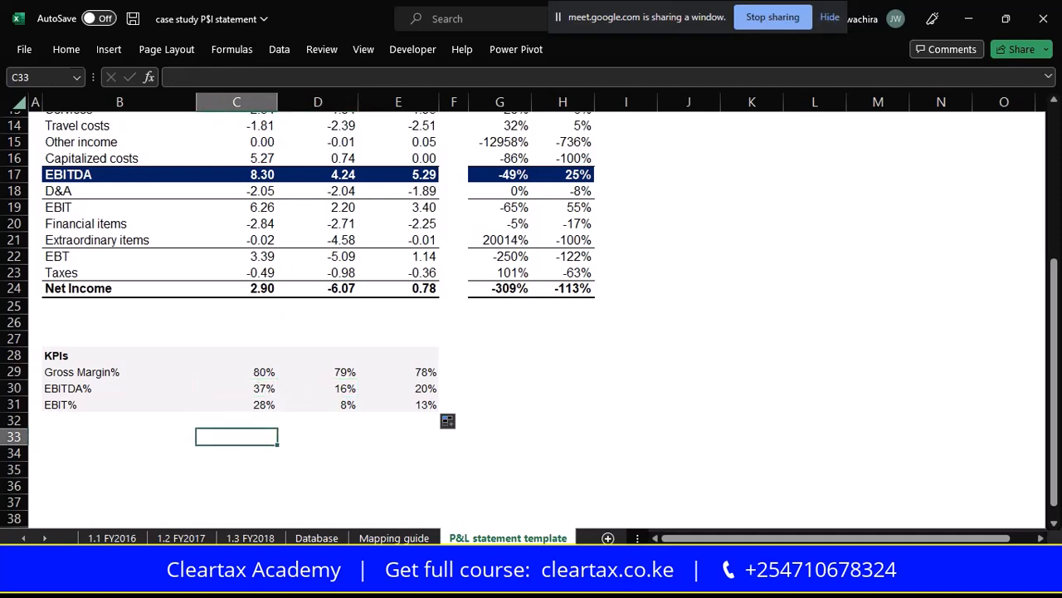
left_click(264, 388)
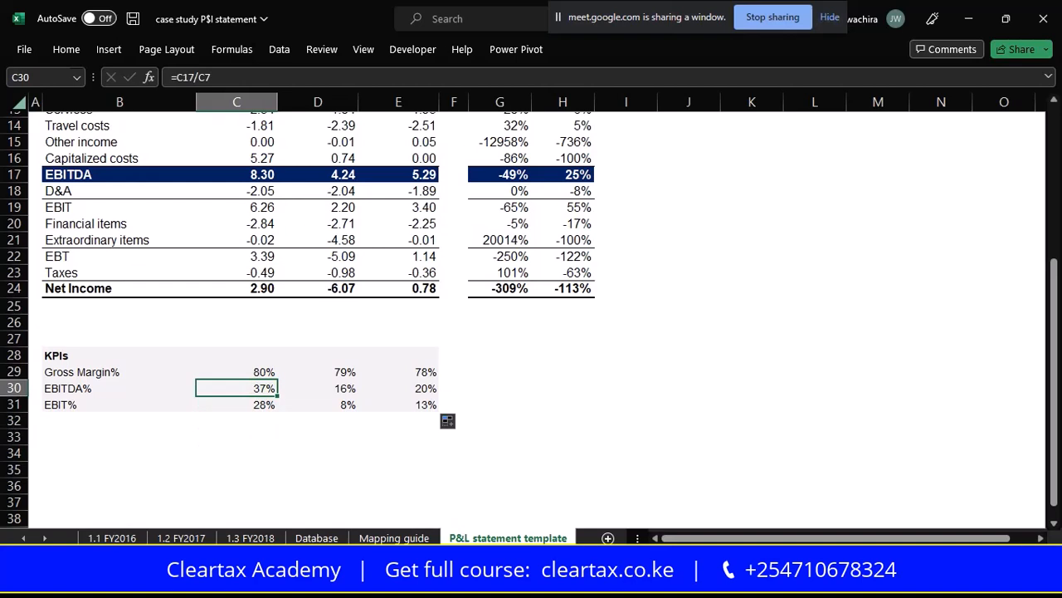
left_click_drag(119, 338, 398, 421)
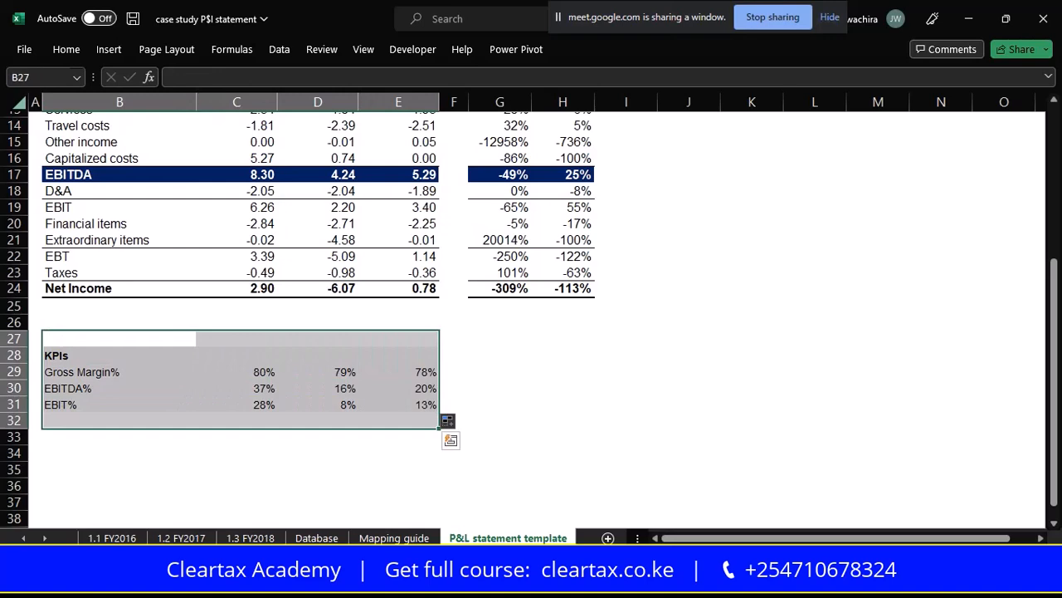
left_click(499, 405)
scroll(499, 405, "up", 5)
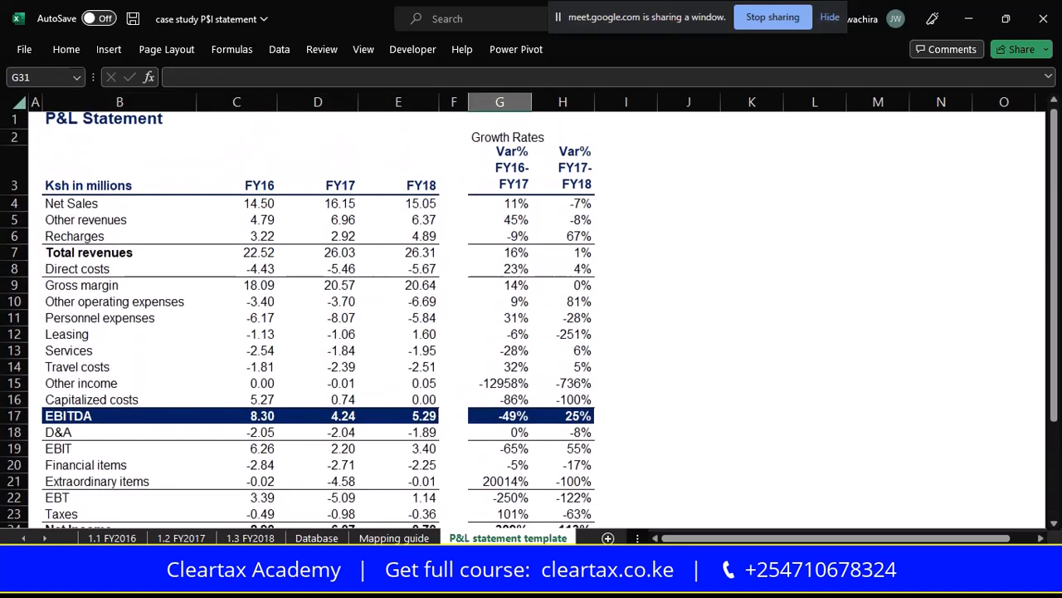